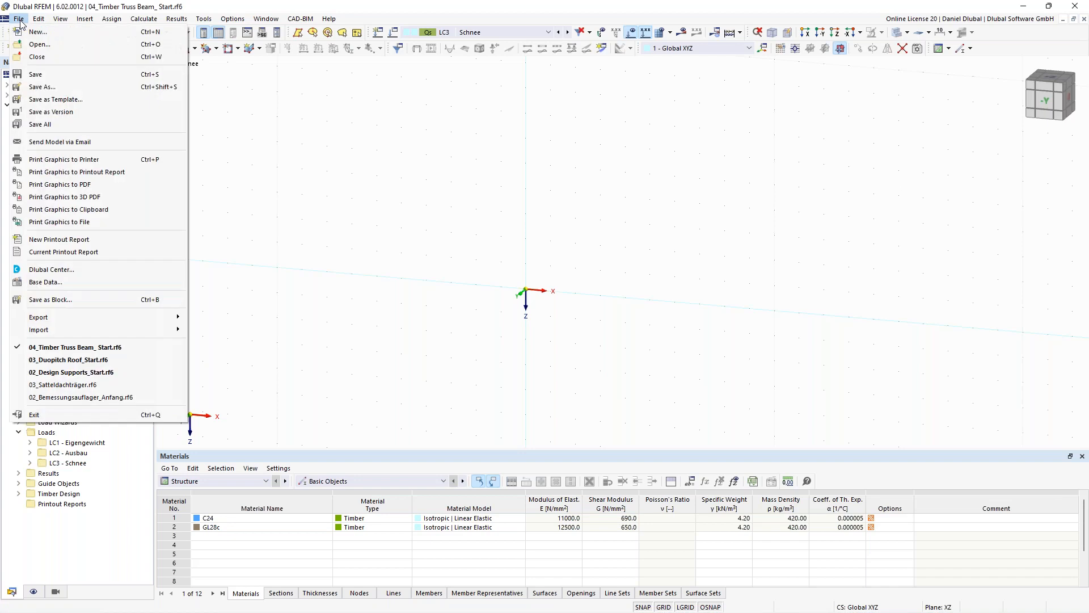
Create a new 3D model named "Timber Column" and activate the Timber Design add-on.
click(39, 34)
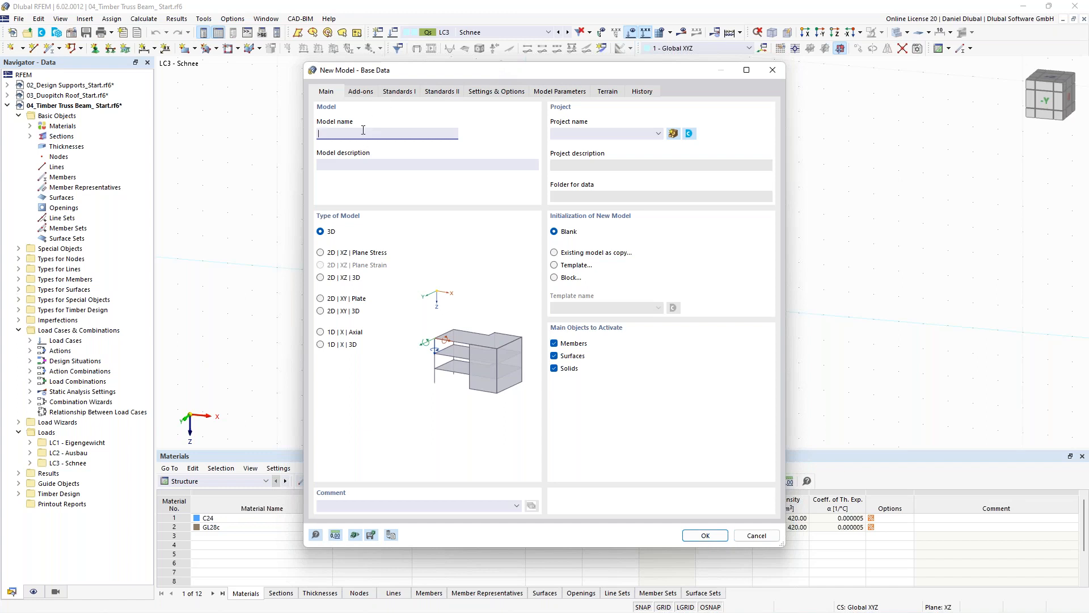
text(Timber Columns)
click(322, 233)
click(362, 92)
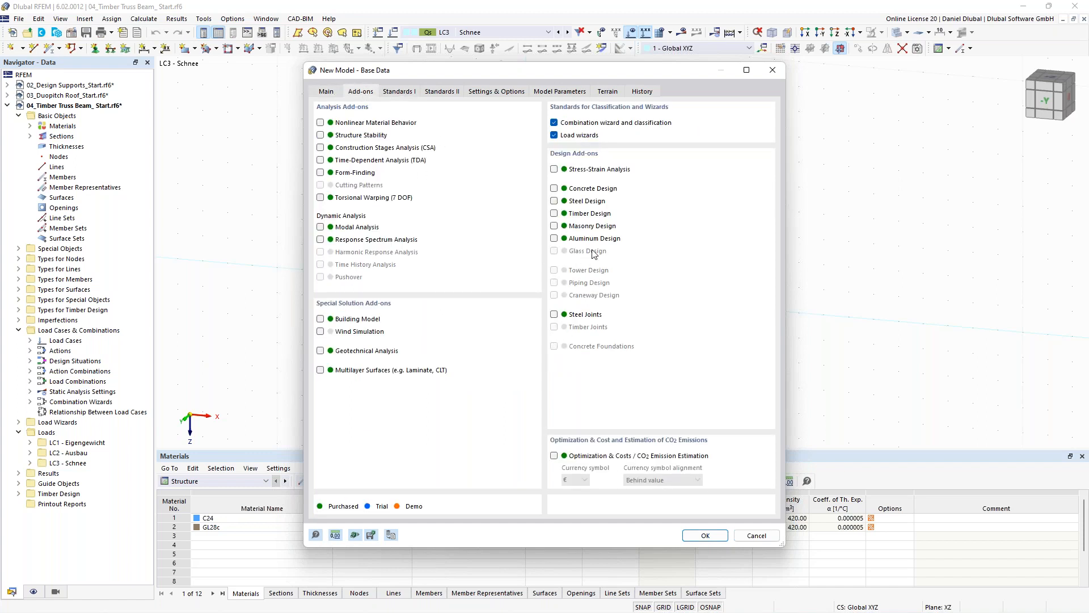
click(554, 214)
Set the standard group for load case classification and the combination wizard to EN 1990 | Timber.
click(393, 93)
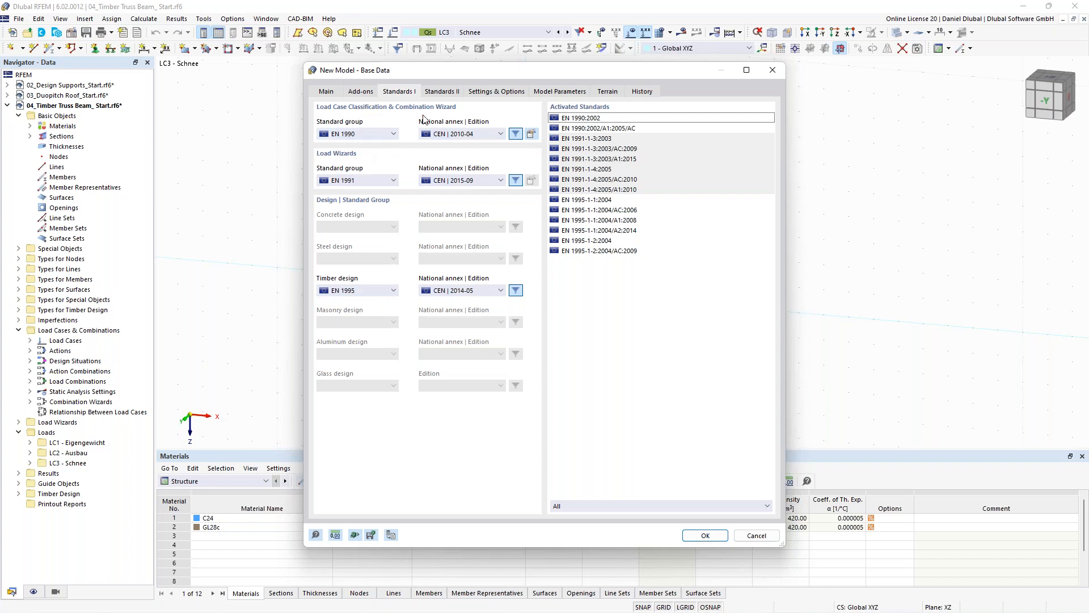
click(375, 135)
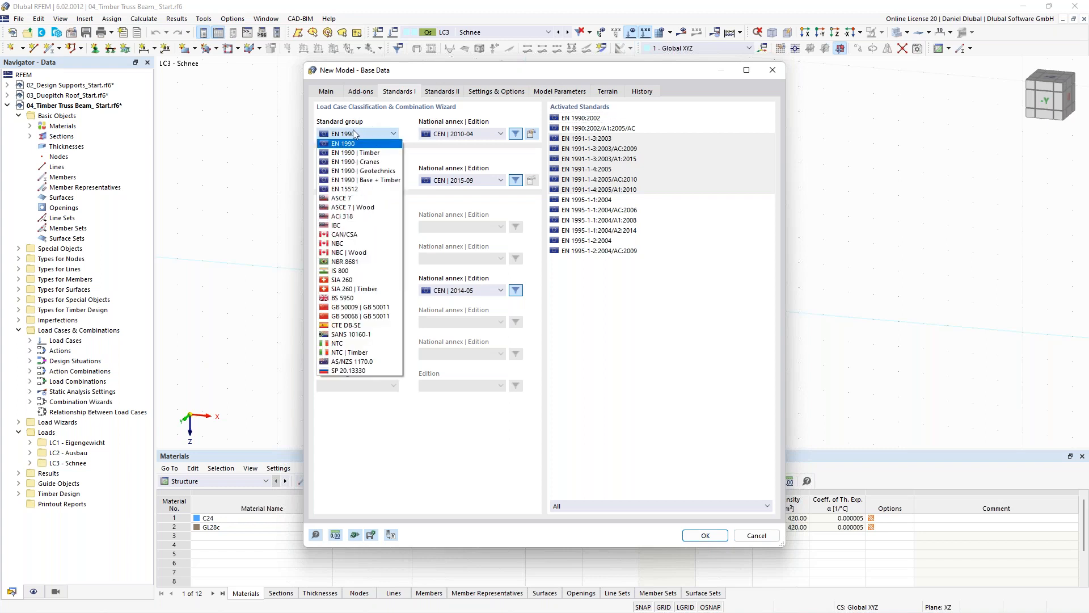
click(378, 155)
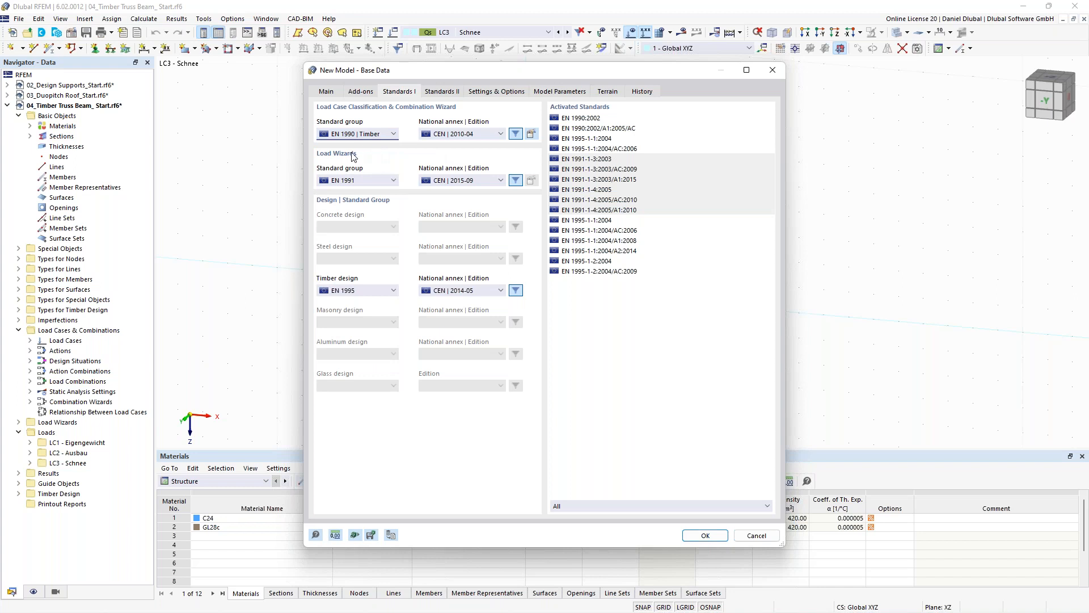
Check the partial factors of the EN 1990 | Timber standard and confirm the base data to create the model.
click(531, 133)
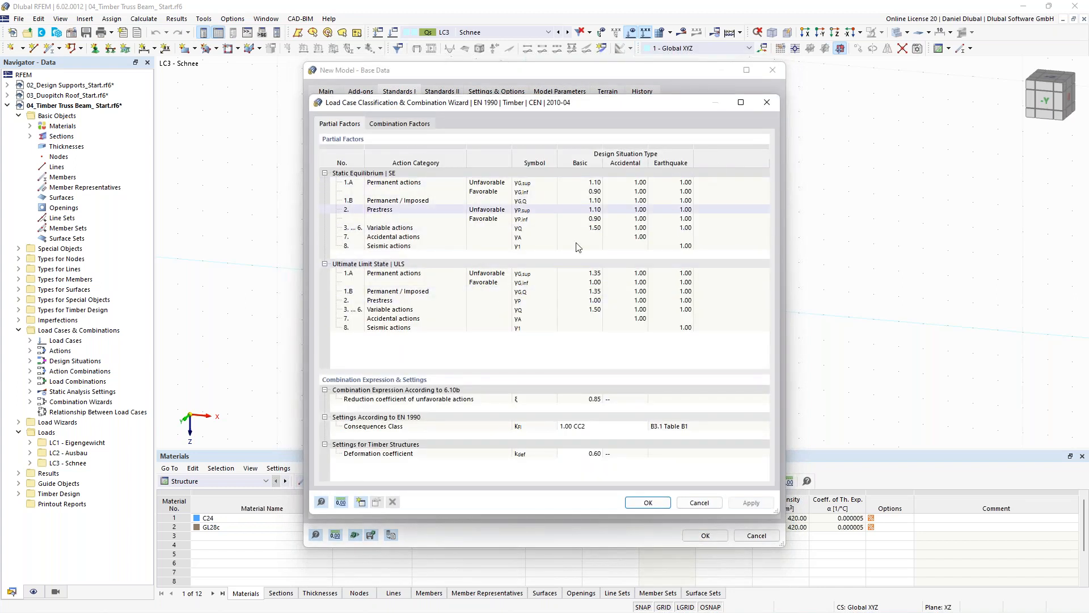
click(767, 102)
click(356, 134)
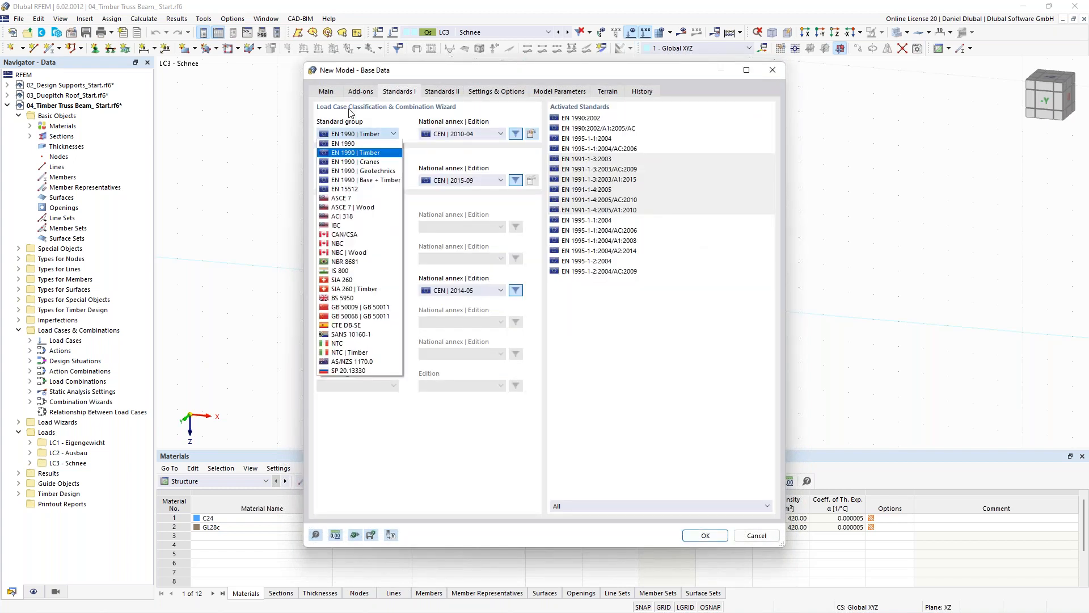
click(353, 153)
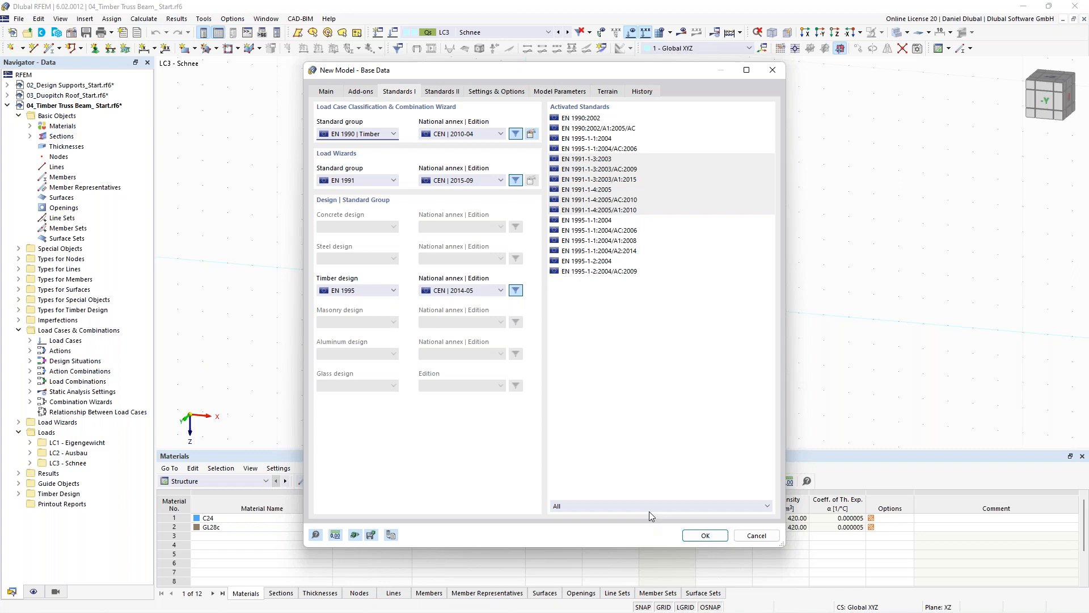
click(705, 537)
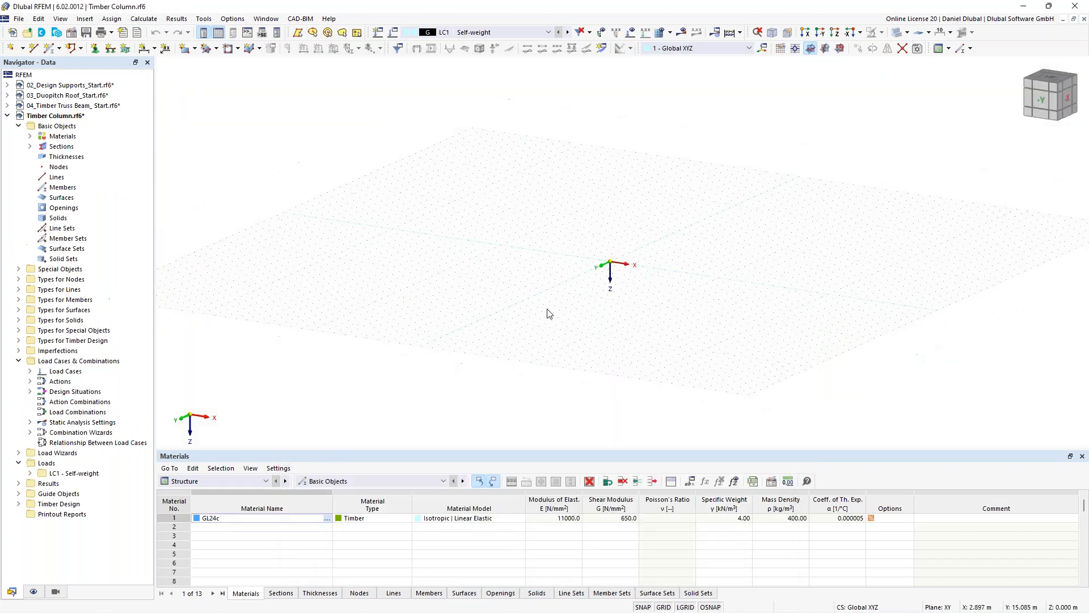
Switch the work plane to XZ with the global origin in view.
middle_drag(590, 265, 553, 250)
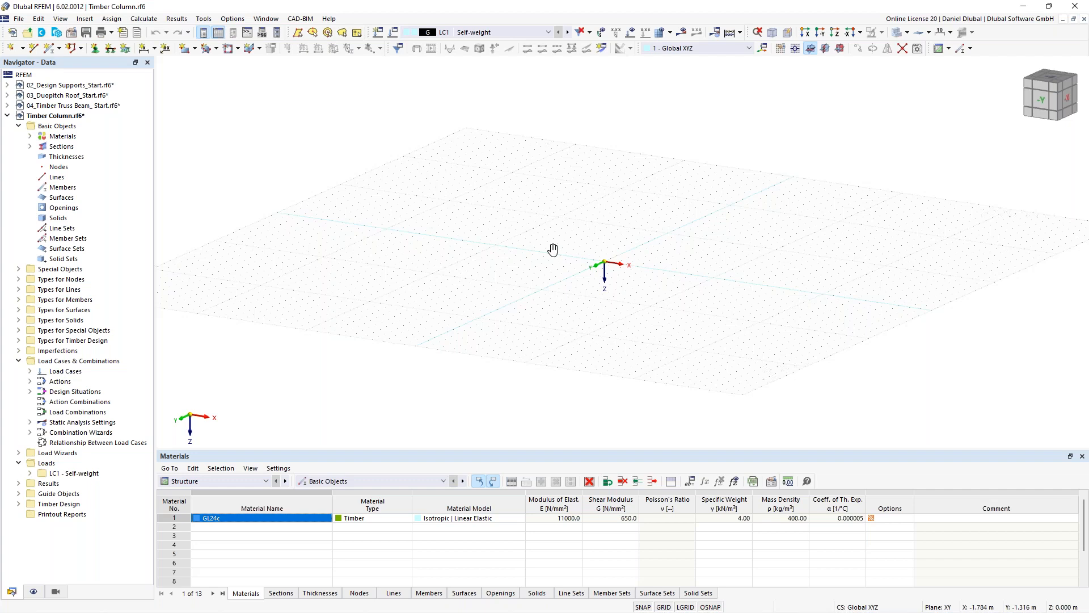
ctrl+middle_drag(553, 249, 635, 272)
scroll(636, 272, up, 5)
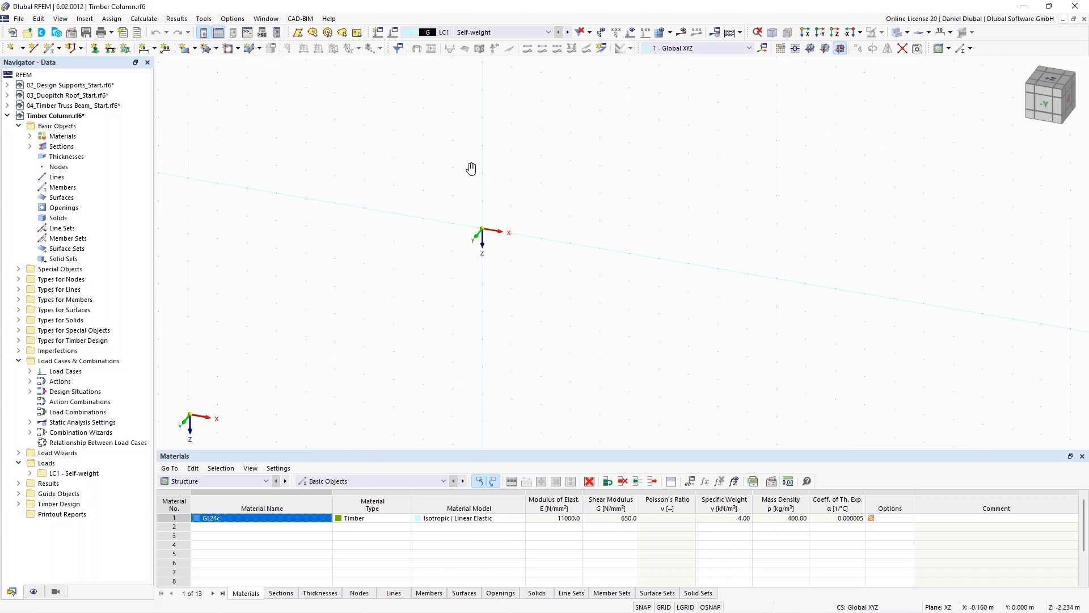
ctrl+middle_drag(472, 169, 489, 192)
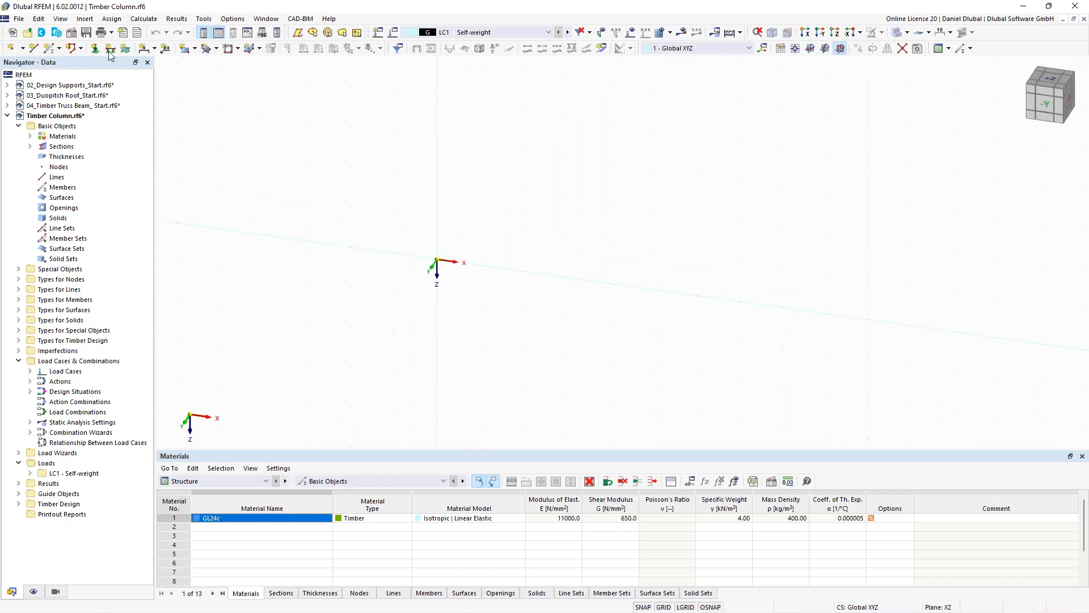
Start a new beam member and define a rectangular Massive I section for it, 160 mm wide and 200 mm high.
click(51, 53)
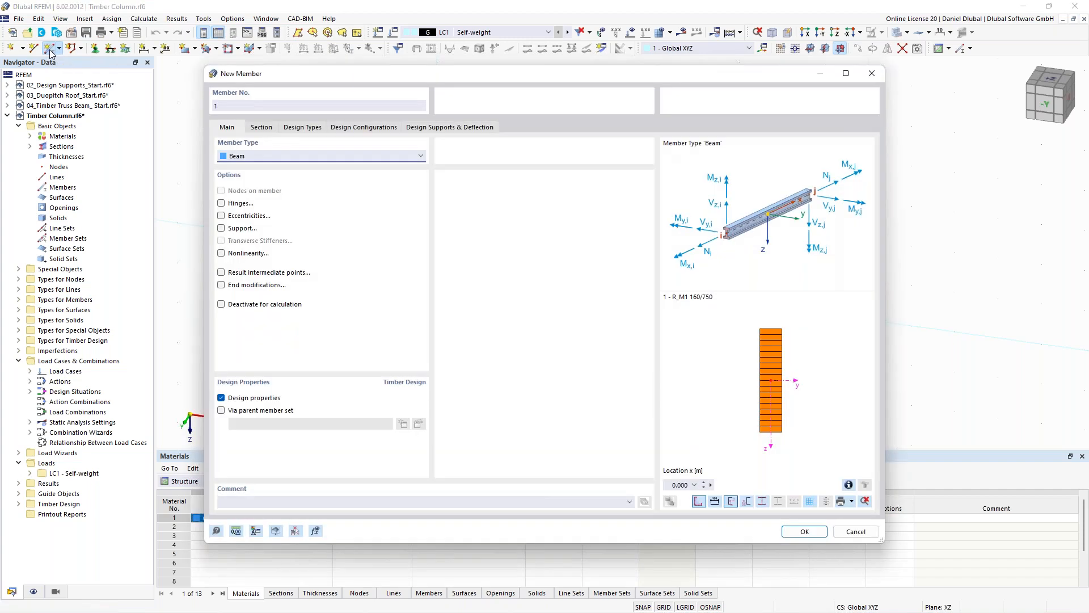
click(262, 127)
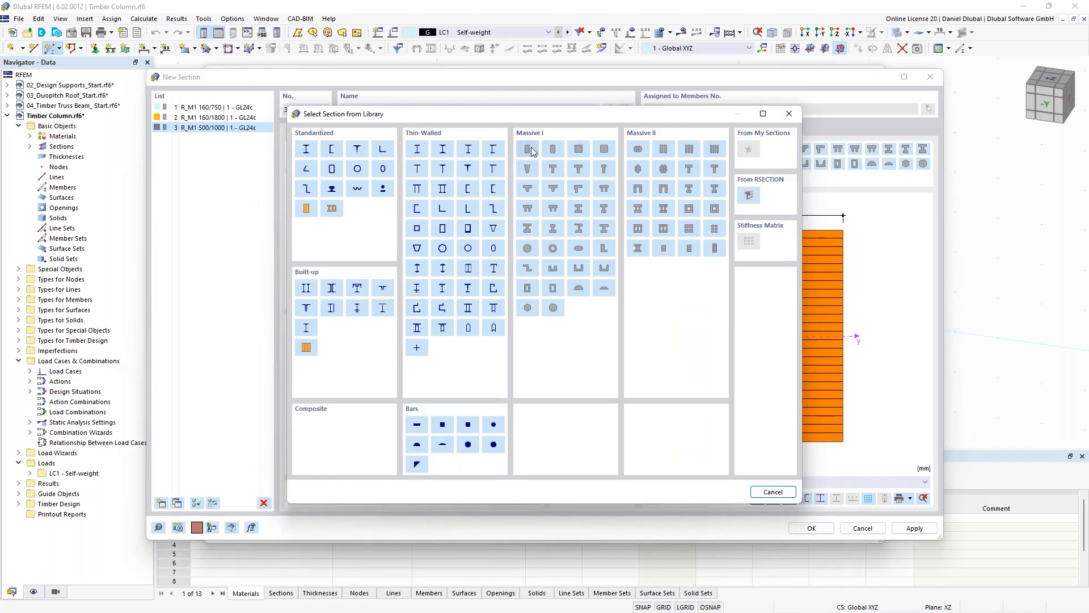
click(528, 149)
click(353, 165)
double_click(353, 167)
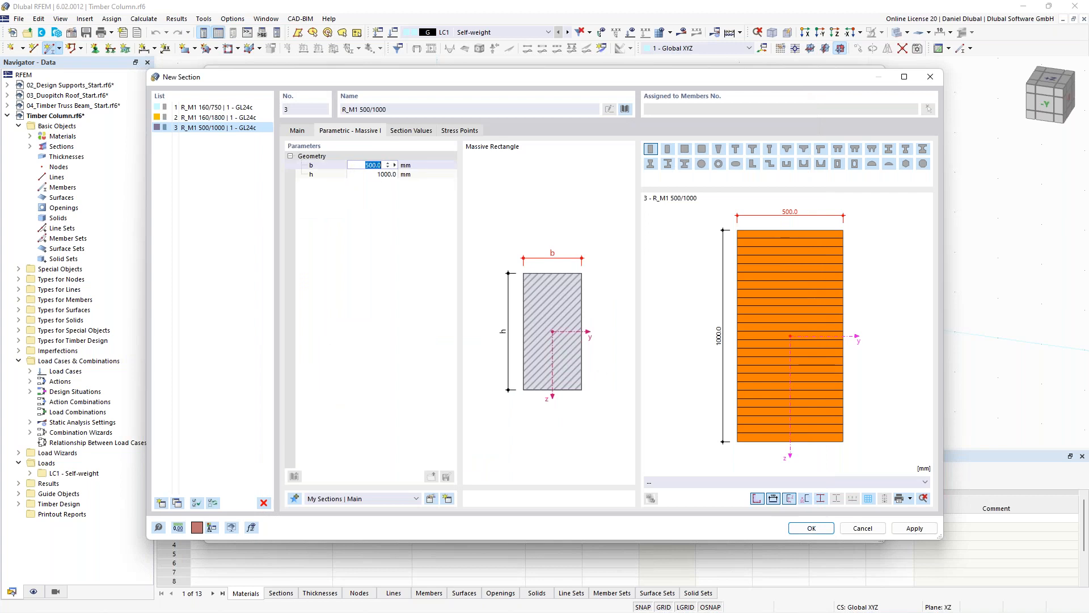
text(160)
key(Tab)
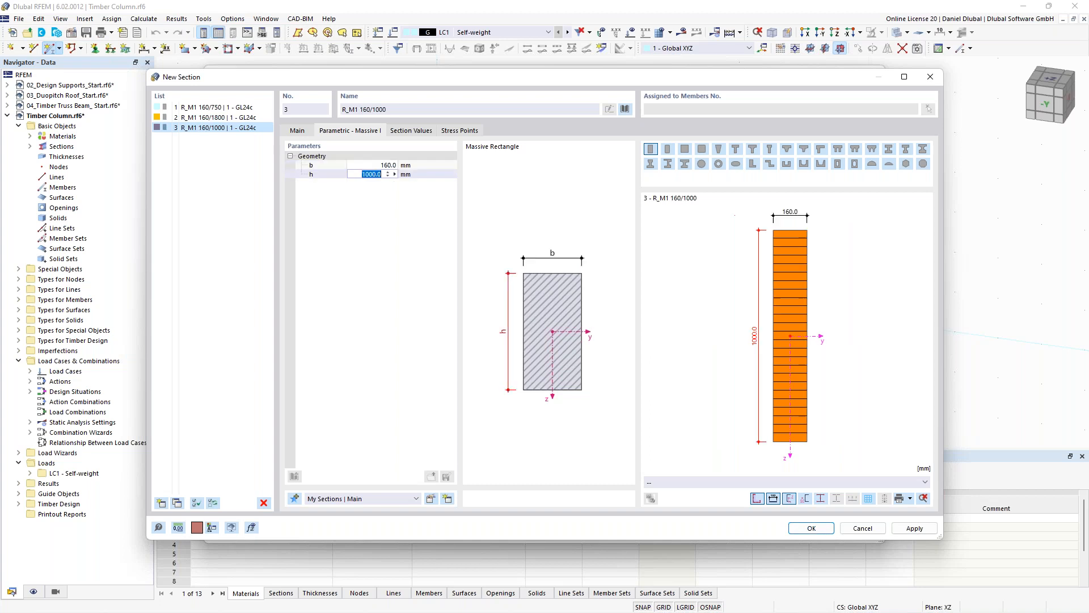
text(200)
key(Return)
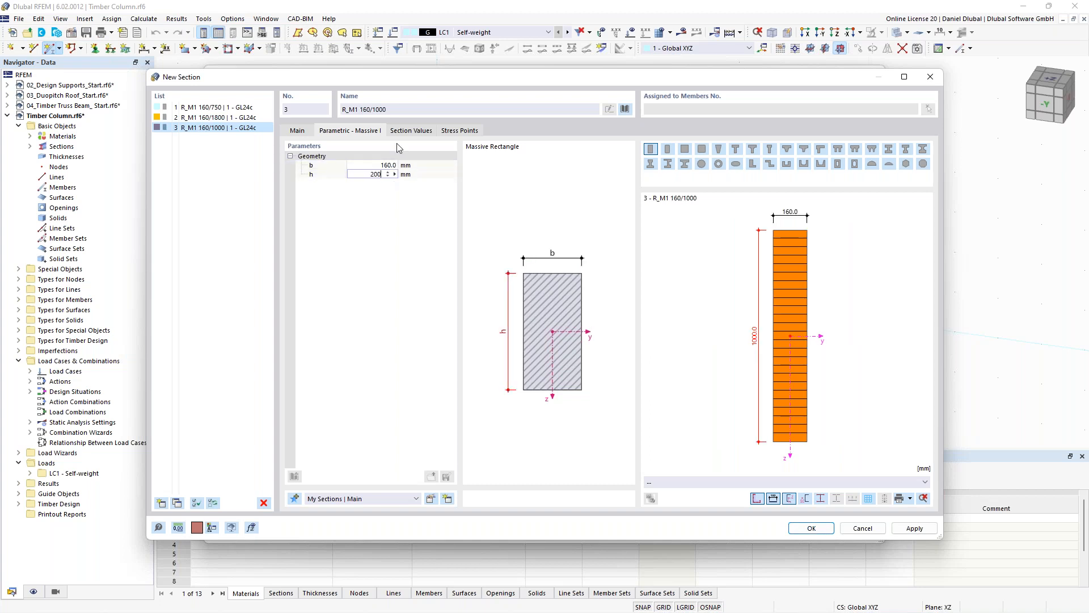
Create a new material C24 according to EN 338:2016-04 and assign it to the 160/200 section.
click(299, 131)
click(367, 160)
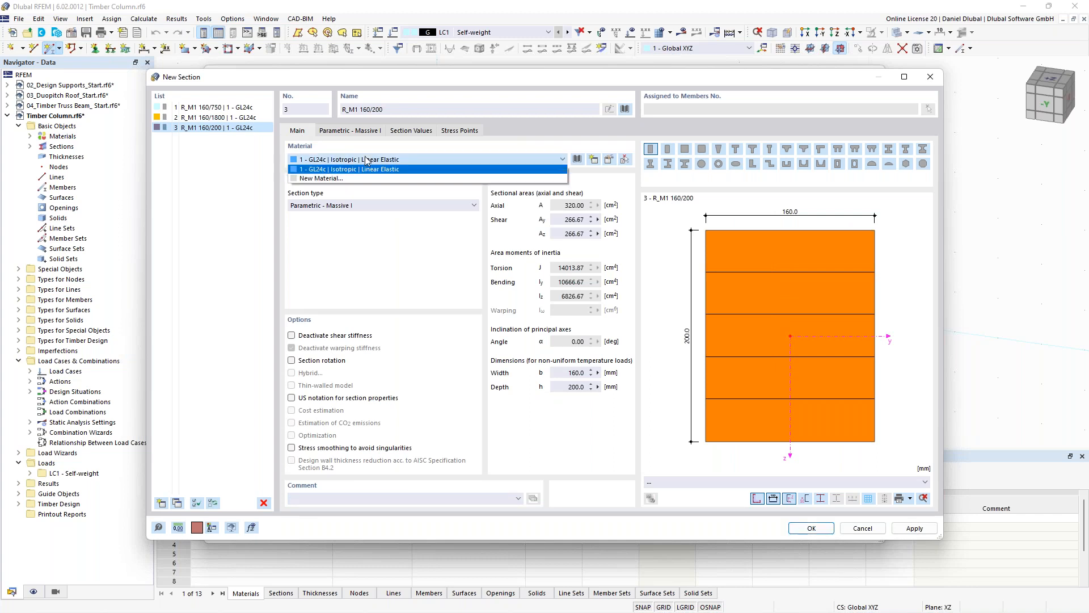
click(366, 160)
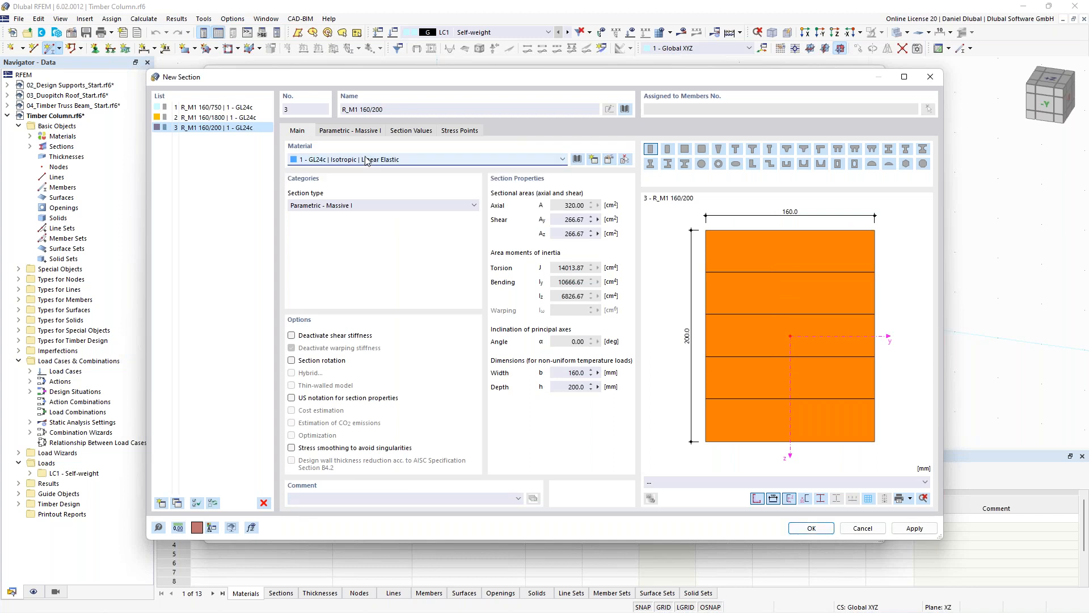
click(594, 161)
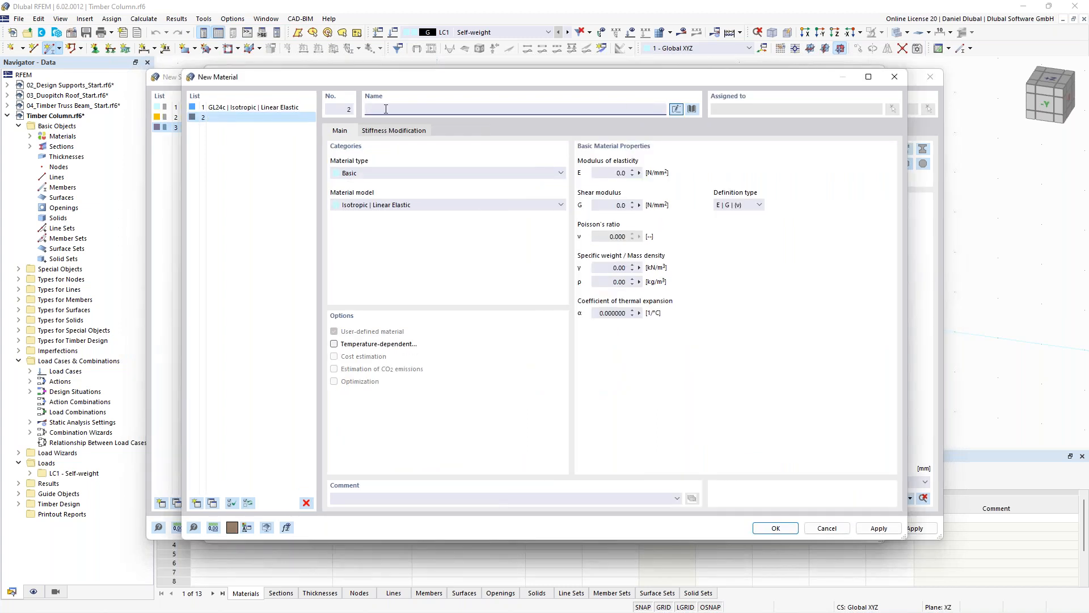
text(c2)
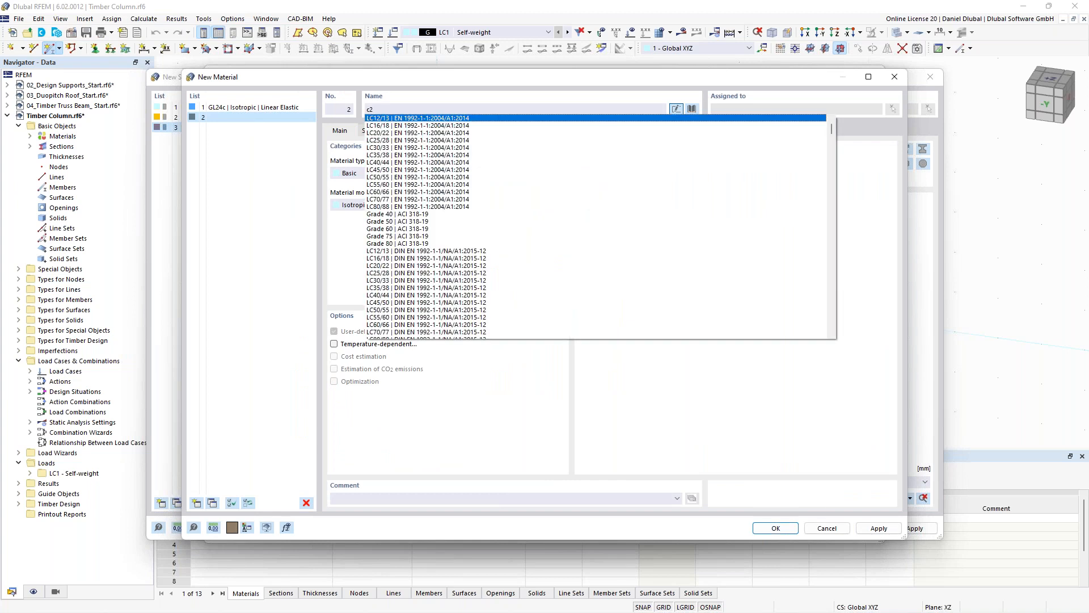
text(4)
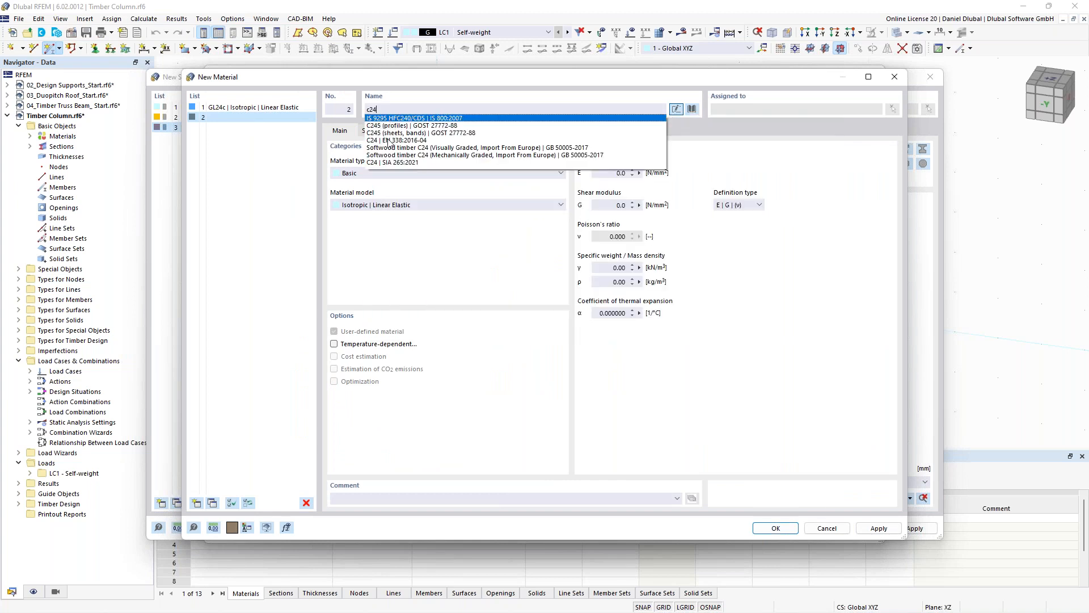
click(386, 144)
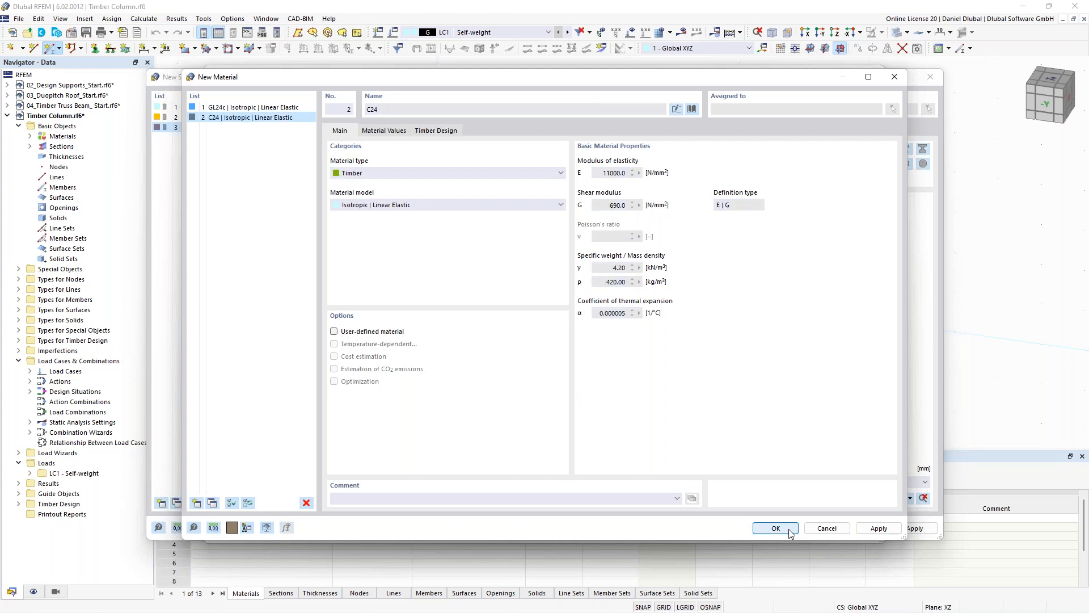
click(775, 527)
Examine the C24 material's strength values and its timber design partial and modification factors.
click(388, 134)
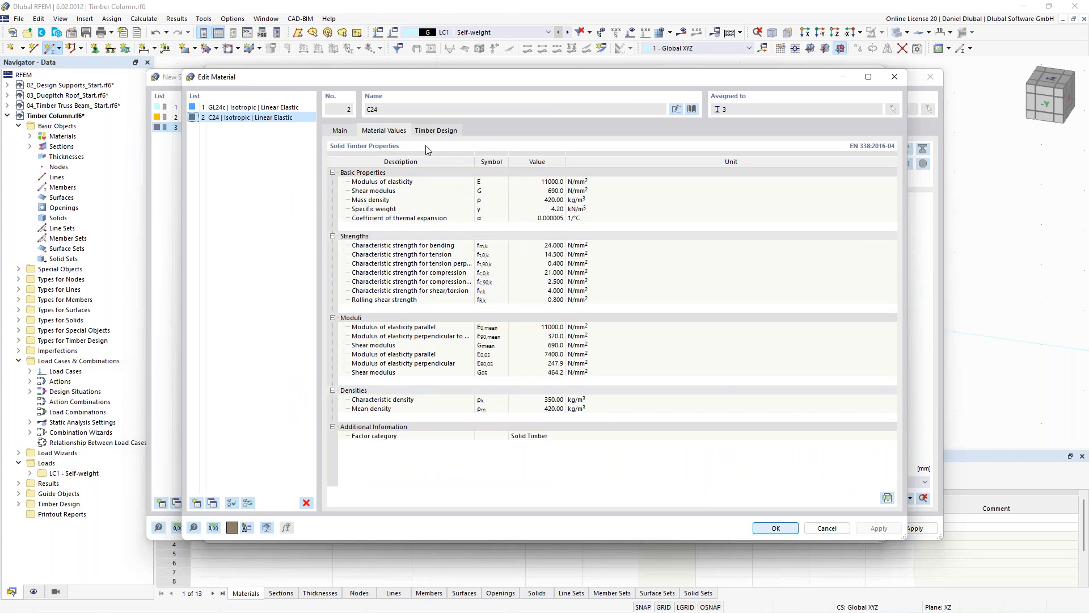
click(438, 131)
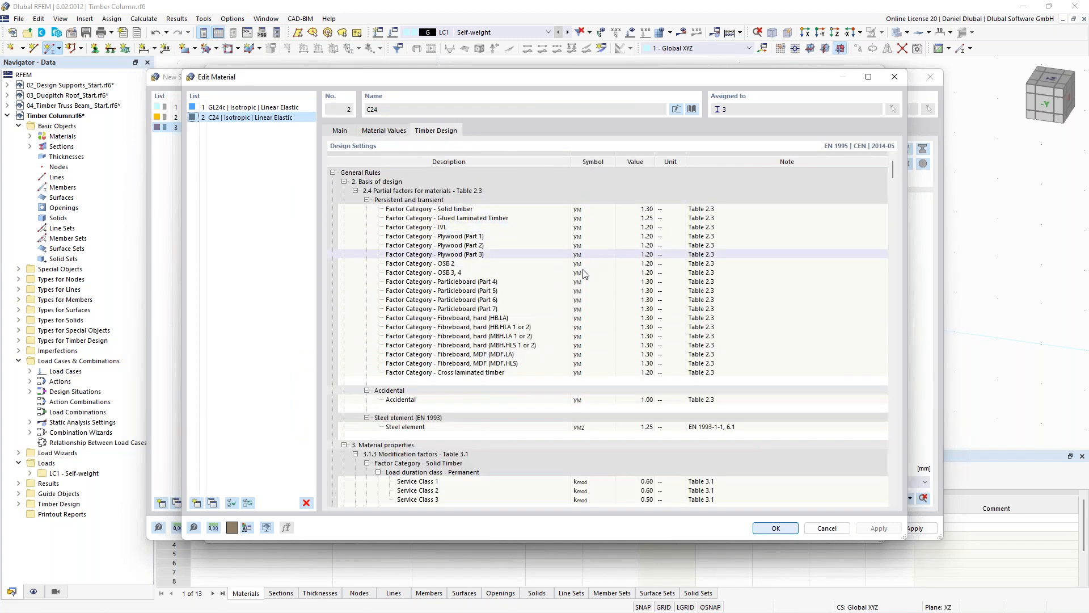
scroll(574, 317, down, 6)
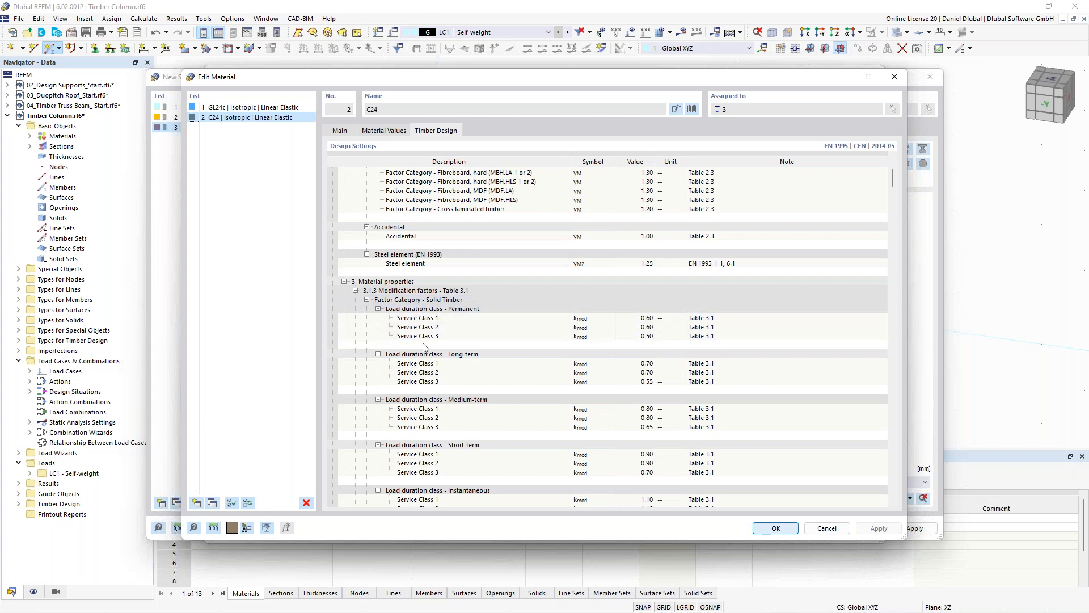
scroll(453, 341, up, 10)
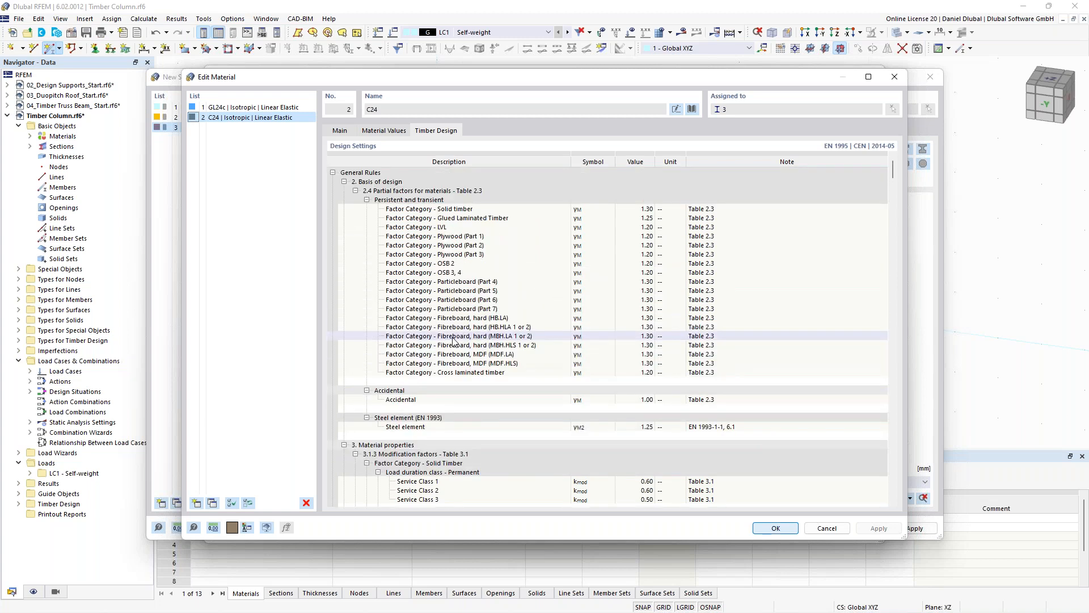
click(340, 131)
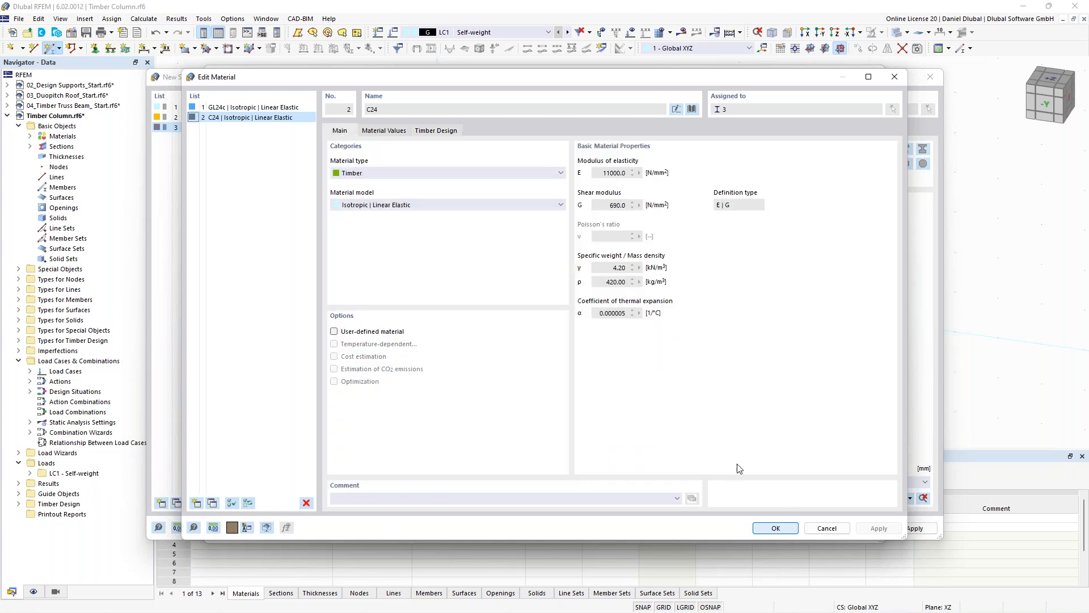
click(776, 529)
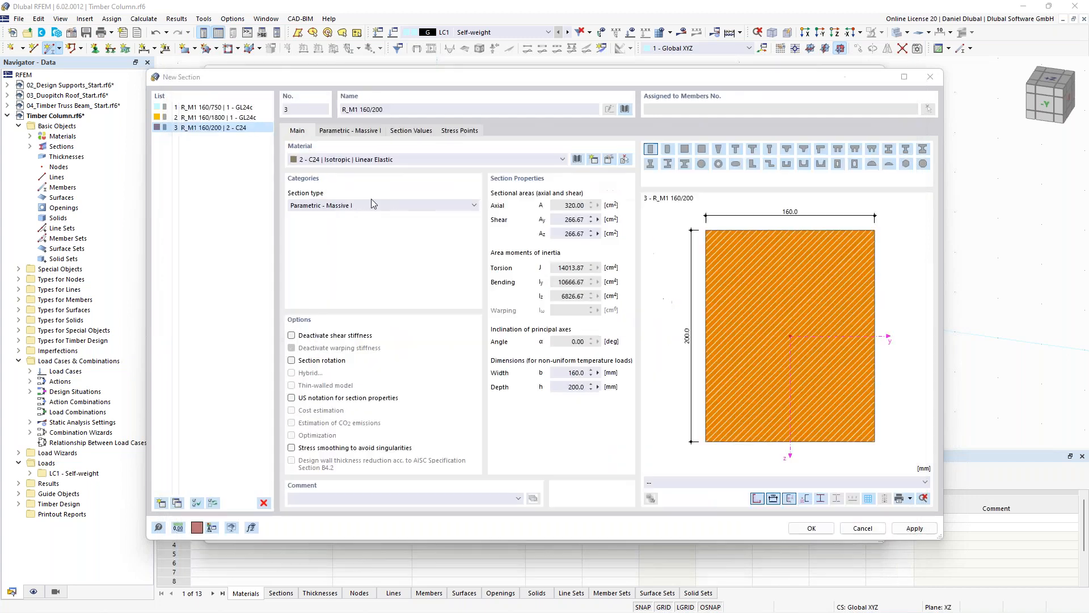
Confirm the new section and place the column member vertically upward from the origin with a length of 4 m.
click(810, 529)
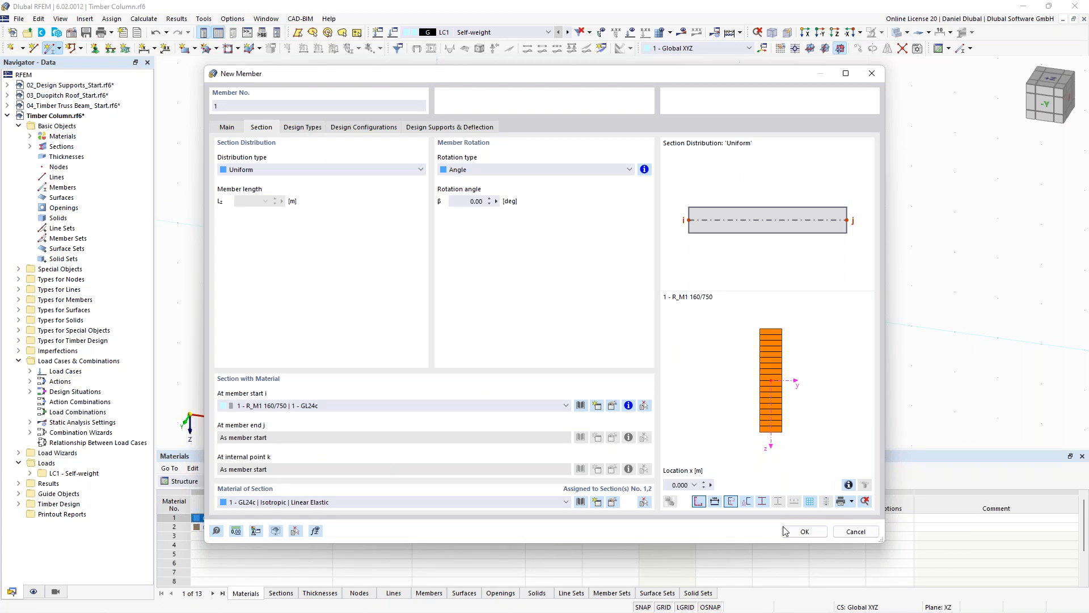
click(786, 531)
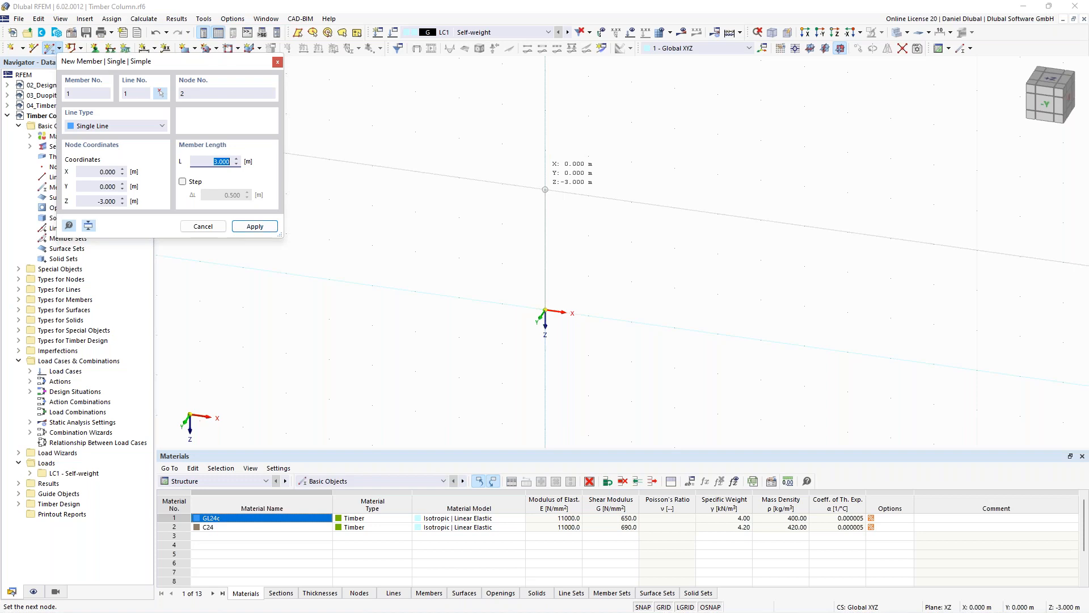
text(4)
key(Return)
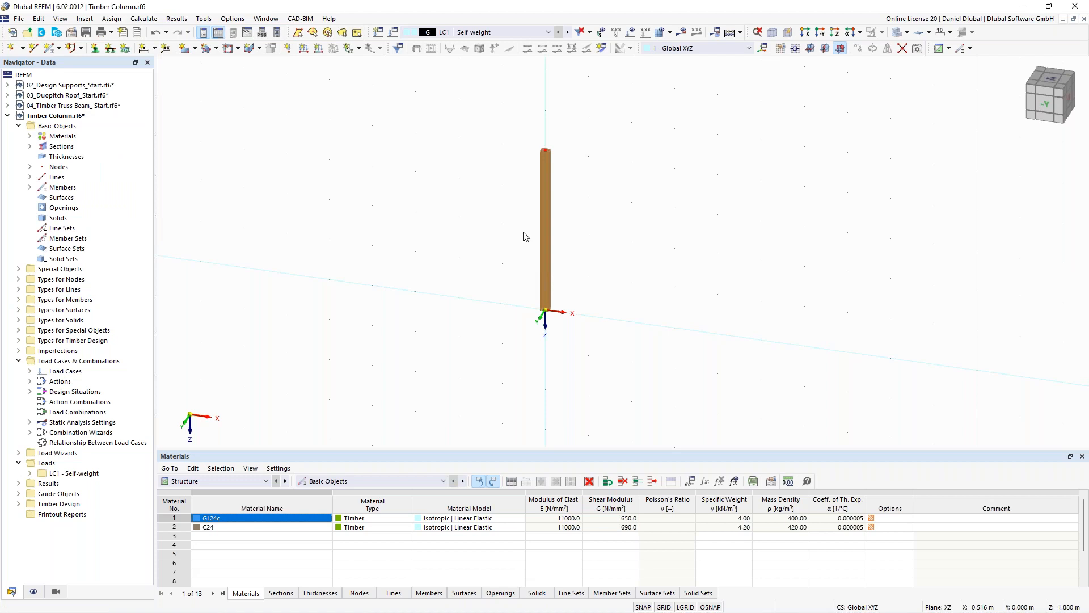
Switch the work plane to XY and show the column in an isometric-like view.
ctrl+middle_drag(600, 227, 565, 244)
click(811, 49)
ctrl+middle_drag(656, 197, 593, 252)
scroll(588, 256, up, 2)
ctrl+middle_drag(573, 212, 562, 216)
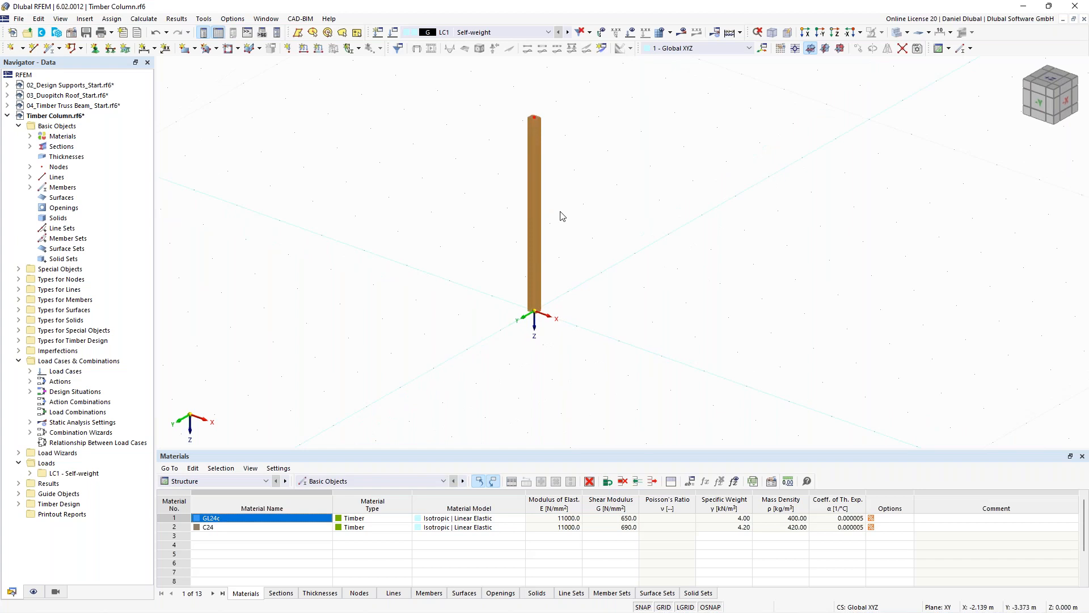
Create a nodal support for node 1 that leaves only the rotation φY free and apply it to the column base.
ctrl+middle_drag(562, 216, 590, 197)
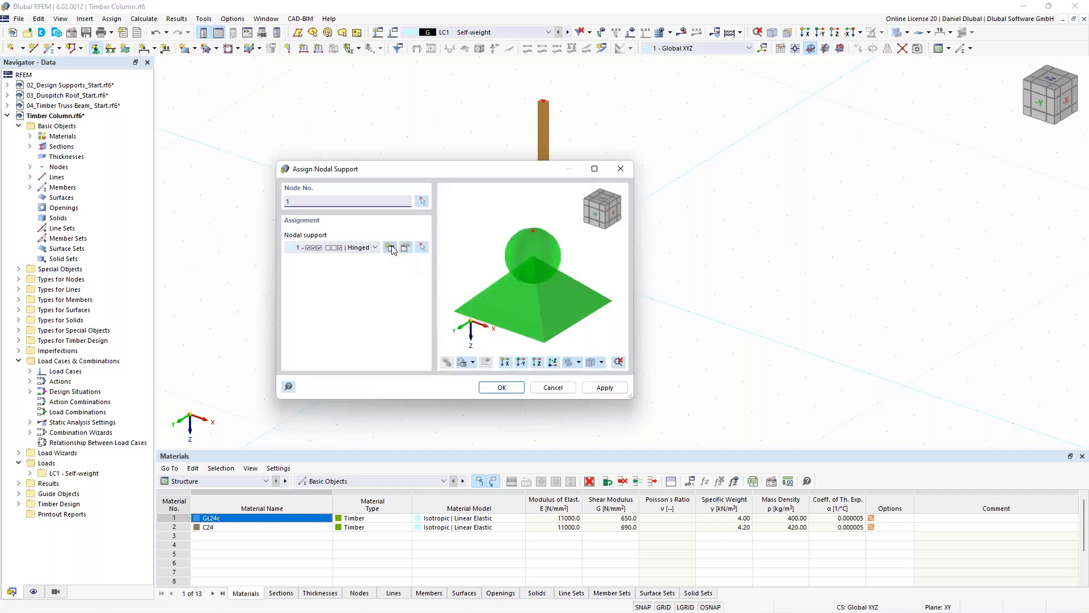
click(391, 248)
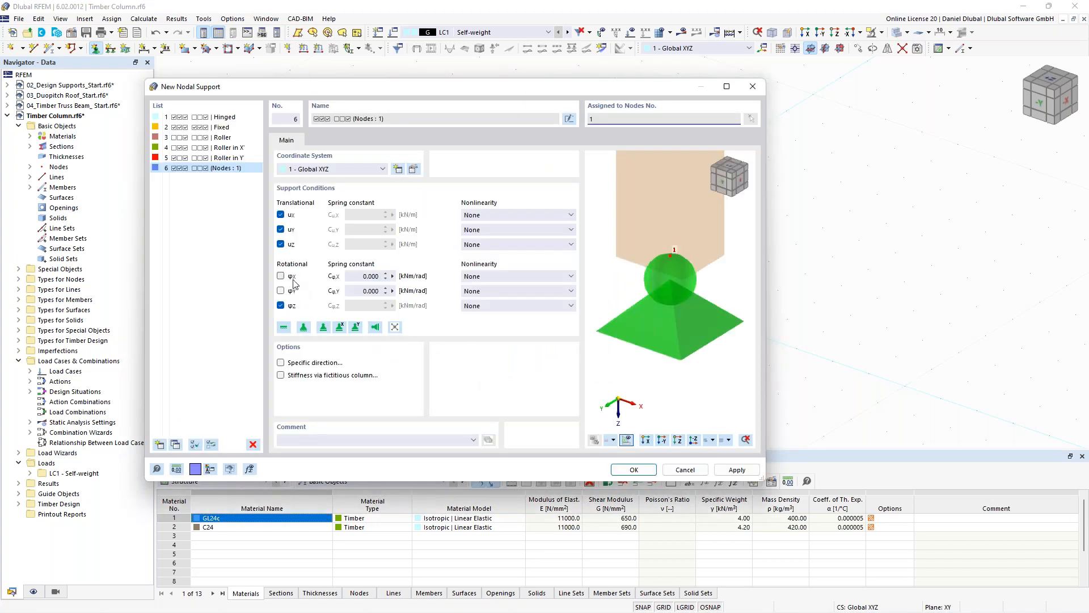
click(280, 276)
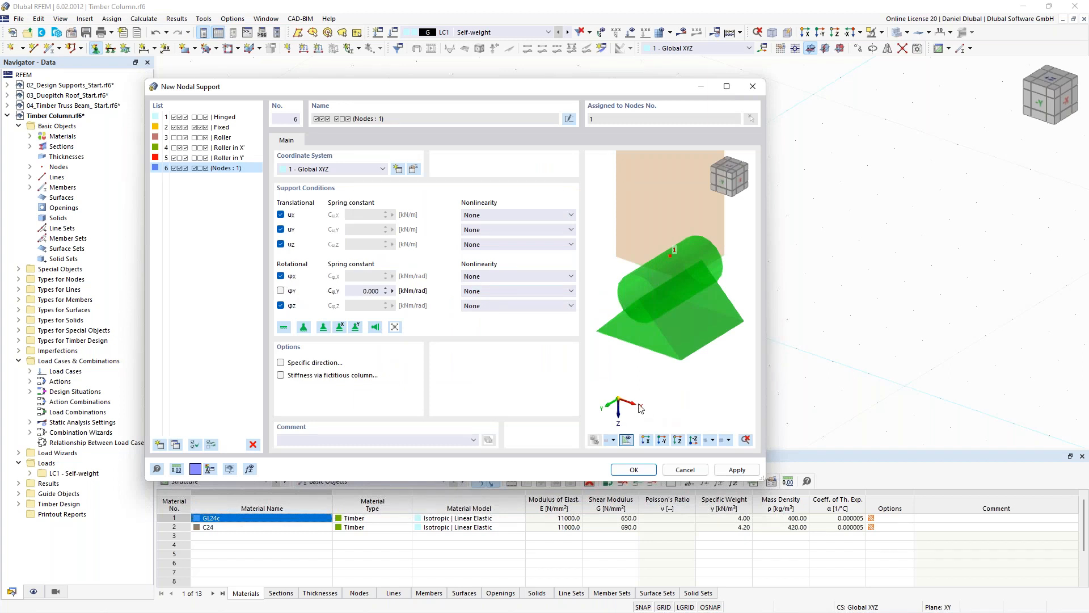
click(633, 470)
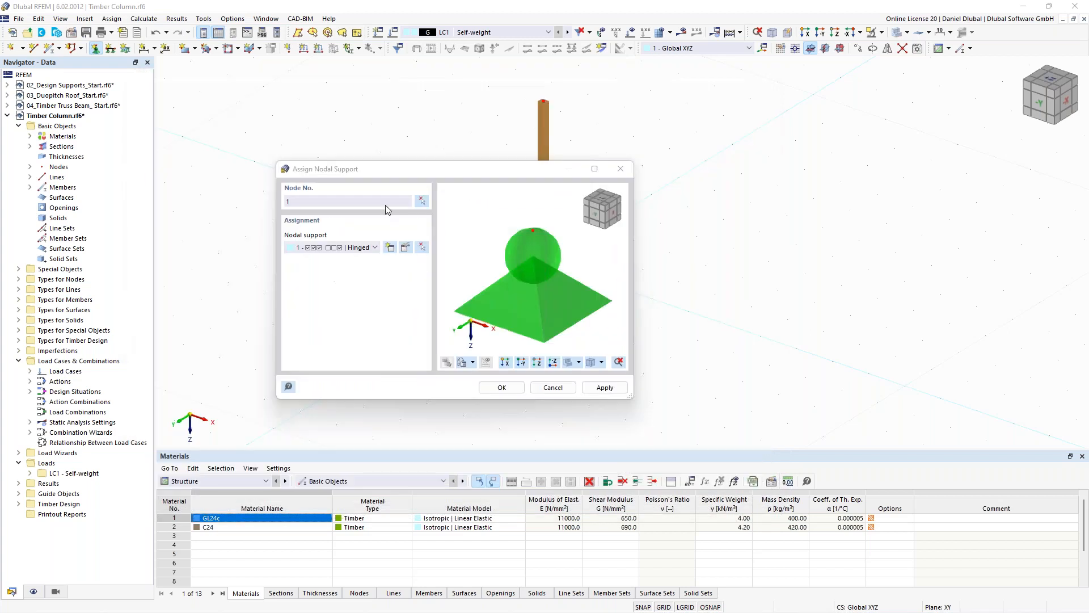
click(618, 392)
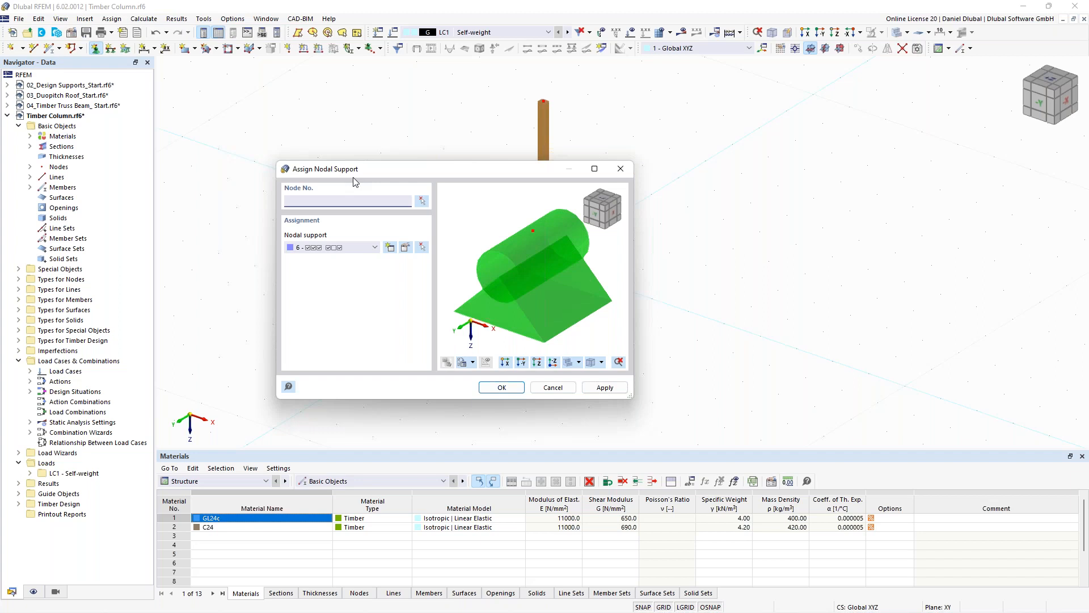
Create a second nodal support for node 2 restraining only uX and φX, and assign it to the column head.
text(2)
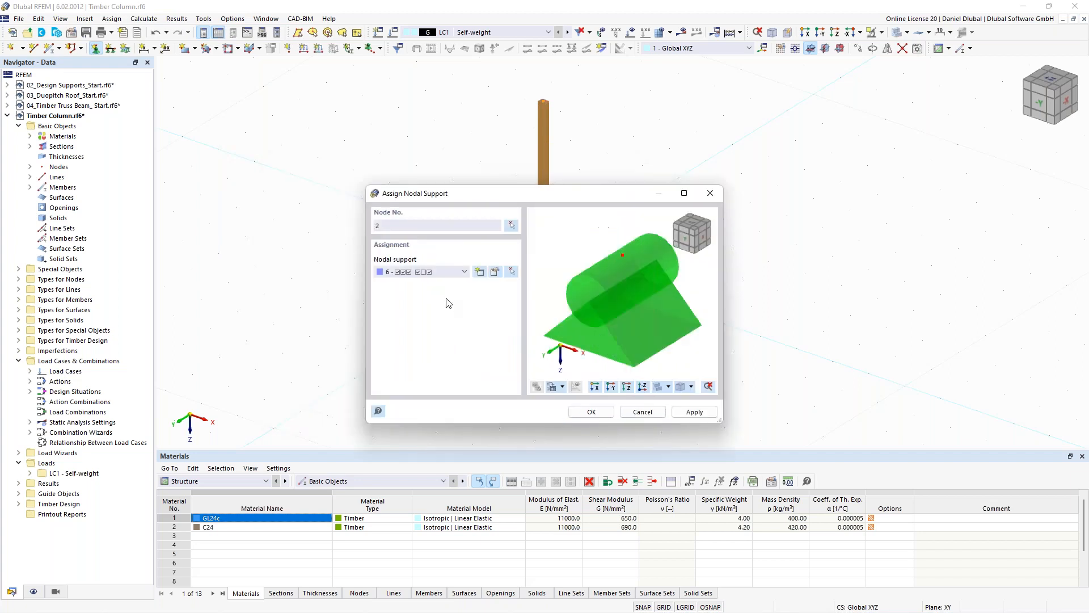
click(479, 271)
click(281, 305)
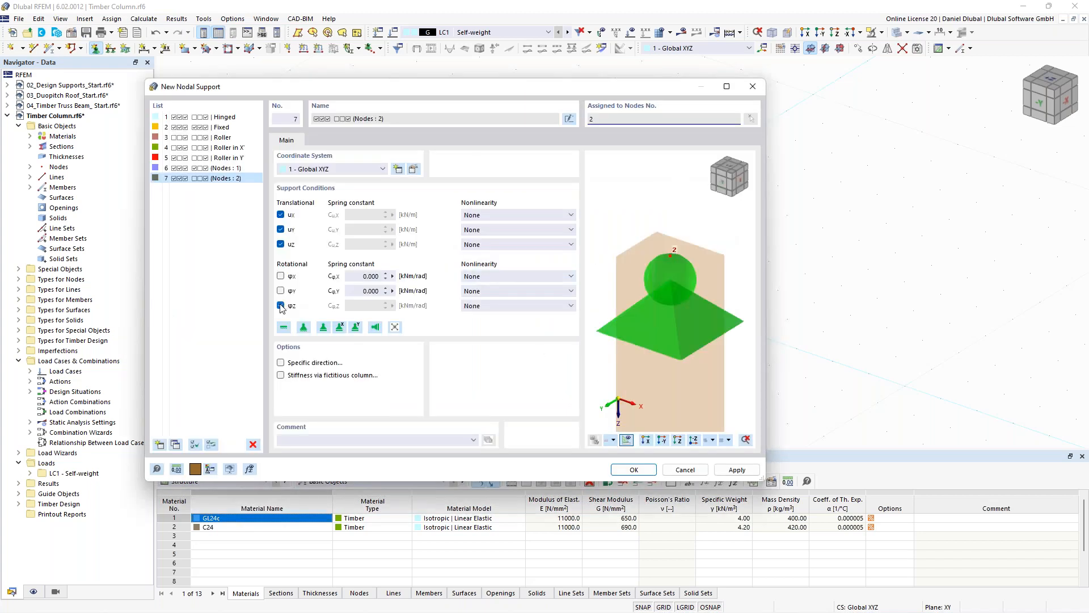
click(280, 305)
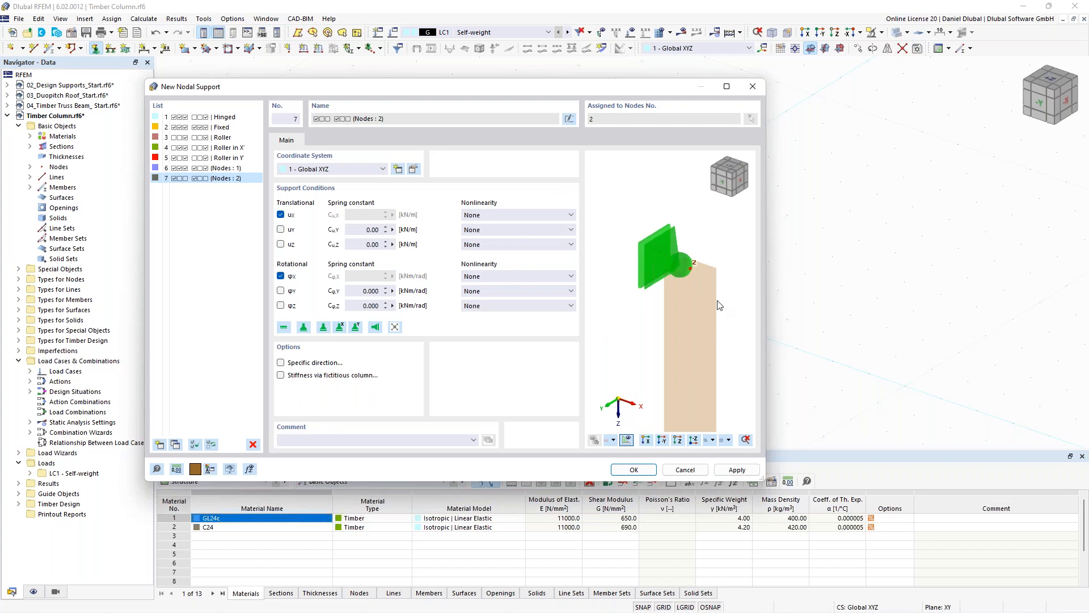
click(645, 471)
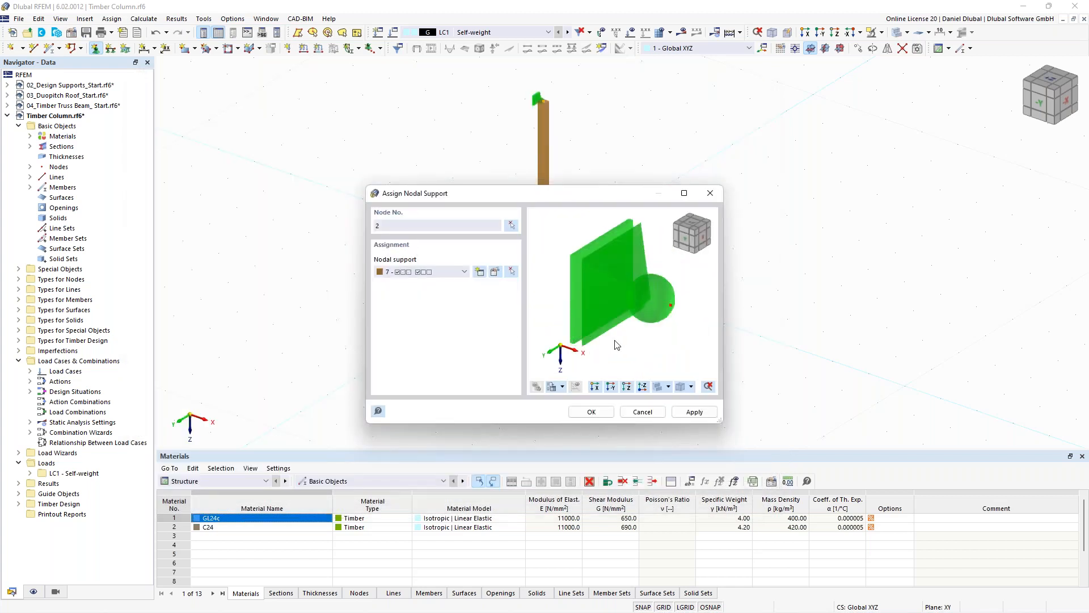
click(591, 412)
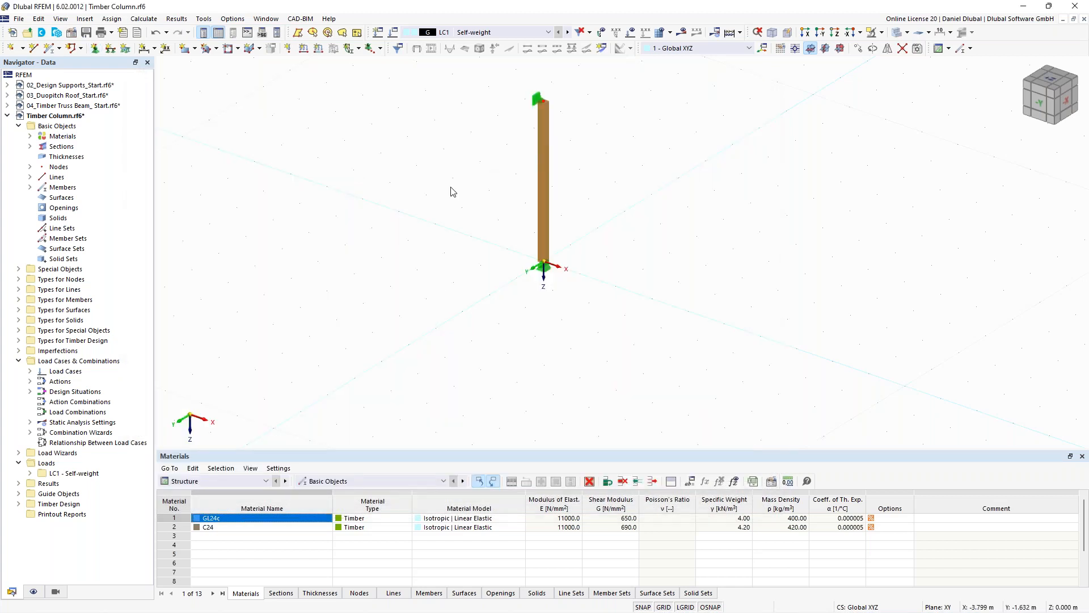
Keep the self-weight load case in the Permanent action category and set its load duration to Medium-term.
scroll(452, 192, down, 3)
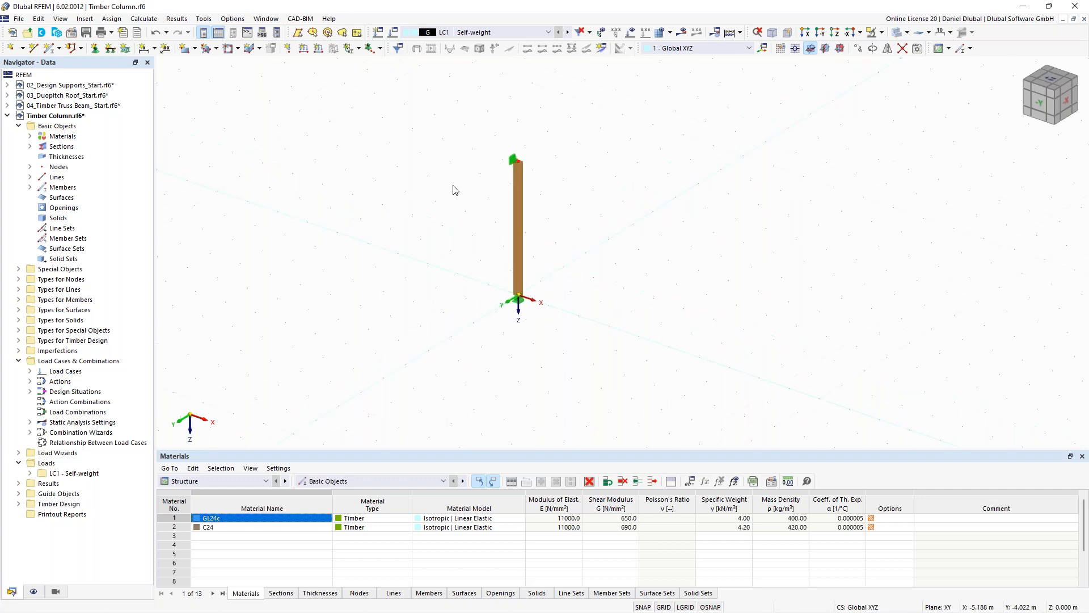
scroll(454, 190, up, 2)
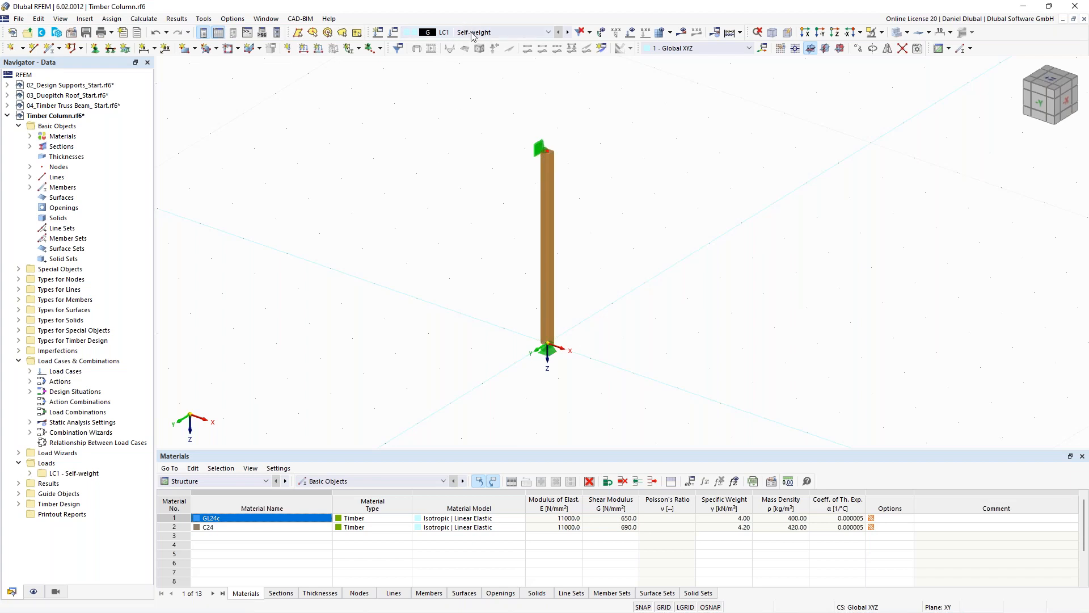
click(395, 32)
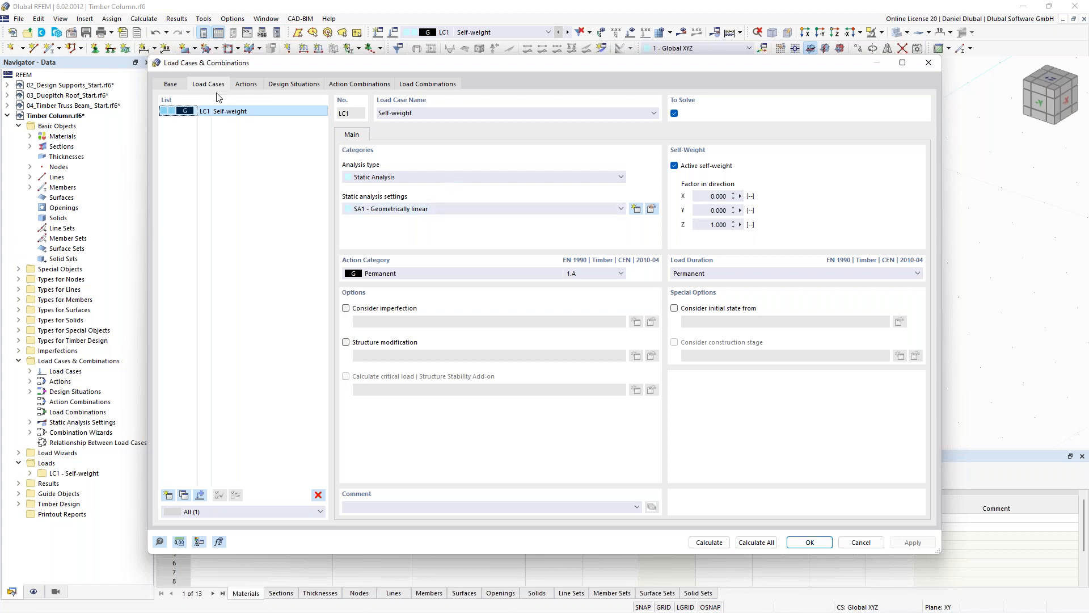
click(391, 274)
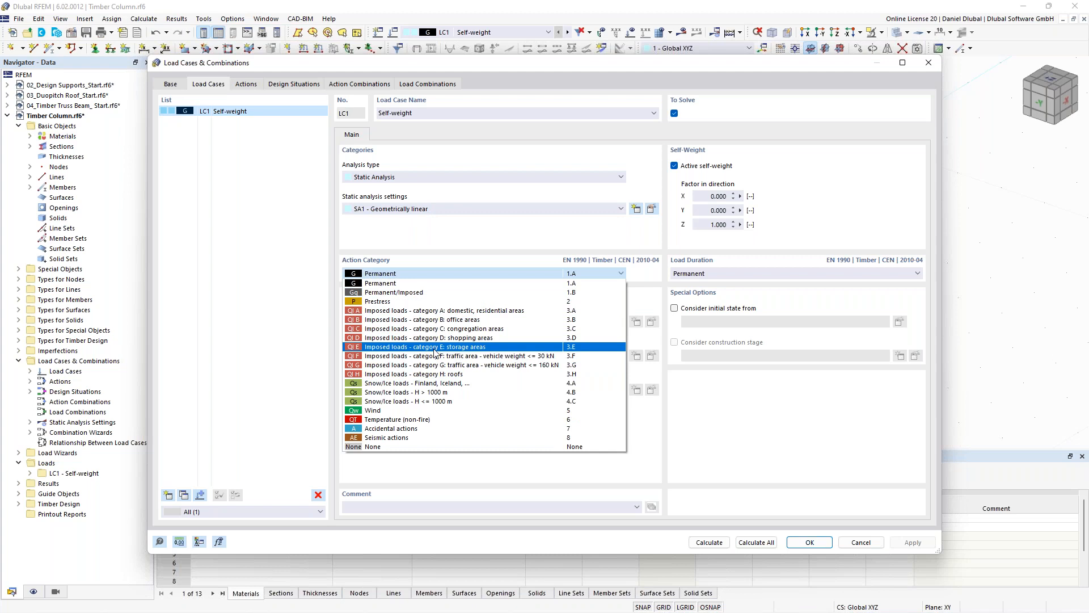
click(465, 282)
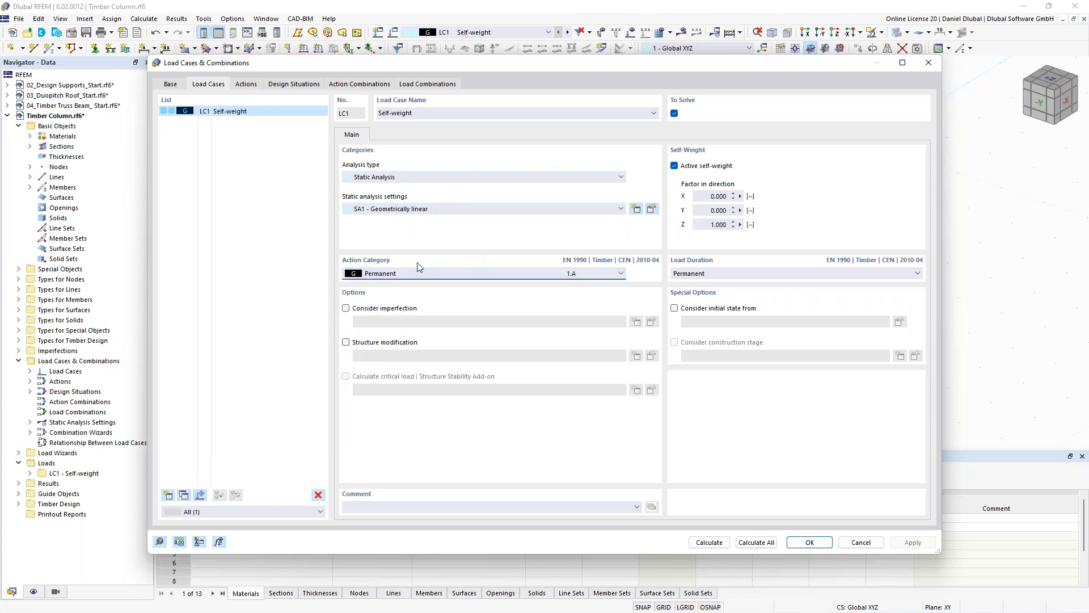
click(726, 274)
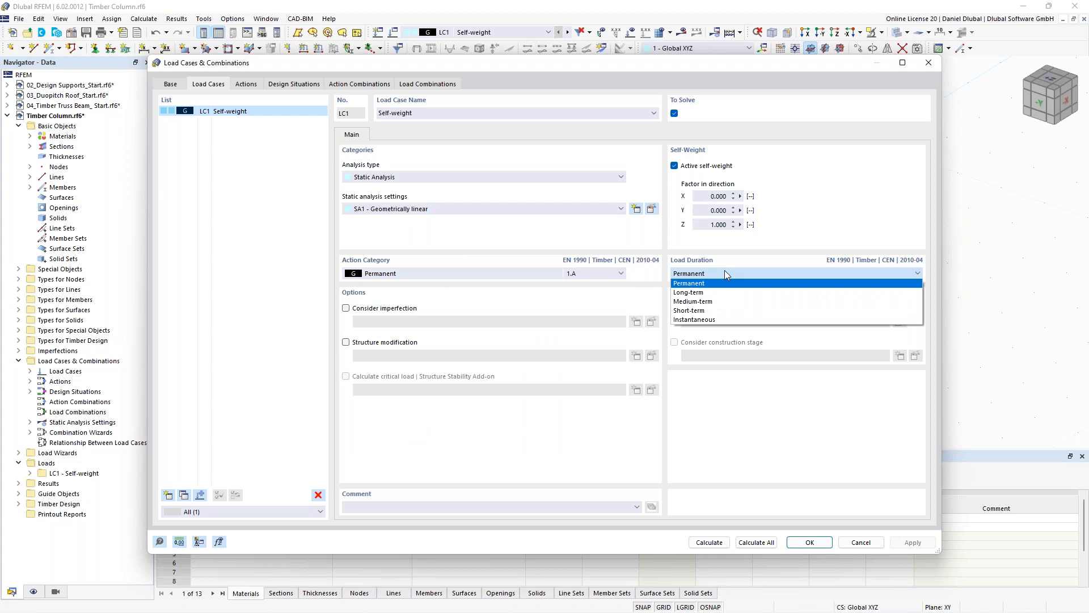
click(714, 302)
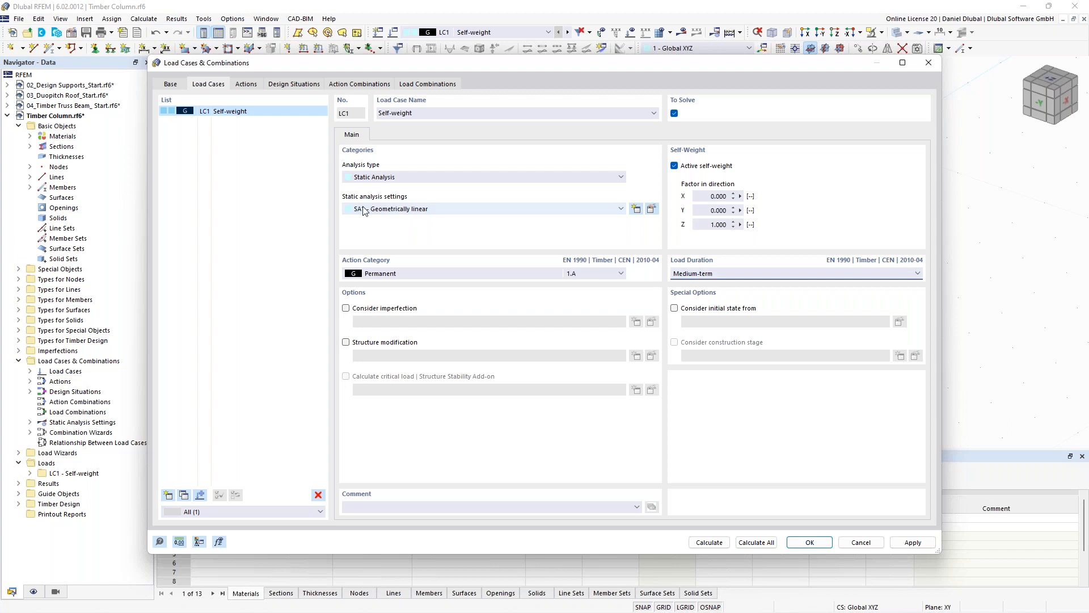
Disable the combination wizard and confirm the removal of its automatic combination data.
click(171, 84)
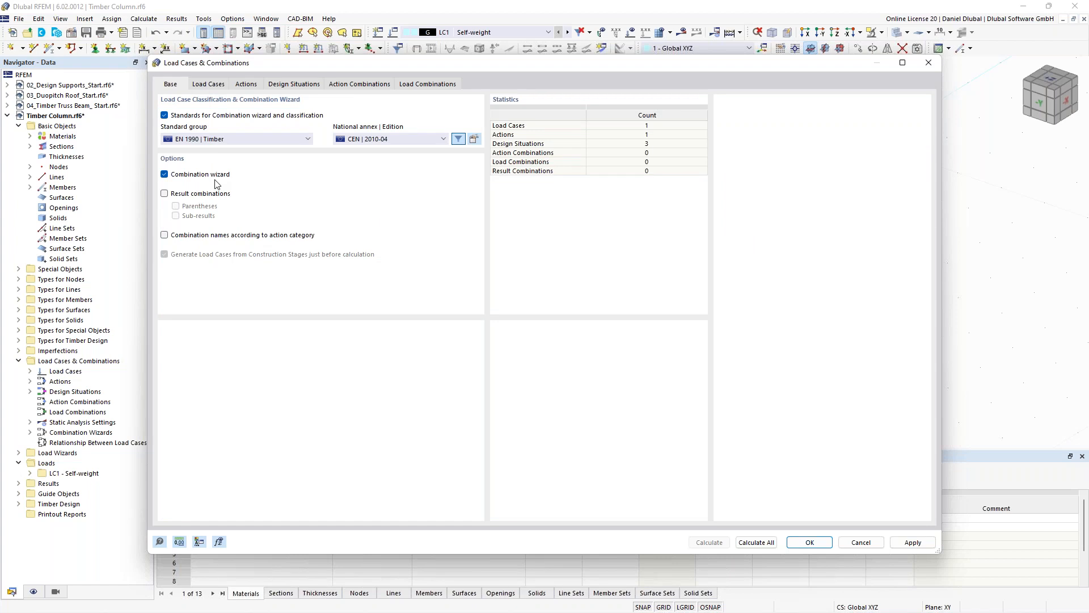
click(164, 175)
click(581, 352)
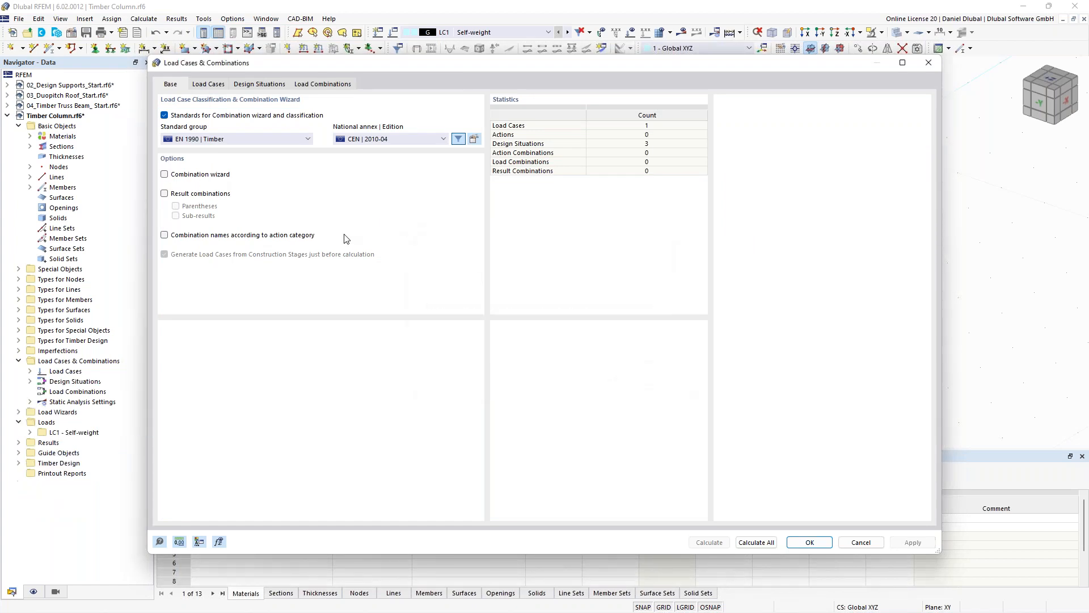
Delete the SLS - Characteristic and SLS - Quasi-permanent design situations, keeping only the ULS (STR/GEO) one.
click(220, 86)
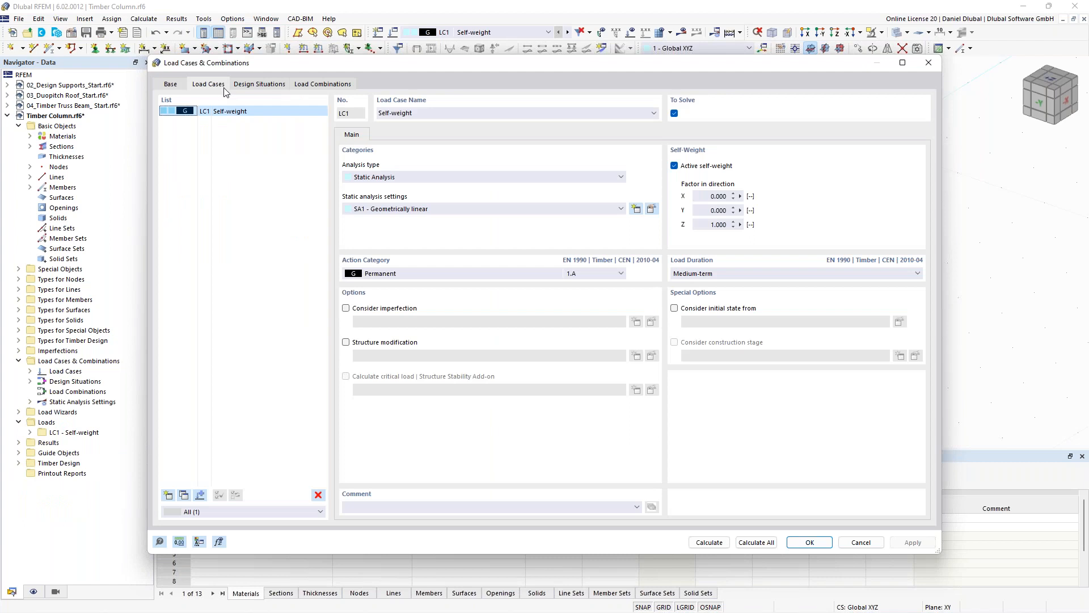
click(260, 84)
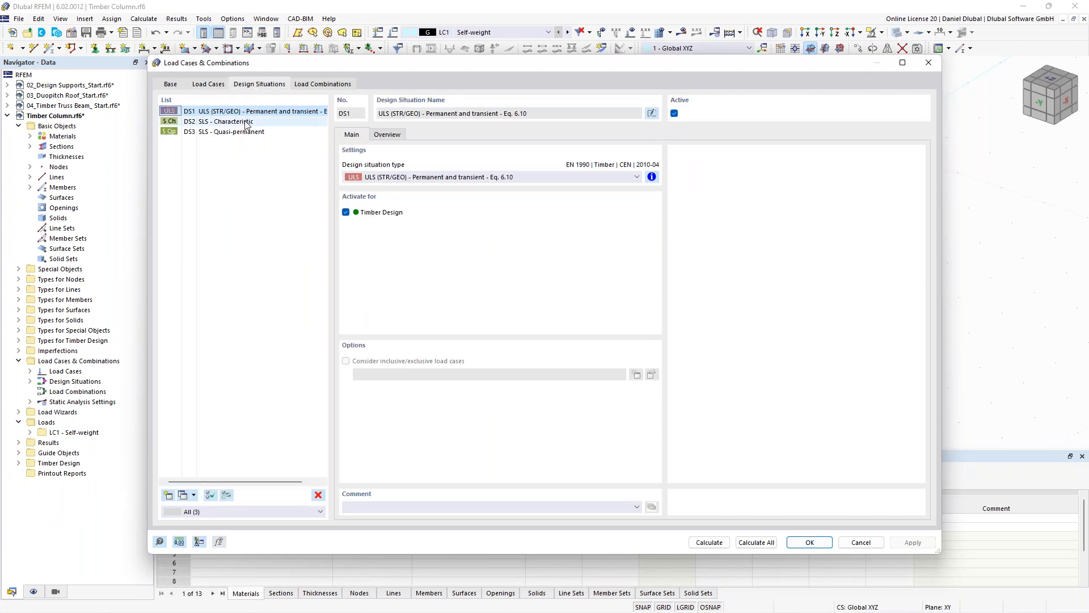
click(248, 121)
shift+click(248, 135)
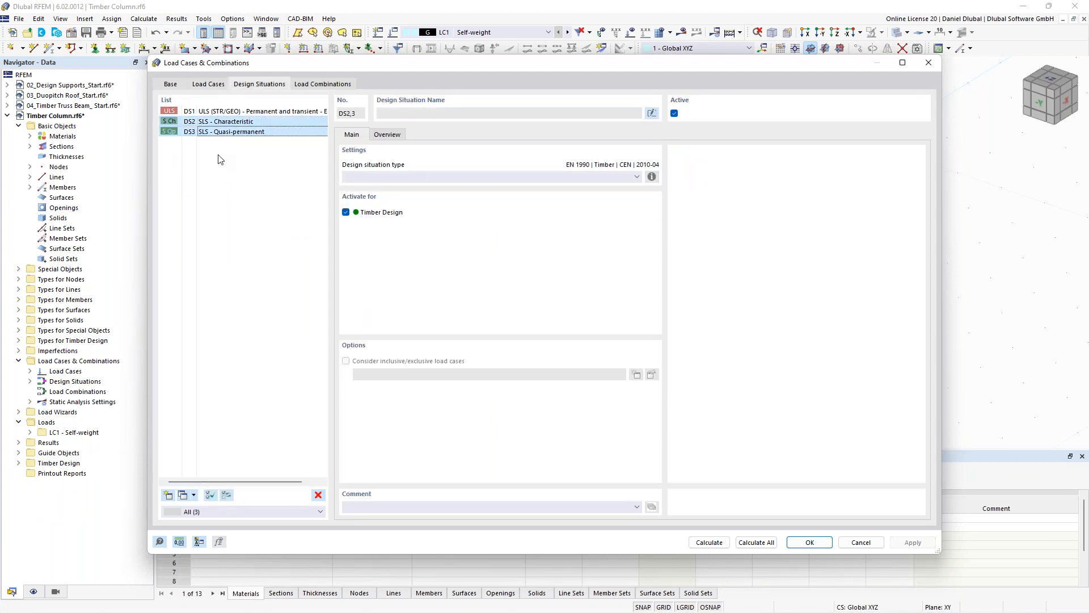
click(318, 494)
click(542, 351)
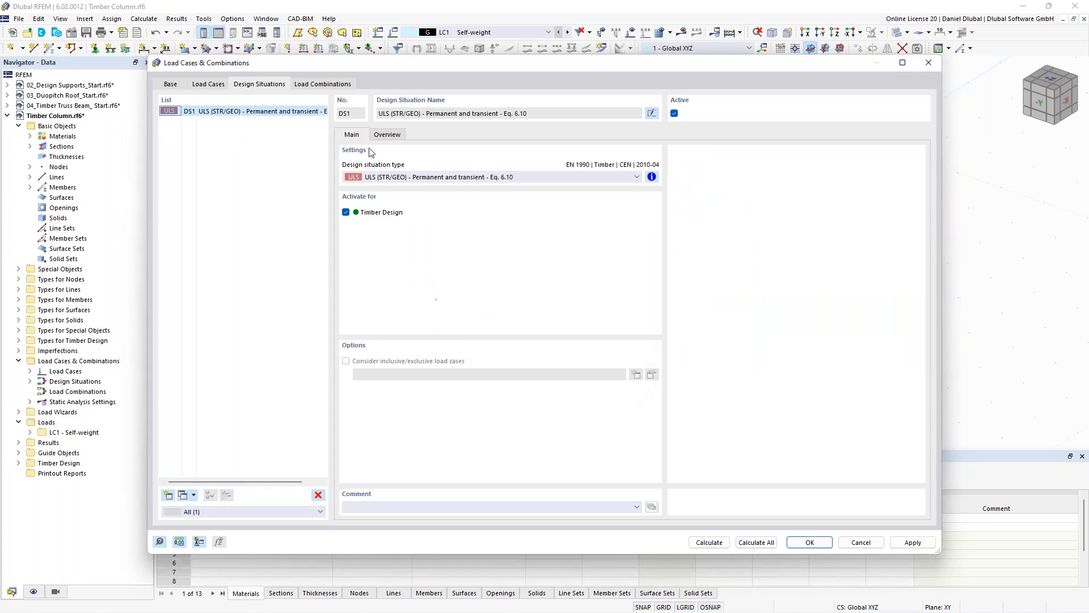
Create a load combination for the ULS design situation and assign load case LC1 to it with a factor of 1.00.
click(322, 85)
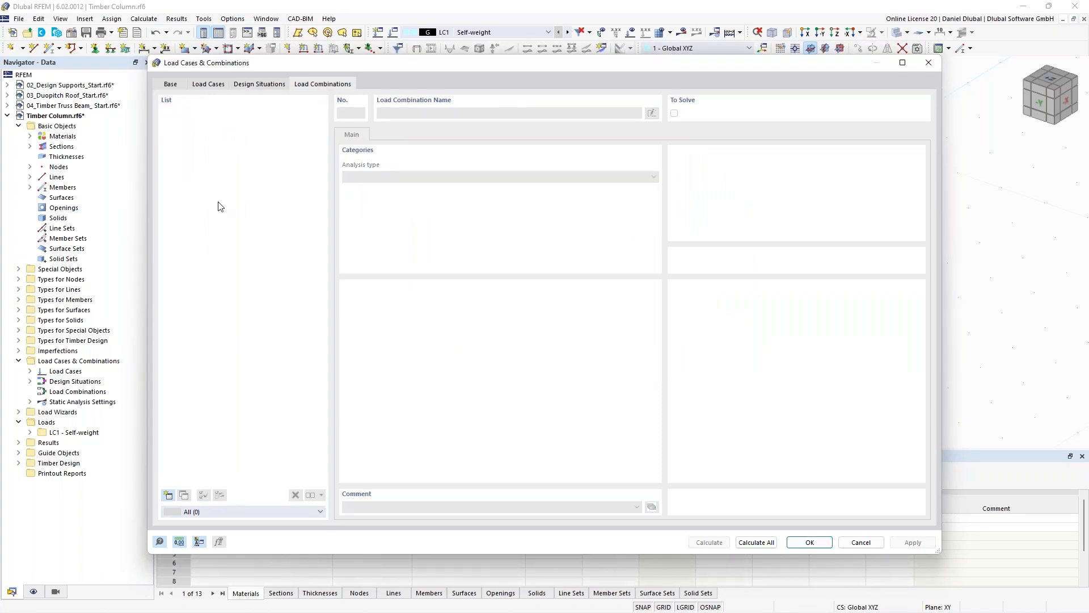
click(168, 496)
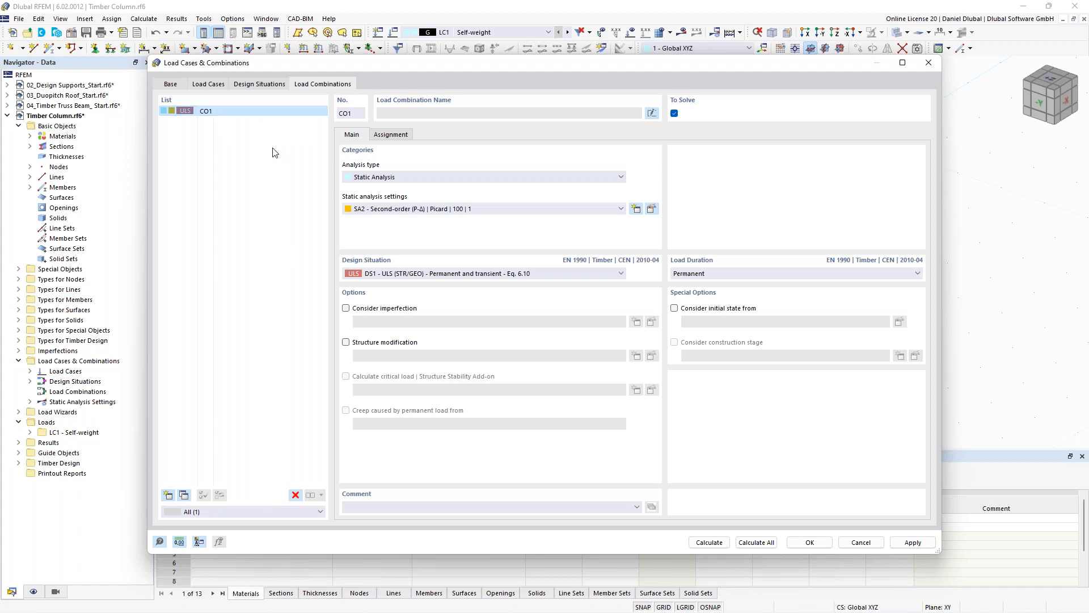
click(391, 135)
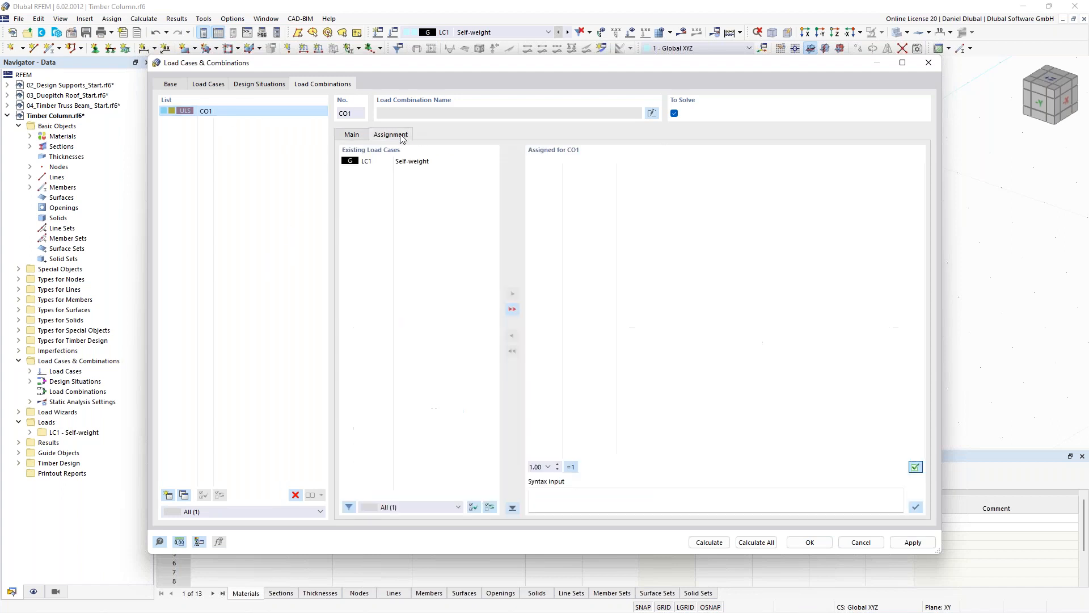
click(391, 164)
click(512, 294)
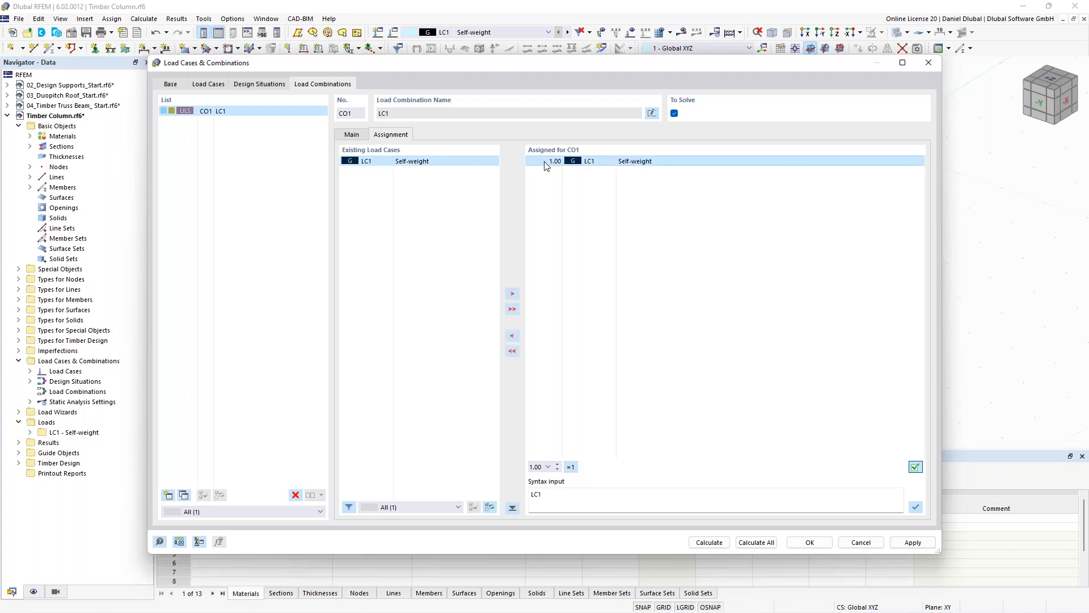
click(553, 179)
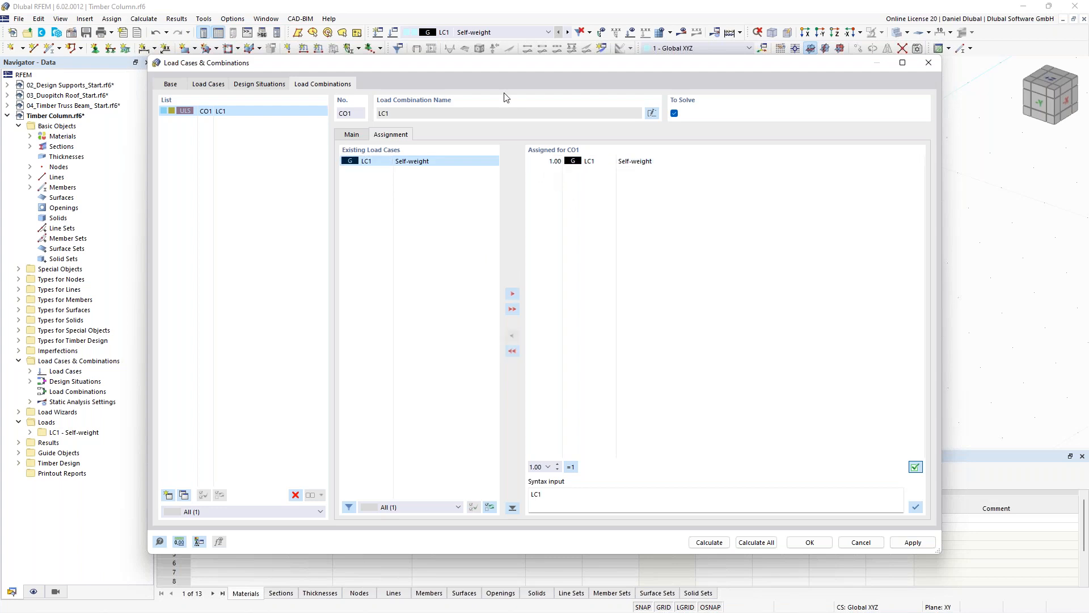
drag(484, 68, 512, 225)
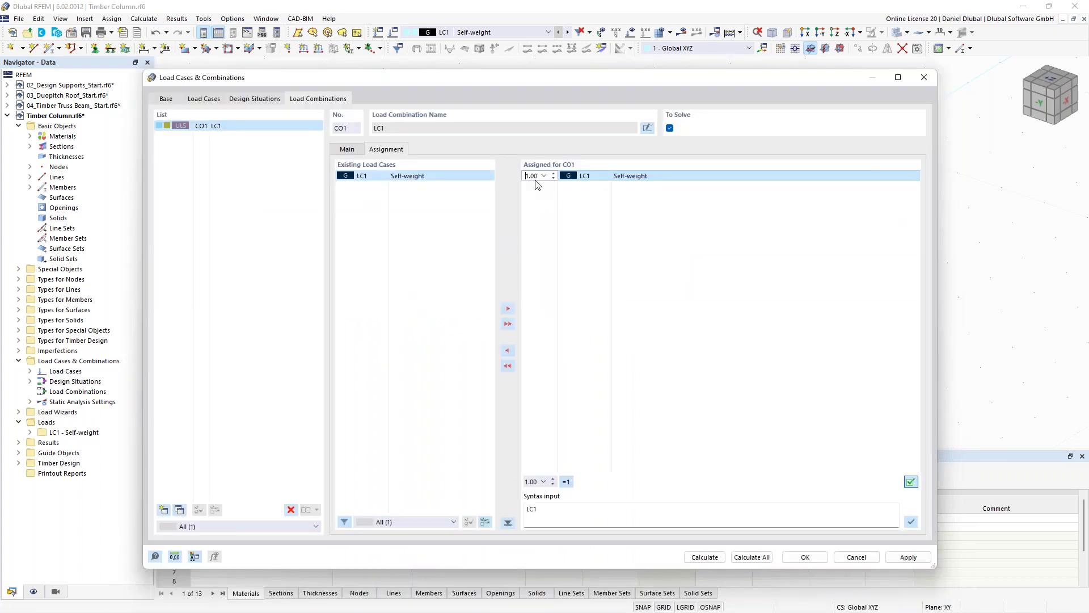
click(599, 248)
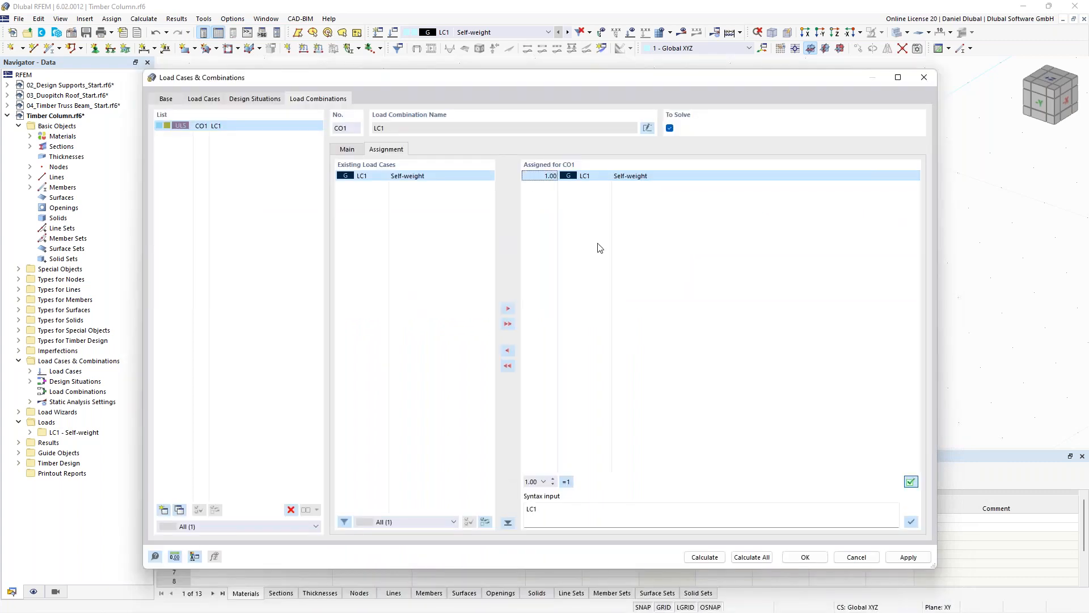
click(599, 247)
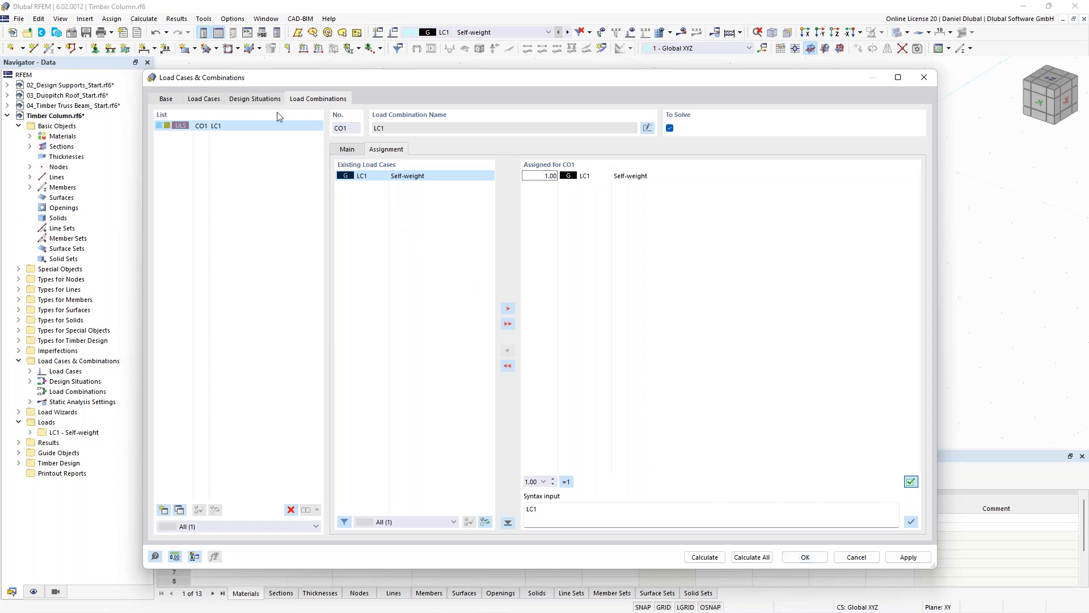
Keep the second-order (P-Δ) Picard analysis settings for the load combination and confirm the load cases and combinations.
click(348, 148)
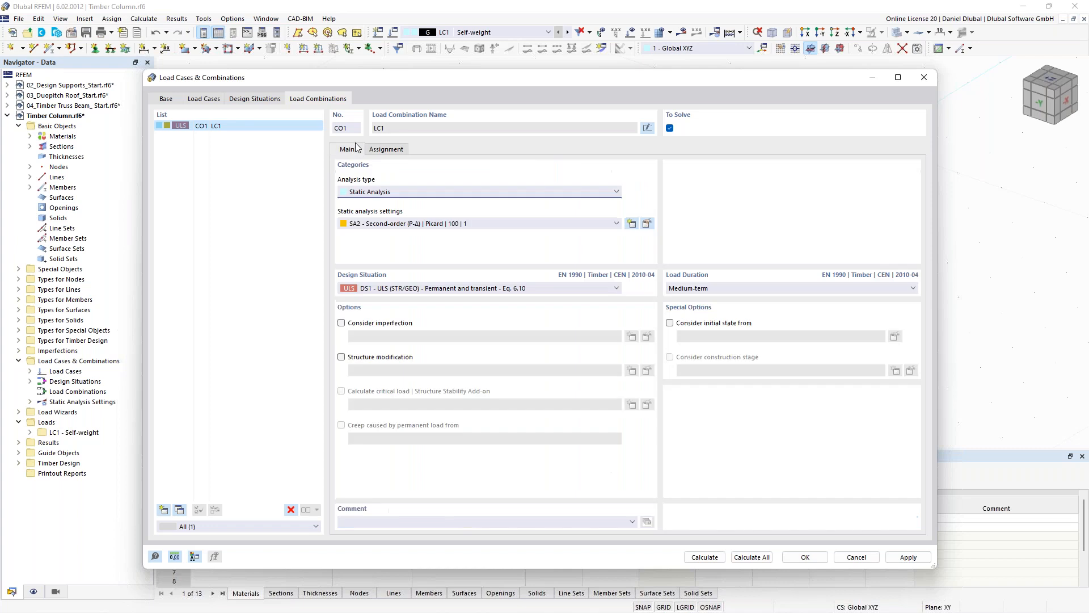
click(433, 225)
click(434, 226)
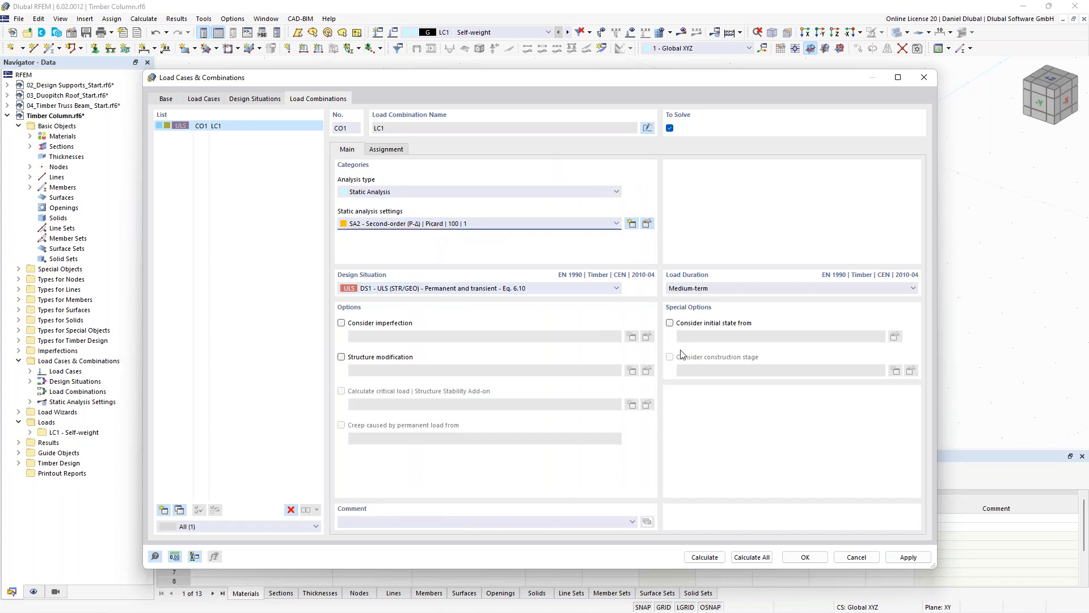
click(810, 562)
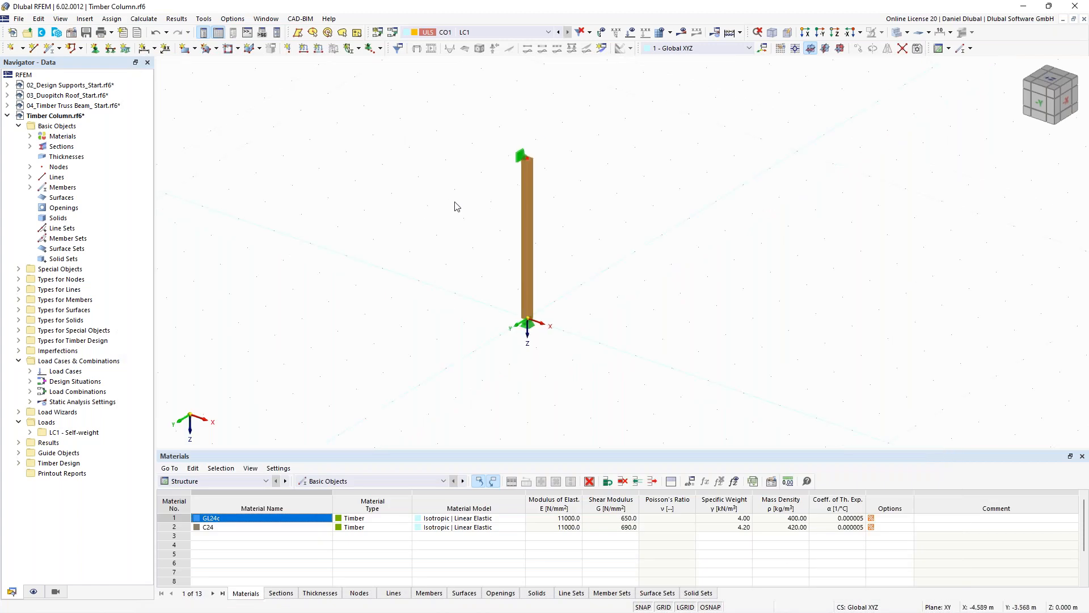
ctrl+middle_drag(457, 206, 412, 189)
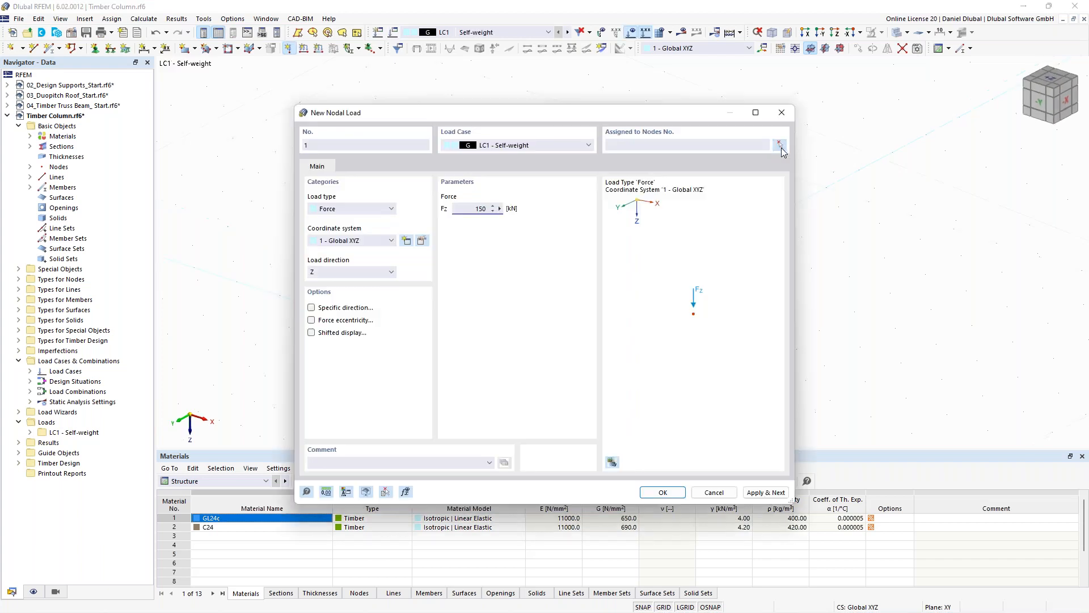
Assign the 150 kN nodal force in the Z direction to node 2 at the column top and confirm the load.
click(780, 149)
text(2)
click(169, 165)
click(660, 491)
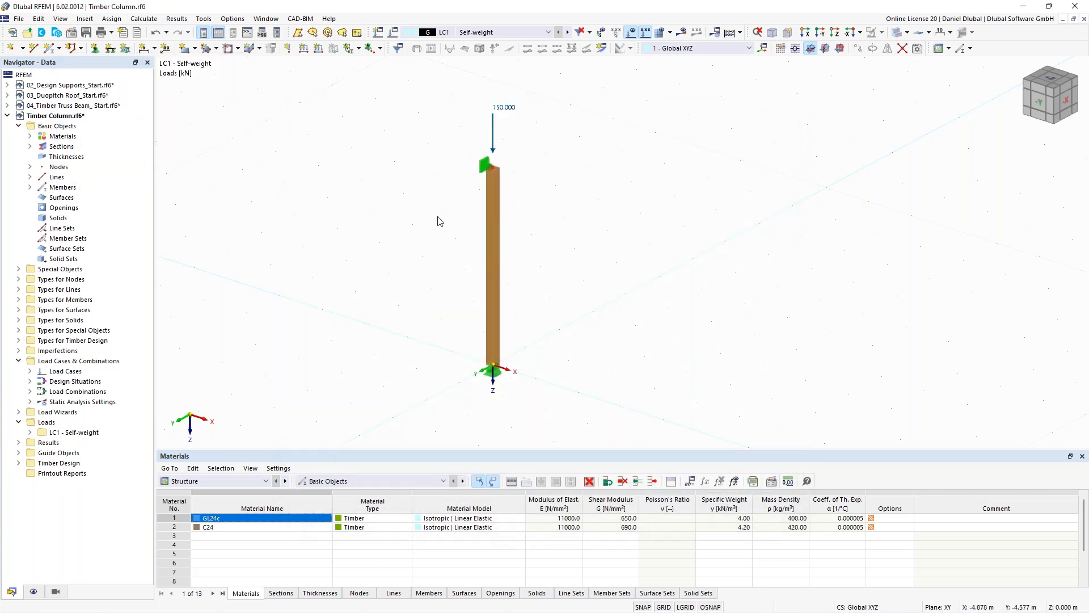
scroll(401, 223, down, 1)
middle_drag(401, 214, 440, 227)
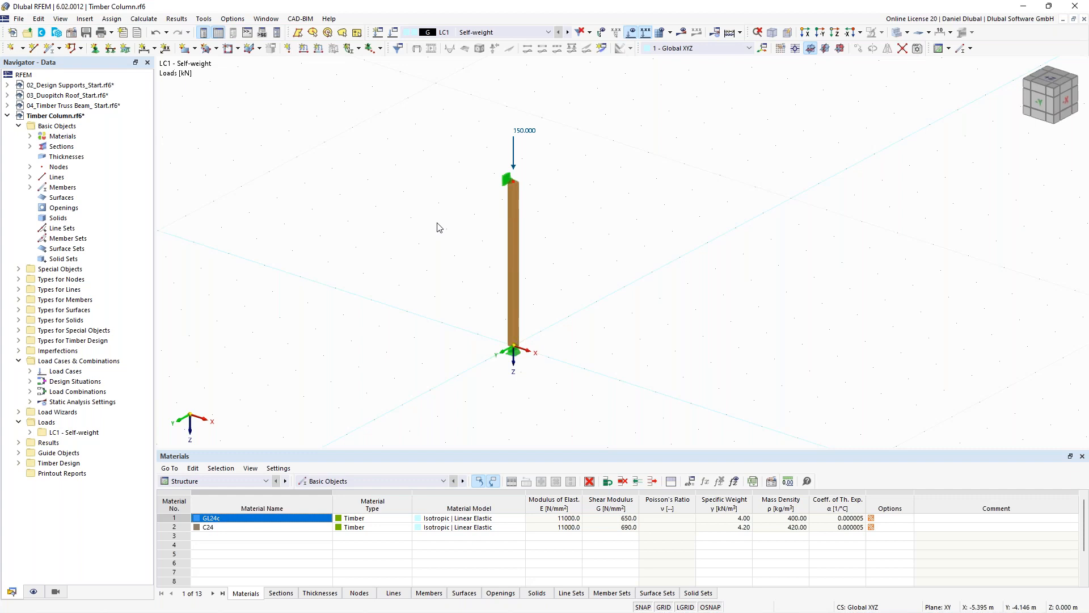
Create an effective lengths definition for the column member and show the model preview alongside its nodal support settings.
double_click(516, 232)
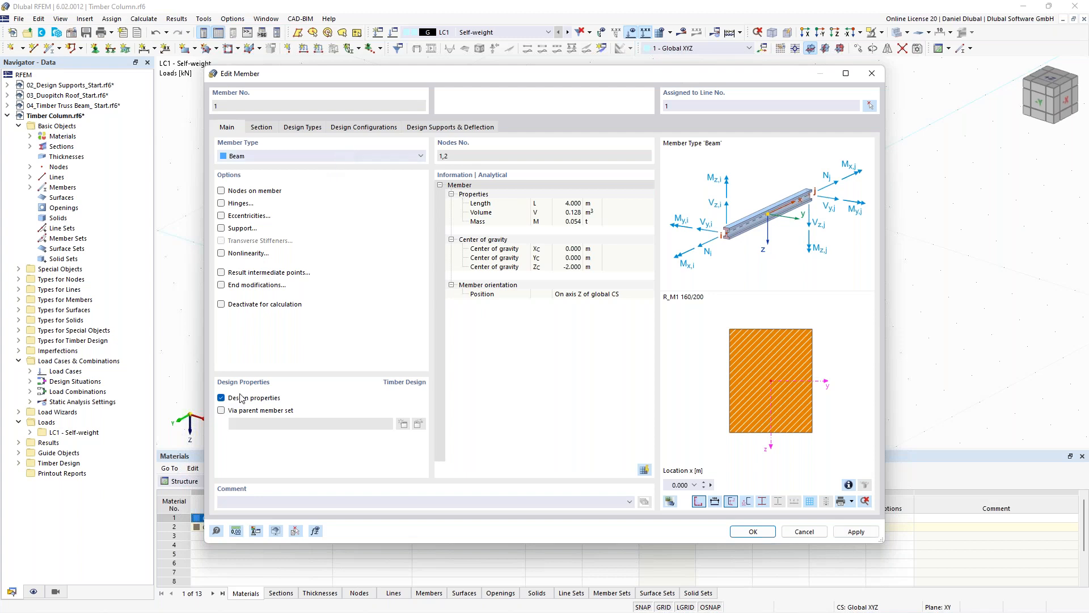
click(311, 128)
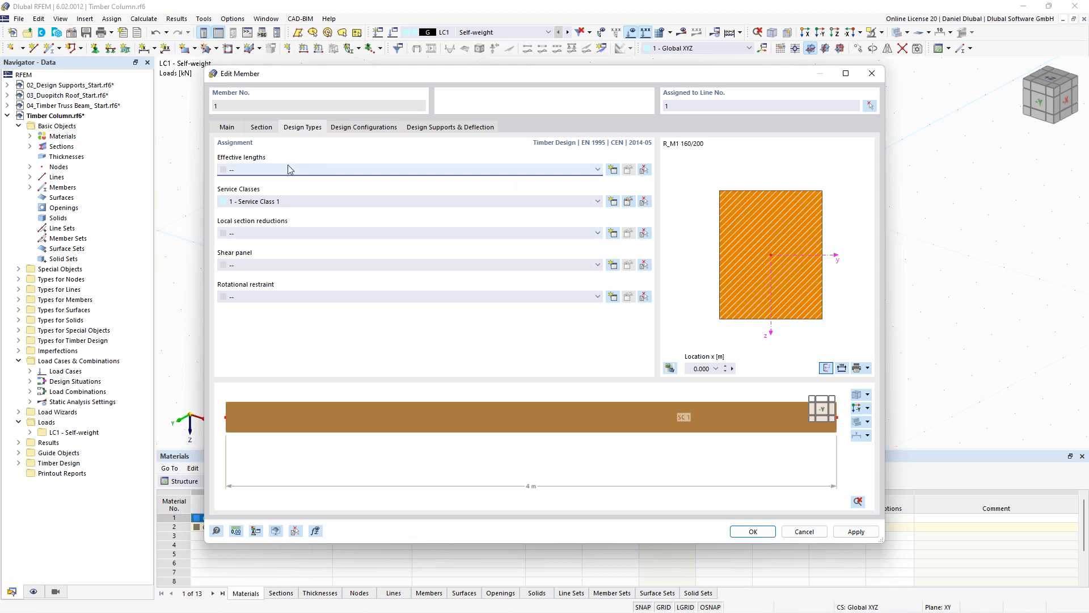
click(613, 171)
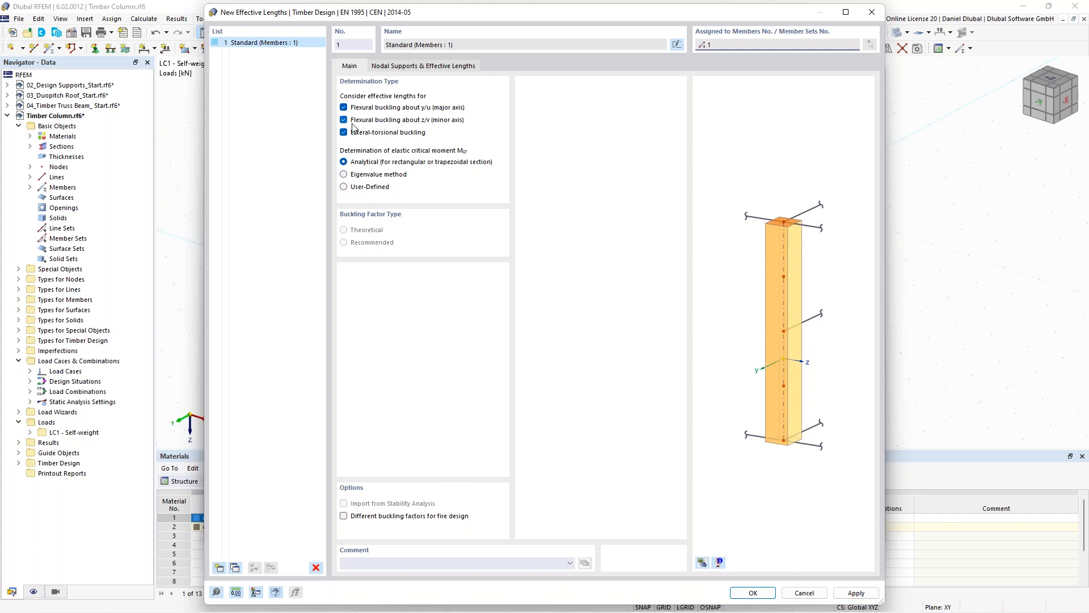
click(405, 69)
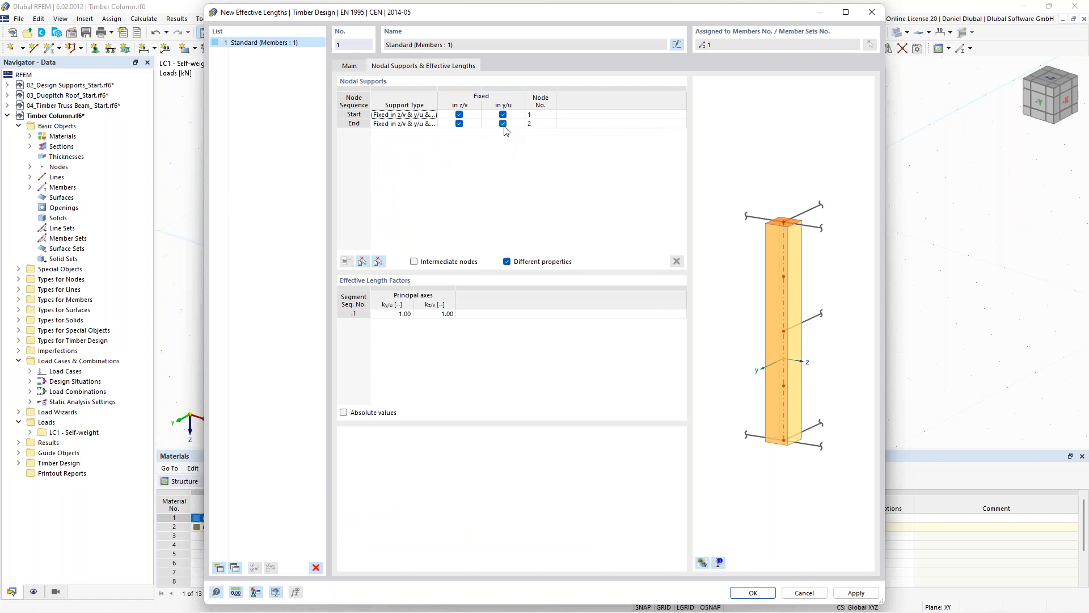
click(503, 124)
click(503, 124)
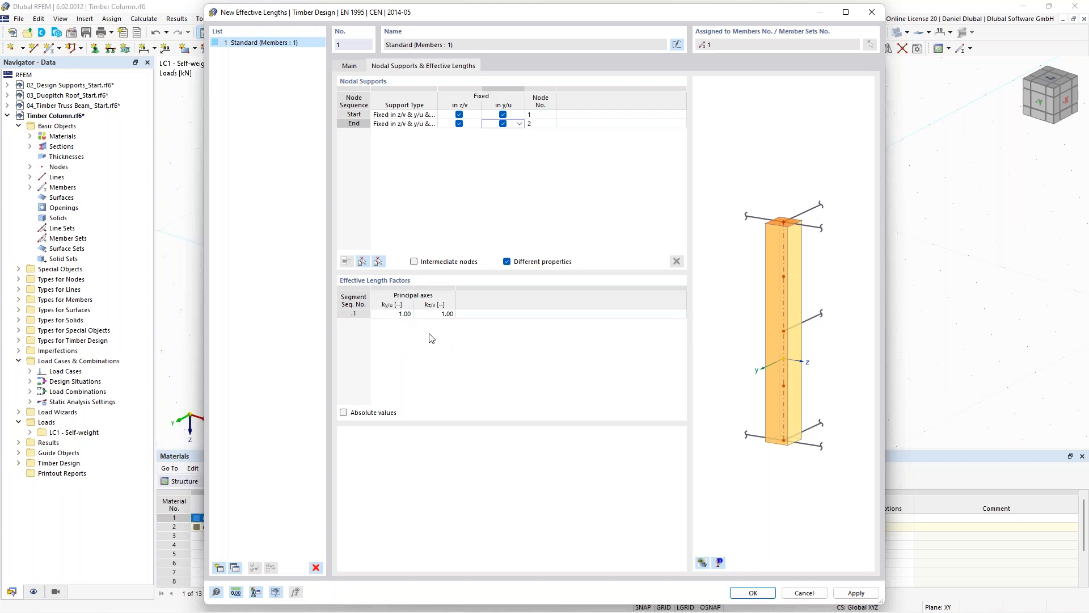
click(704, 562)
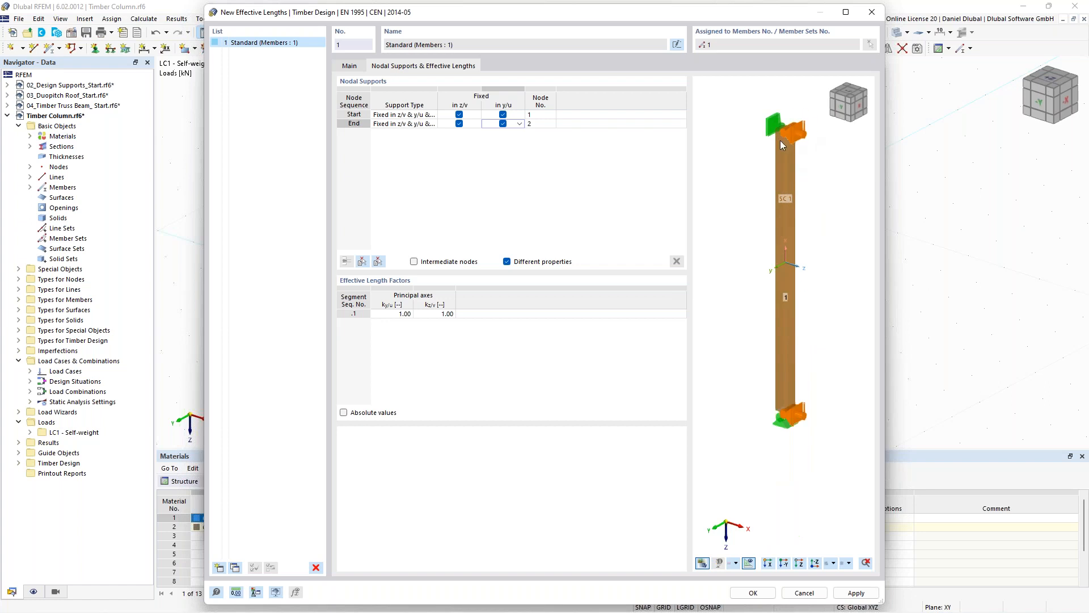
Release the end node's fixity in y/u, set the effective length factor k y/u to 2.00, and confirm the member changes.
click(379, 313)
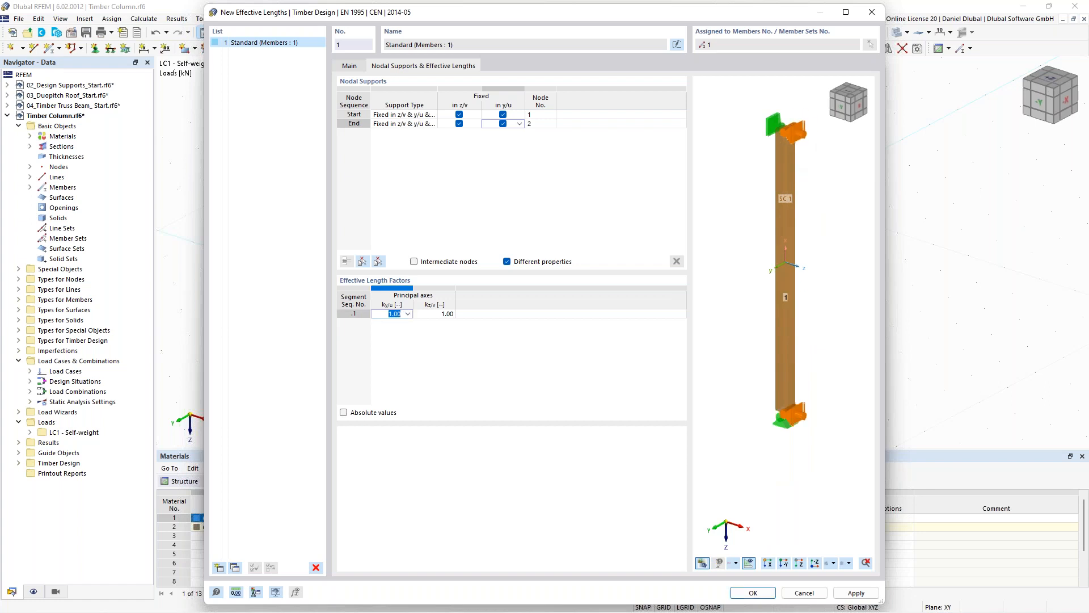
click(503, 123)
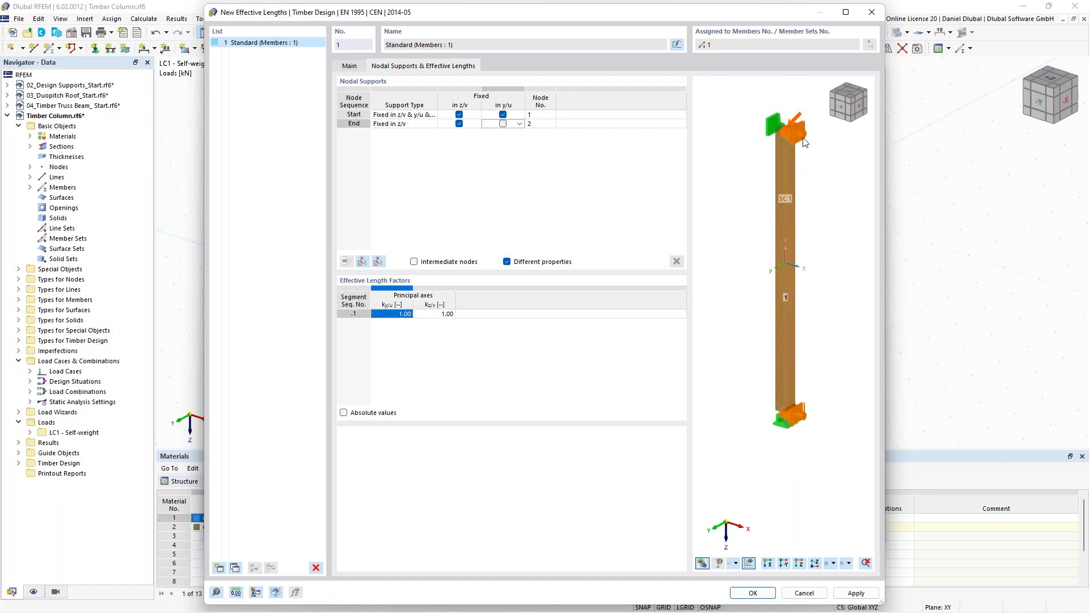
click(380, 314)
text(2)
click(420, 345)
scroll(794, 240, down, 1)
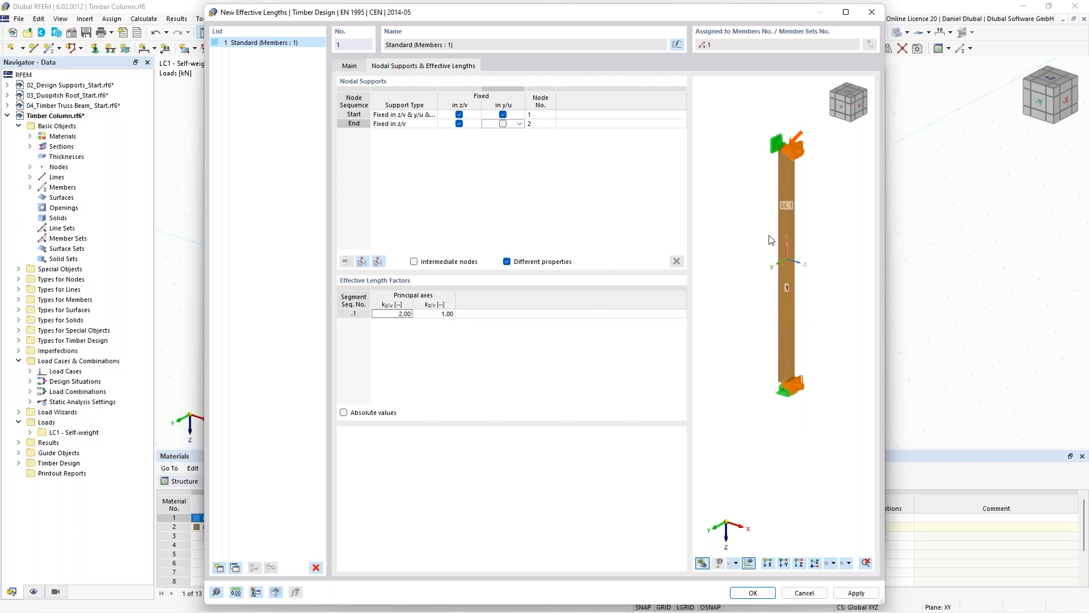
middle_drag(740, 234, 734, 247)
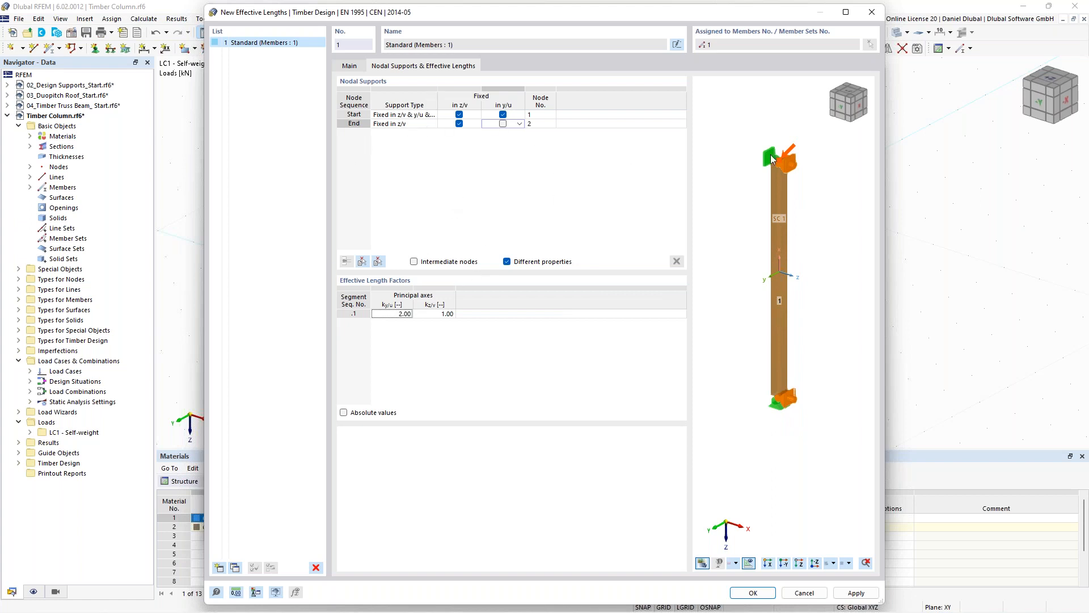
scroll(772, 157, up, 1)
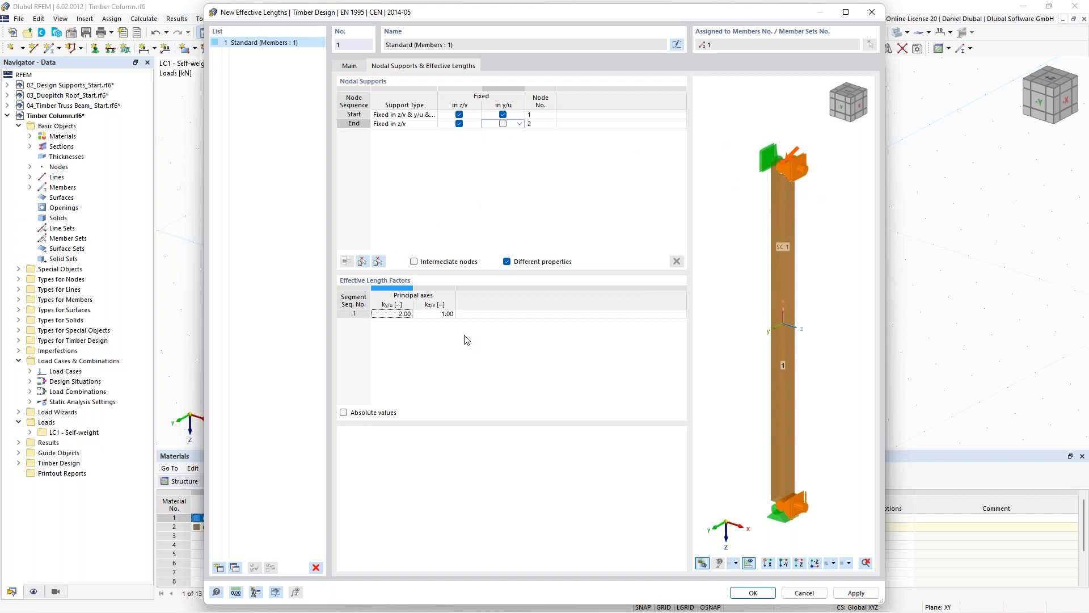
click(753, 593)
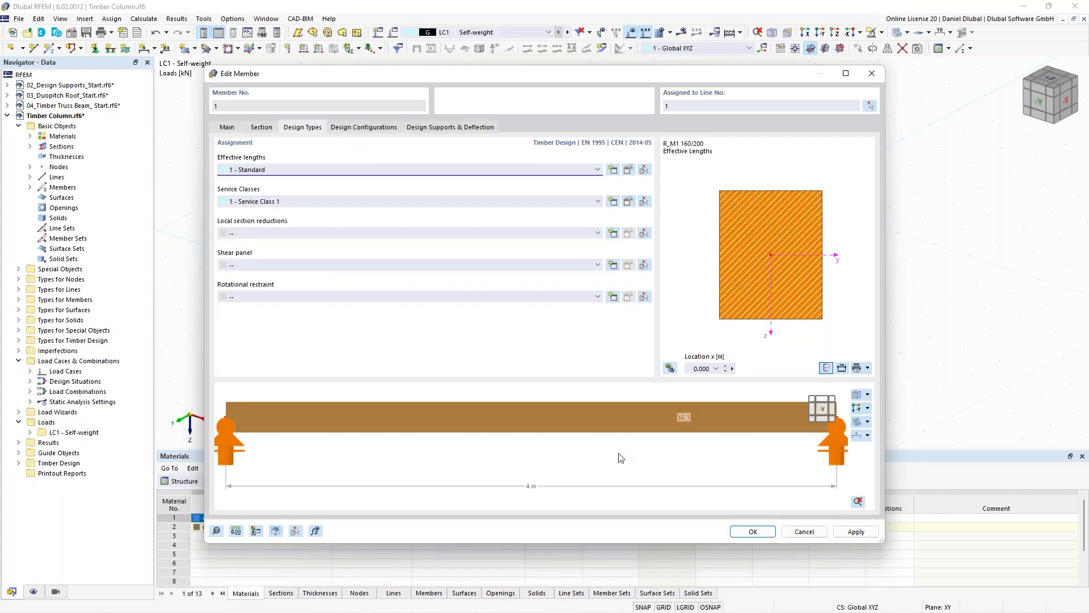
click(754, 532)
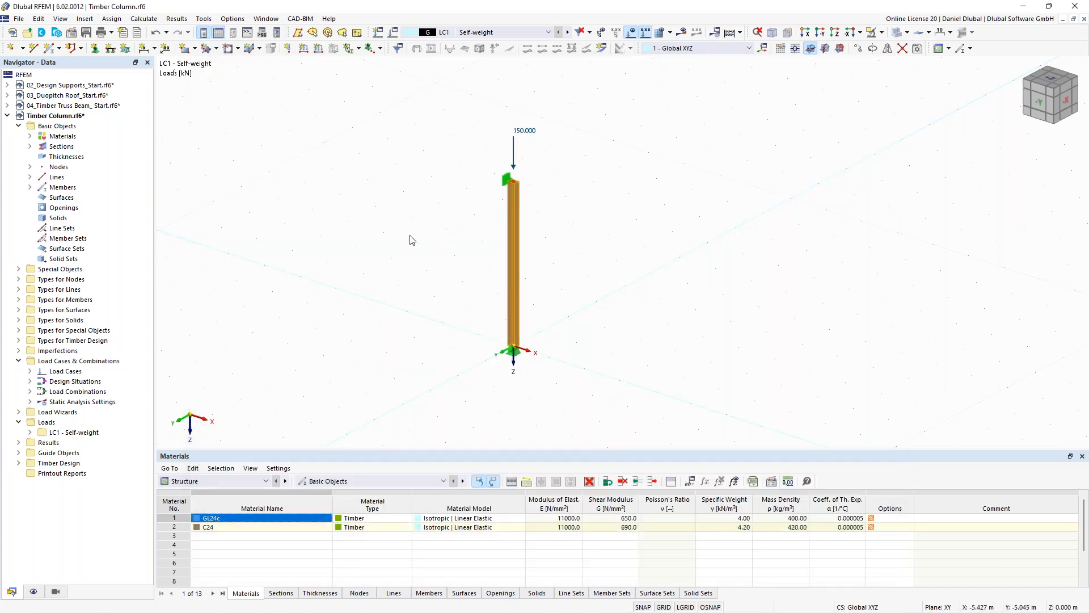
Display the member effective lengths for timber design in the model view.
click(33, 591)
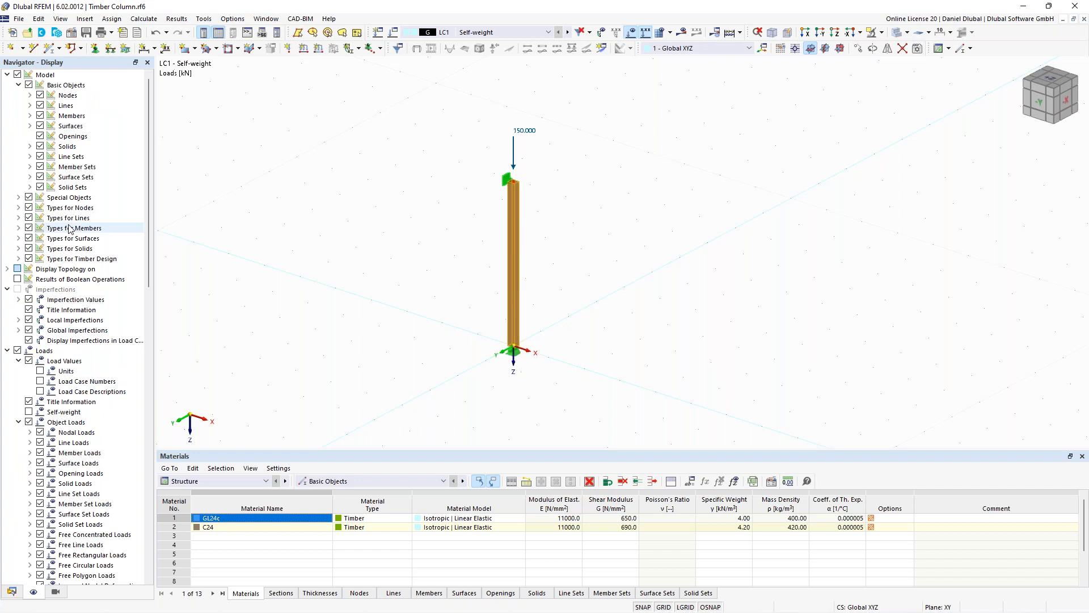
click(20, 259)
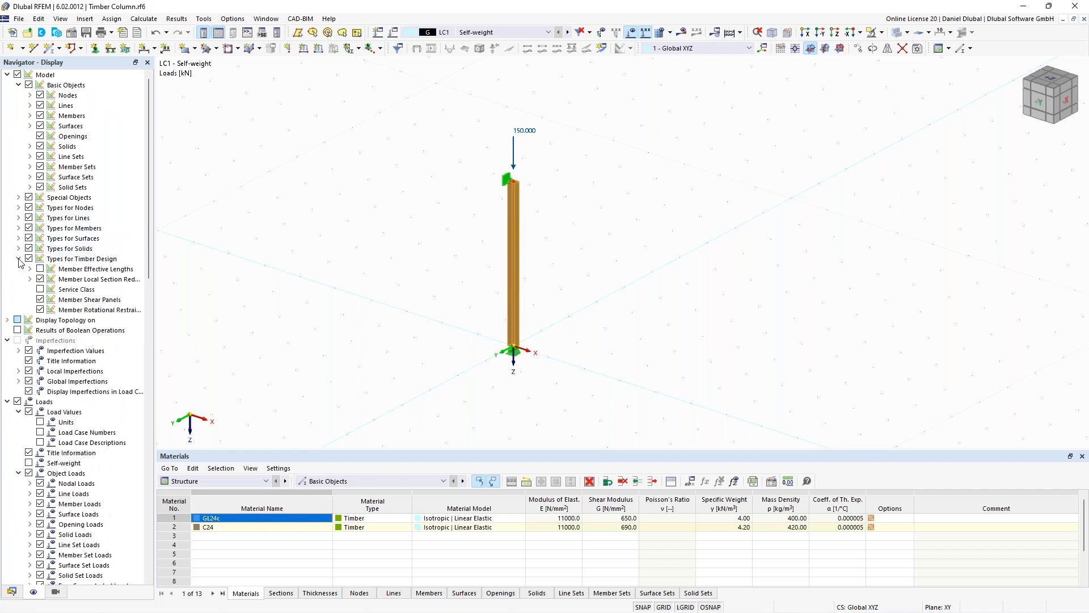
click(39, 270)
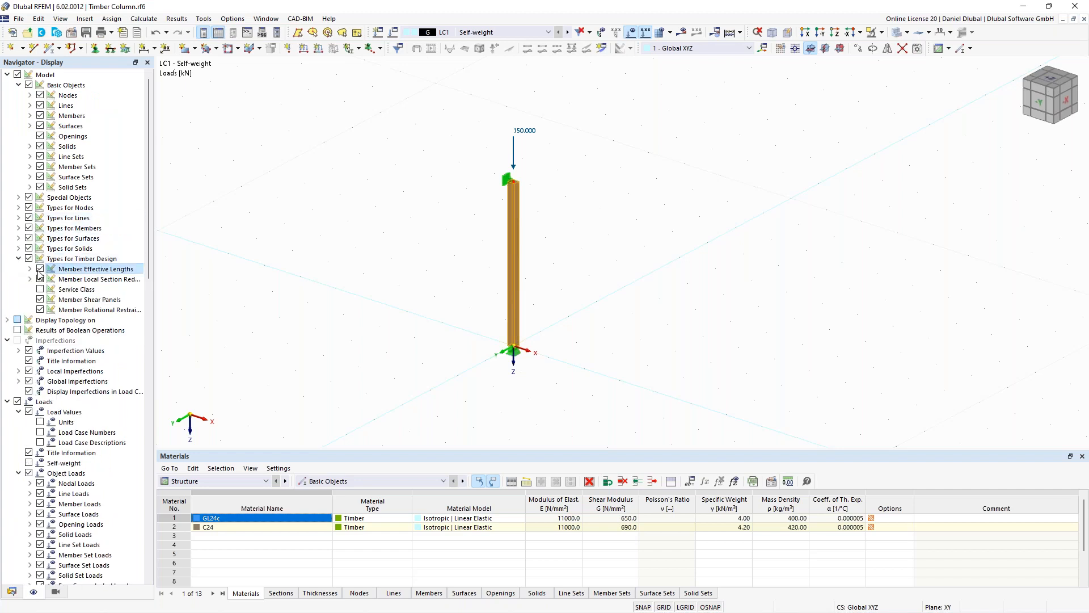
scroll(512, 189, up, 3)
scroll(423, 162, down, 3)
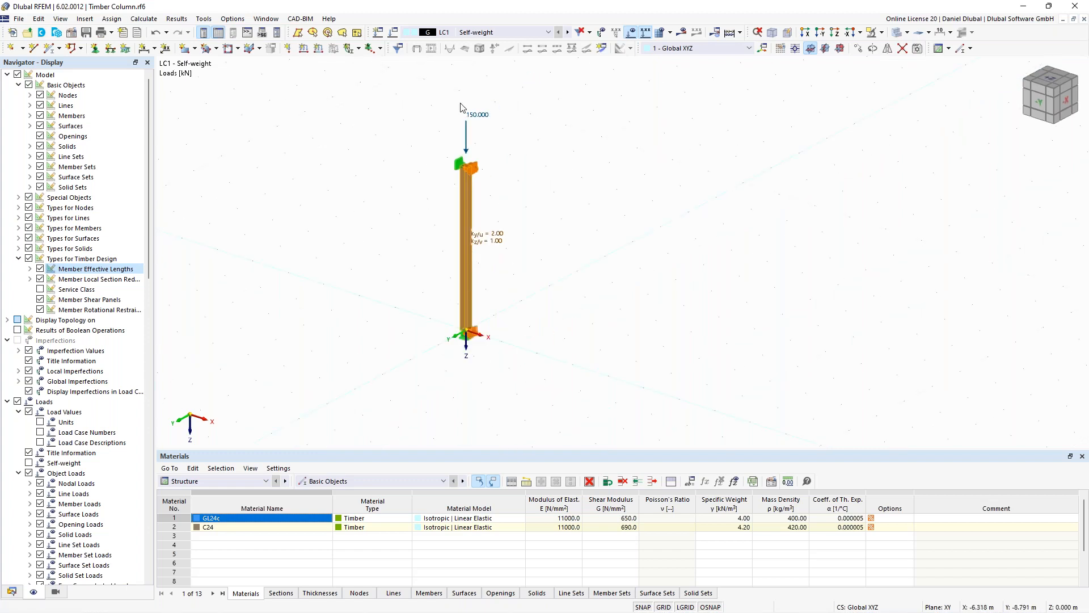
Calculate the model and display the Timber Design results on the column.
click(739, 33)
click(759, 47)
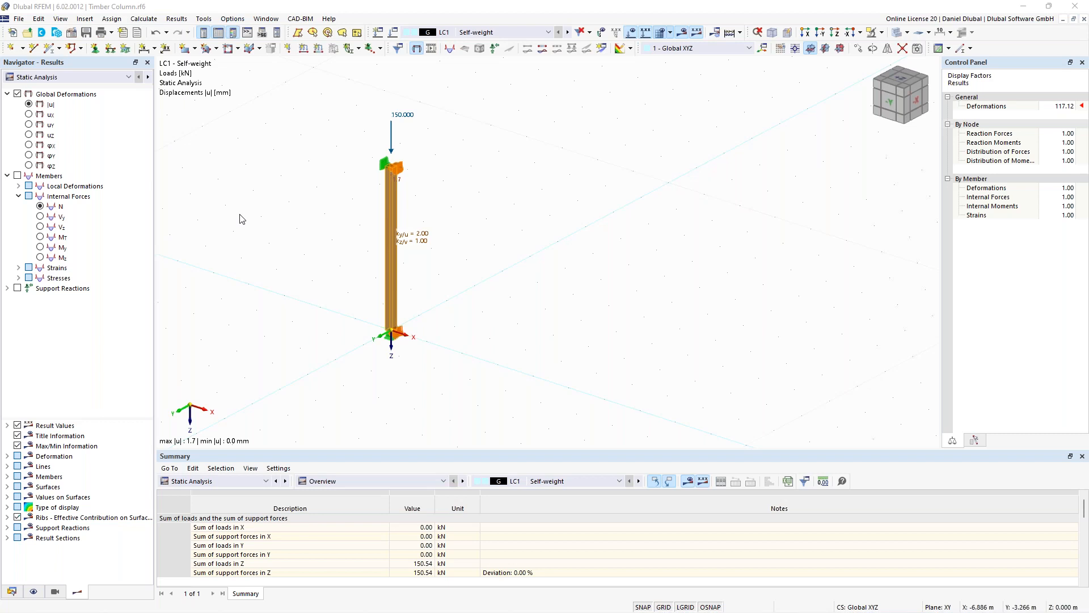
click(101, 78)
click(104, 98)
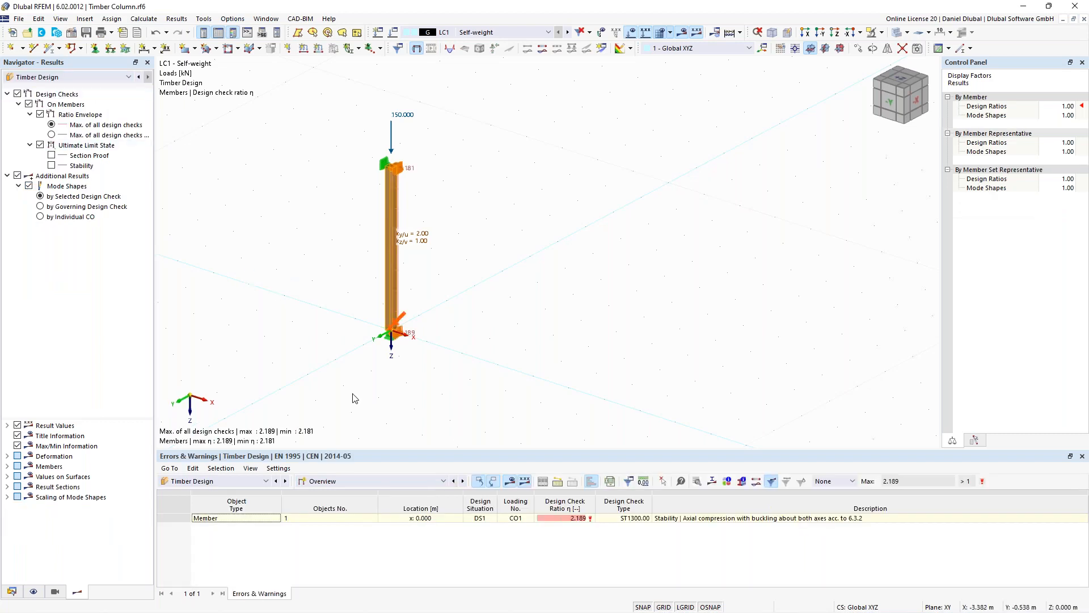
middle_drag(298, 315, 305, 315)
scroll(304, 315, up, 1)
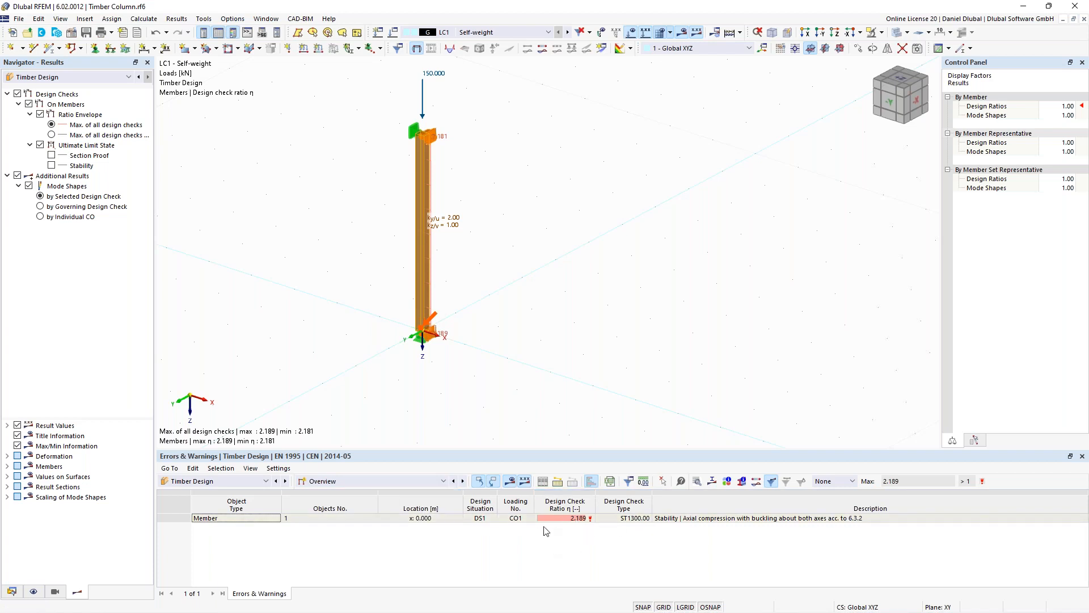
List the design ratios on members and examine the details and formulas of the ST1300 stability check.
click(380, 485)
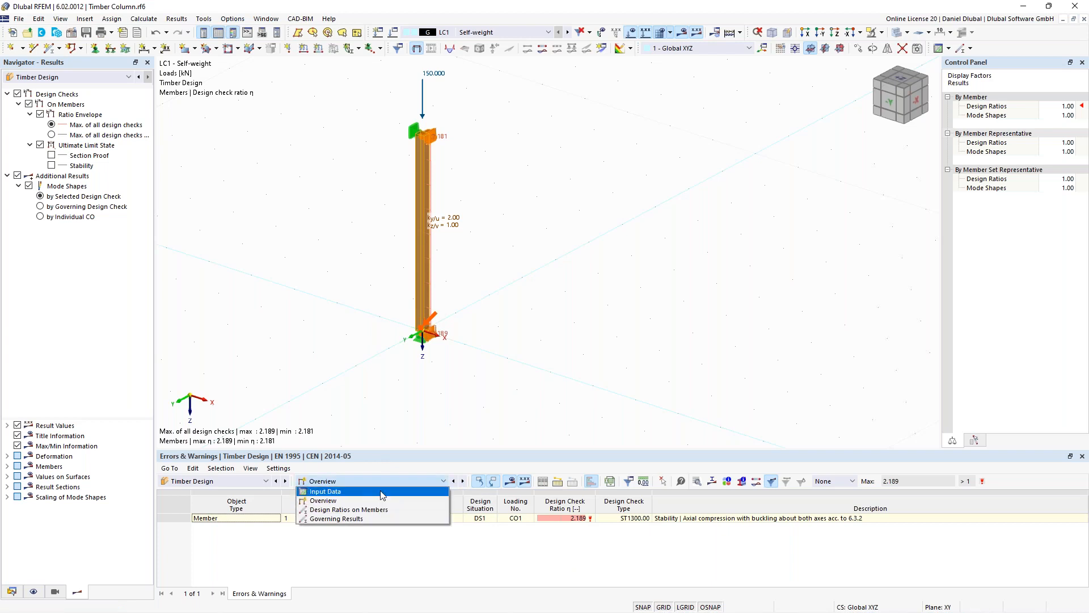
click(379, 509)
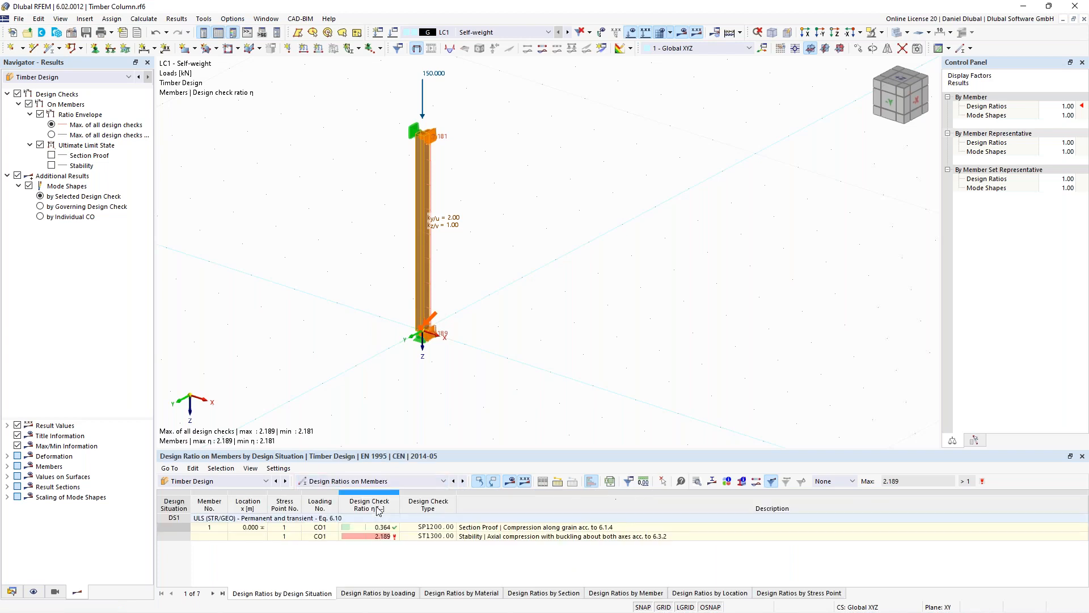
double_click(412, 537)
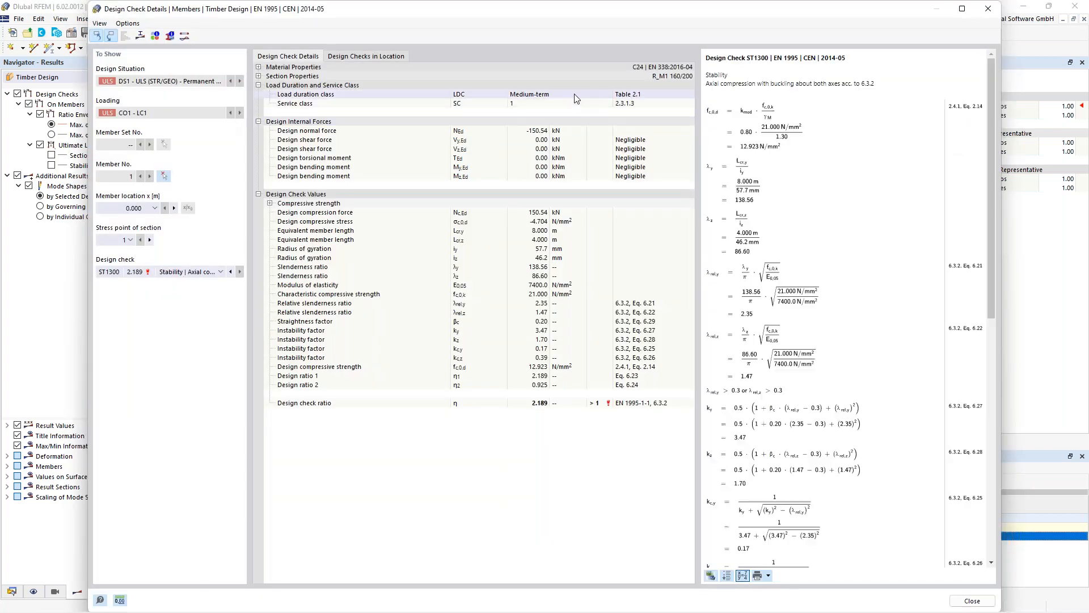
drag(991, 161, 982, 185)
scroll(797, 83, up, 1)
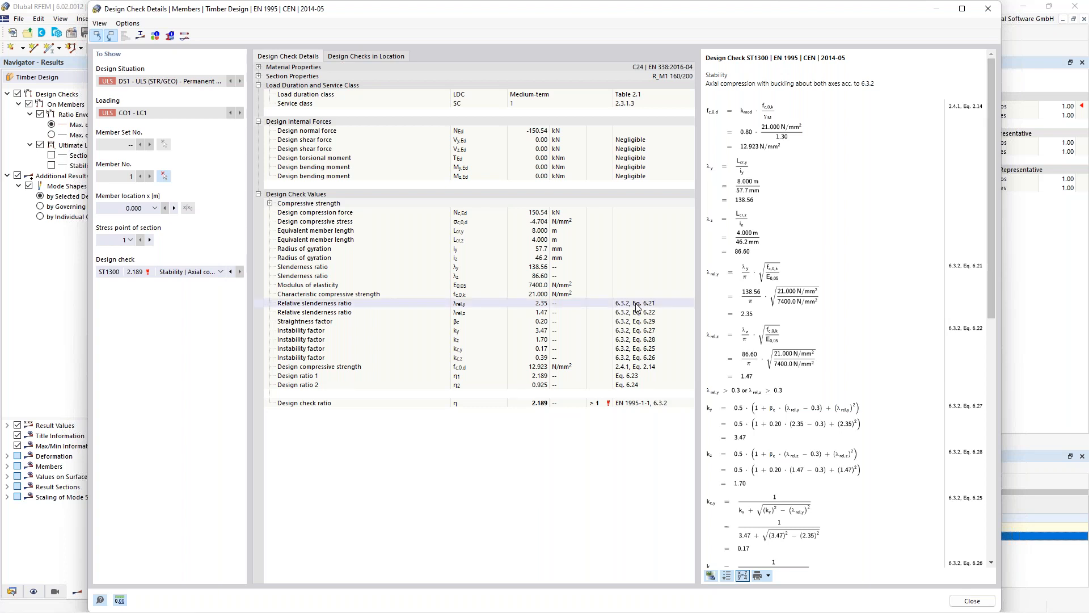
drag(993, 193, 988, 245)
scroll(746, 370, down, 4)
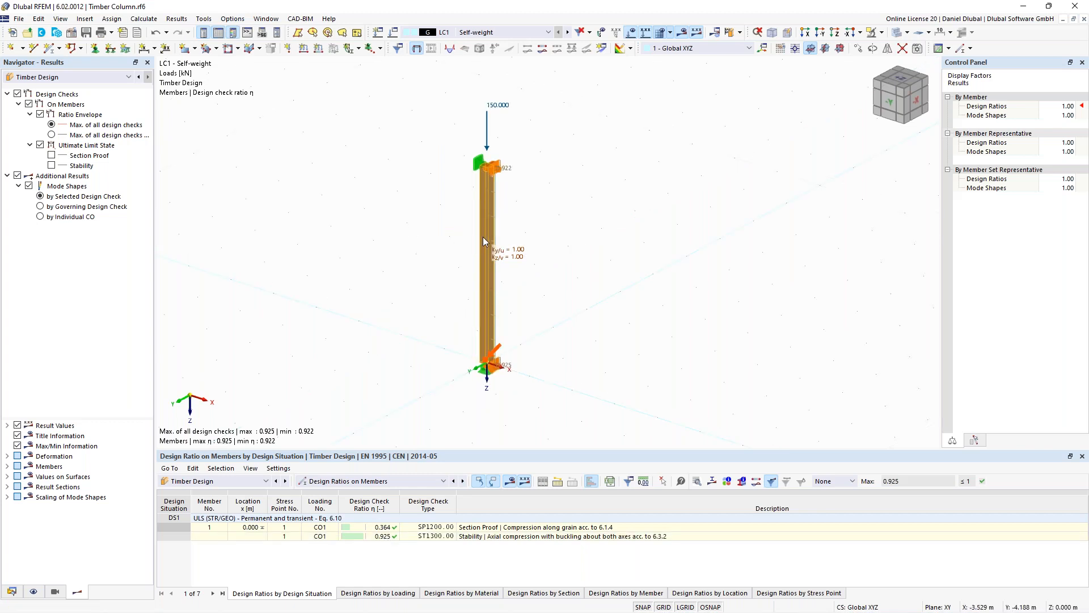
Examine the dry, moist and wet service class options in the column member's timber design types.
double_click(484, 236)
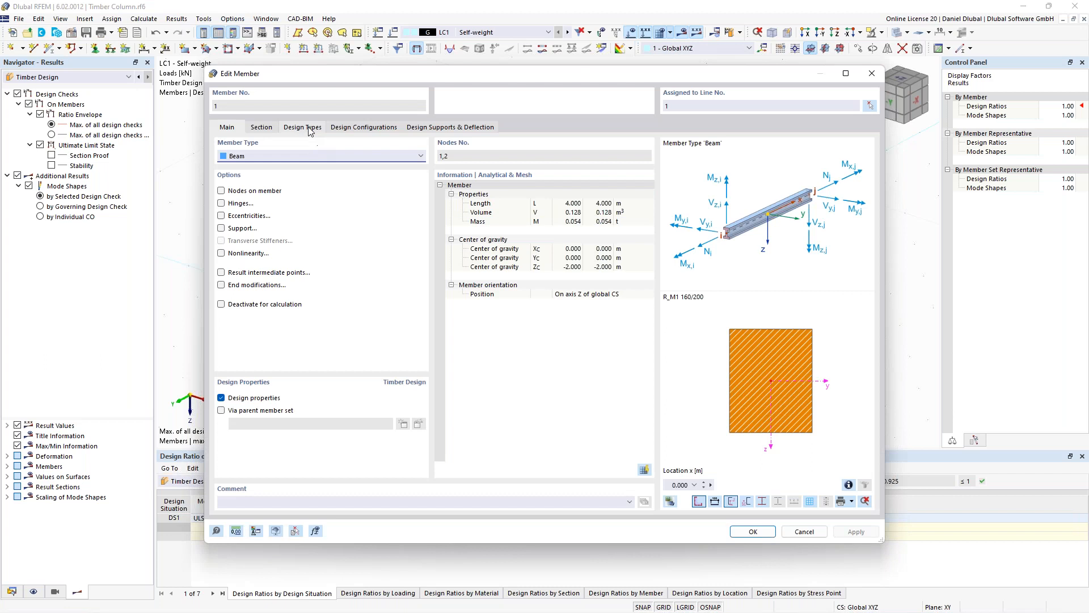
click(309, 129)
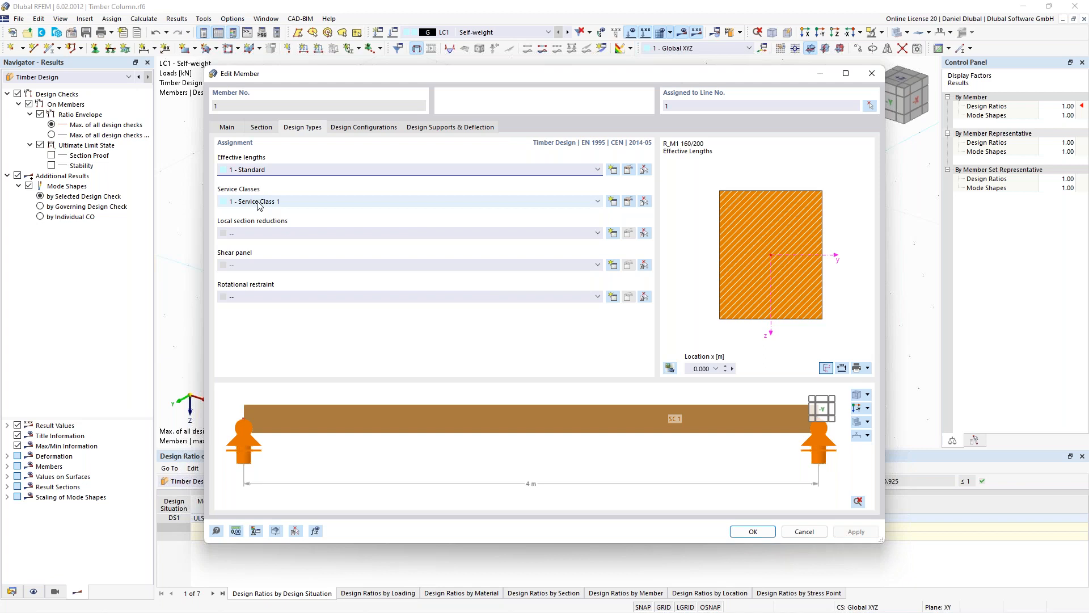
click(630, 201)
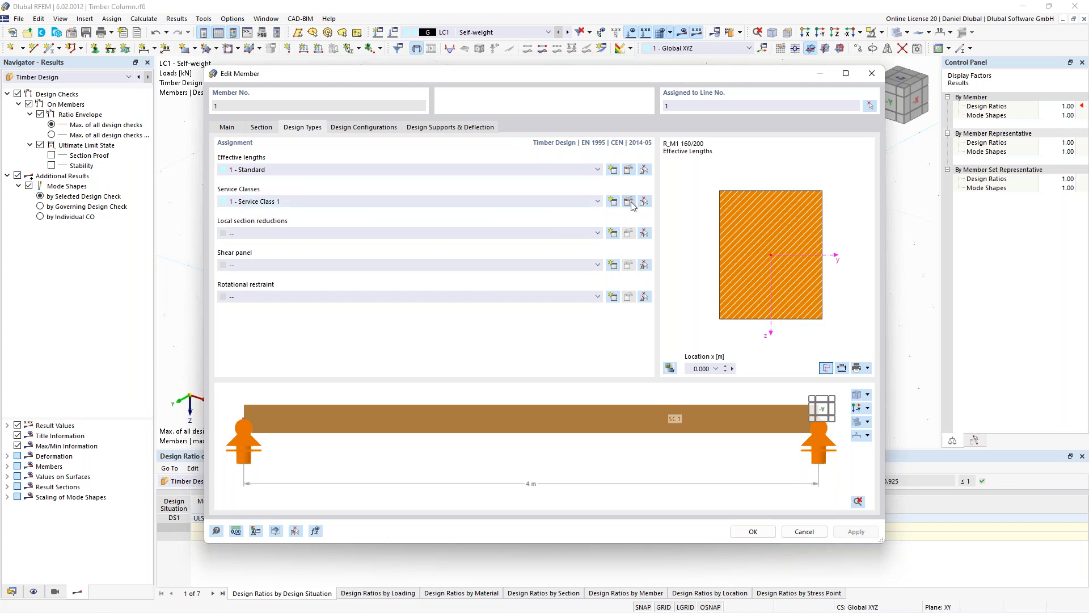
click(388, 175)
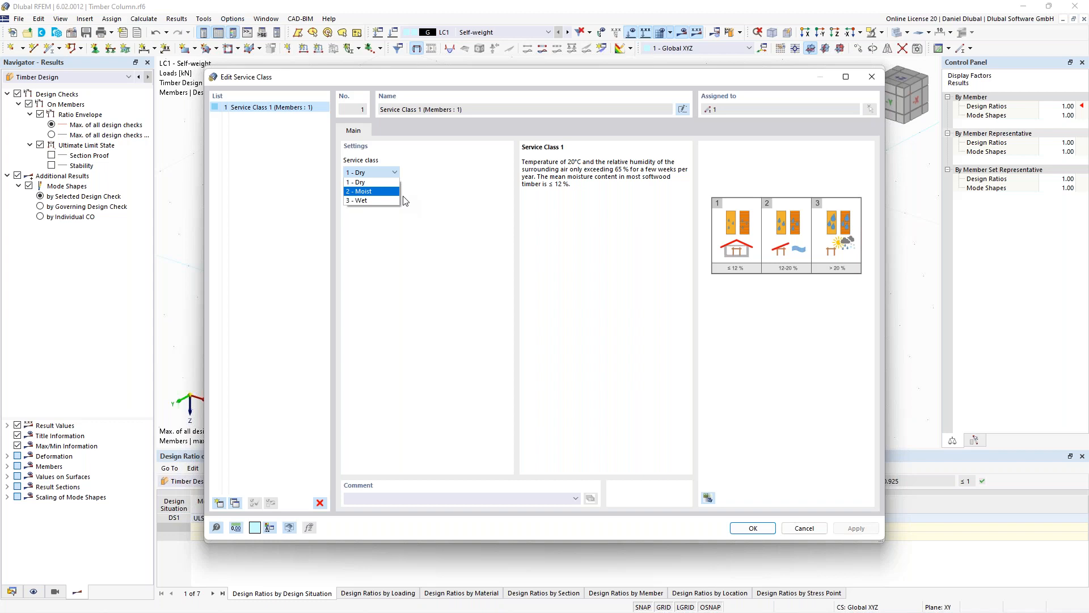
click(405, 200)
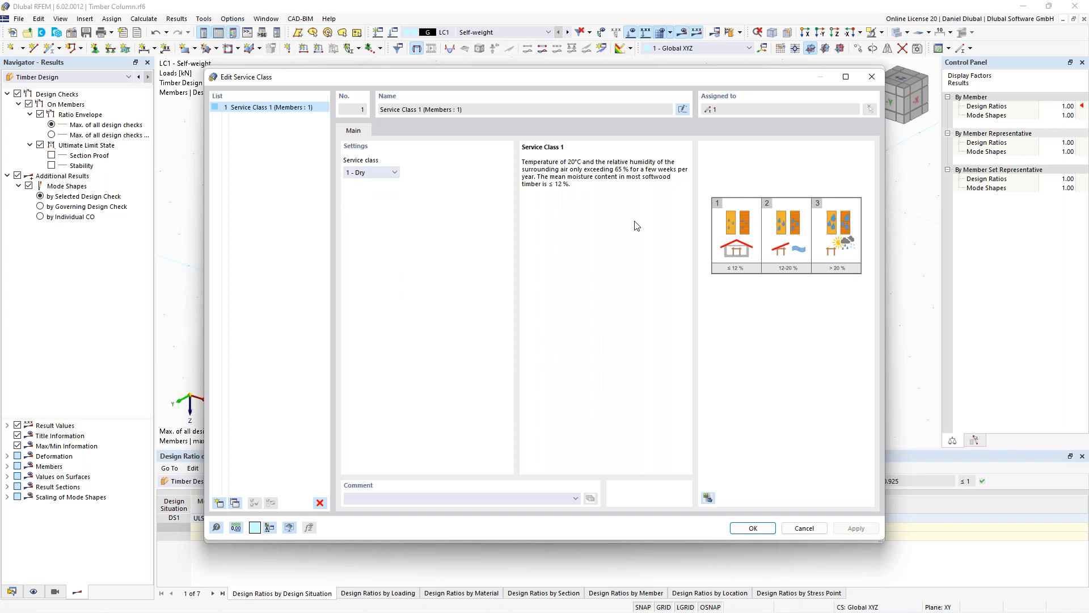
click(365, 172)
click(368, 196)
click(376, 173)
click(369, 182)
click(867, 80)
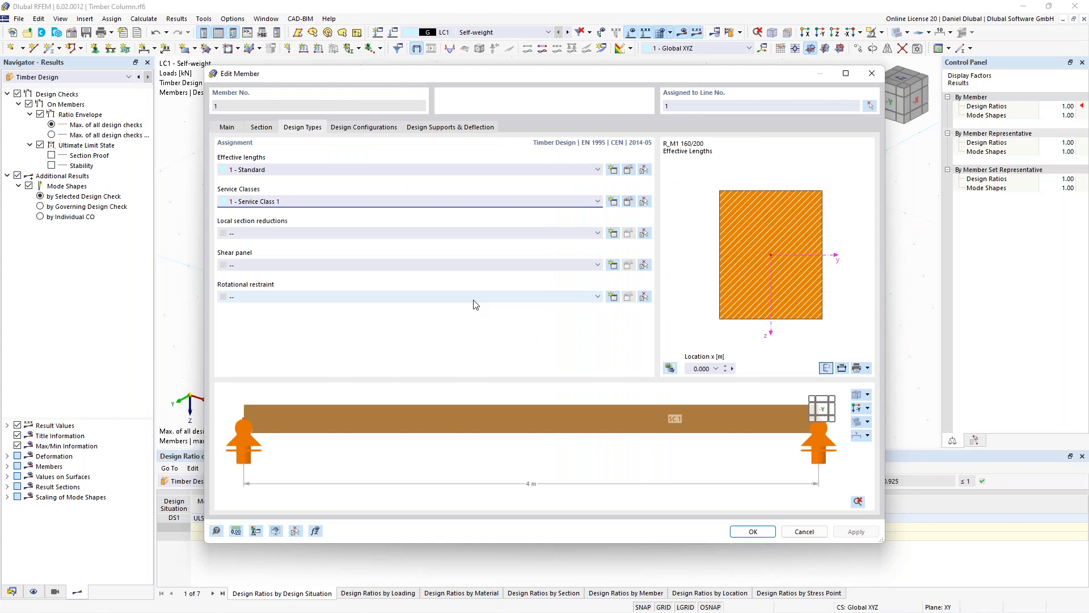
Examine the stability and main design parameters of the column's default ultimate configuration, including the stiffness reduction option, without changing them.
click(364, 127)
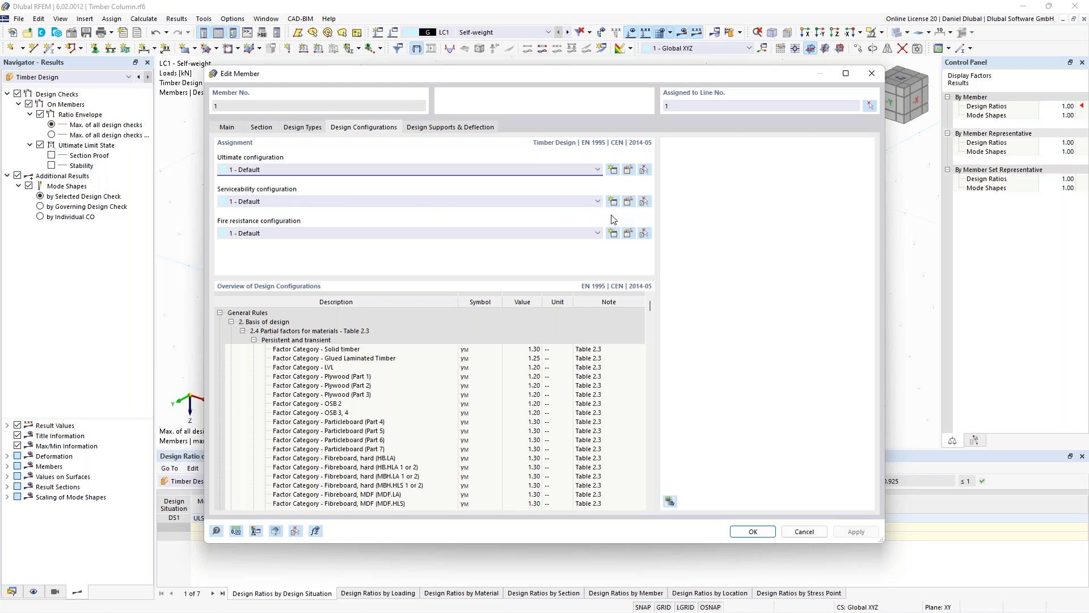
click(629, 171)
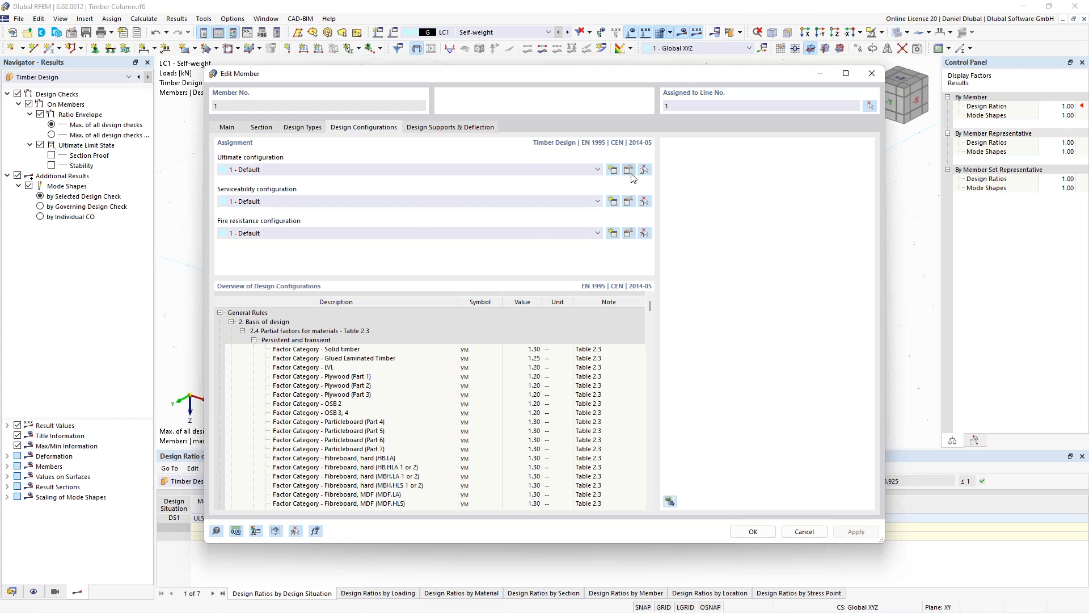
click(354, 89)
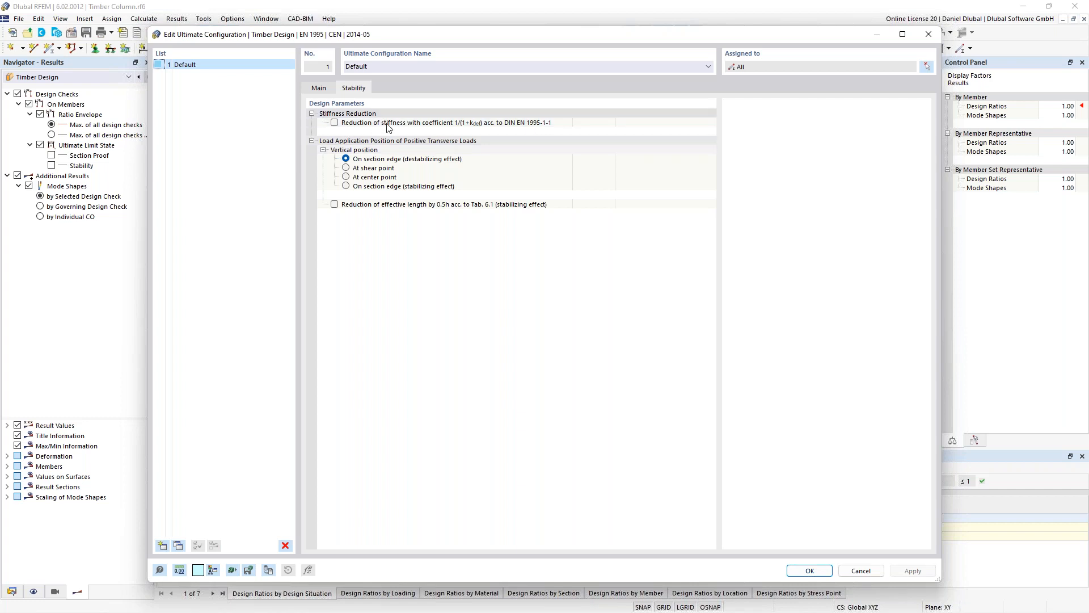
click(485, 122)
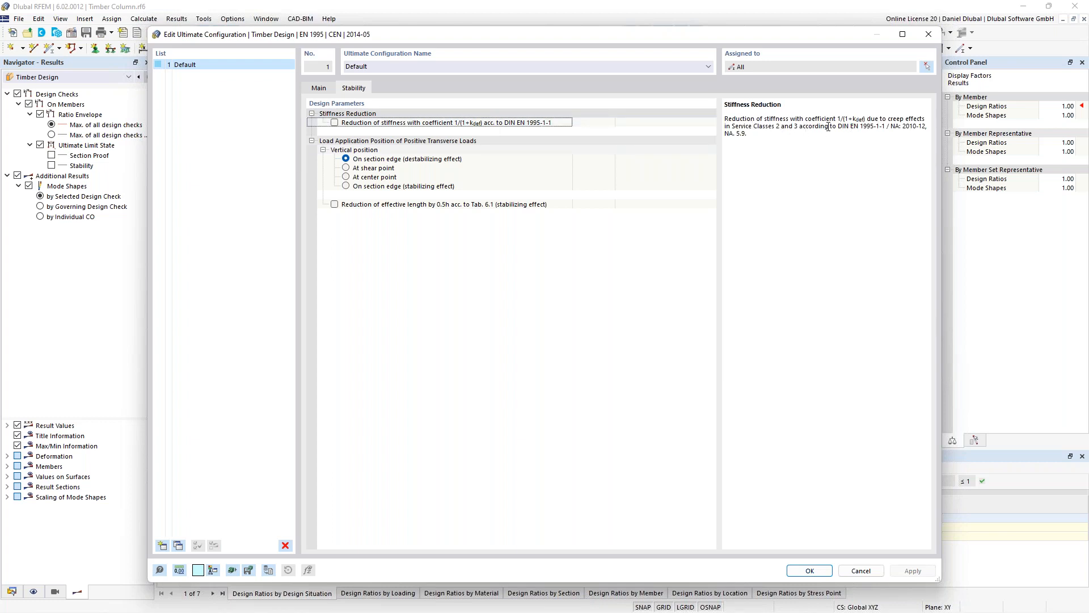
drag(802, 129, 918, 128)
click(320, 92)
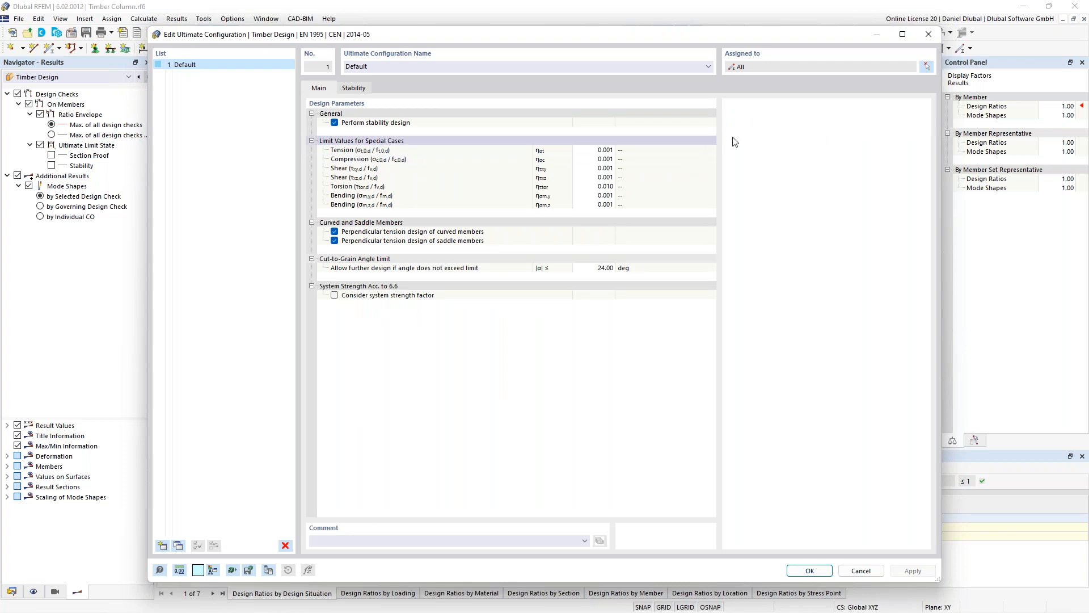
click(928, 34)
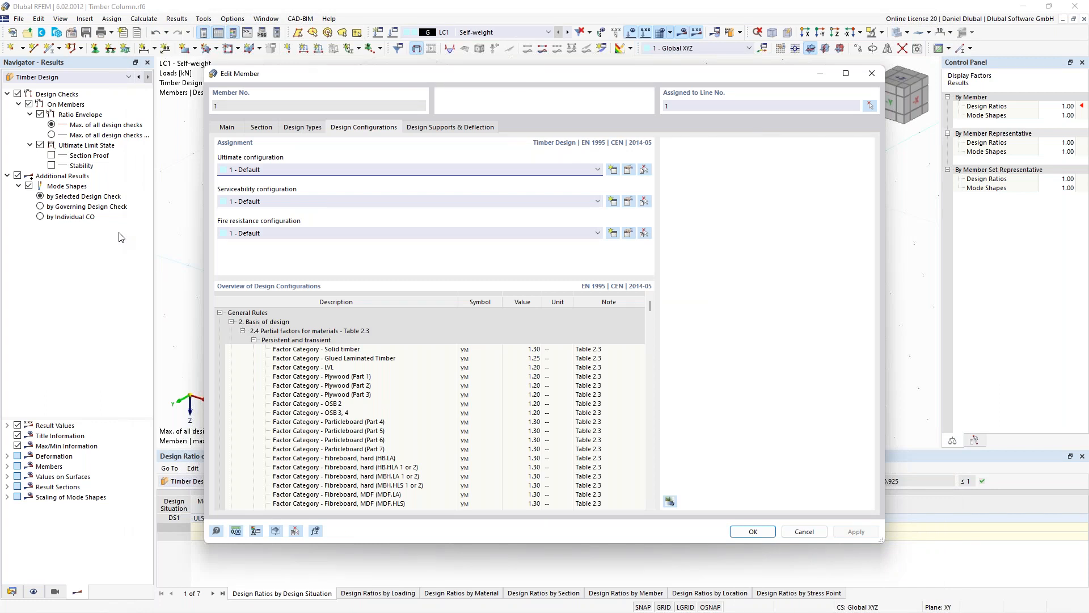
key(Escape)
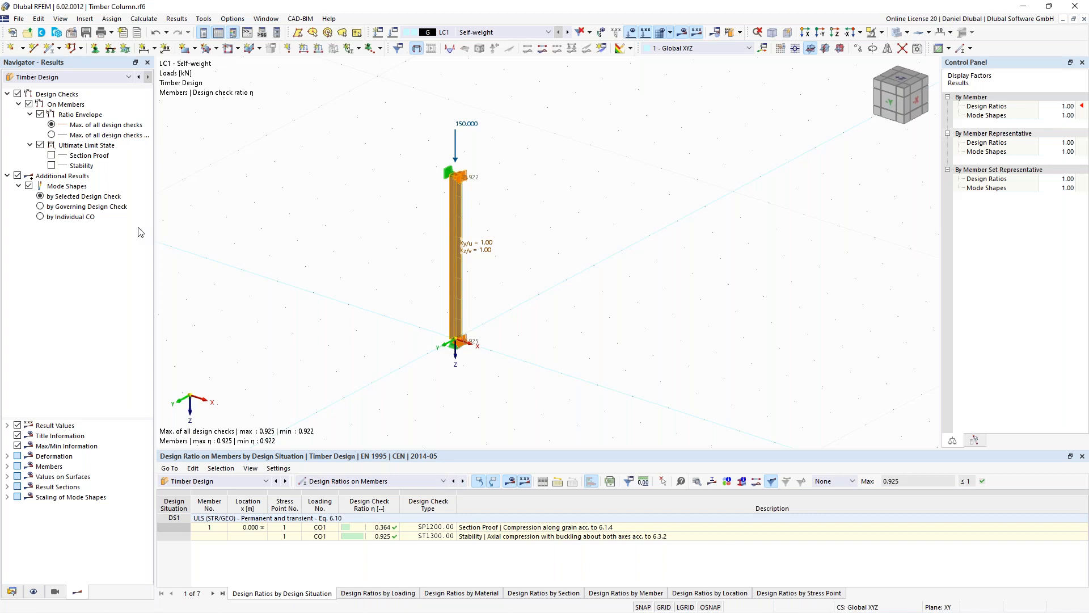
Switch to the open model 02_Design Supports_Start.rf6 and view its beams and design supports.
click(266, 19)
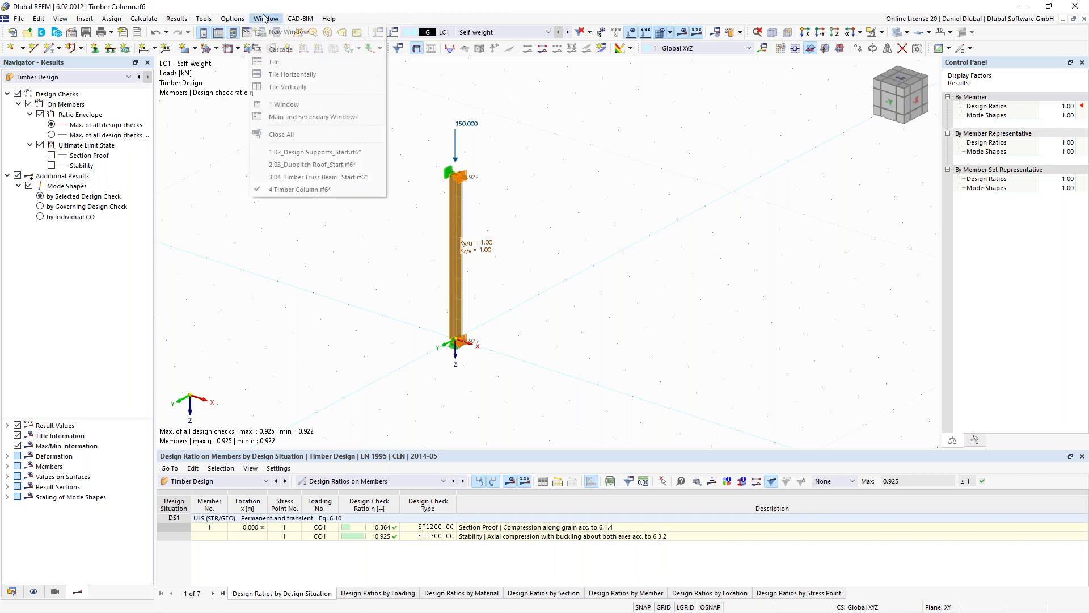
click(315, 152)
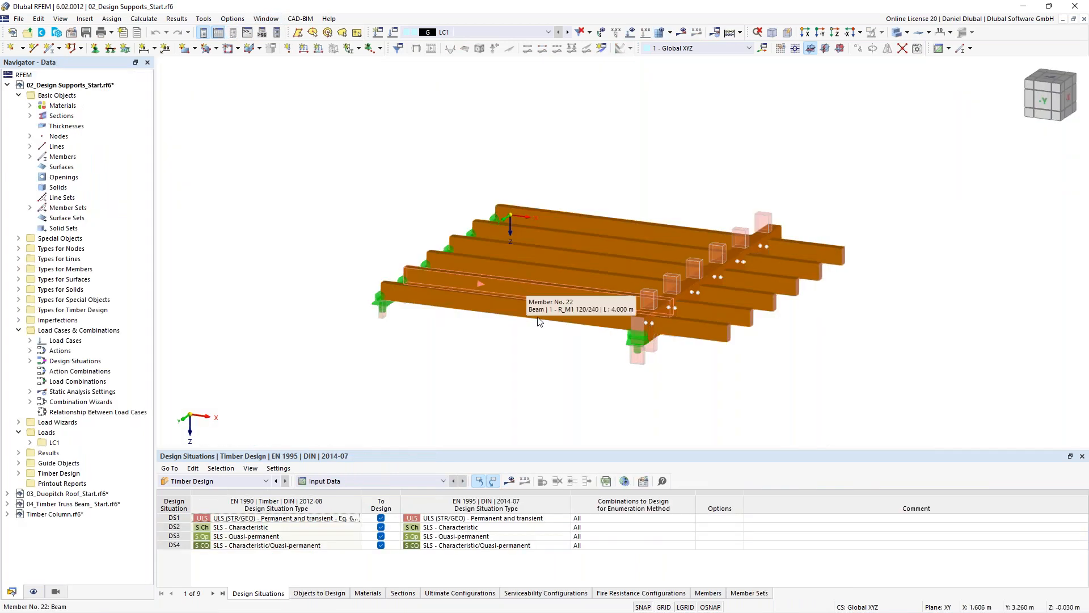
middle_drag(888, 353, 860, 360)
scroll(860, 360, up, 3)
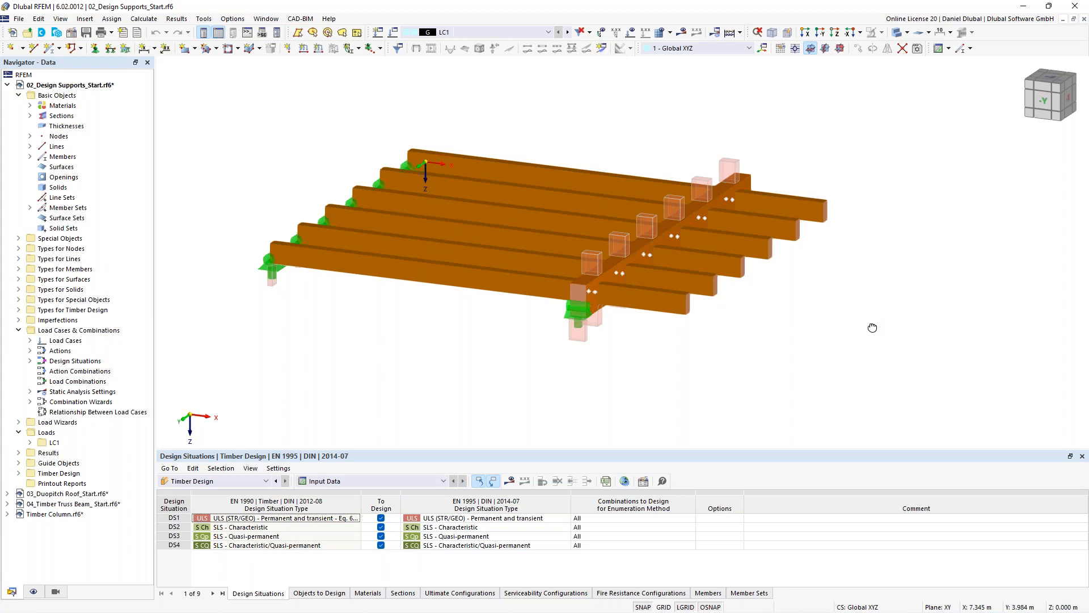
ctrl+middle_drag(422, 229, 298, 218)
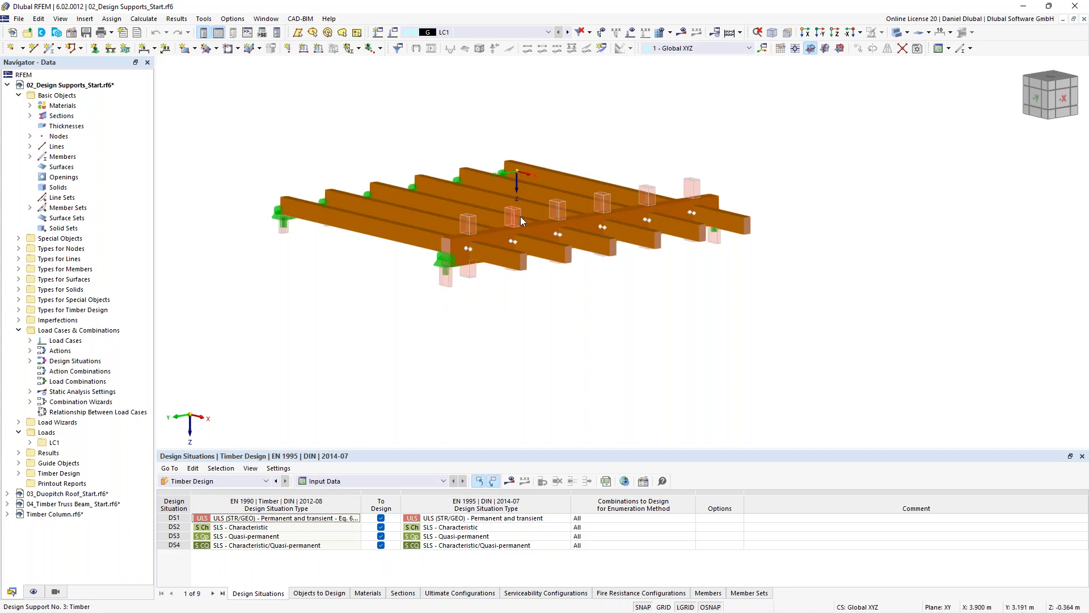
Examine the timber design support settings at the near end of the cross beam without changing them.
click(452, 280)
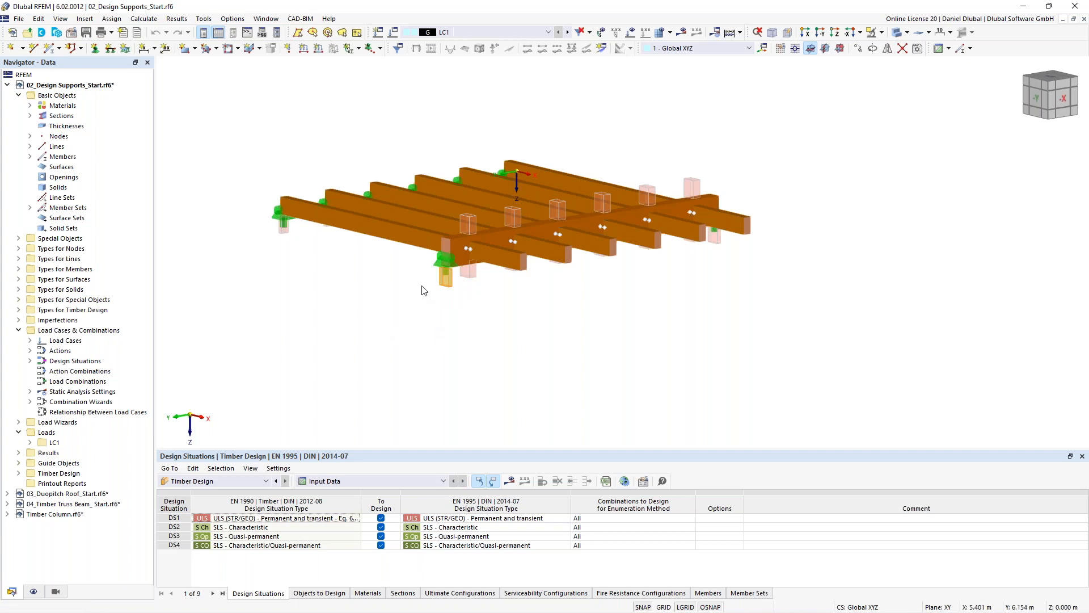
ctrl+middle_drag(332, 260, 453, 308)
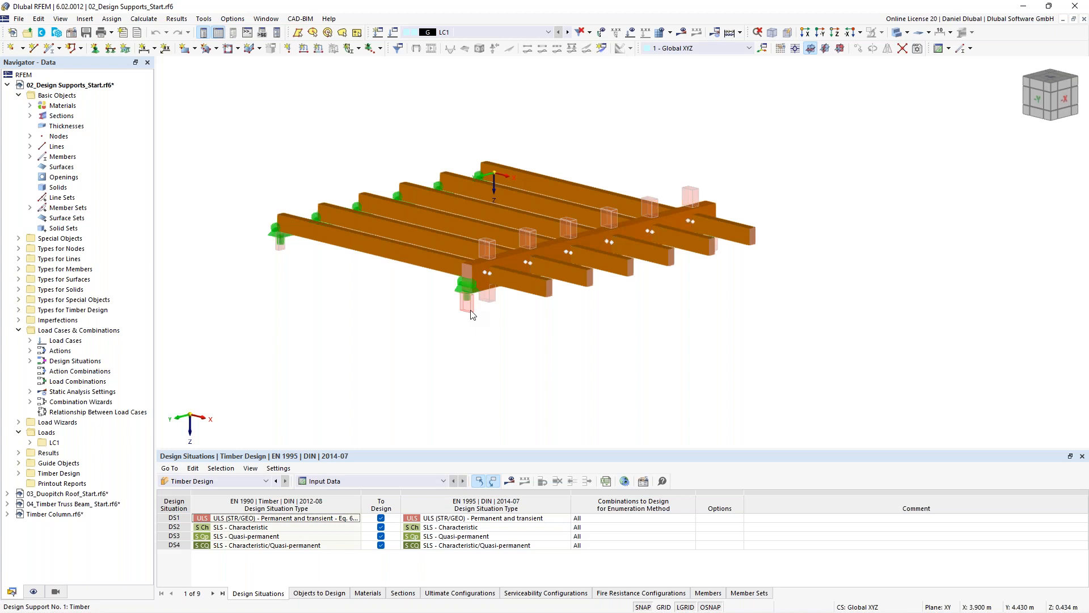
double_click(471, 314)
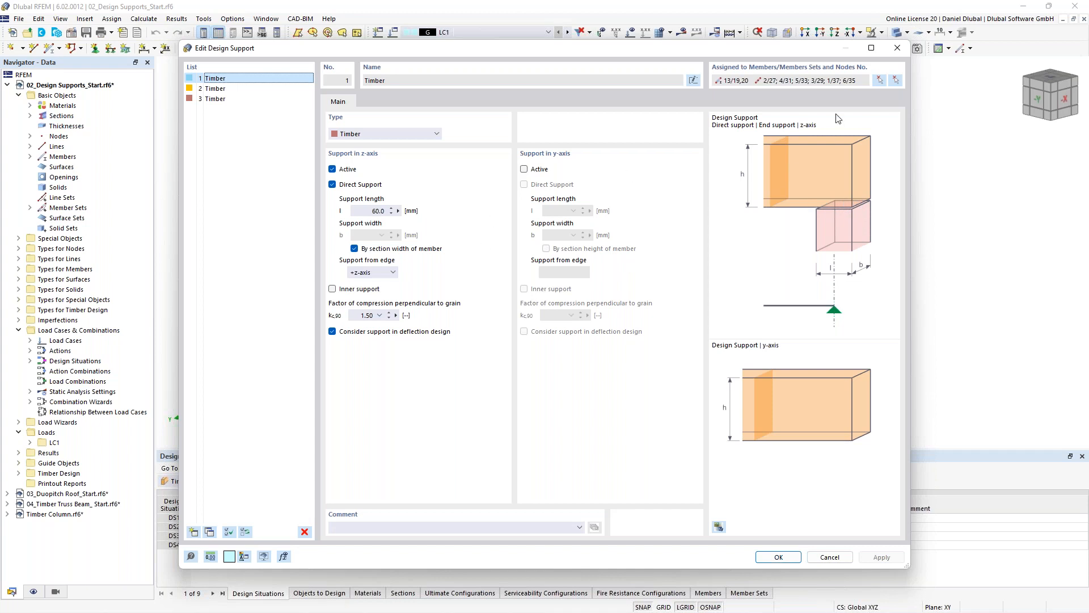
click(897, 48)
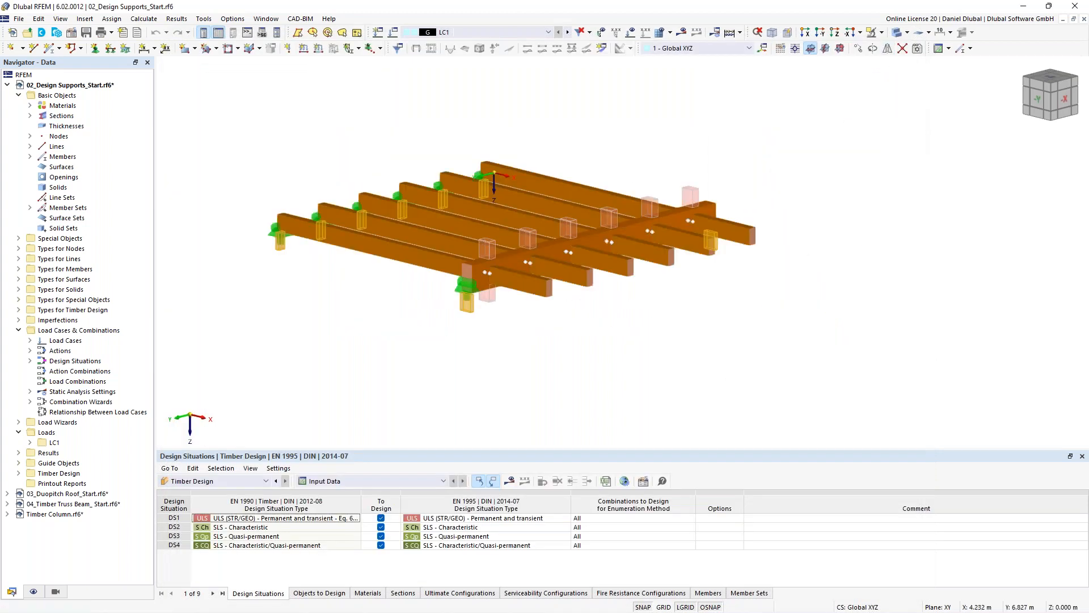
Review the design supports and deflection analysis settings of cross beam member 13, including its internal nodes and z-axis segments.
ctrl+middle_drag(368, 317, 488, 287)
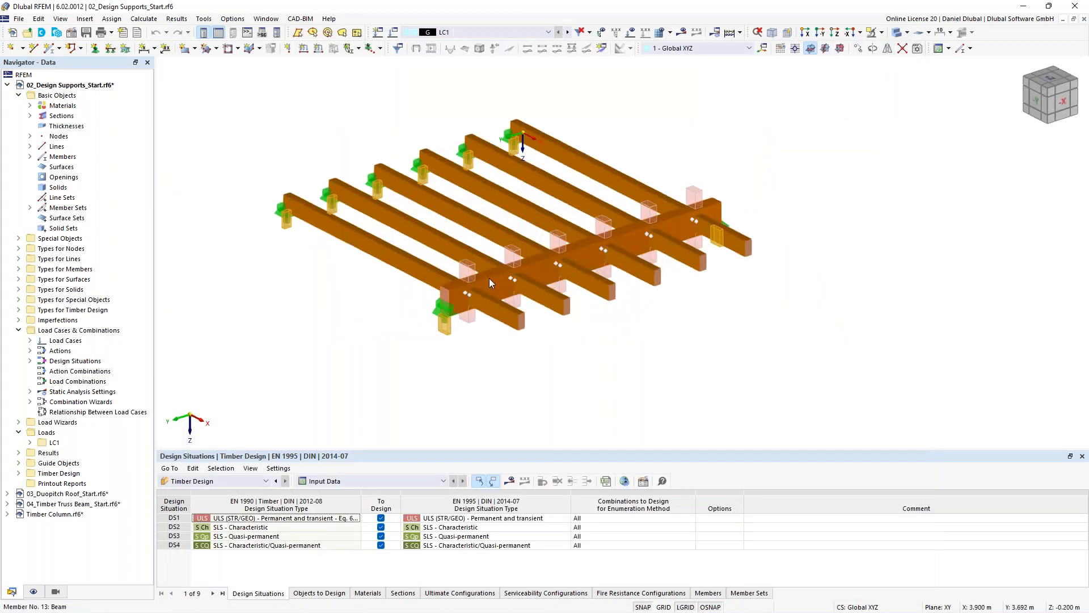
double_click(489, 278)
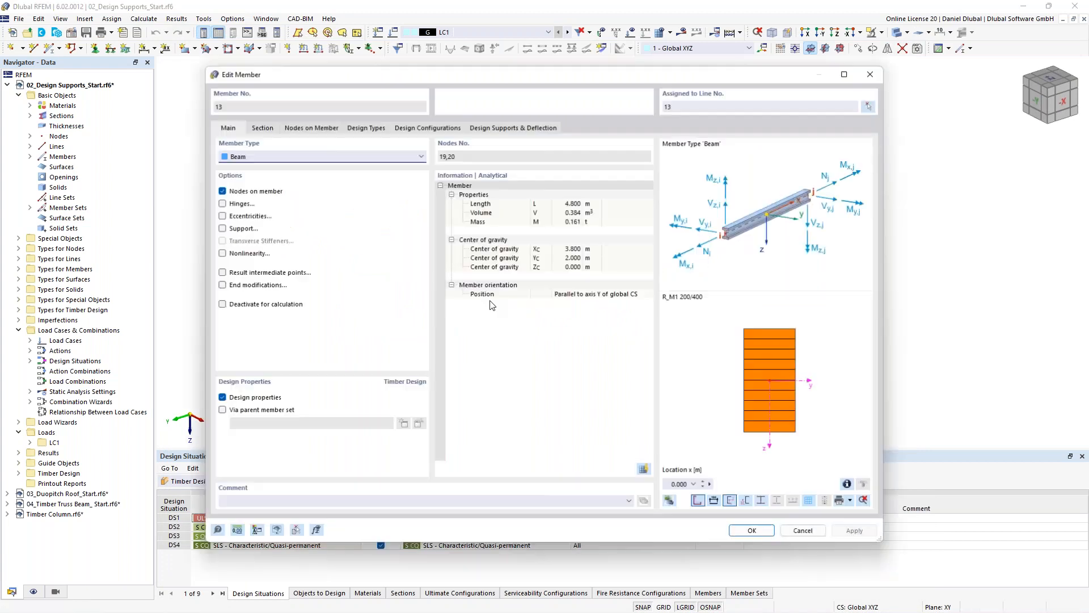
click(334, 130)
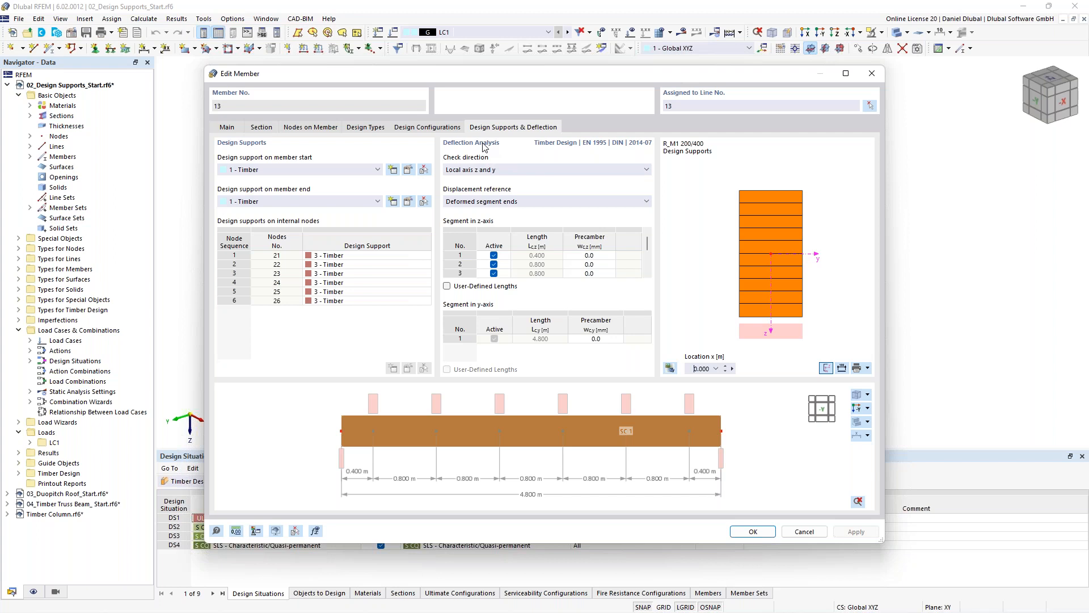
mouse_move(647, 244)
mouse_down()
mouse_move(648, 272)
mouse_move(647, 237)
mouse_up()
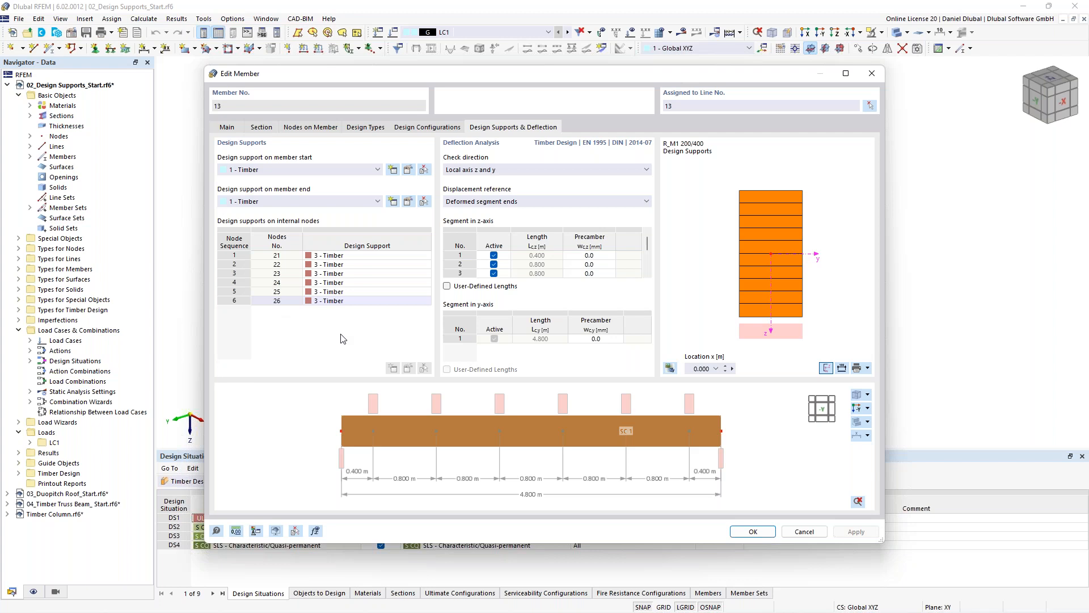
click(870, 79)
Calculate the timber design, and set the support length of design support 1 to 80 mm, accepting deletion of the results.
middle_drag(330, 119, 397, 142)
click(740, 33)
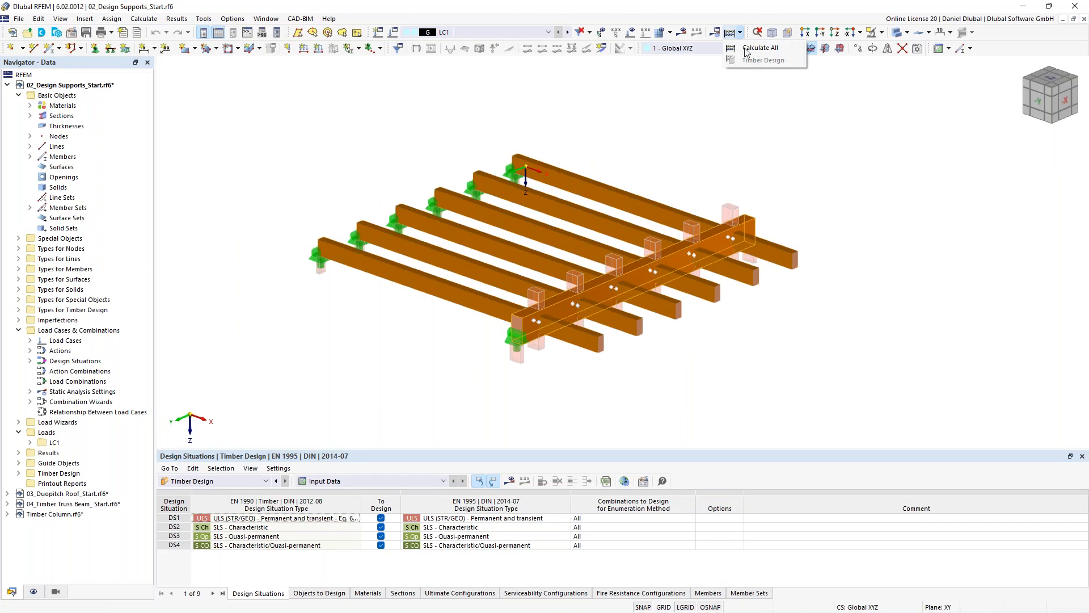
click(750, 60)
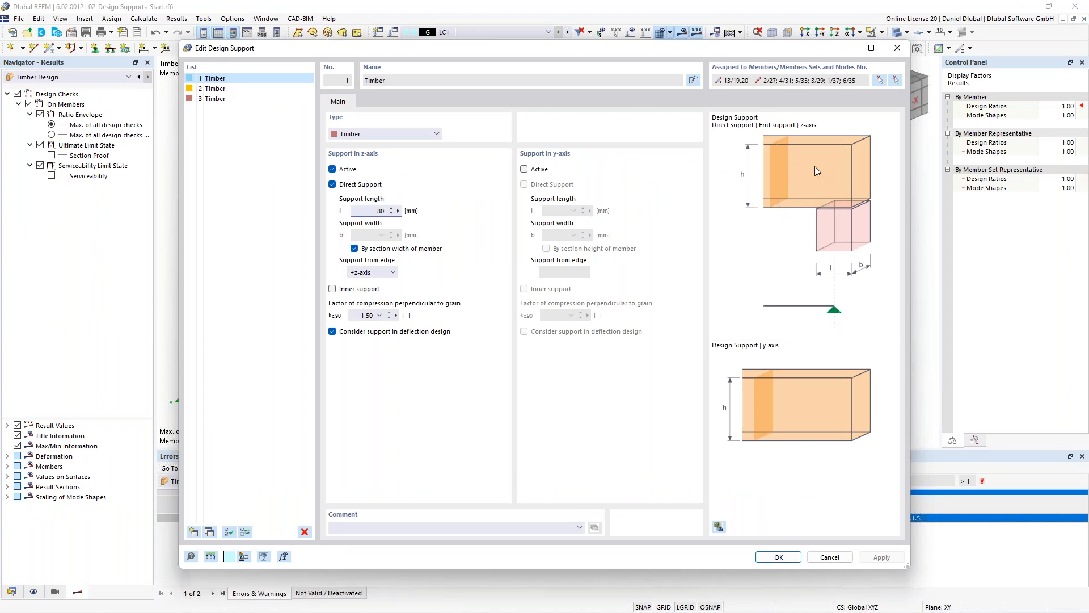
click(781, 560)
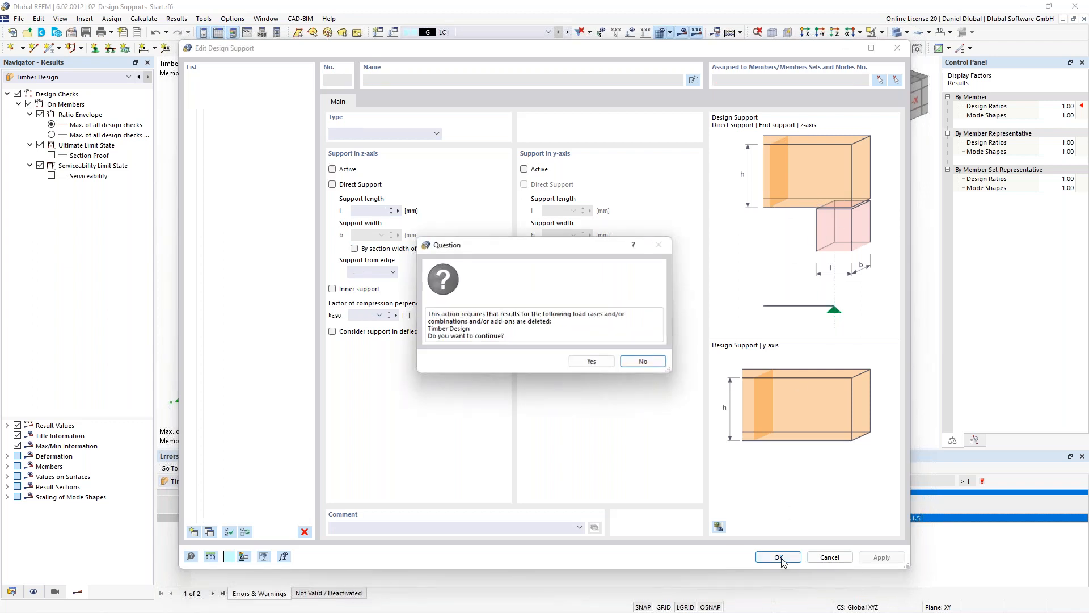
click(591, 362)
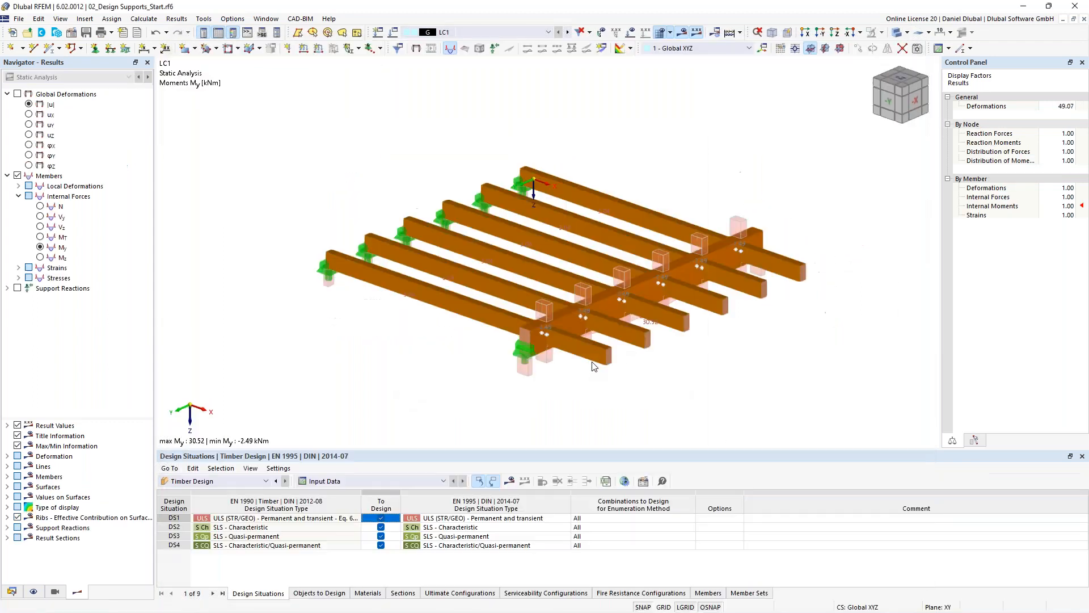
Recalculate the timber design and examine the SP1400 compression perpendicular to grain check of member 13, including its effective contact length.
click(740, 33)
click(746, 60)
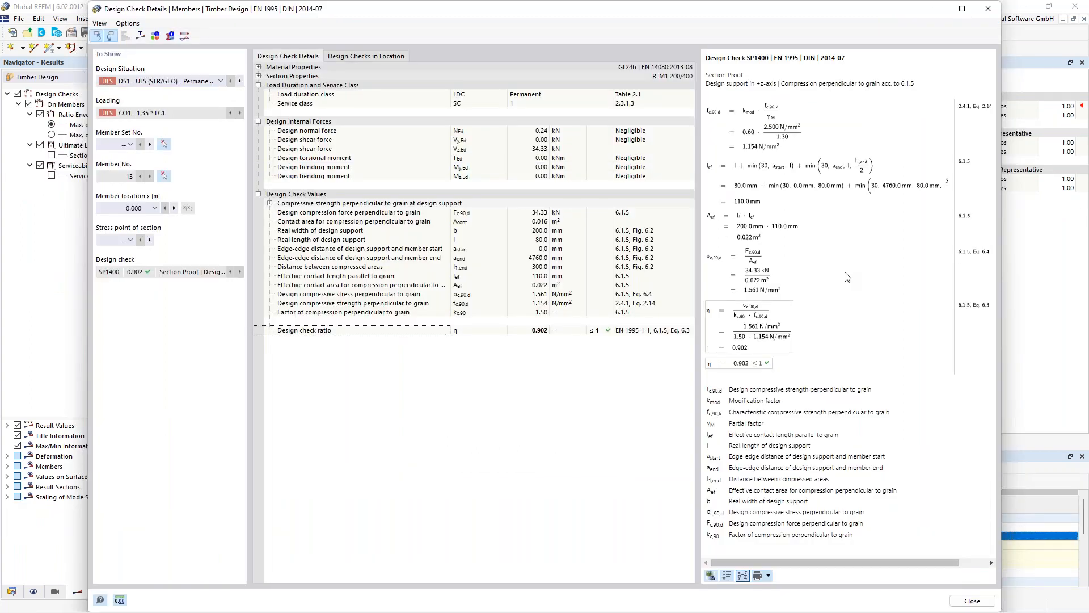
drag(729, 434, 844, 440)
click(844, 440)
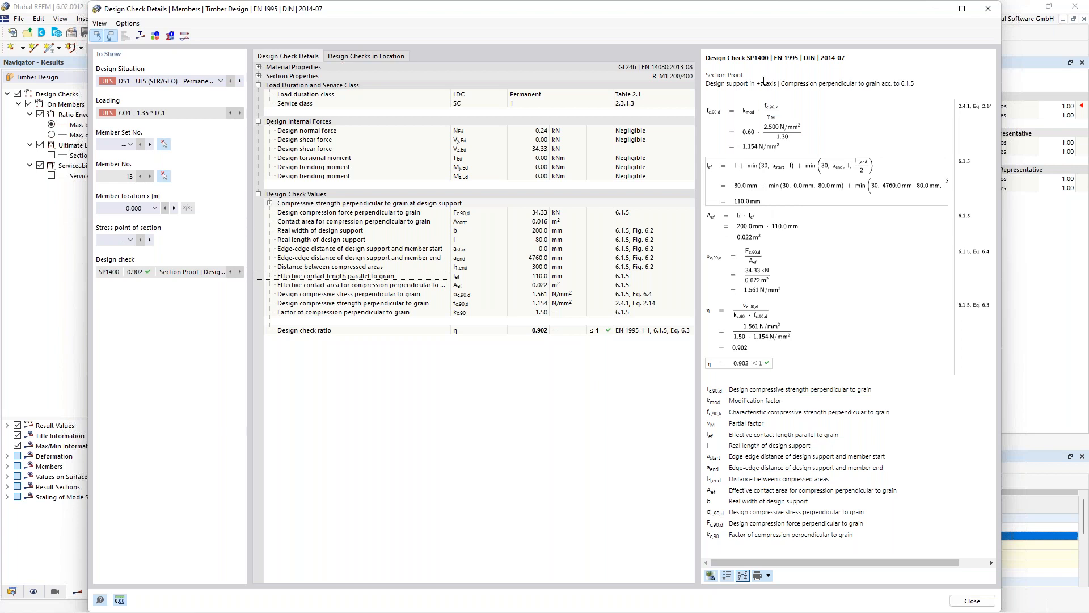
click(987, 10)
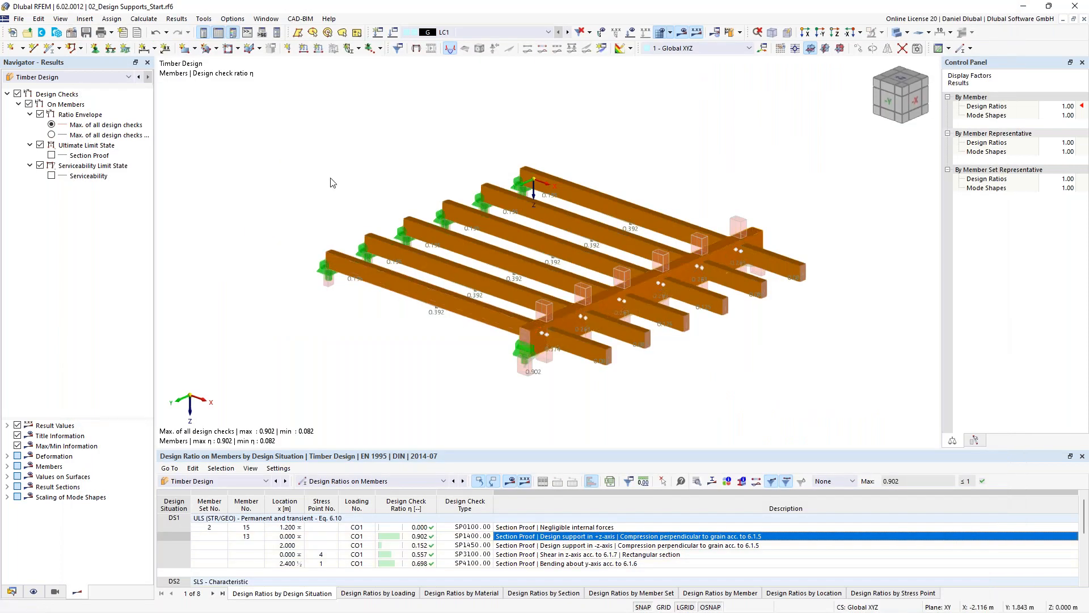
Open the parent member set of member 24, the 24,25 continuous members, for editing.
scroll(332, 182, down, 2)
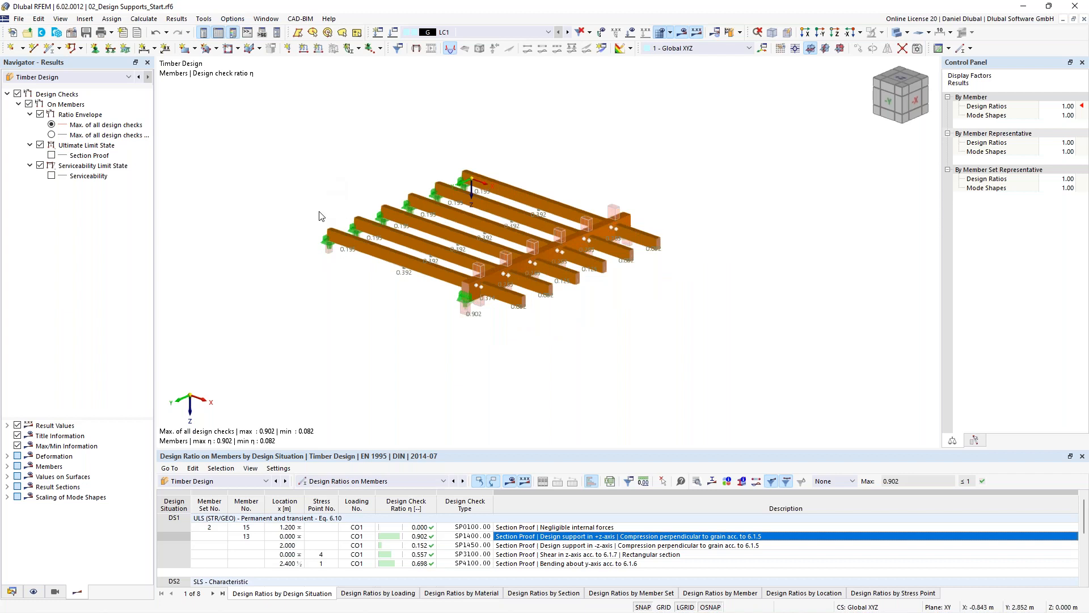
scroll(319, 211, up, 3)
ctrl+middle_drag(319, 212, 376, 173)
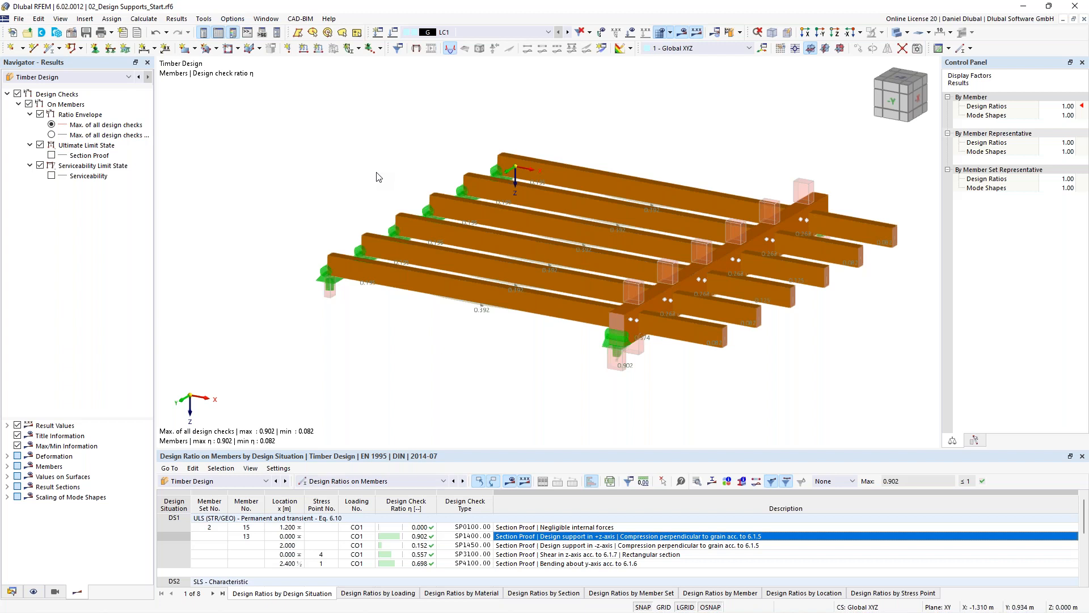
click(493, 302)
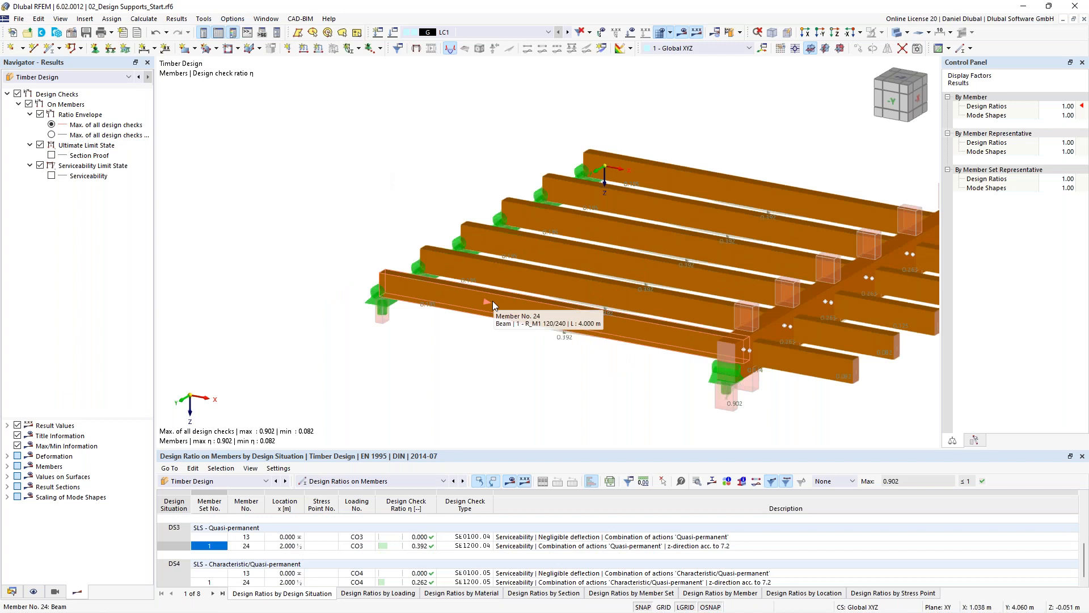
double_click(492, 301)
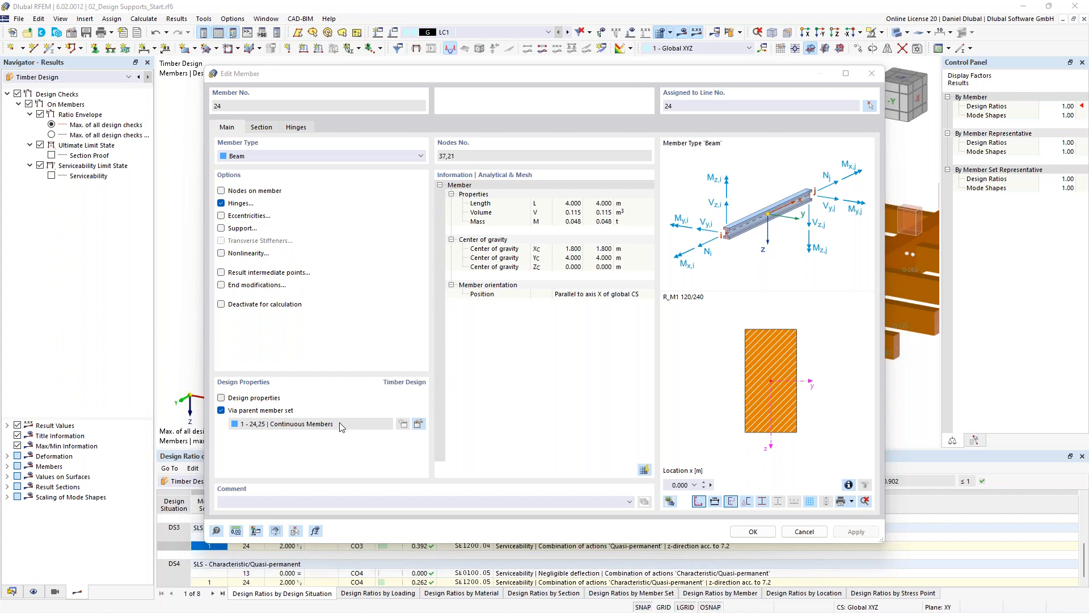
click(419, 427)
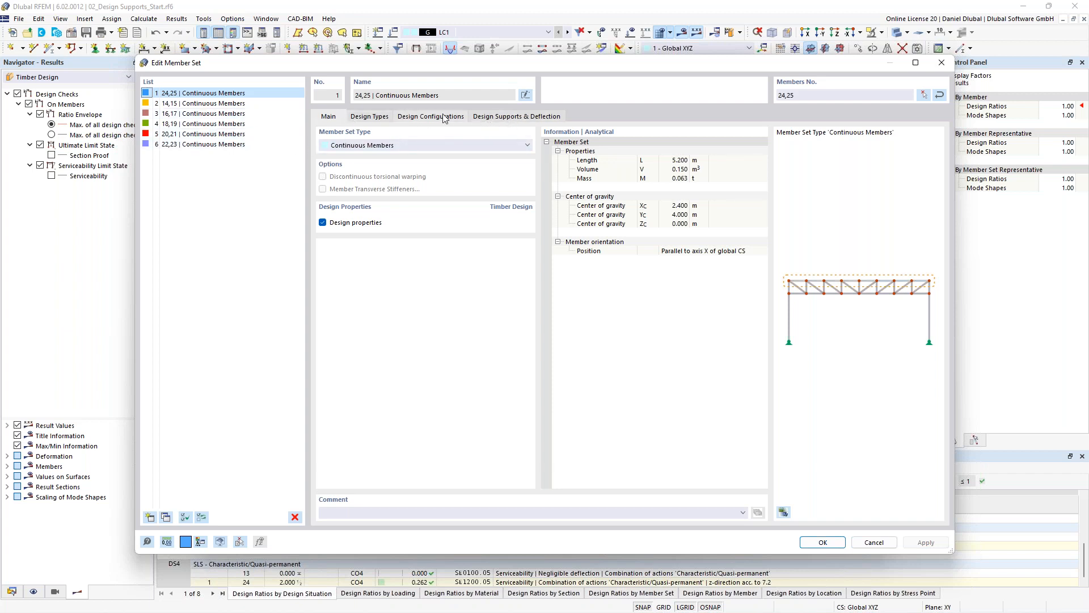
Create a local section reduction for the 24,25 continuous member set, compare the notch types, and choose Start Notch.
click(377, 117)
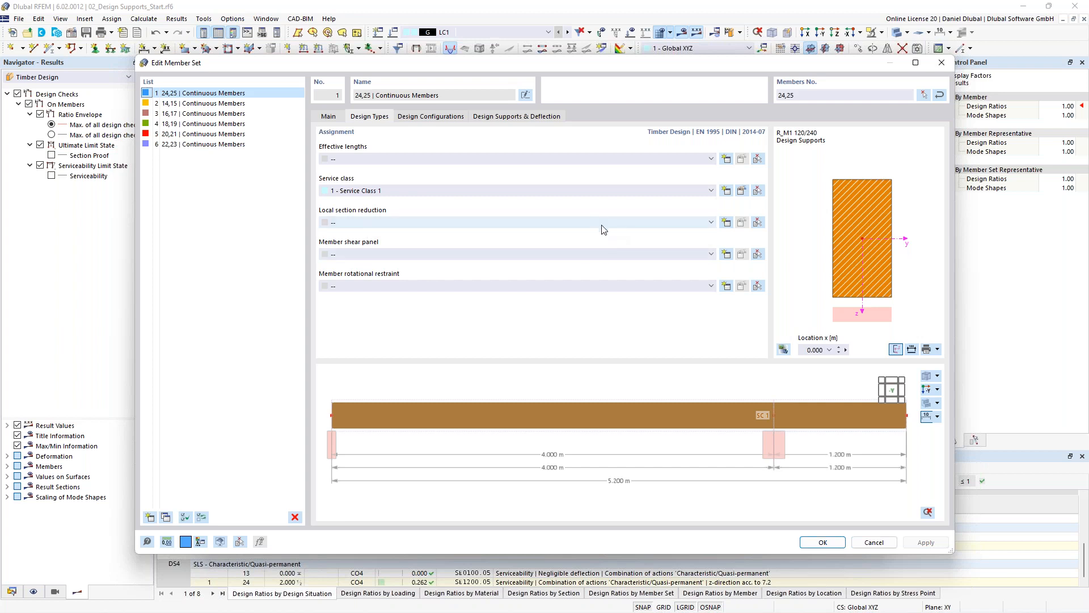
click(727, 223)
click(417, 173)
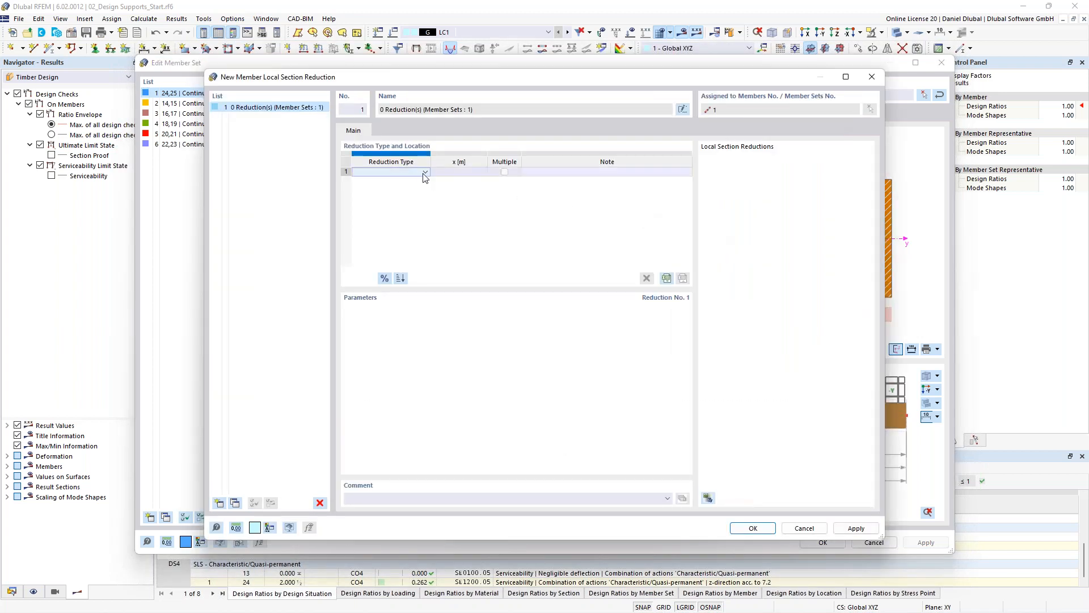
click(424, 172)
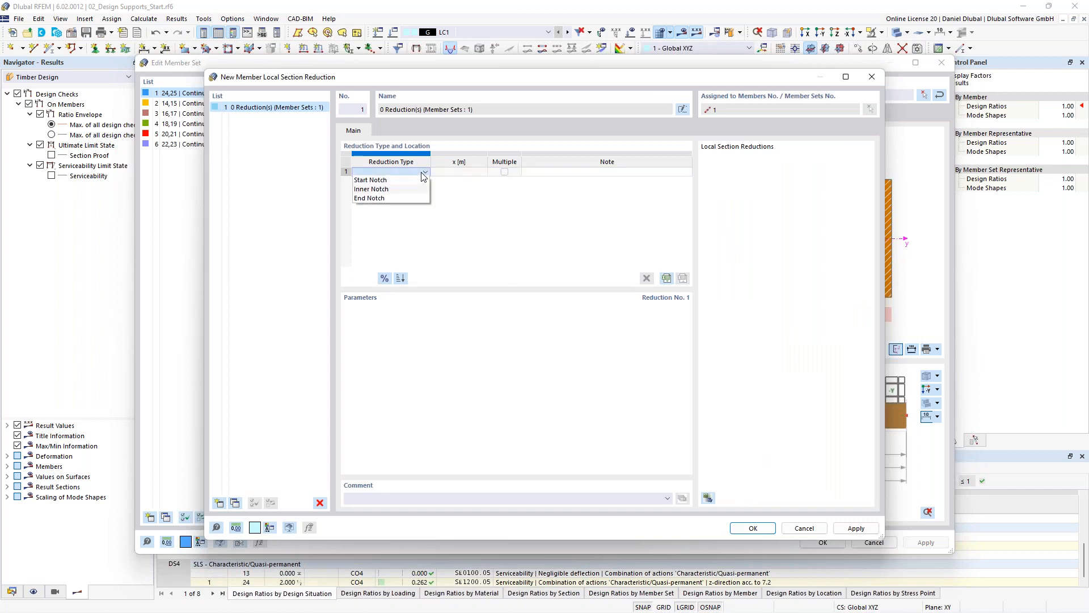
click(391, 189)
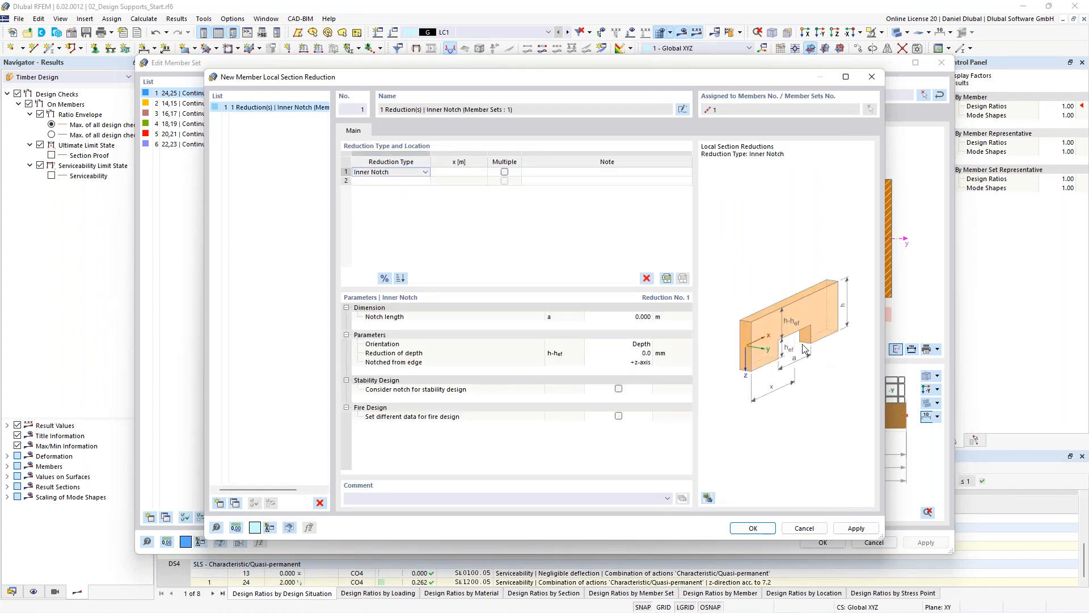
click(423, 172)
click(386, 197)
click(417, 175)
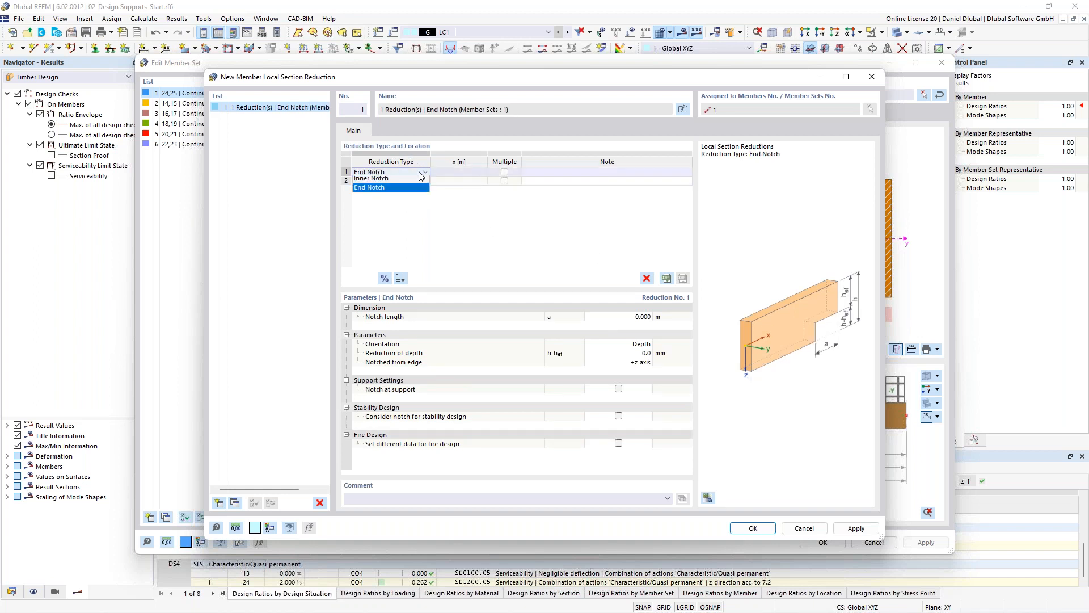
click(409, 183)
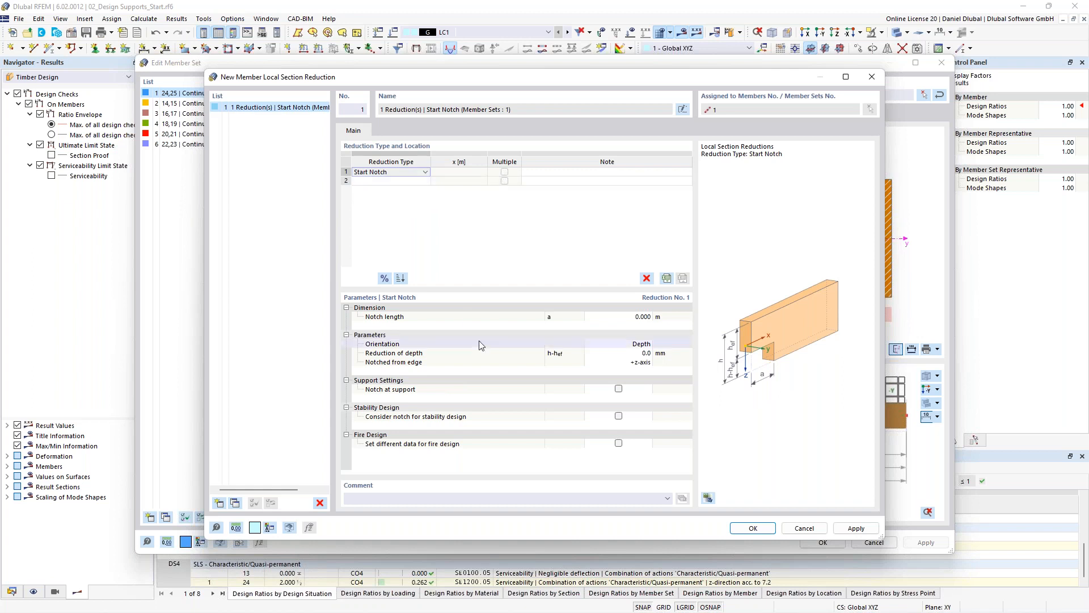
Give the start notch a length of 0.04 m, depth orientation and a depth reduction of 100 mm.
click(624, 316)
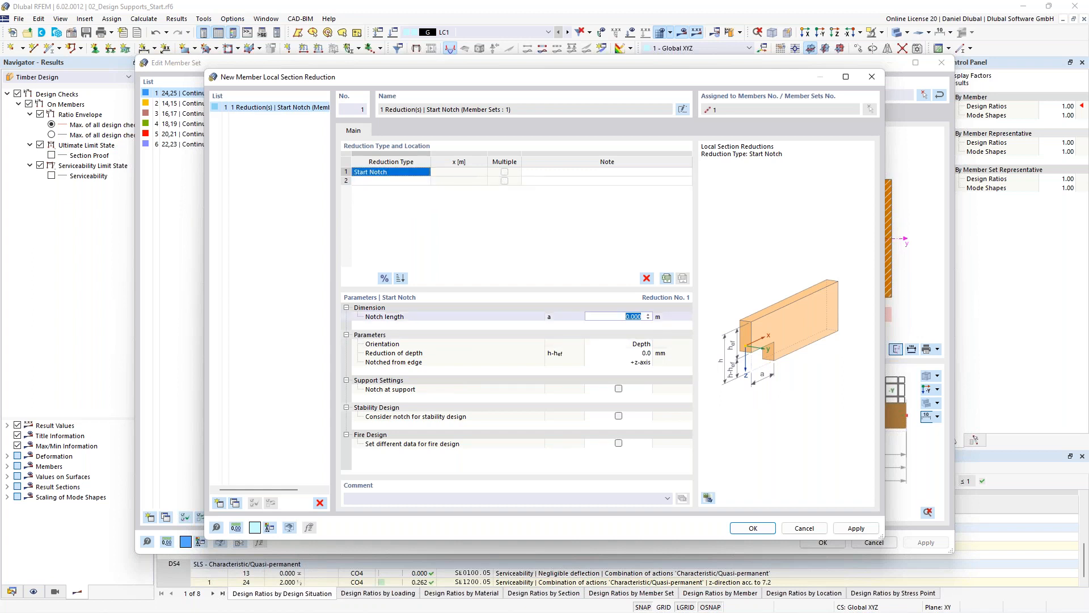
text(0.04)
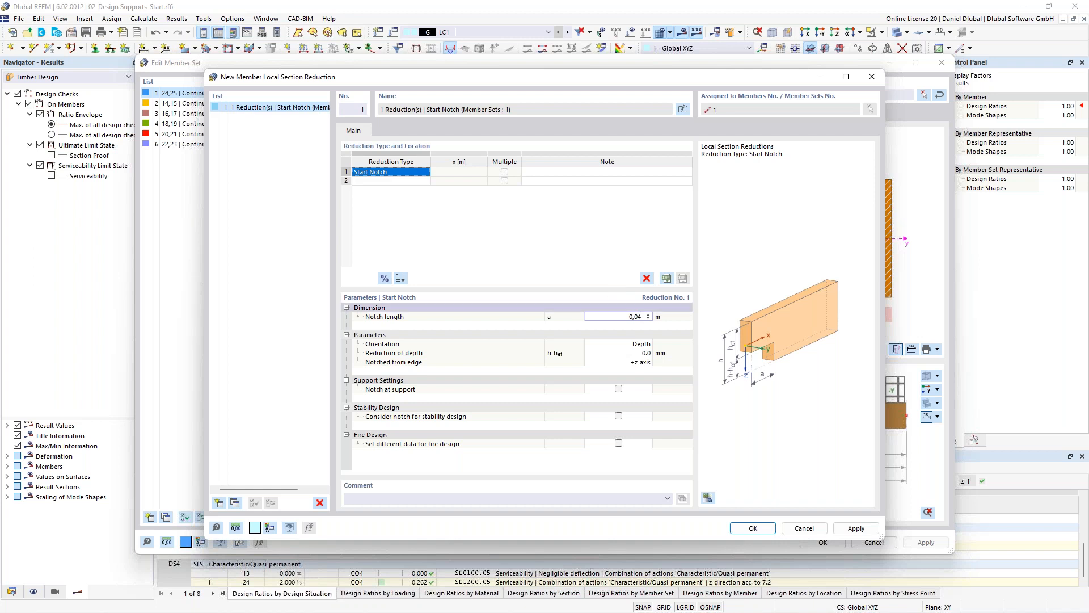
click(617, 344)
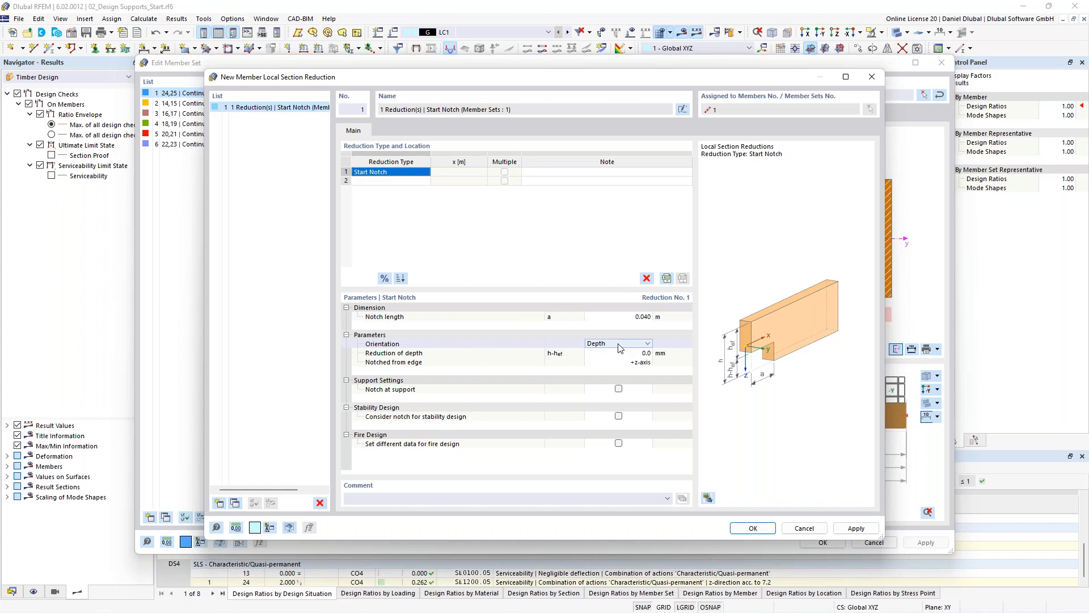
click(640, 343)
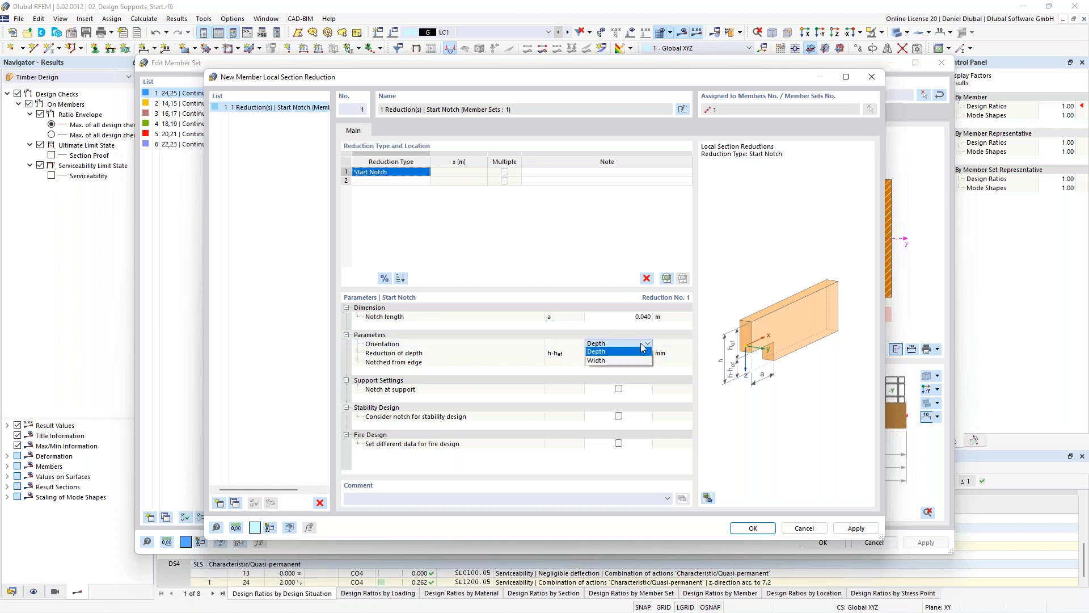
click(624, 352)
click(624, 353)
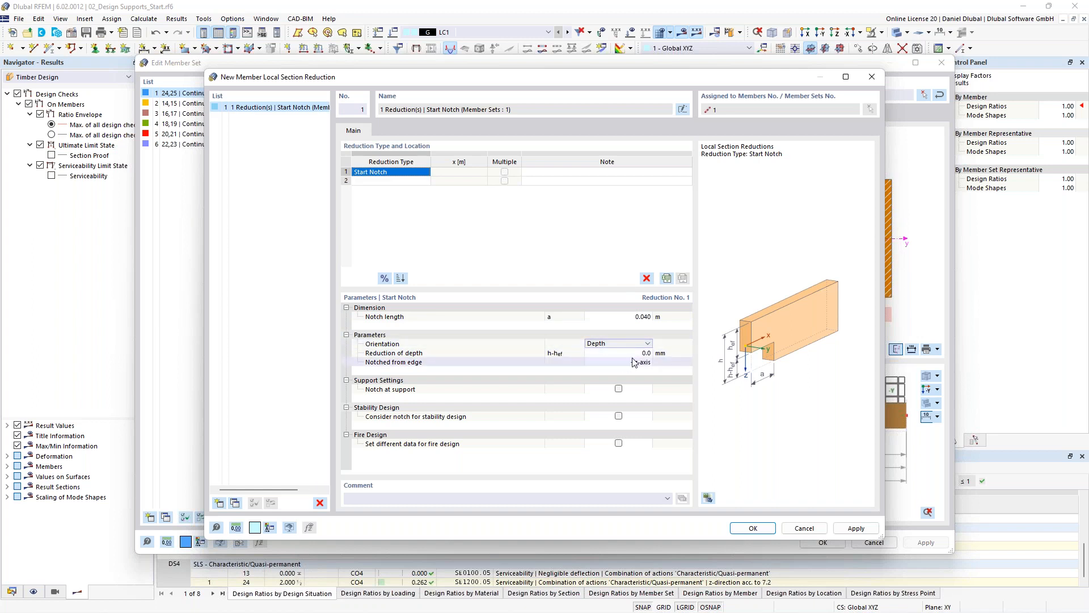
click(624, 353)
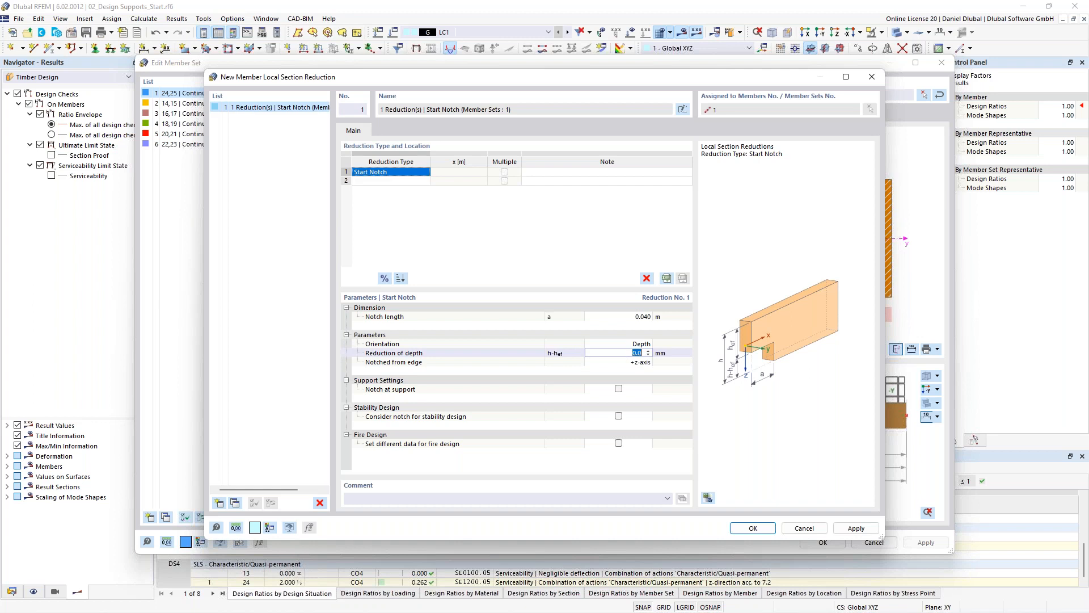
text(100)
key(Return)
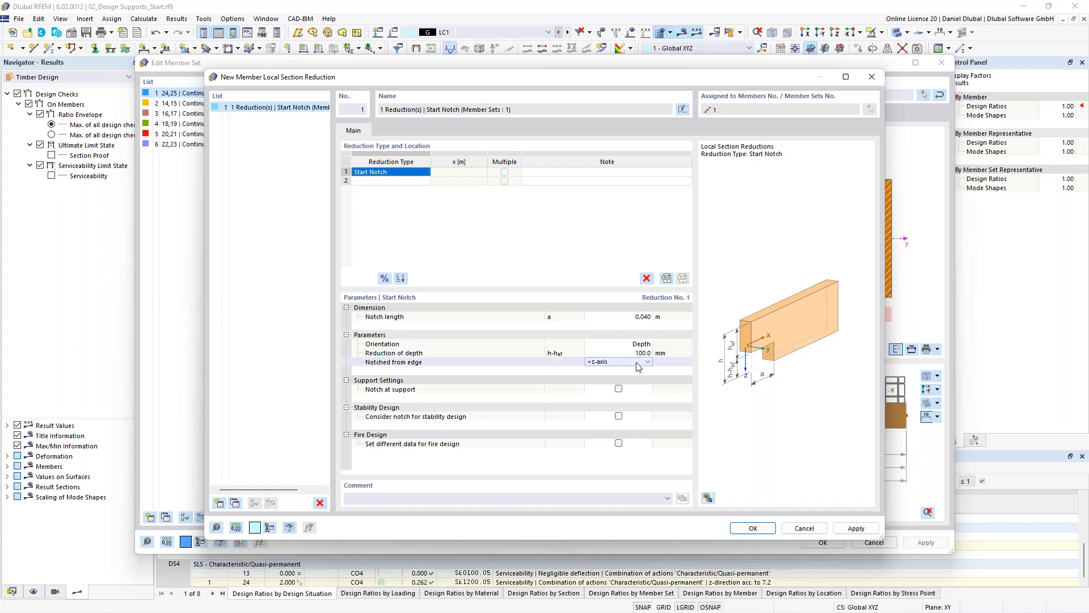
Mark the start notch as a notch at support and save the section reduction, accepting deletion of all results.
click(619, 389)
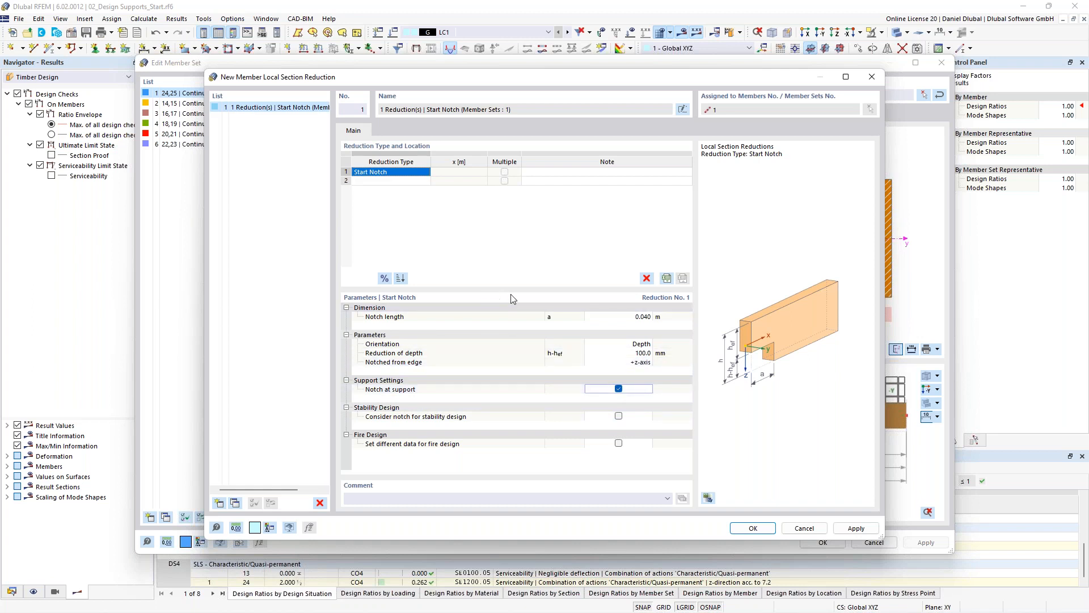
click(752, 528)
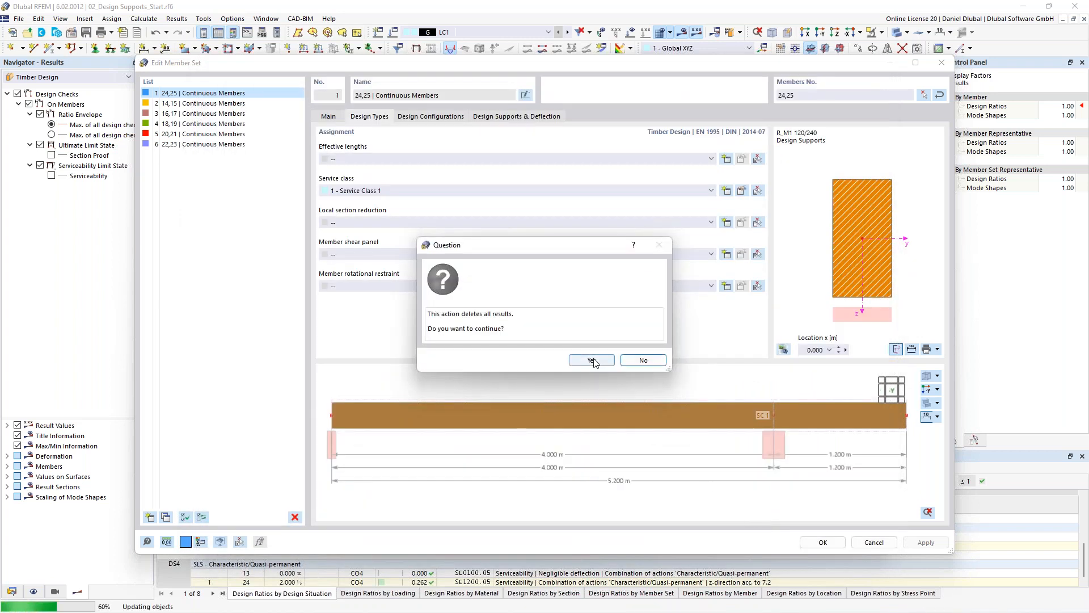
click(590, 361)
Inspect the notch and design supports in the member set preview, and accept the member set and member 24 edits.
scroll(323, 439, up, 6)
middle_drag(388, 424, 473, 464)
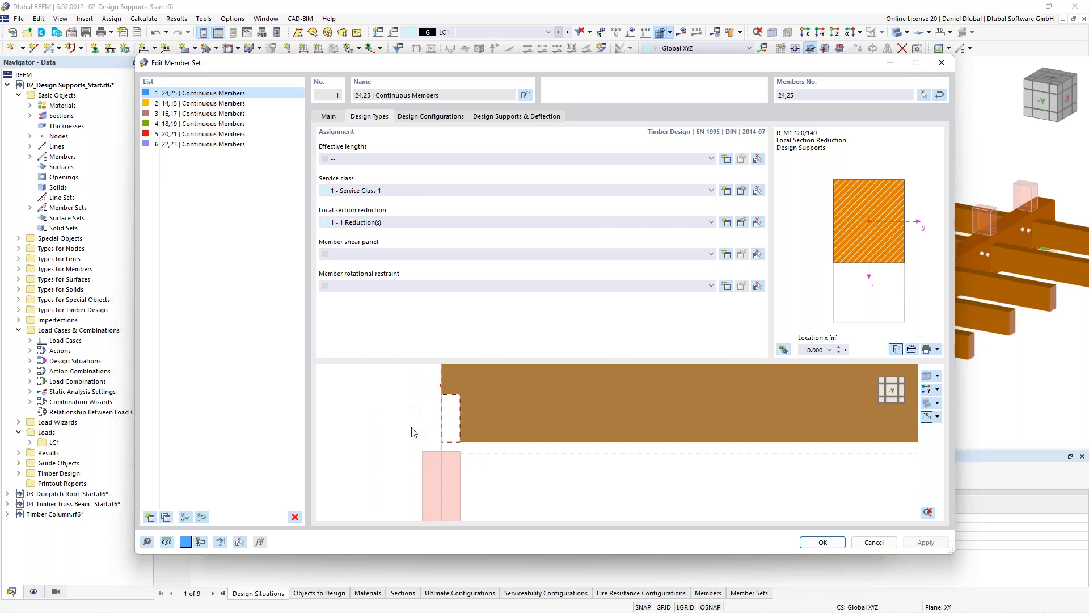
scroll(434, 454, down, 4)
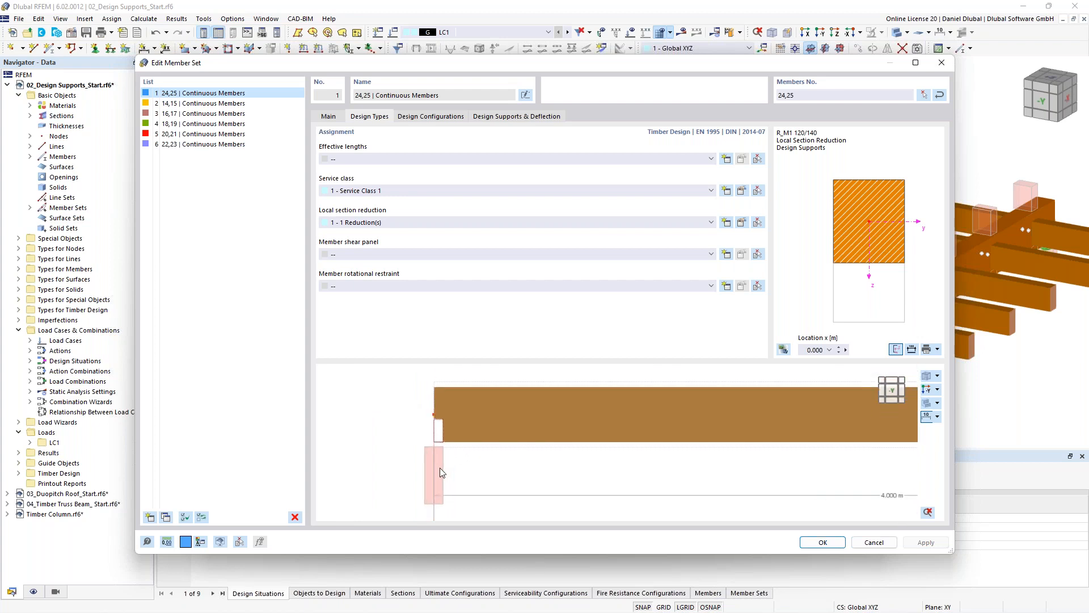
middle_drag(608, 389, 497, 353)
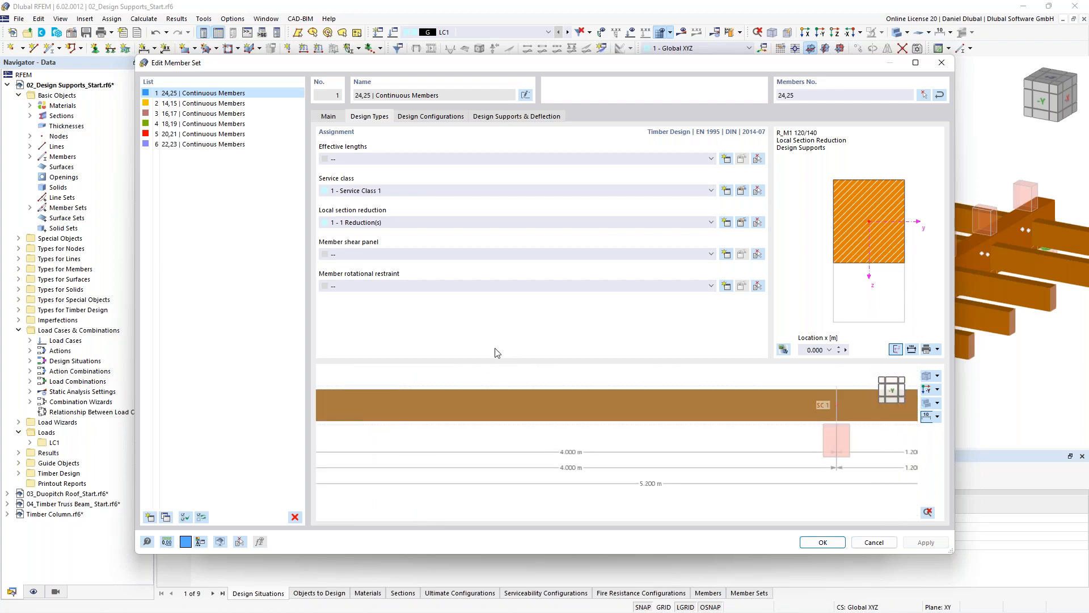
middle_click(486, 377)
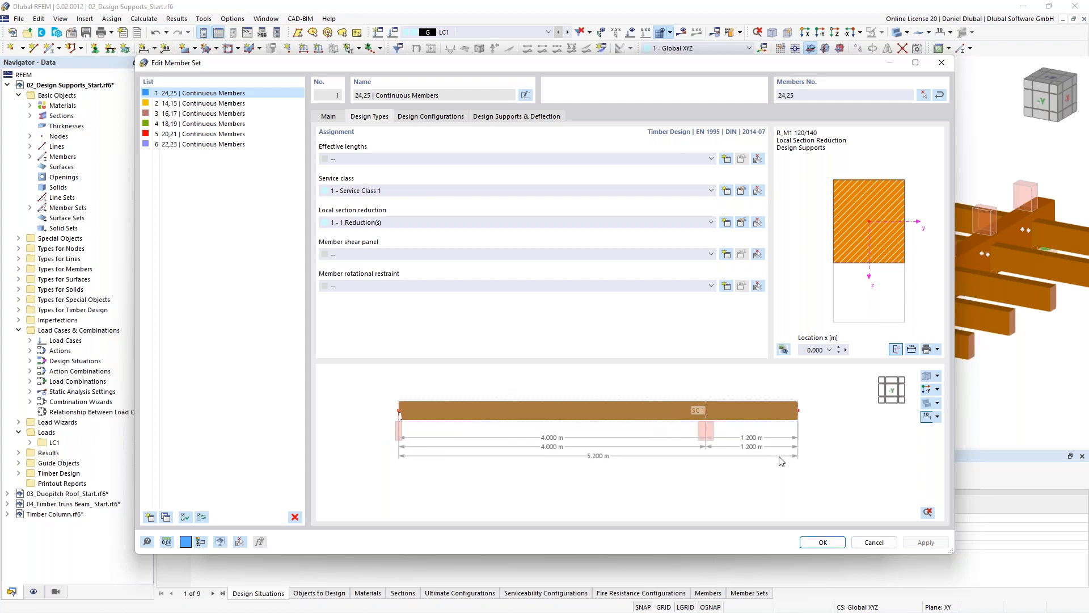
click(823, 542)
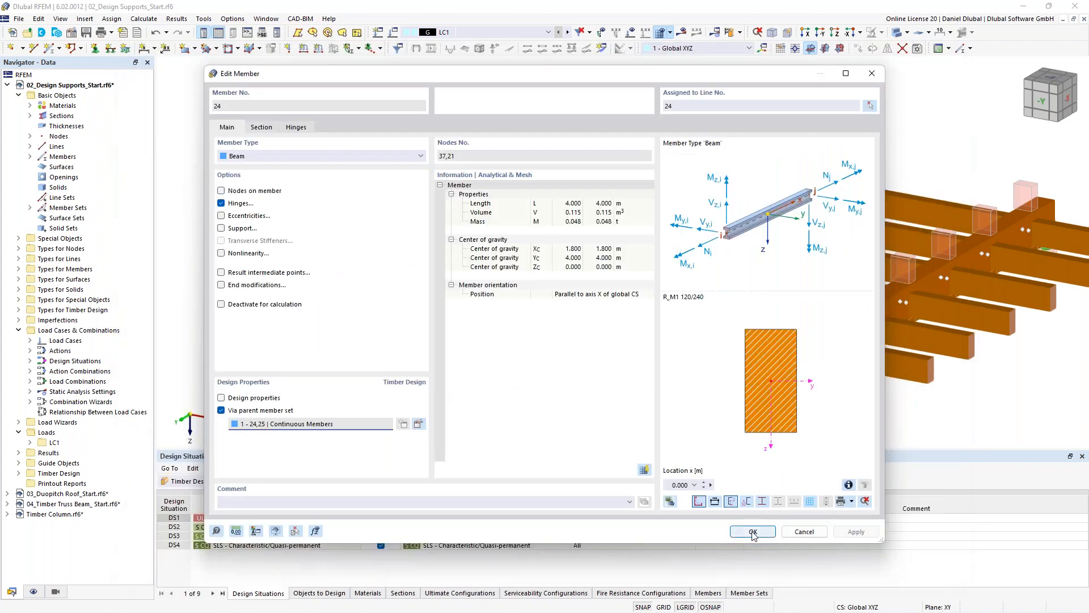
click(753, 532)
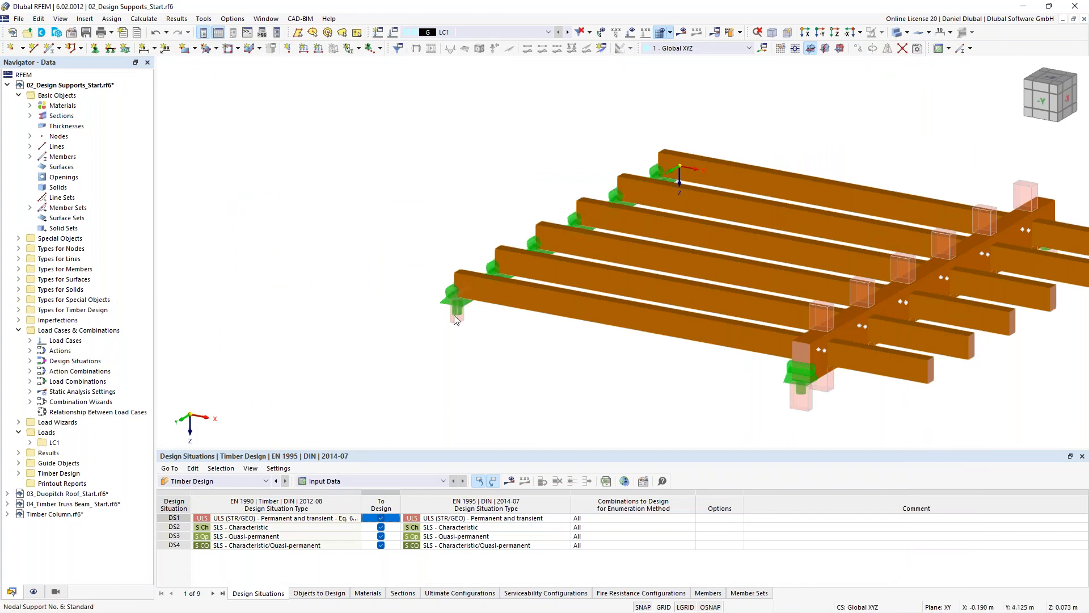
Hide the nodal support at the notched end of member 24 and inspect the notch in the model.
scroll(457, 294, up, 3)
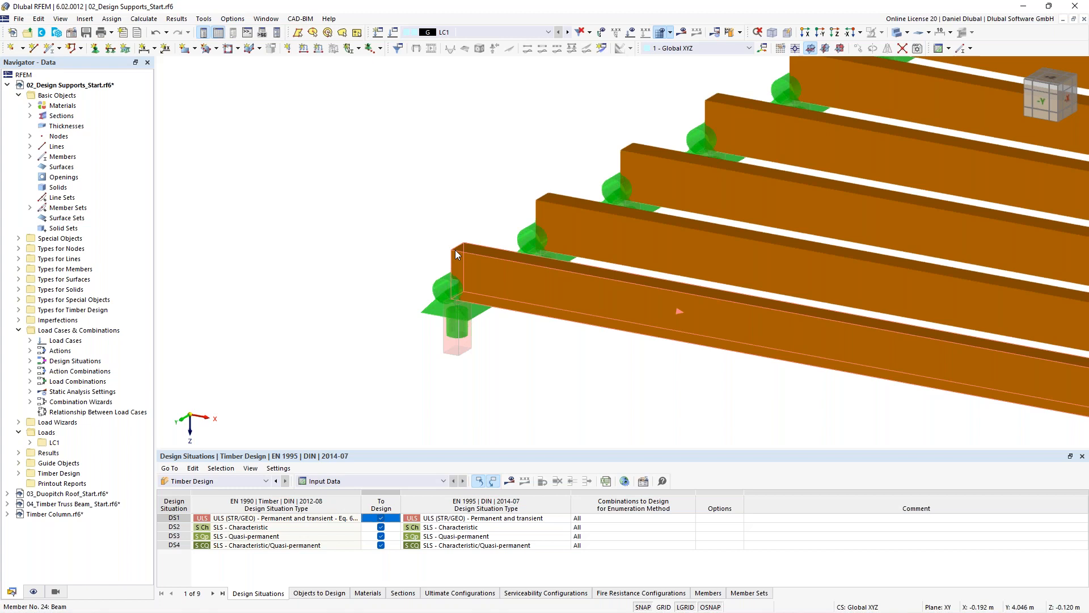
click(677, 442)
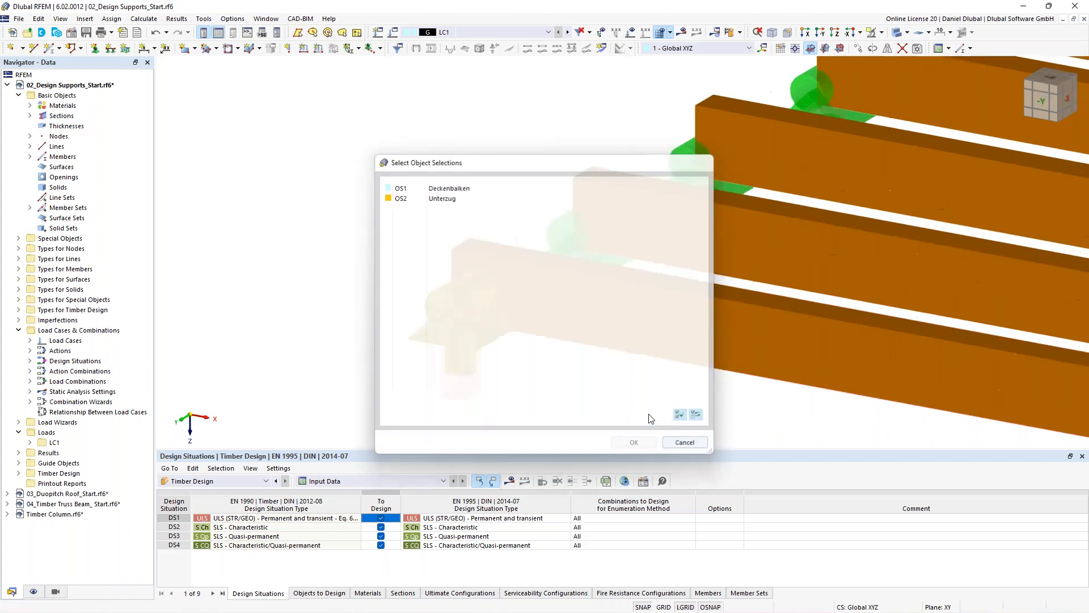
right_click(447, 311)
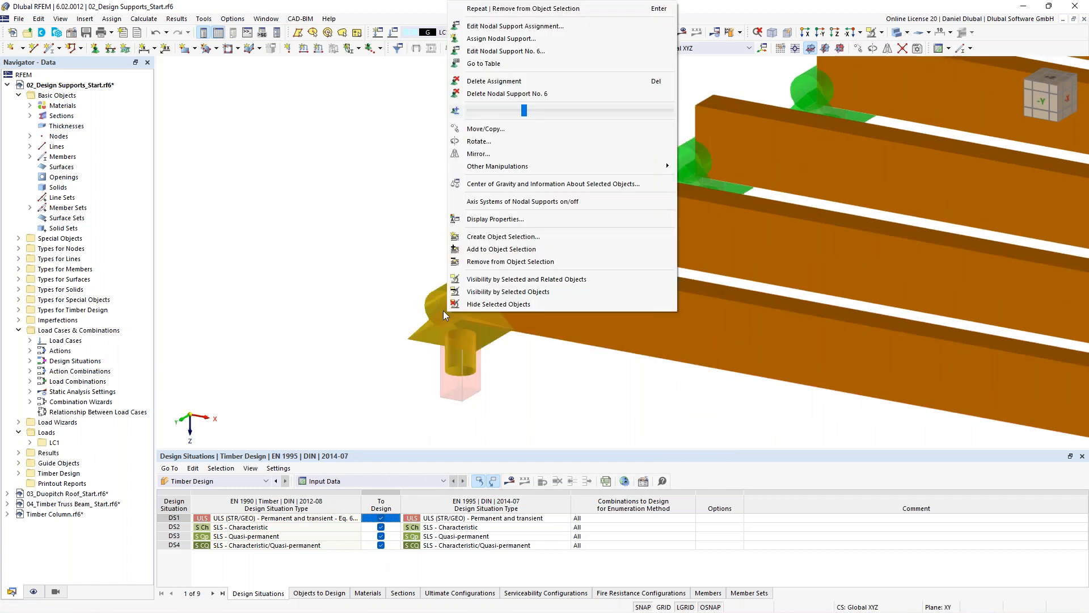
click(455, 305)
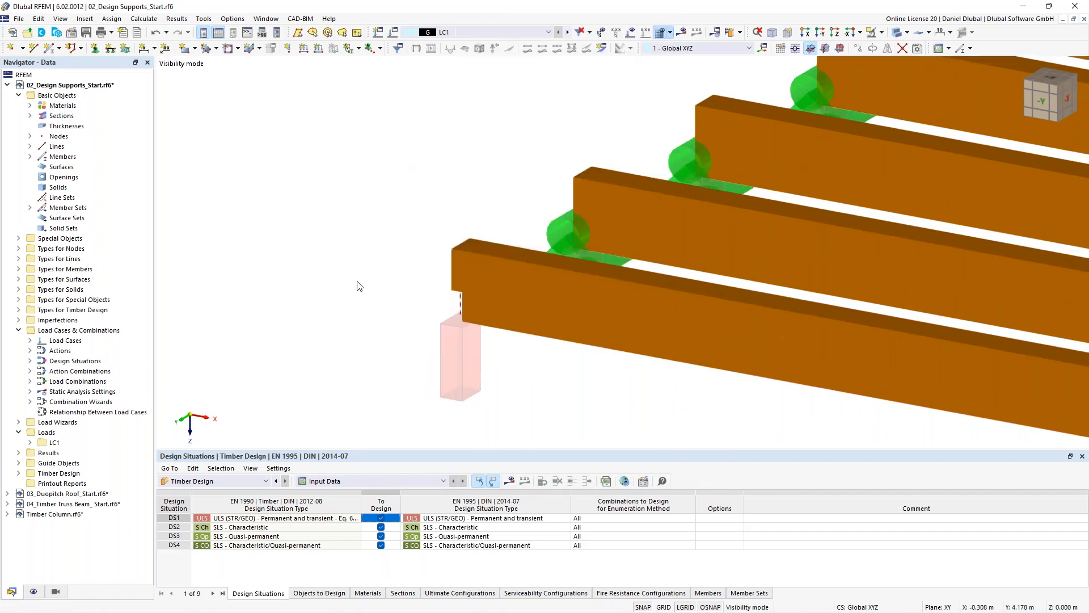
ctrl+middle_drag(357, 282, 500, 313)
scroll(499, 313, up, 4)
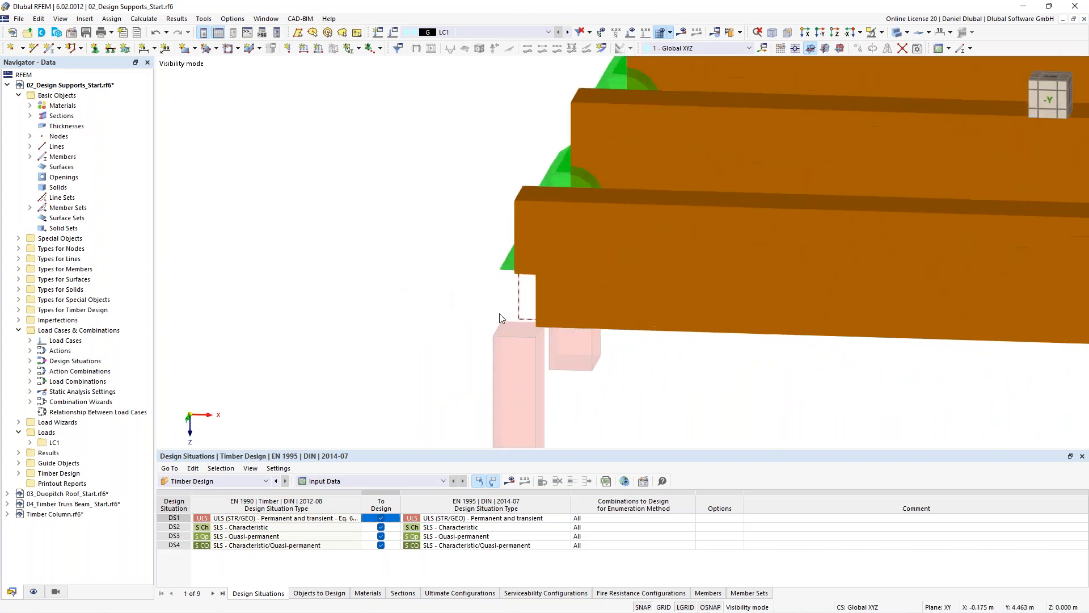
scroll(499, 313, down, 6)
scroll(499, 314, down, 3)
ctrl+middle_drag(440, 260, 346, 287)
Recalculate the timber design and locate the SP3150 notch at support shear check of member 24.
click(732, 32)
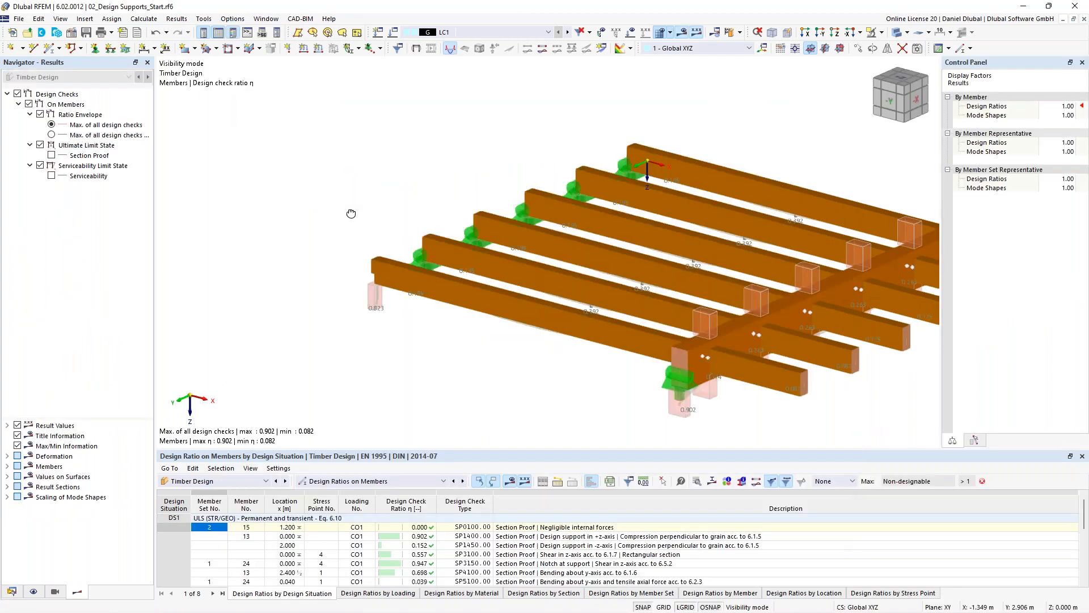
ctrl+middle_drag(351, 213, 484, 362)
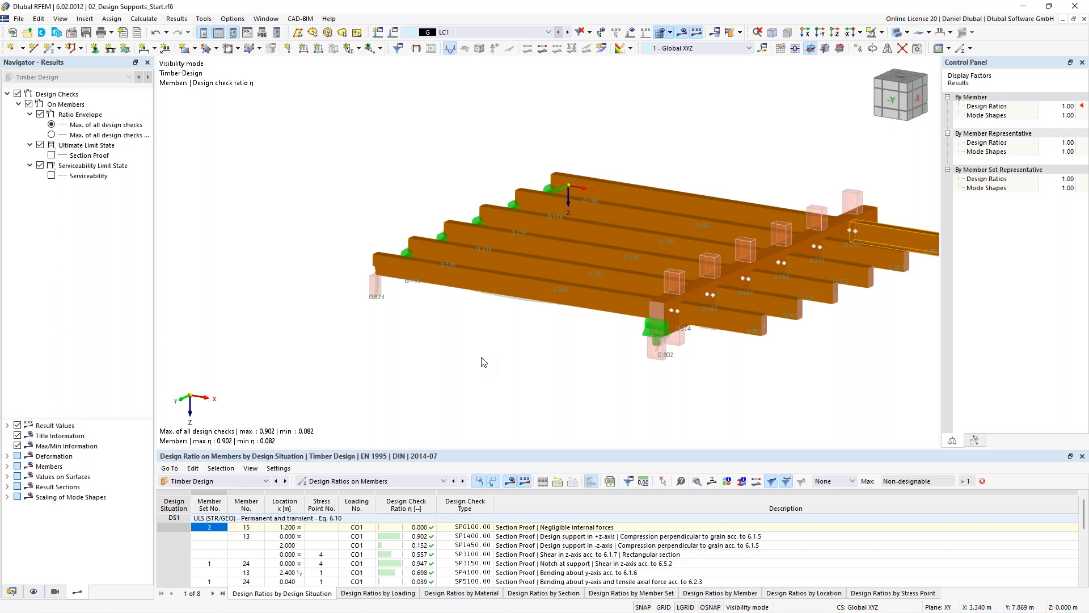
click(785, 481)
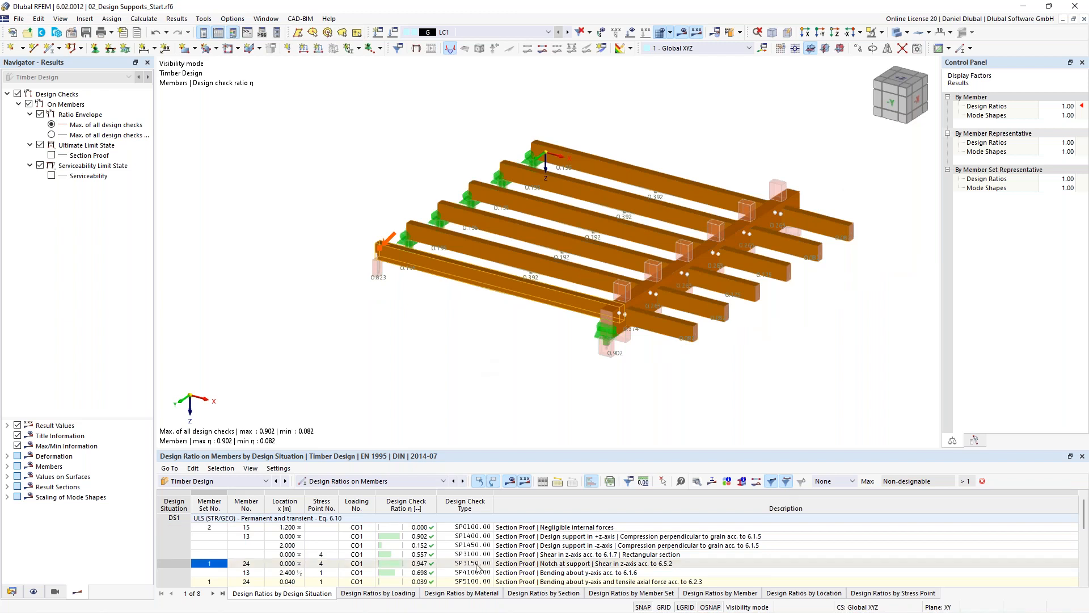
click(839, 482)
click(840, 489)
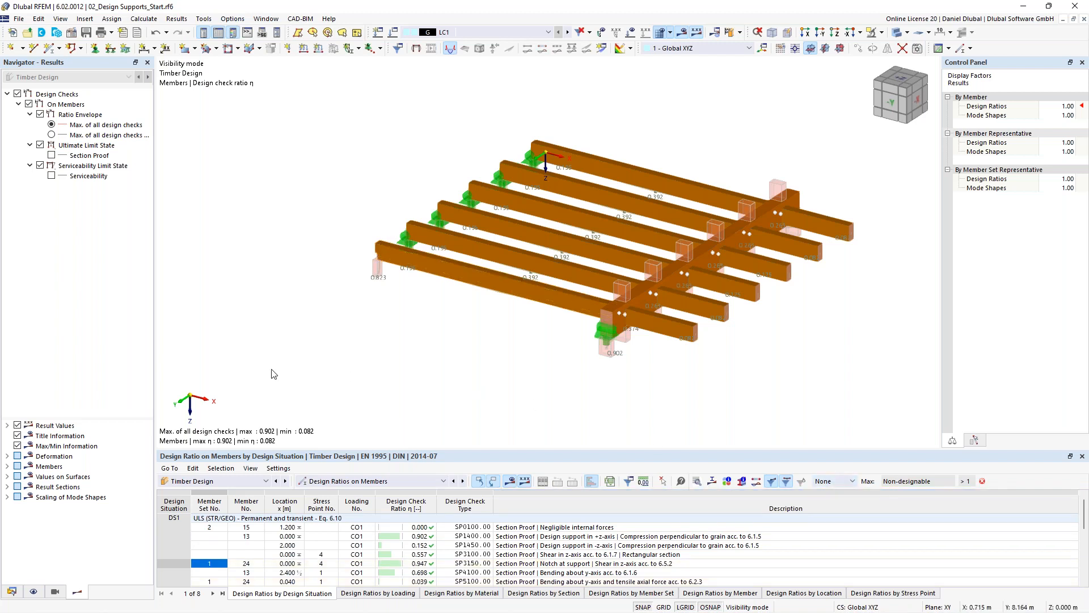
scroll(406, 315, down, 2)
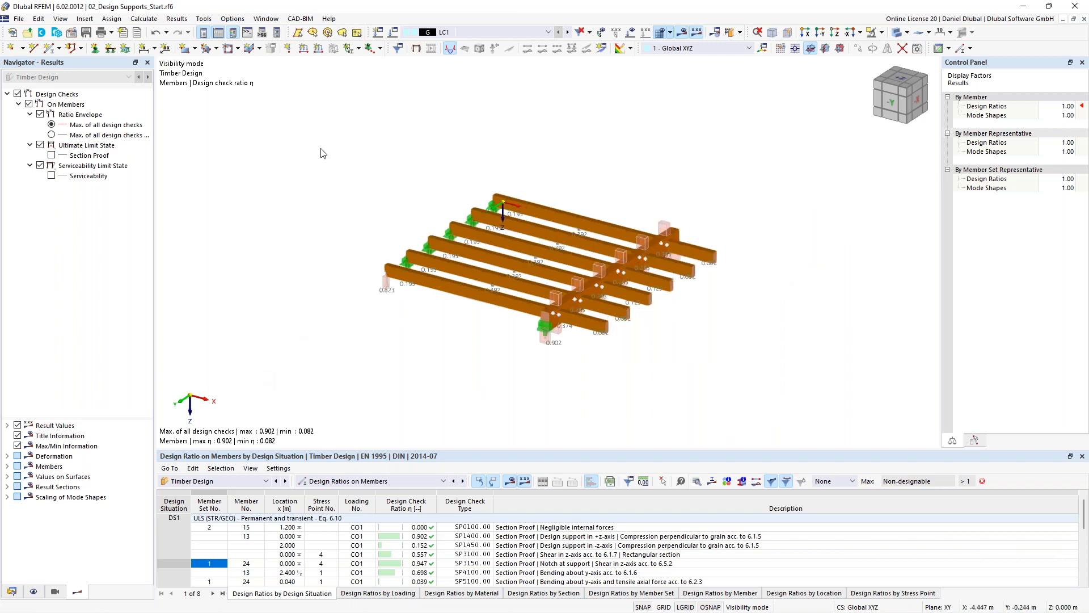
middle_drag(349, 198, 335, 195)
scroll(309, 191, up, 2)
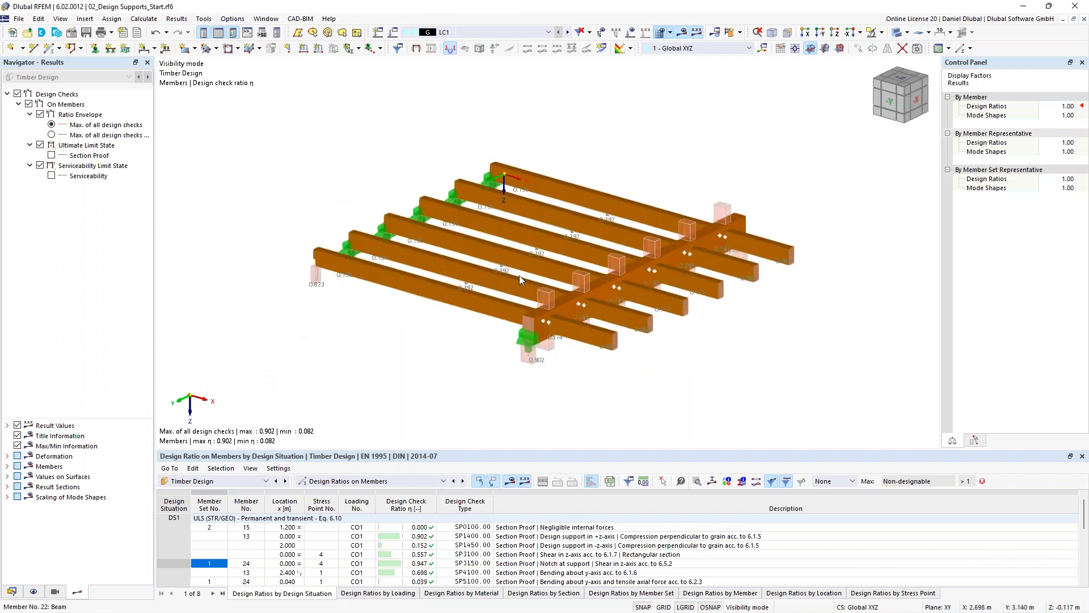
middle_drag(253, 154, 317, 203)
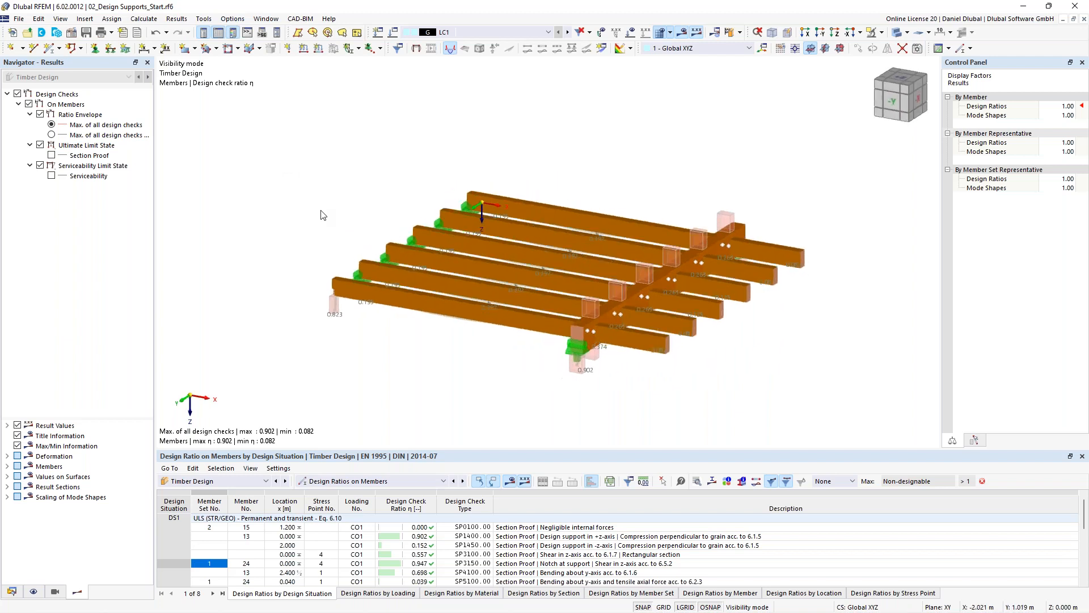
scroll(297, 198, down, 2)
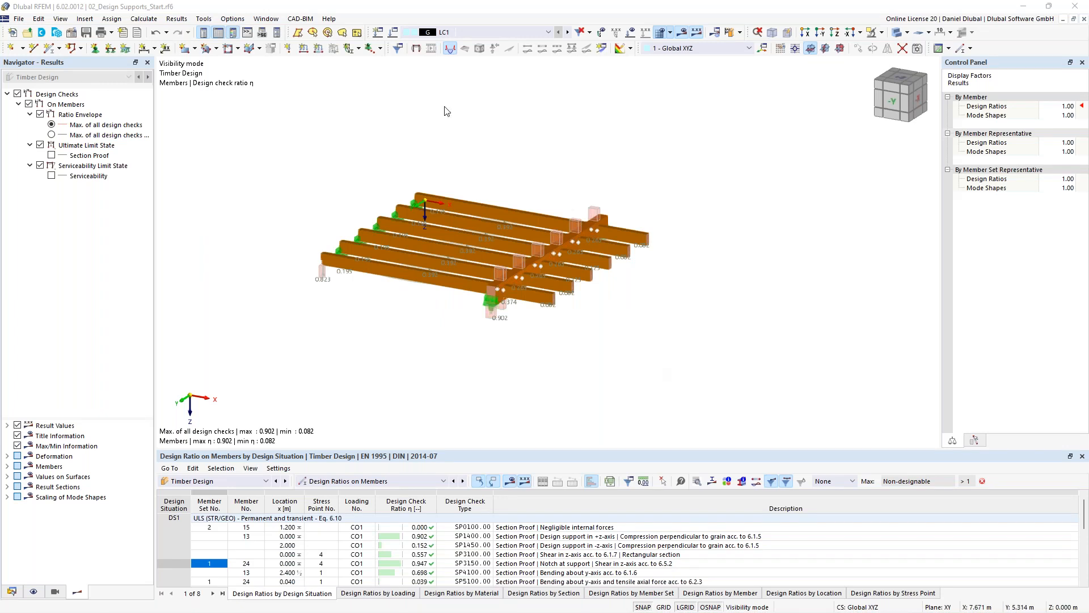
Switch to the open model 03_Duopitch Roof_Start.rf6.
click(234, 21)
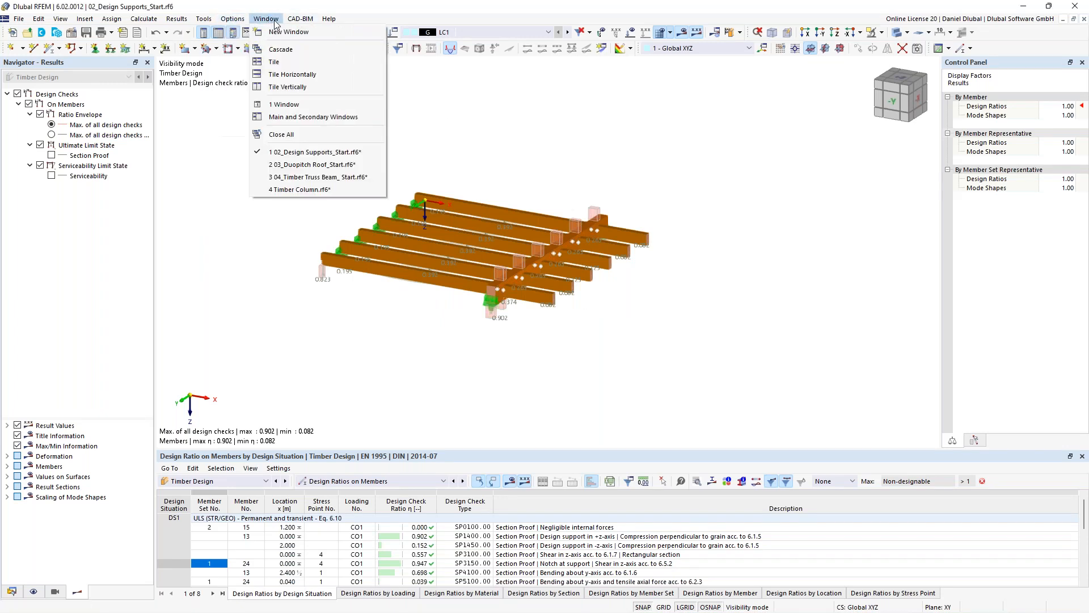
mouse_move(217, 20)
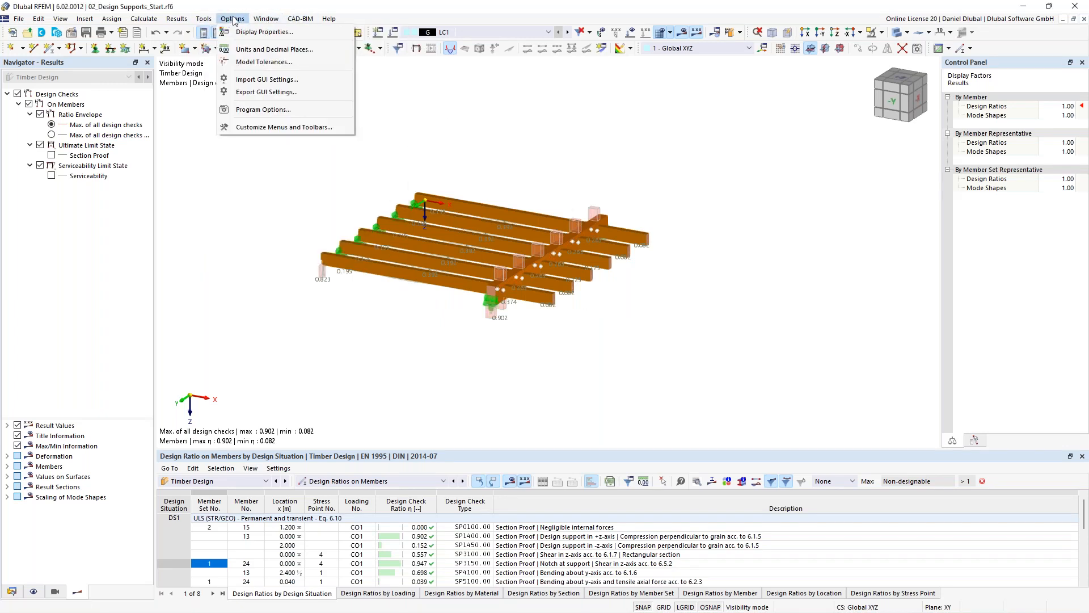
mouse_move(266, 20)
click(317, 166)
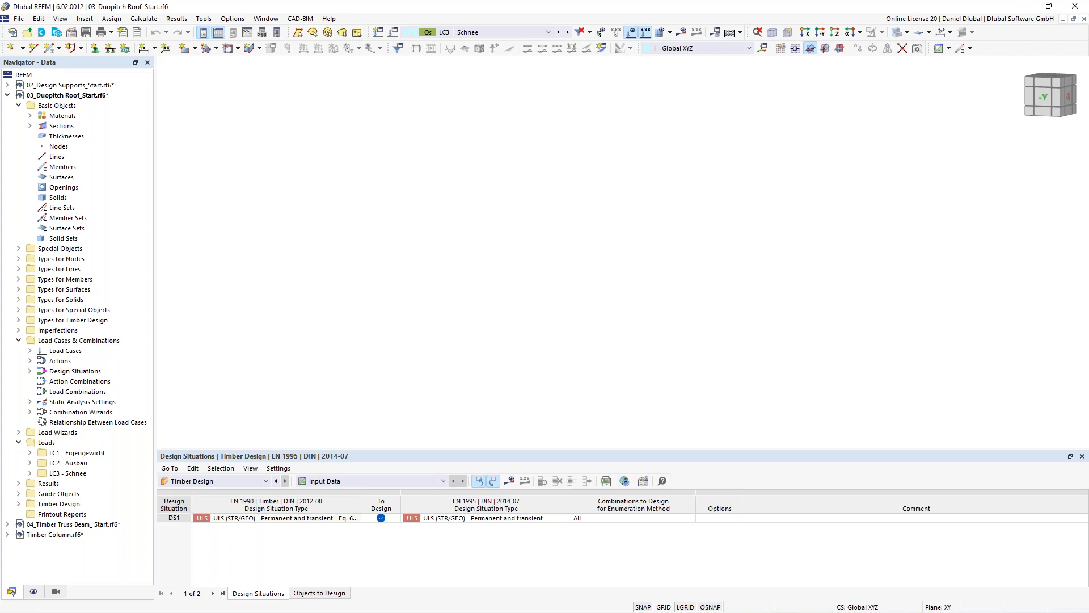
Inspect the materials and sections defined in the duopitch roof model.
click(30, 116)
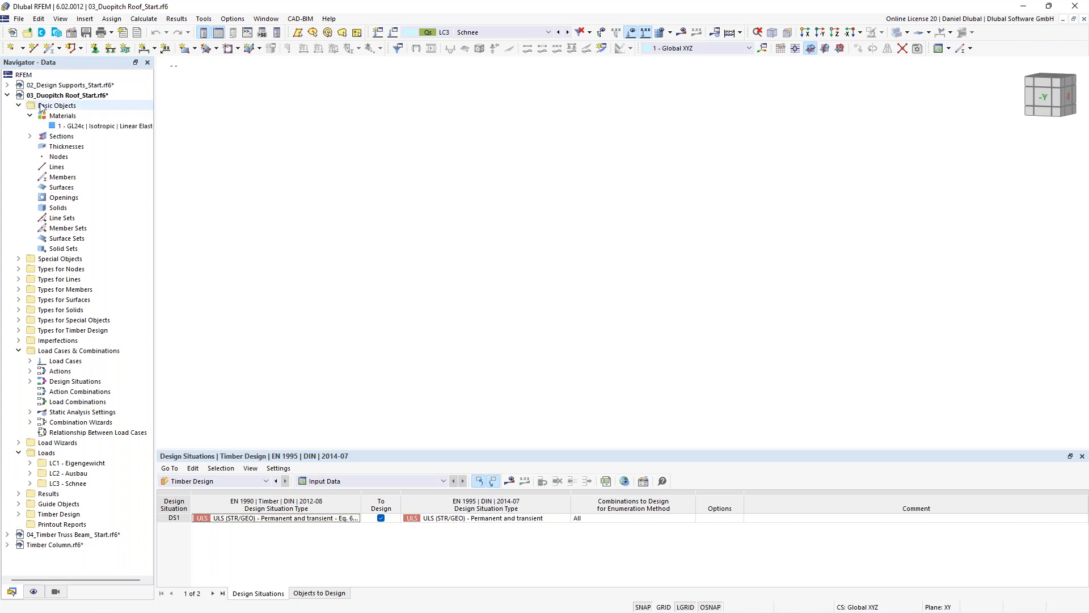
click(30, 136)
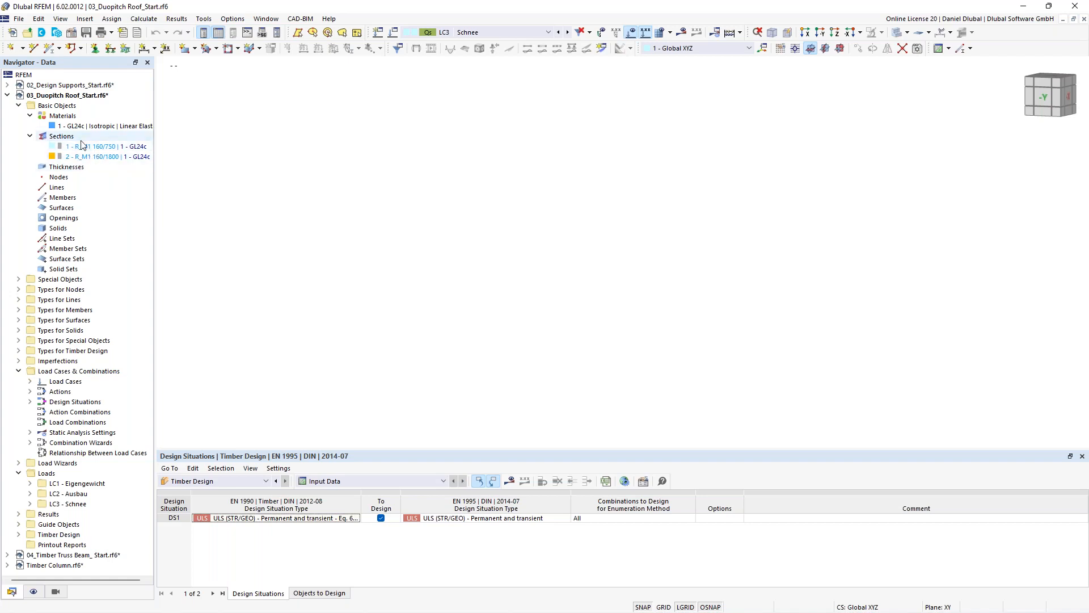
click(85, 158)
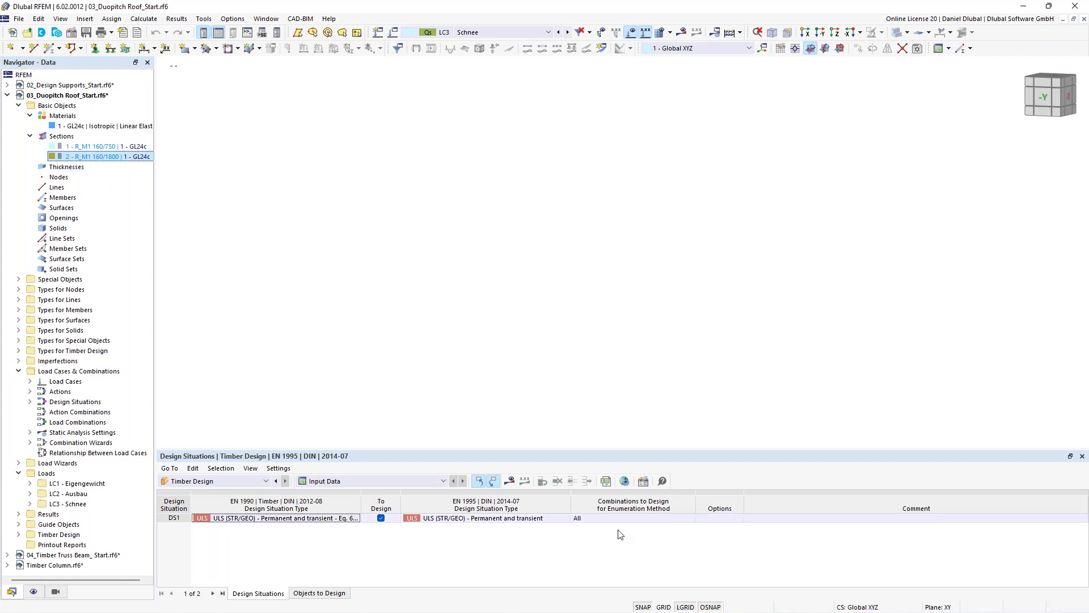
Display the work grid and set the work plane to XZ.
click(660, 605)
middle_drag(419, 203, 506, 236)
click(839, 47)
middle_drag(467, 225, 407, 201)
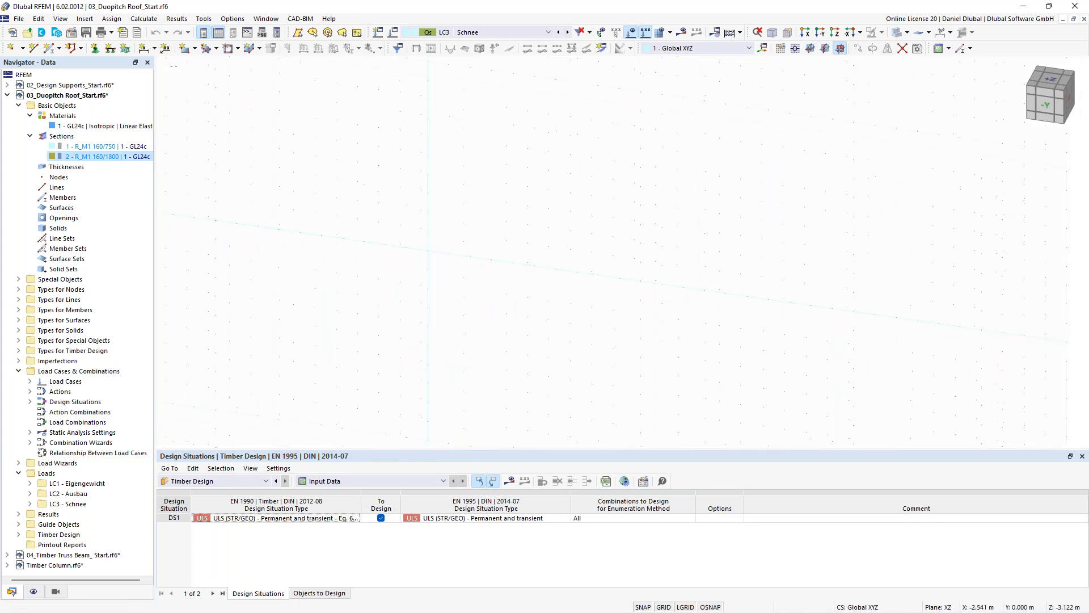
Start a new member with Saddle section distribution, bottom alignment and the internal point k at 50% of its length.
click(48, 51)
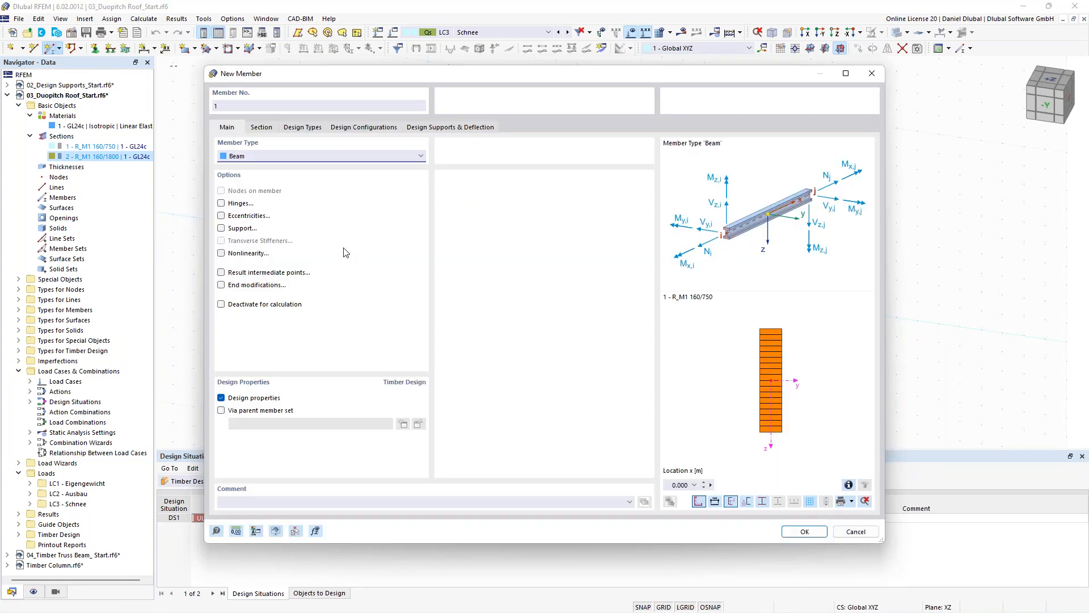
click(272, 128)
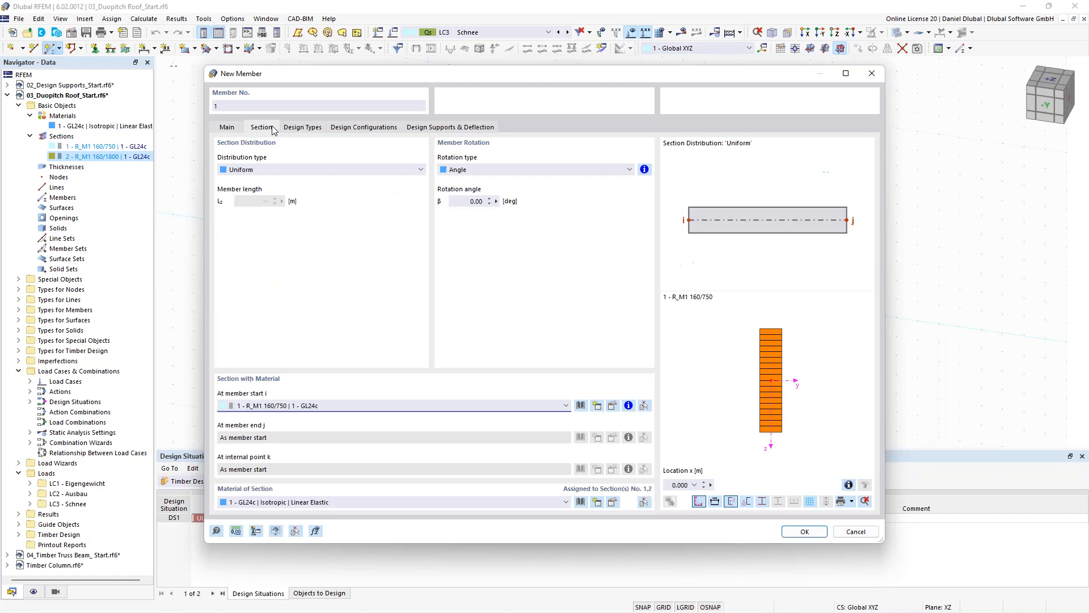
click(244, 175)
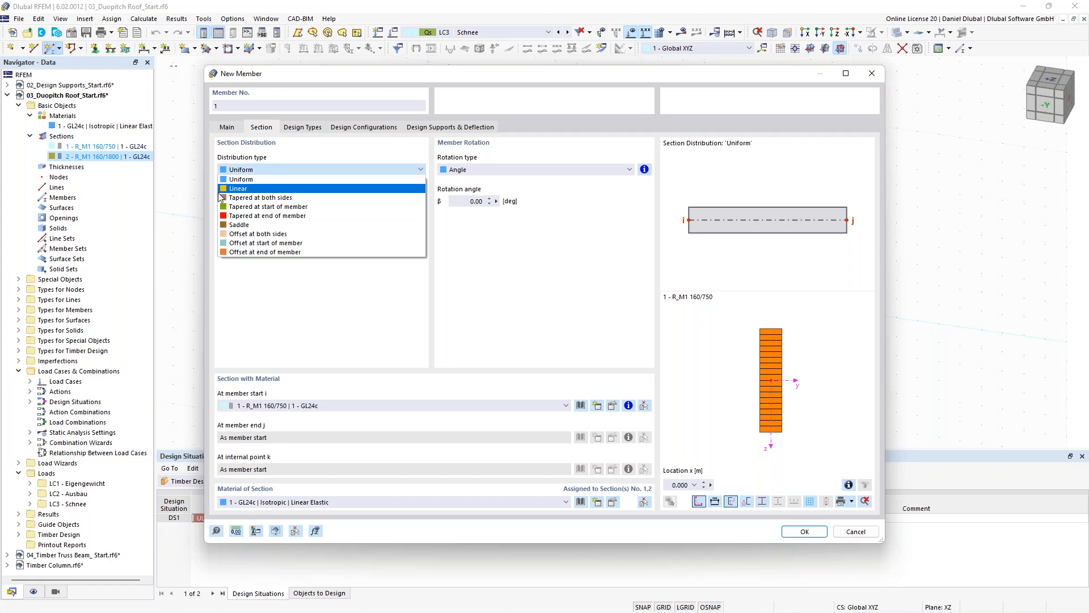
click(245, 227)
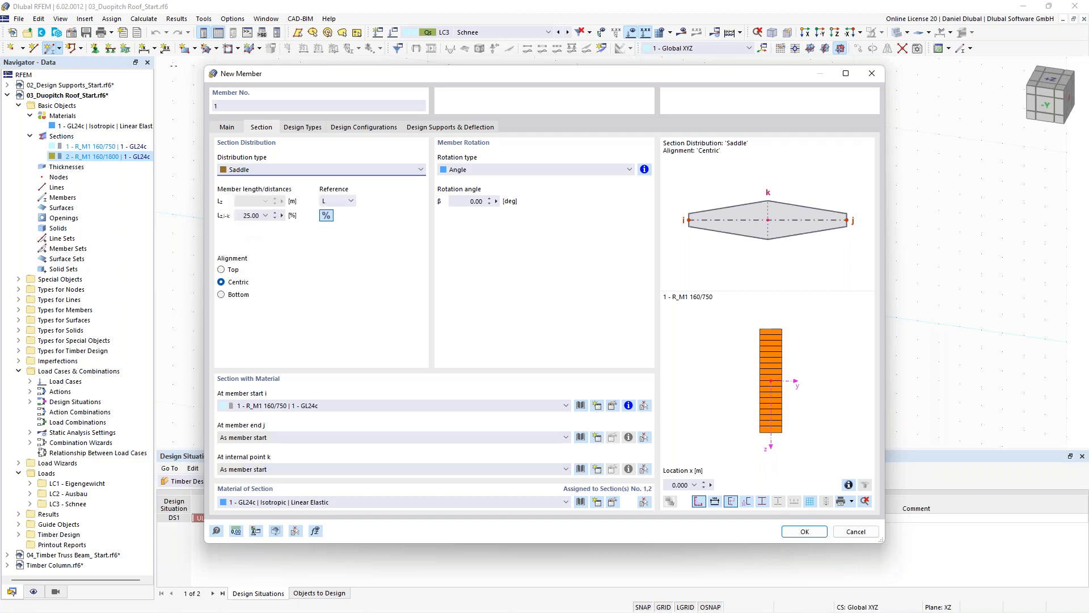
click(222, 296)
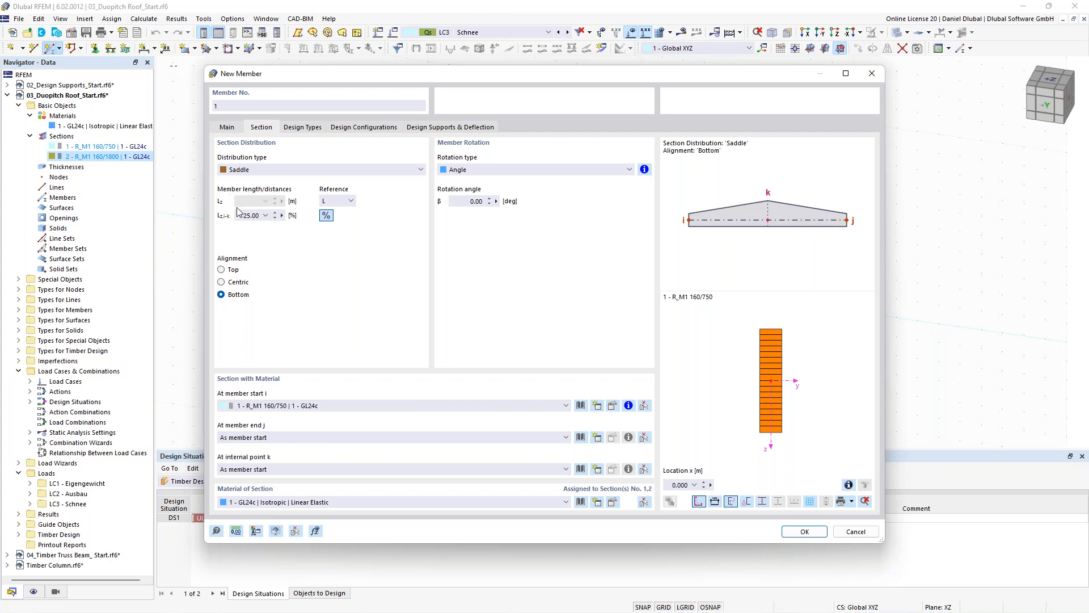
click(242, 215)
double_click(242, 215)
text(50)
Assign R_M1 160/750 at the member start and R_M1 160/1800 at internal point k, and accept it as a Beam.
click(273, 406)
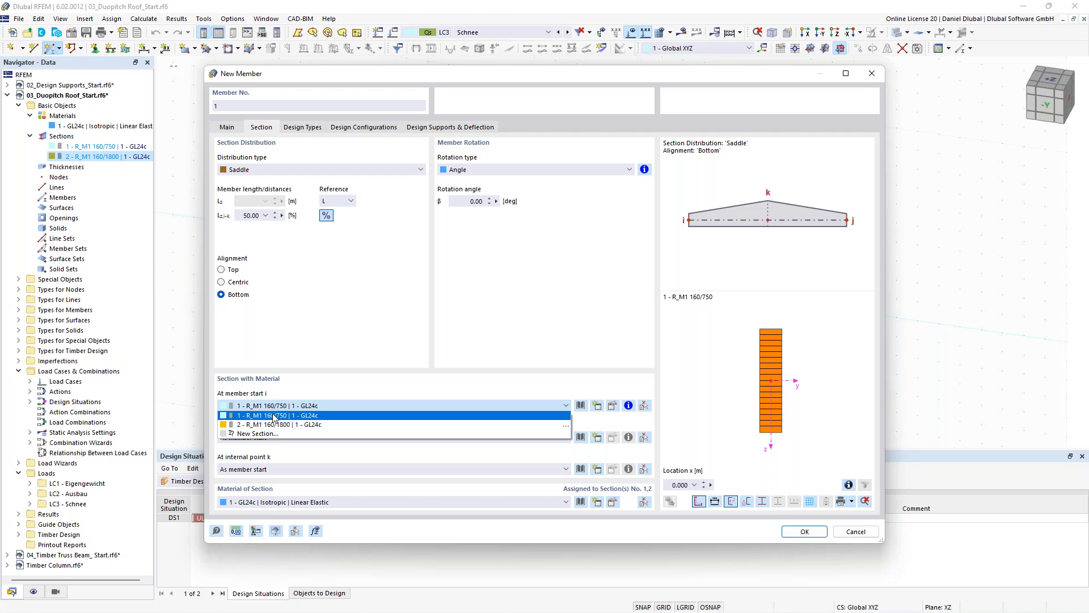
click(275, 415)
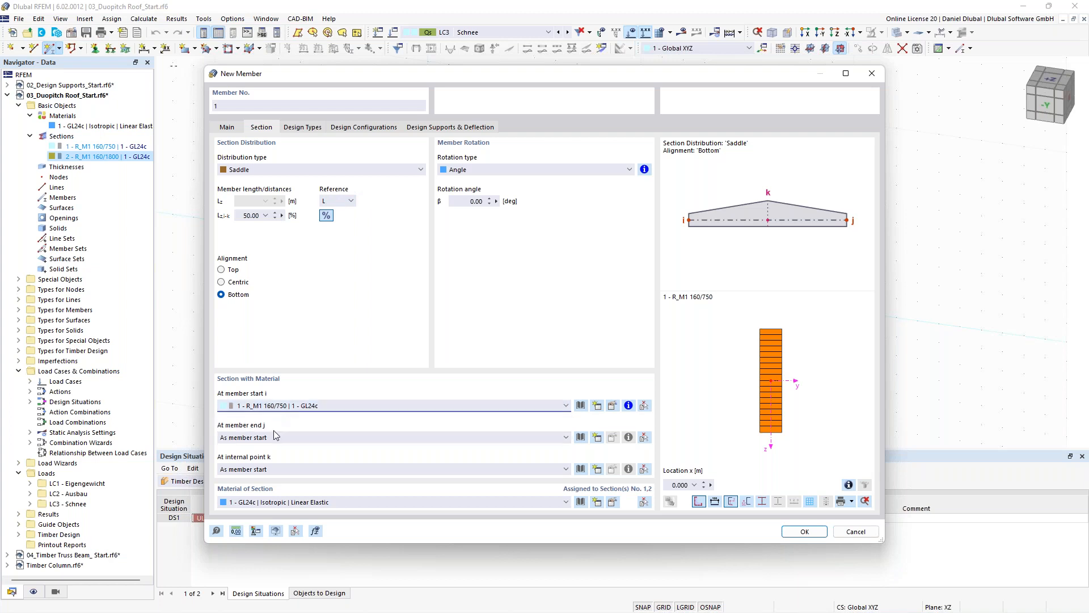
click(275, 470)
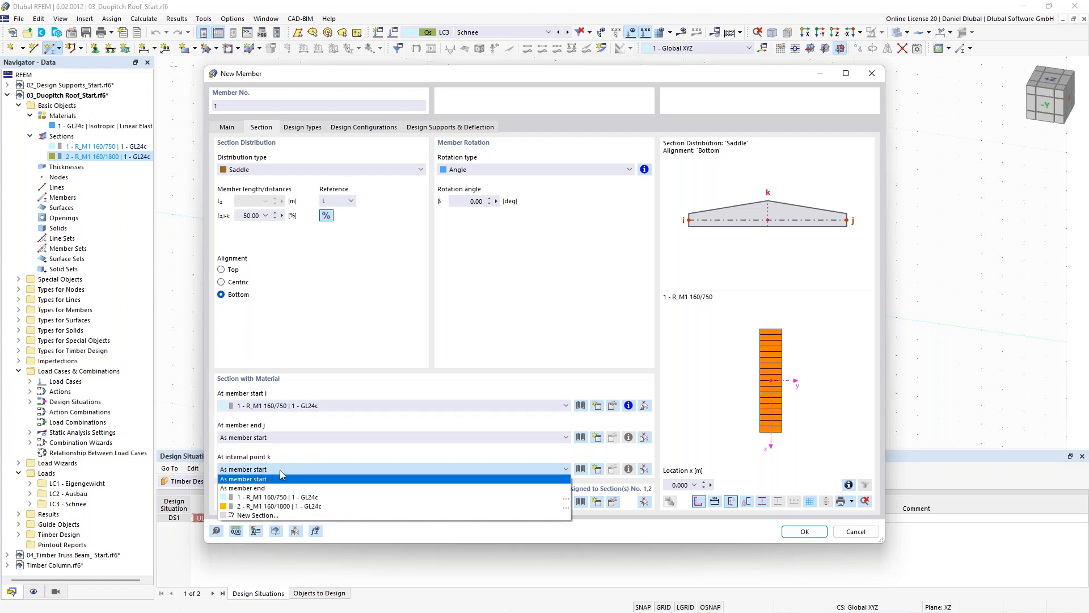
click(279, 506)
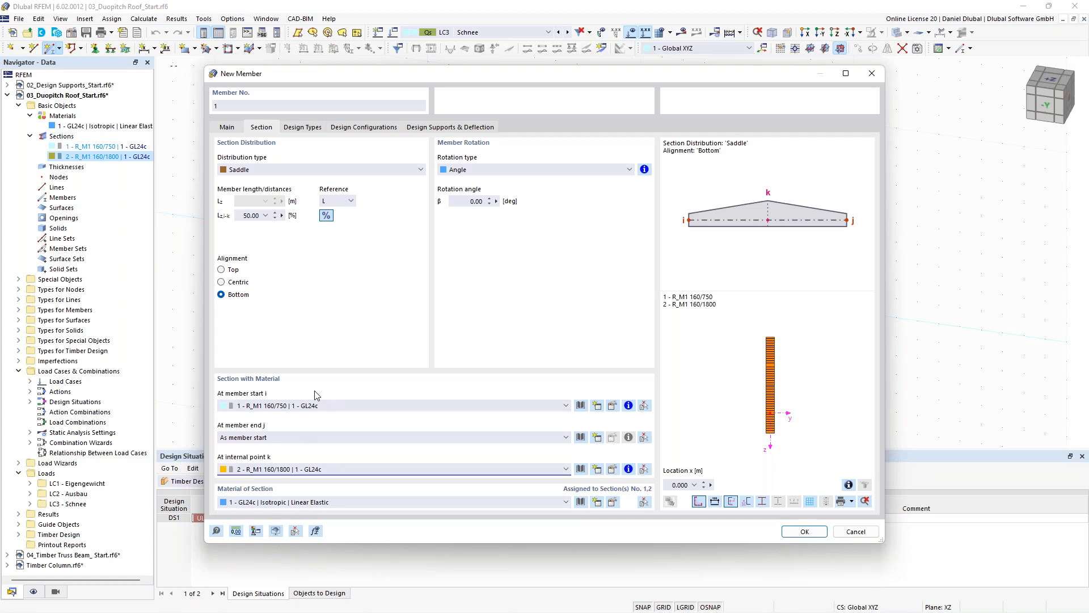
click(234, 128)
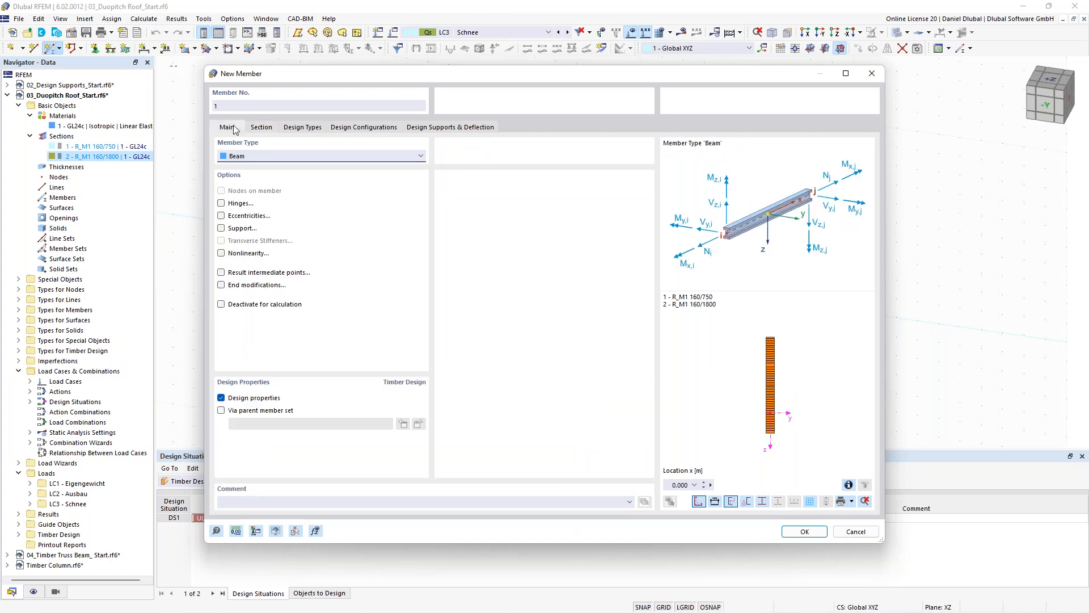
click(253, 157)
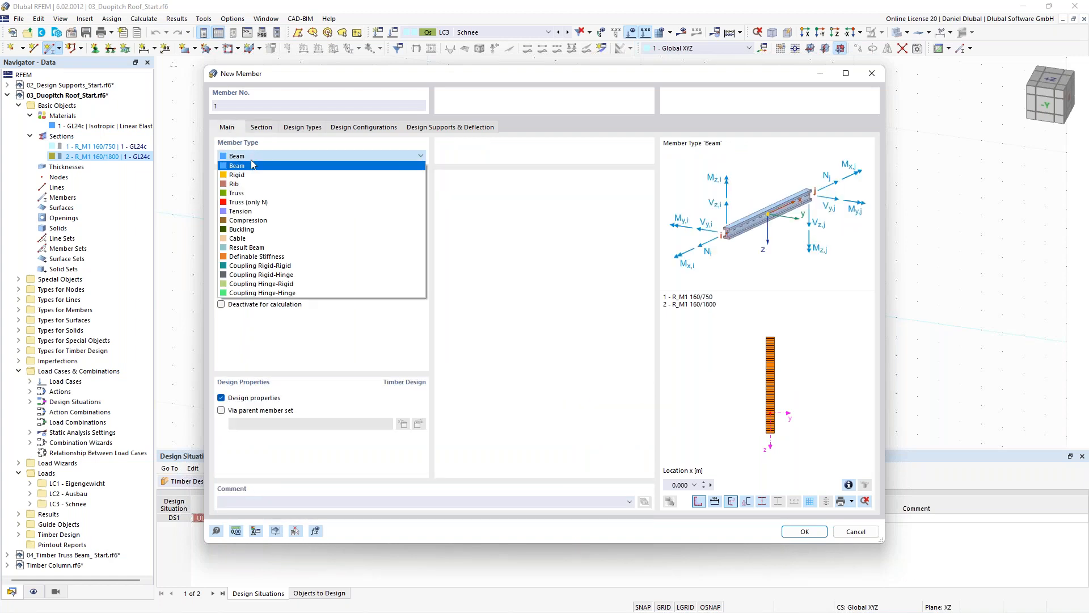
click(252, 163)
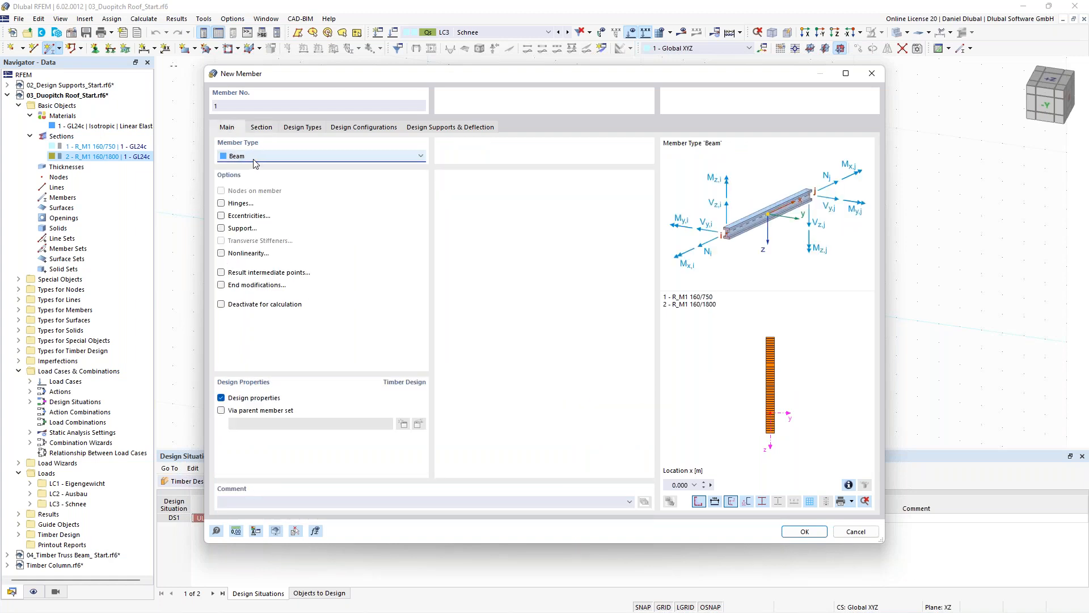
click(806, 531)
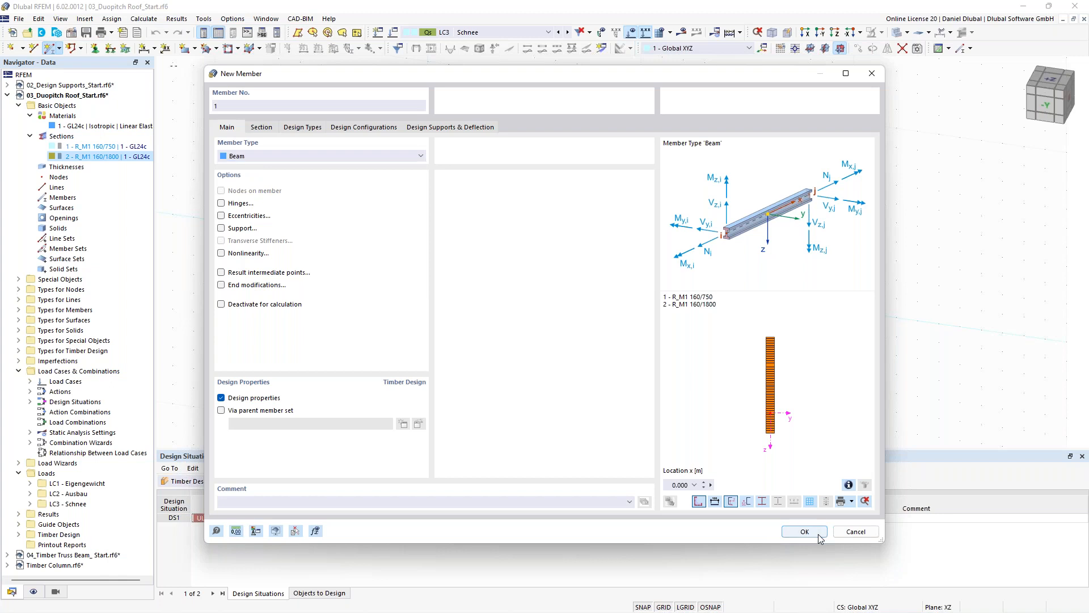
Place the saddle beam from the origin along the X axis with a length of 24 m and end member placement.
click(428, 250)
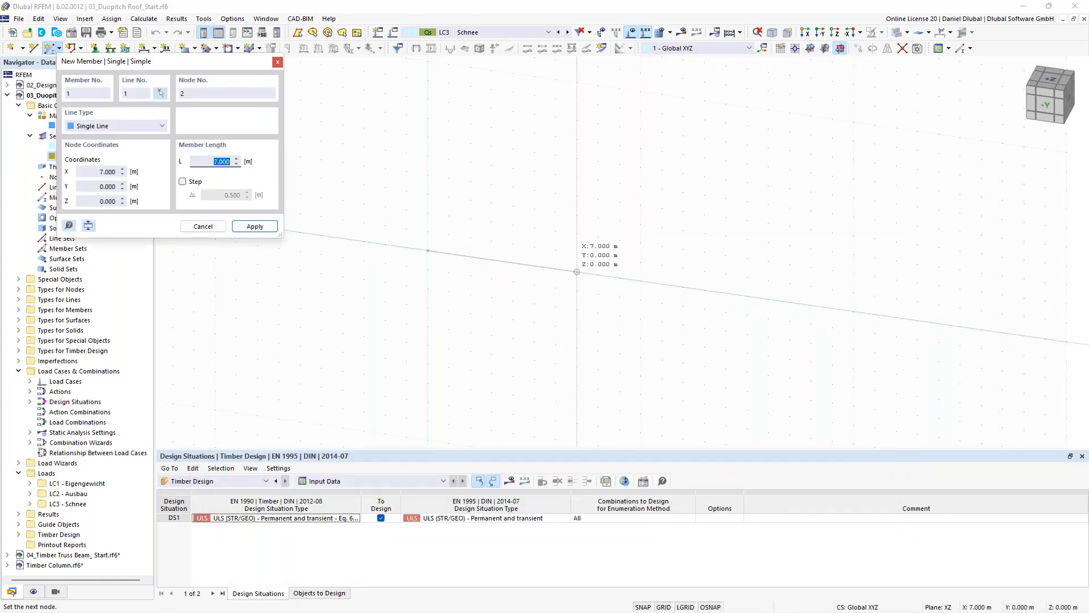
text(24)
key(Return)
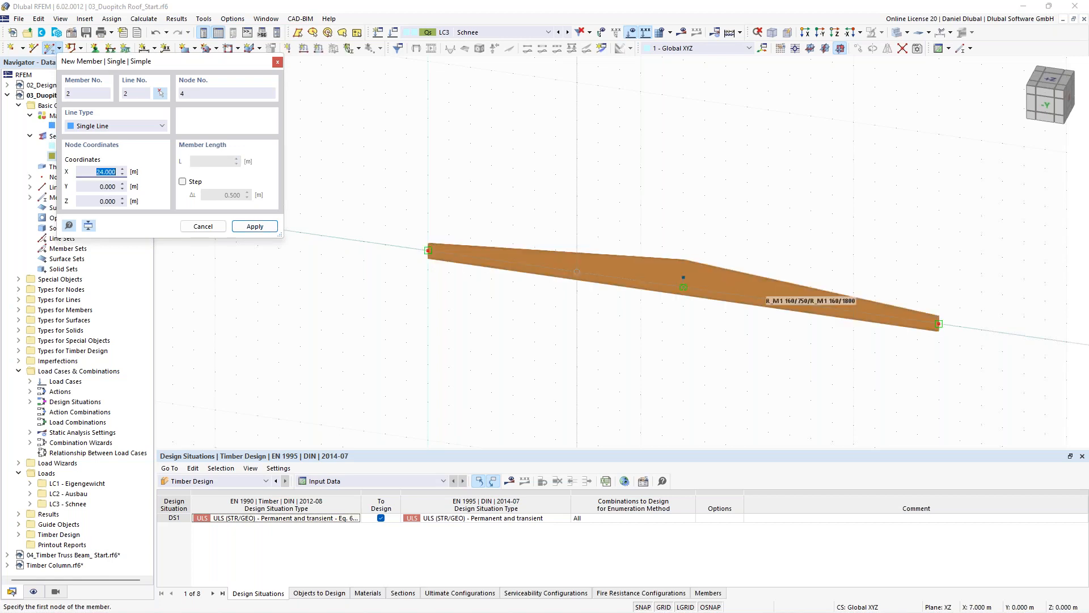
scroll(577, 249, down, 3)
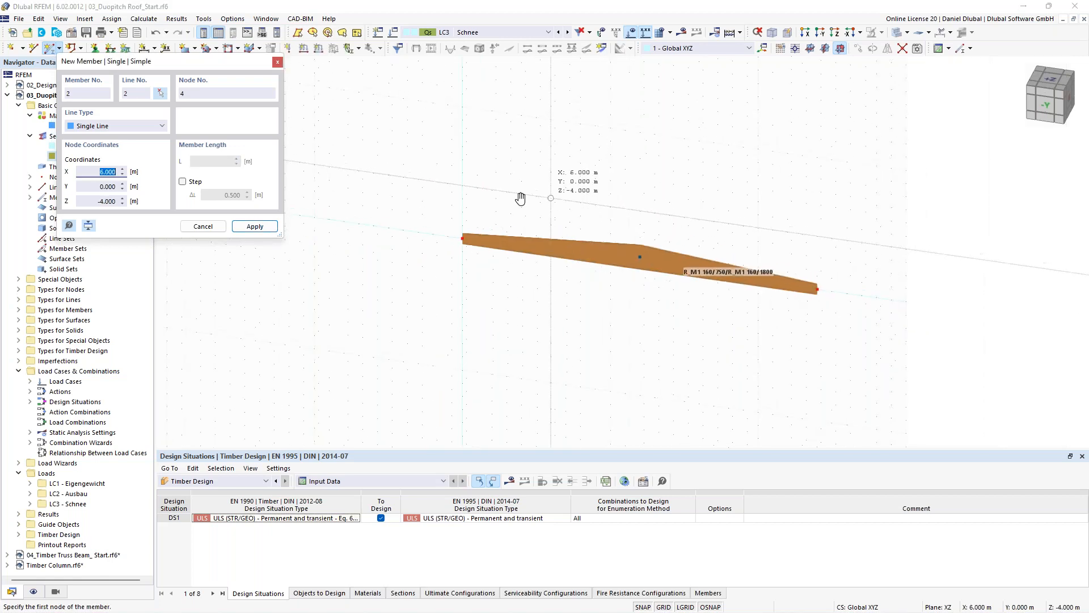
key(Escape)
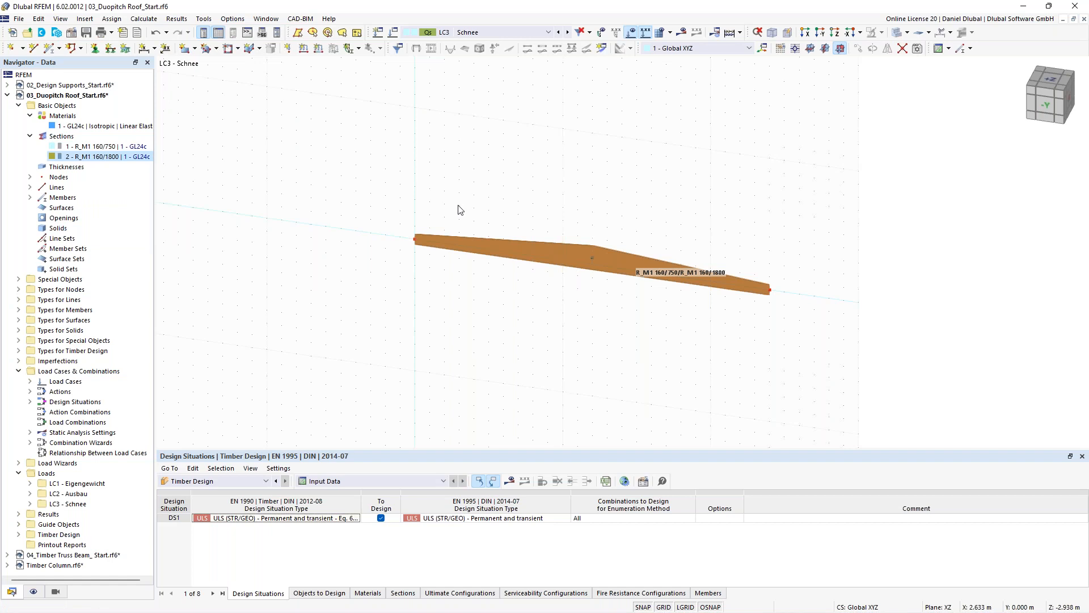
Support the beam's start node with the hinged support, and preview support types 5 and 3 for its end node.
ctrl+middle_drag(459, 206, 397, 191)
scroll(473, 188, up, 1)
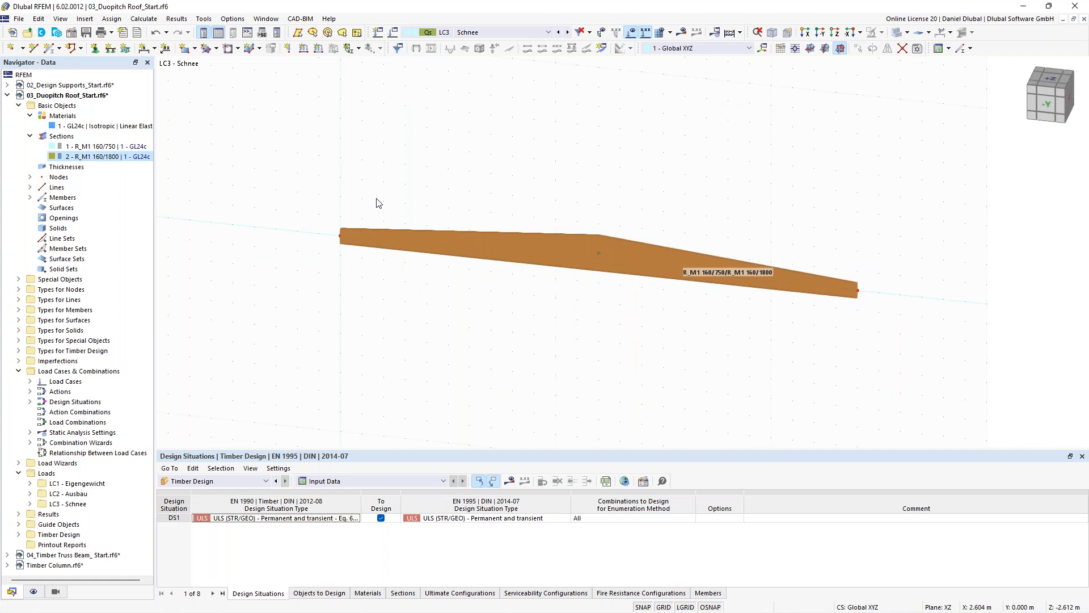
click(858, 291)
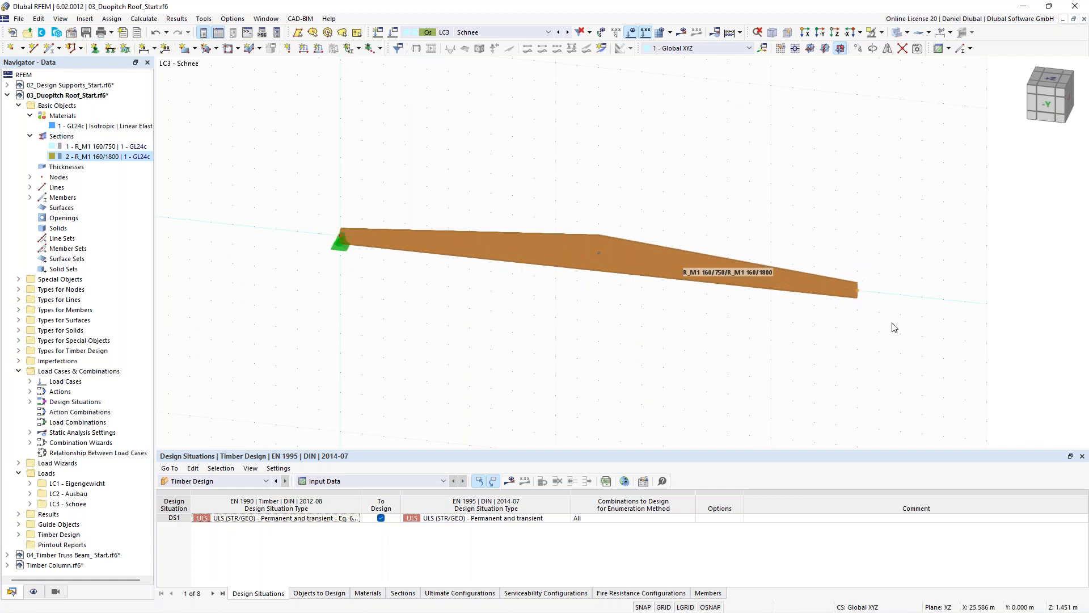
click(96, 50)
click(458, 272)
click(419, 327)
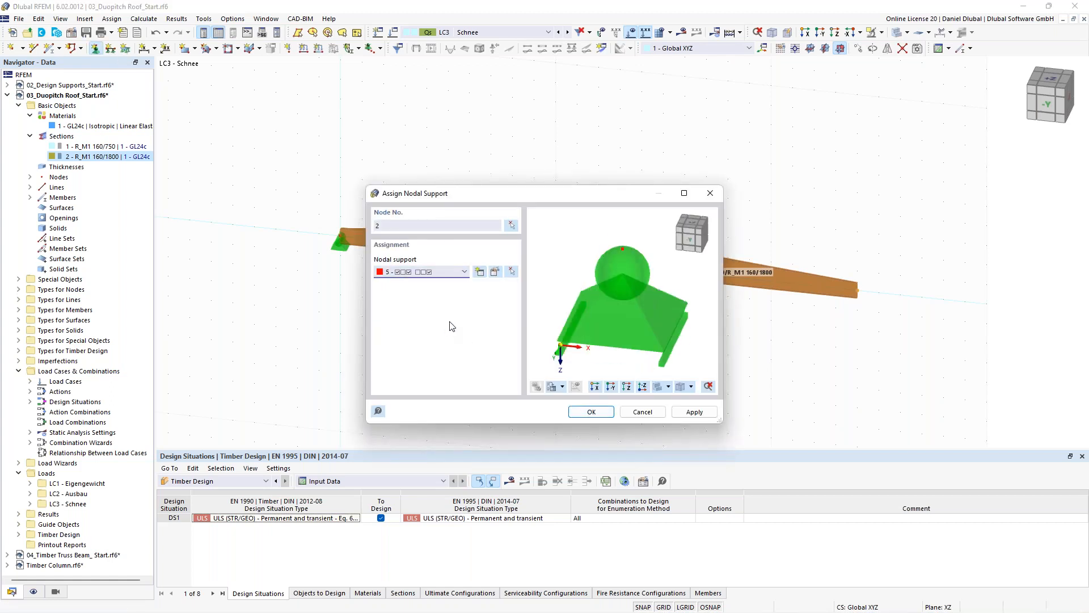
click(463, 272)
click(451, 310)
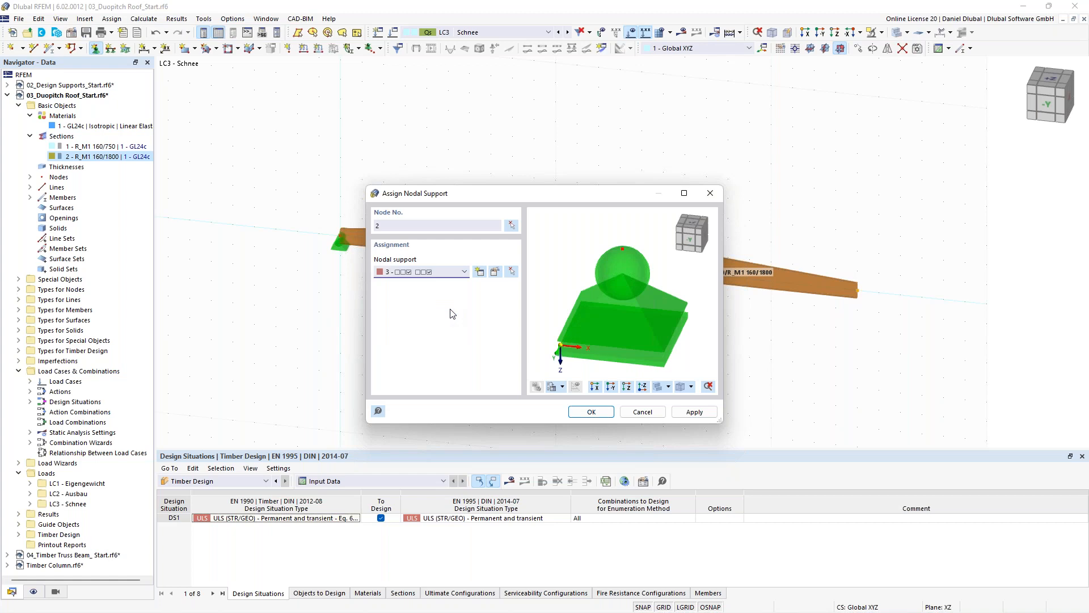
Create a nodal support that is free to move in X with uY, uZ and φZ fixed, and assign it to node 2.
click(480, 272)
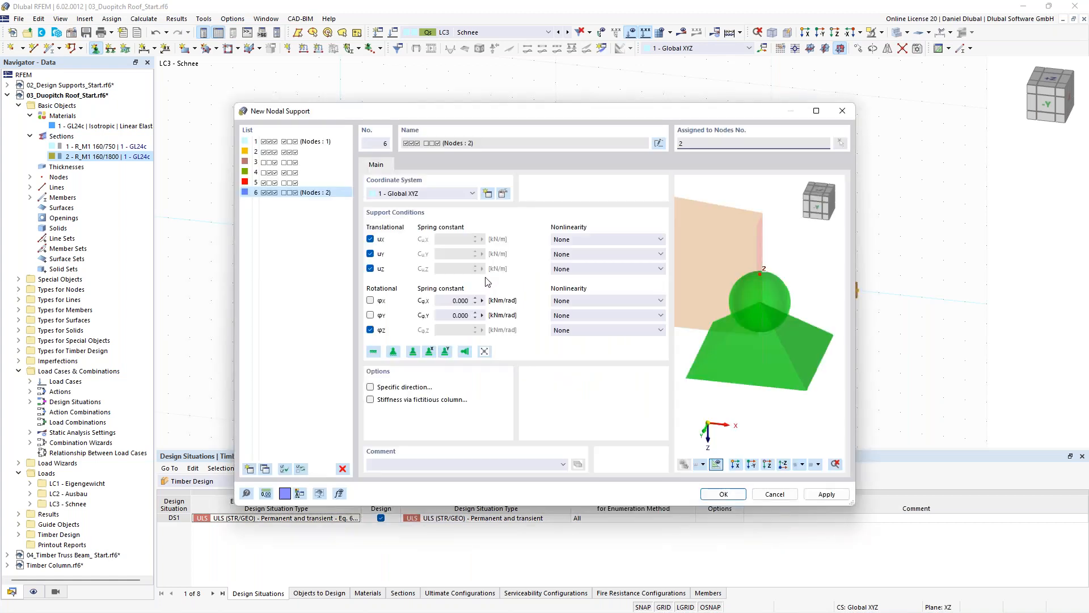
click(431, 350)
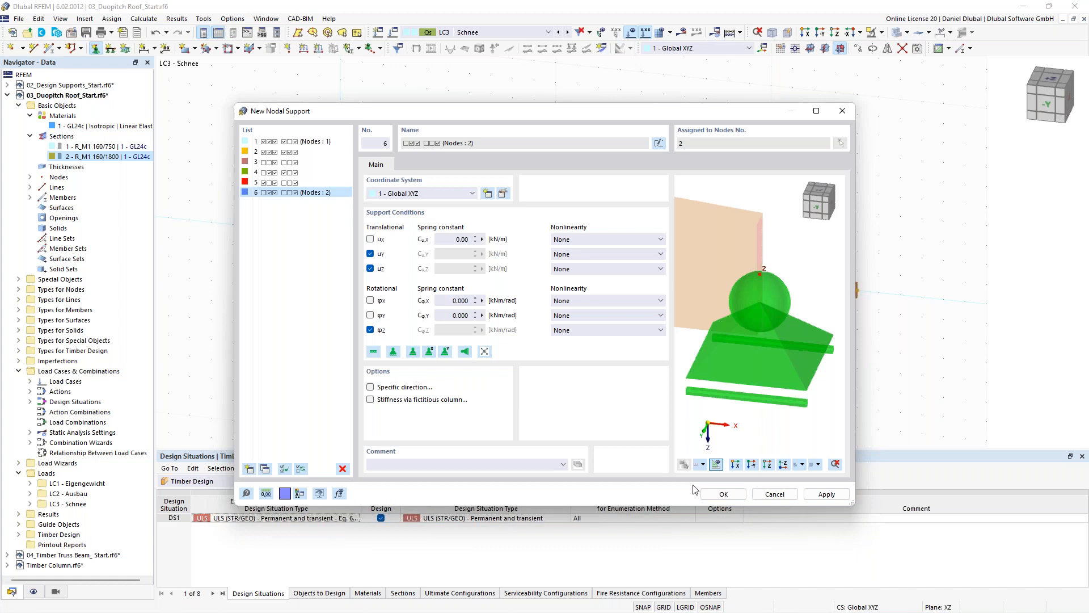
click(726, 494)
click(600, 412)
Add five intermediate 'On Member' nodes to the saddle beam without dividing the member.
scroll(545, 180, up, 1)
ctrl+middle_drag(506, 196, 481, 148)
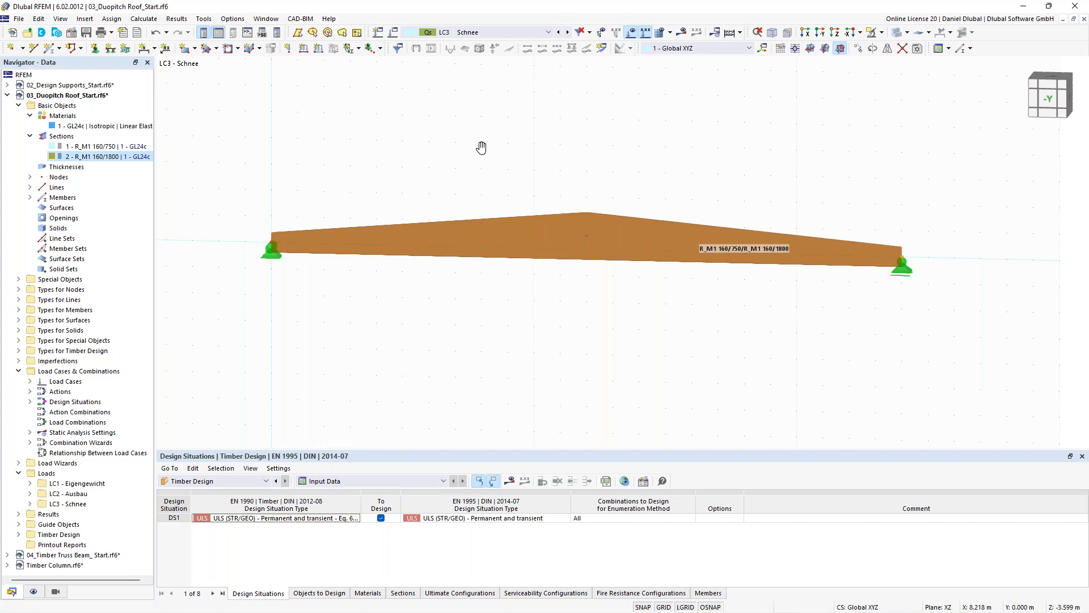
ctrl+middle_drag(481, 148, 503, 216)
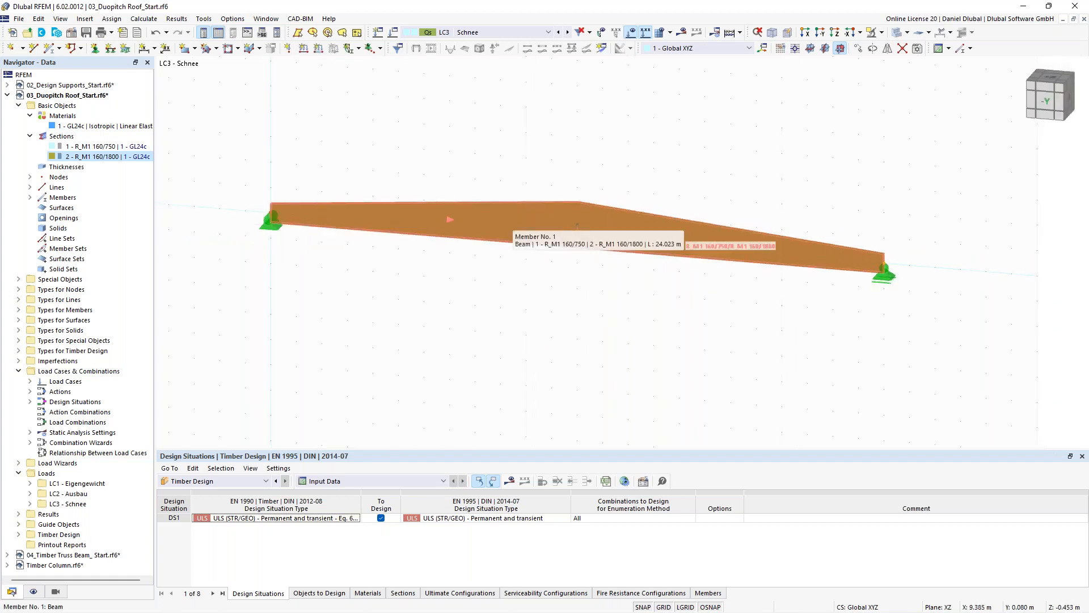
double_click(511, 226)
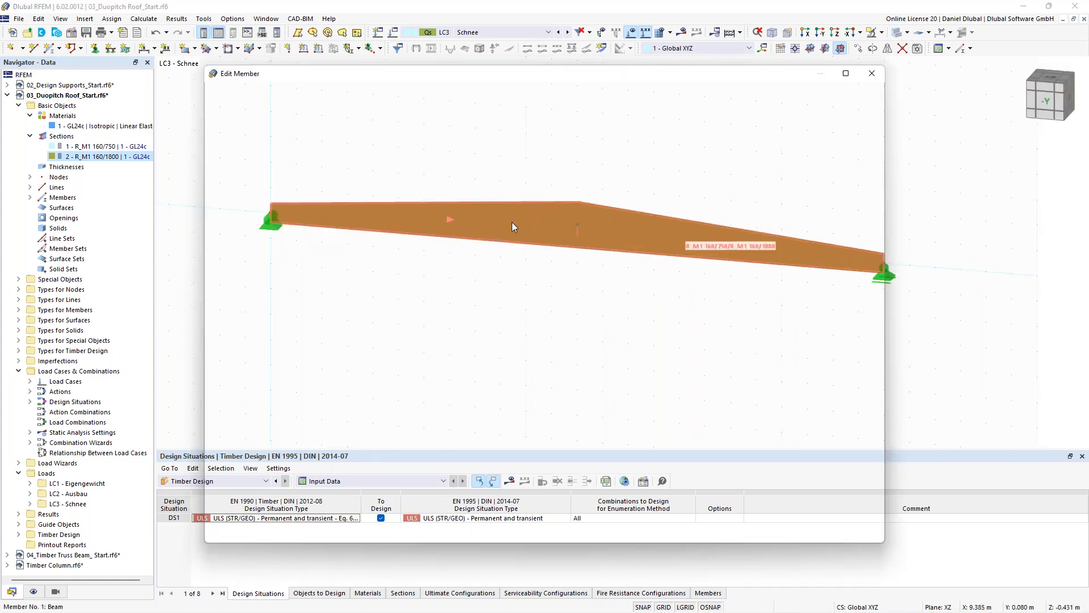
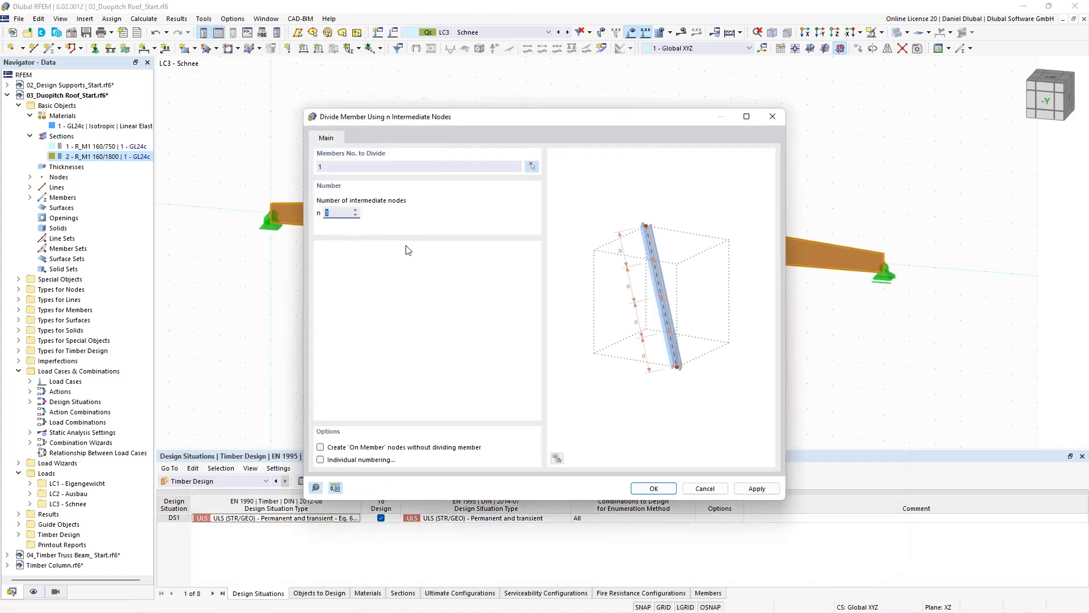
click(344, 450)
drag(536, 118, 362, 422)
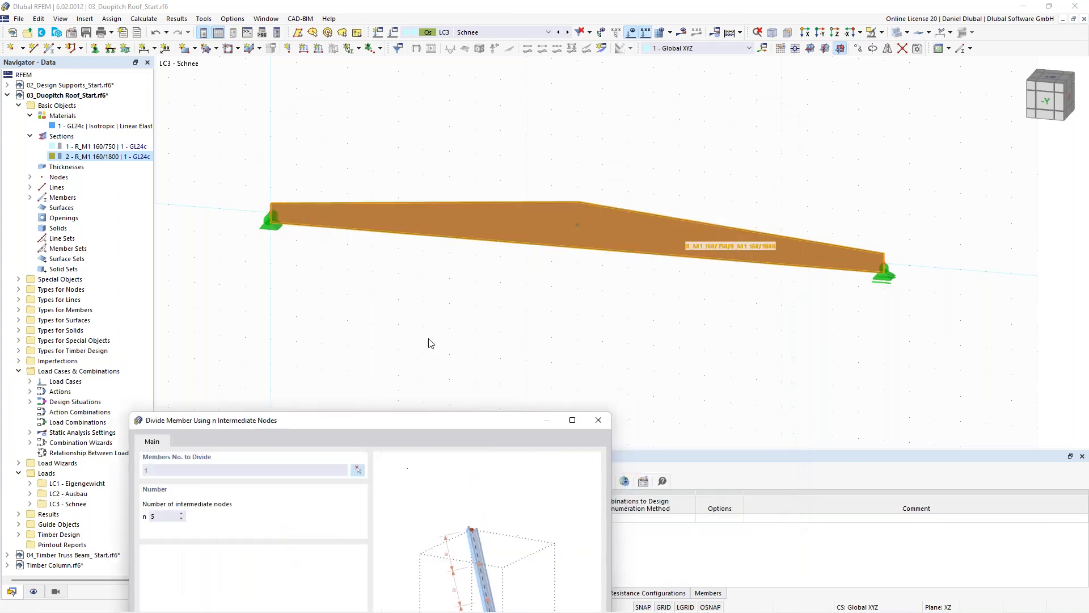
drag(432, 420, 567, 133)
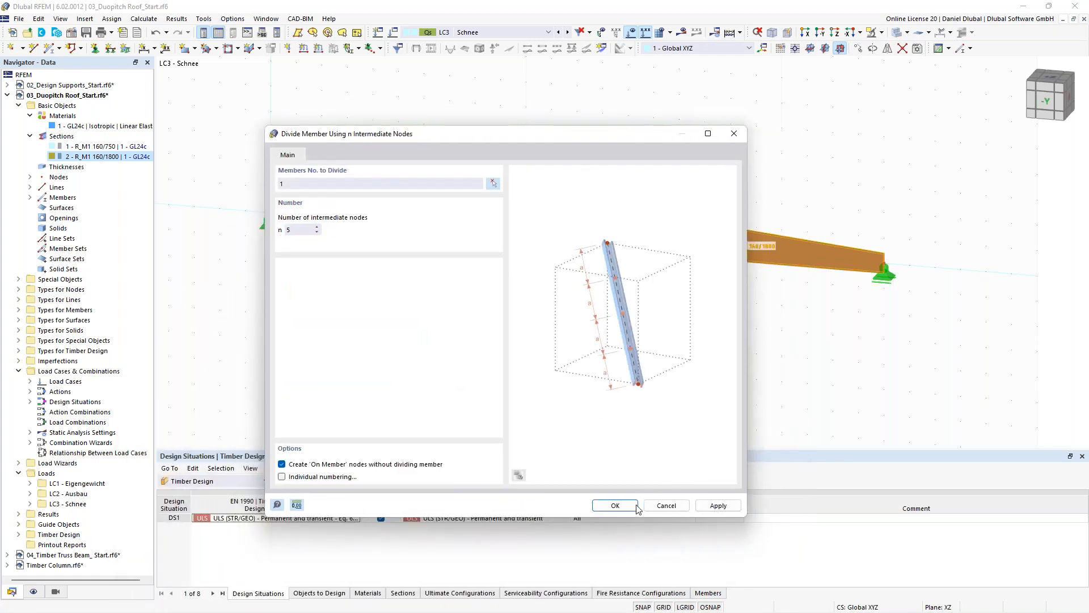
click(616, 506)
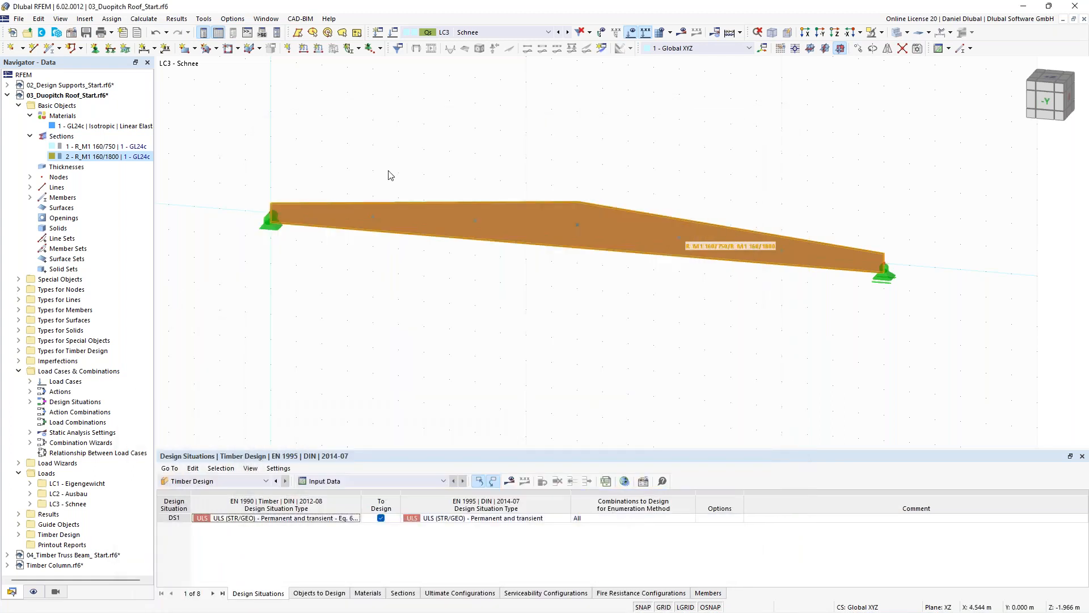
Examine the nodes along the saddle beam, including the overlapping nodes at midspan.
scroll(400, 128, down, 1)
middle_drag(400, 127, 410, 154)
scroll(344, 243, up, 2)
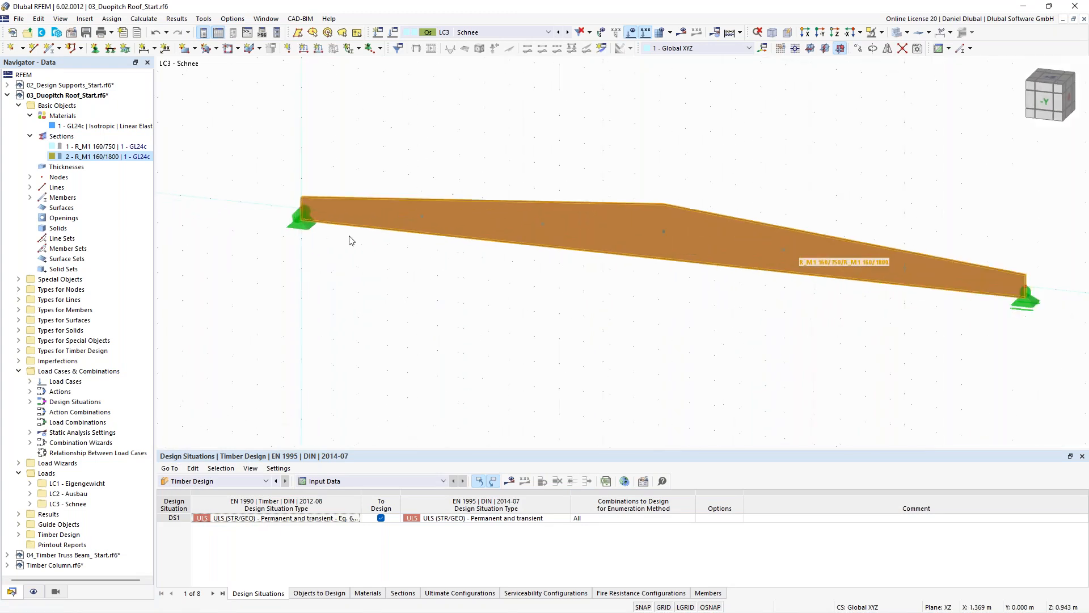
click(423, 218)
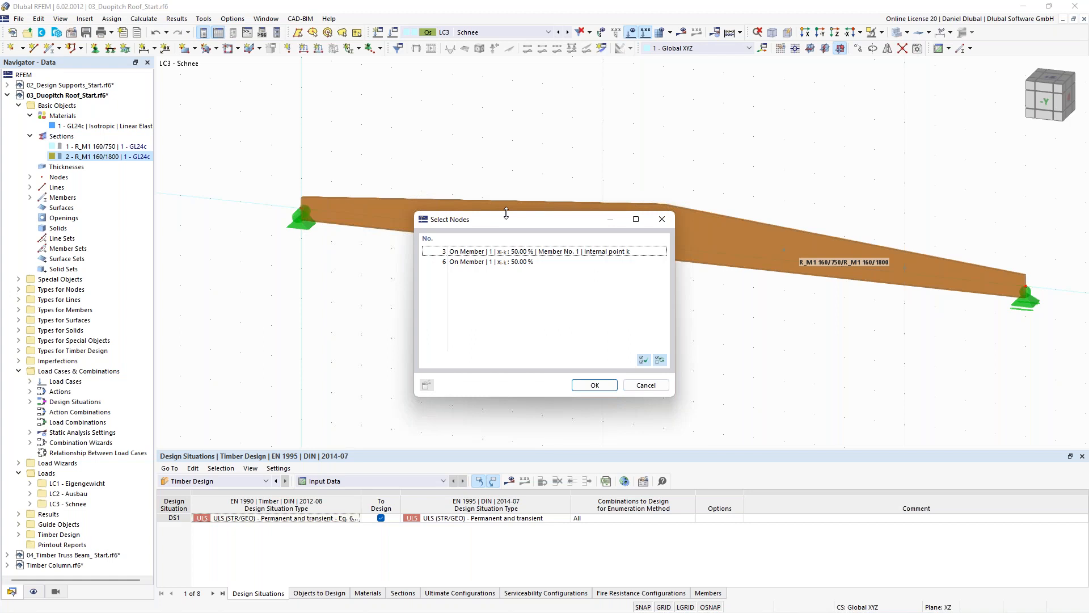
key(Escape)
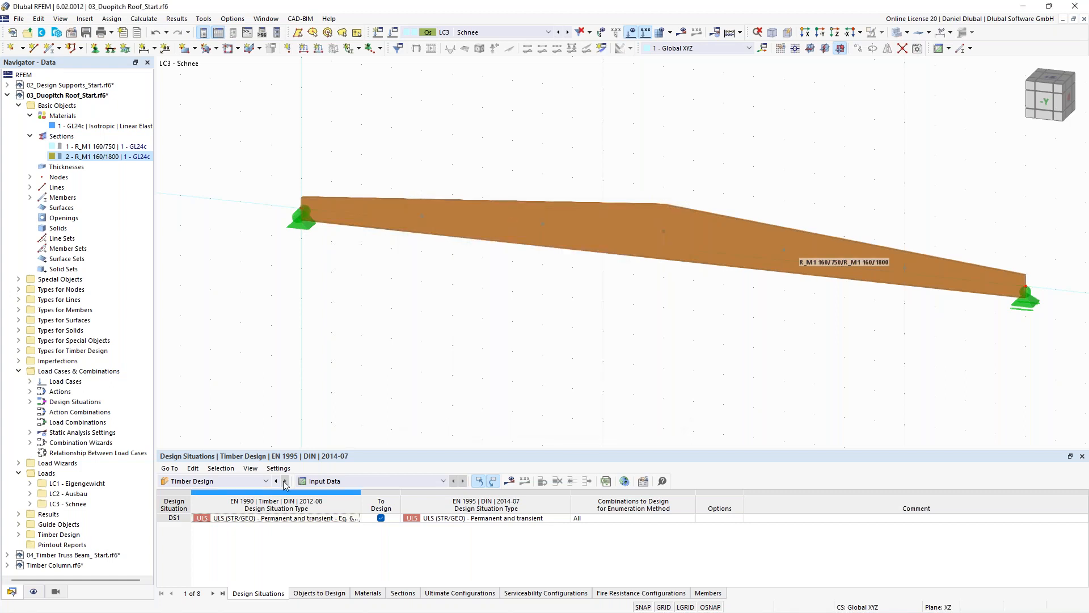
scroll(431, 304, down, 2)
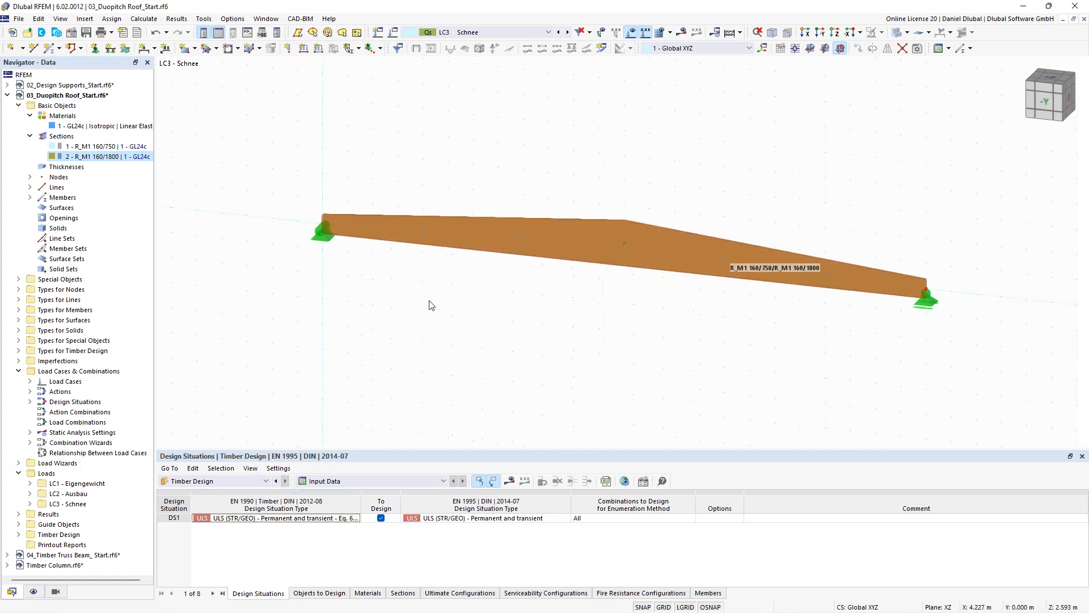
scroll(505, 274, up, 1)
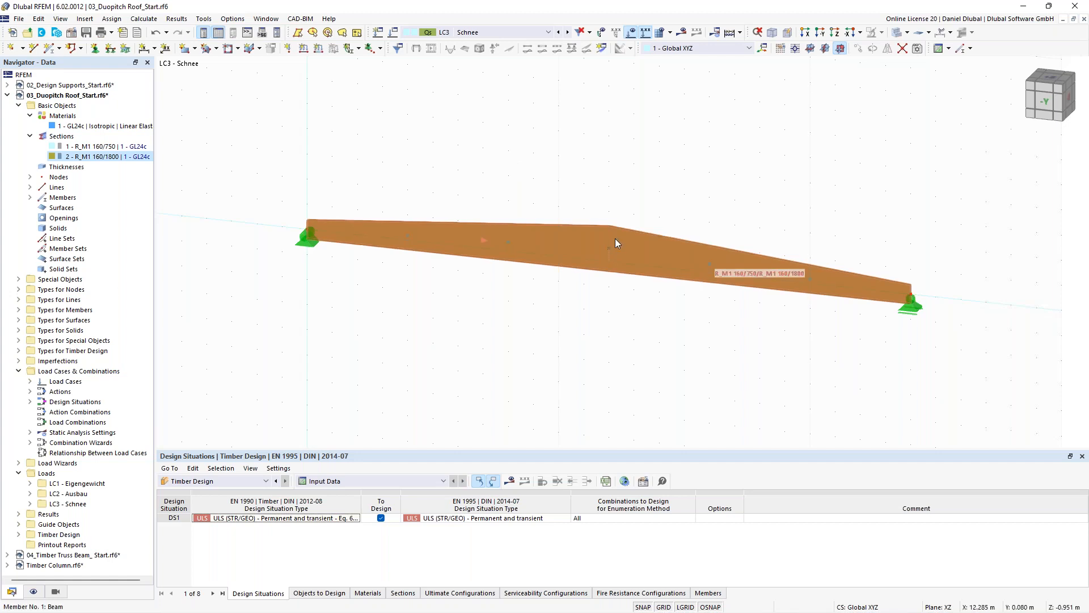
scroll(572, 181, up, 1)
middle_drag(556, 180, 528, 181)
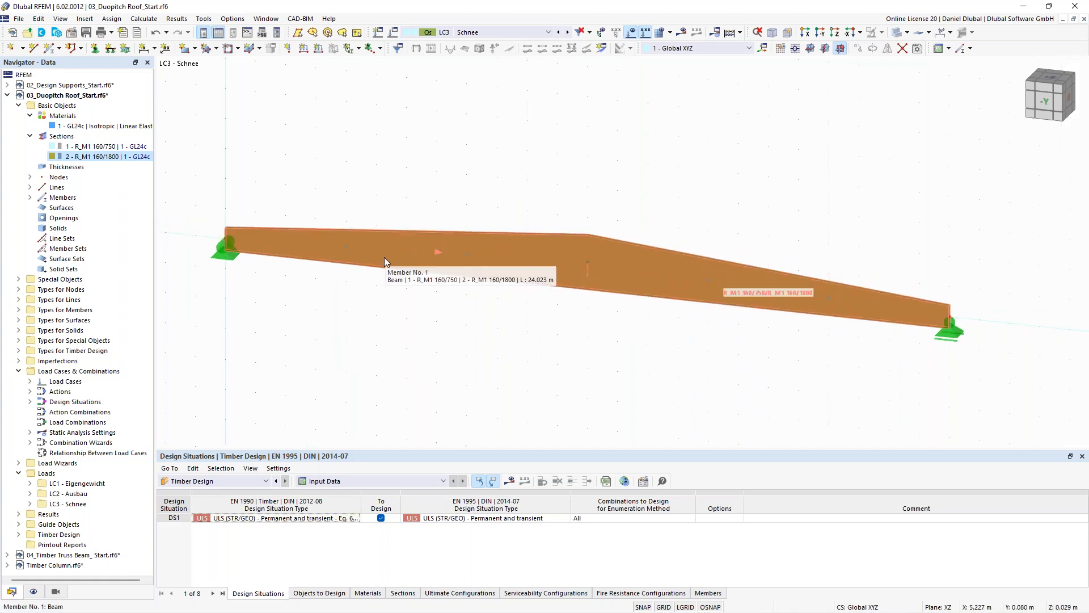
Check the saddle beam's on-member nodes and create a new effective lengths definition in its timber design types.
double_click(498, 250)
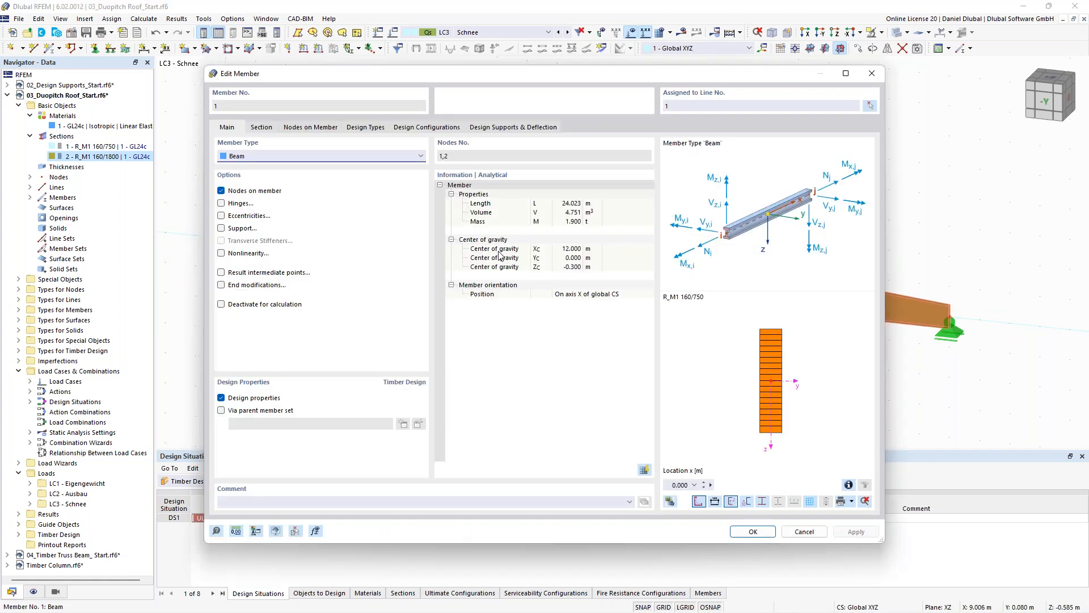
click(332, 129)
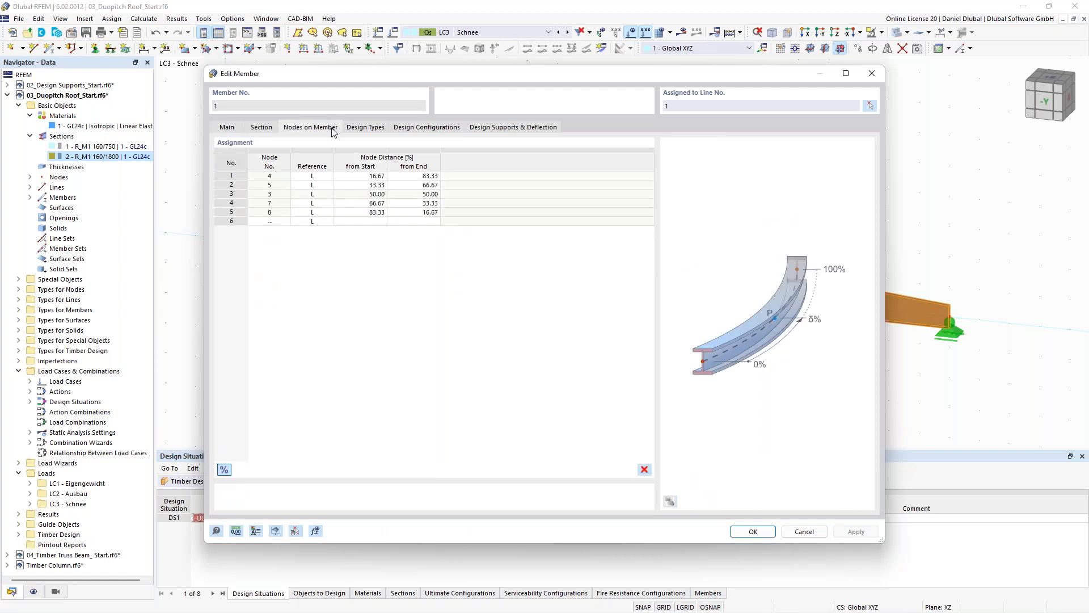
click(365, 128)
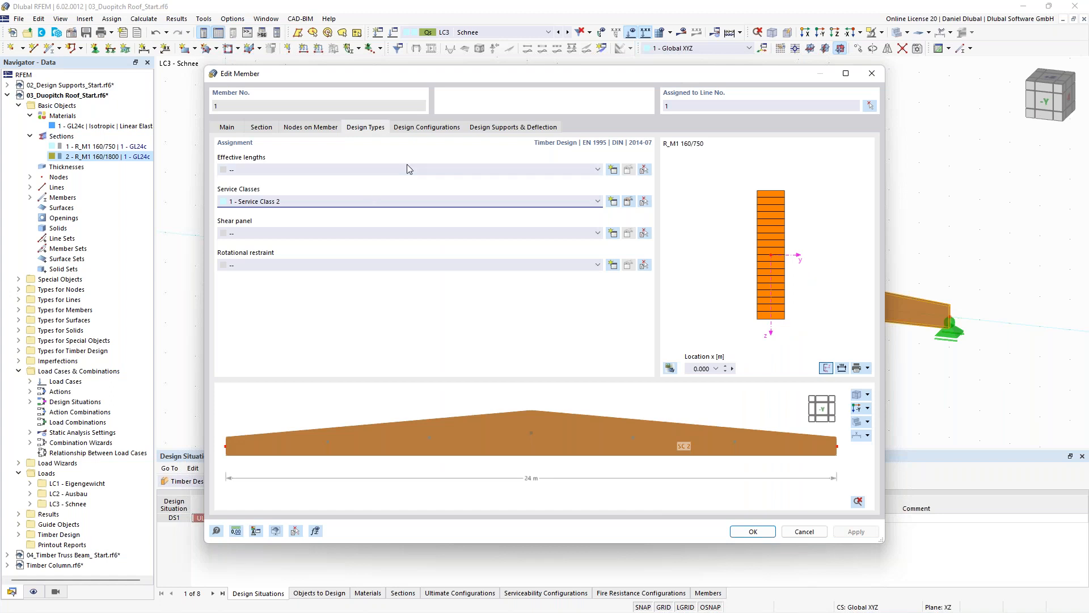
click(552, 171)
click(586, 185)
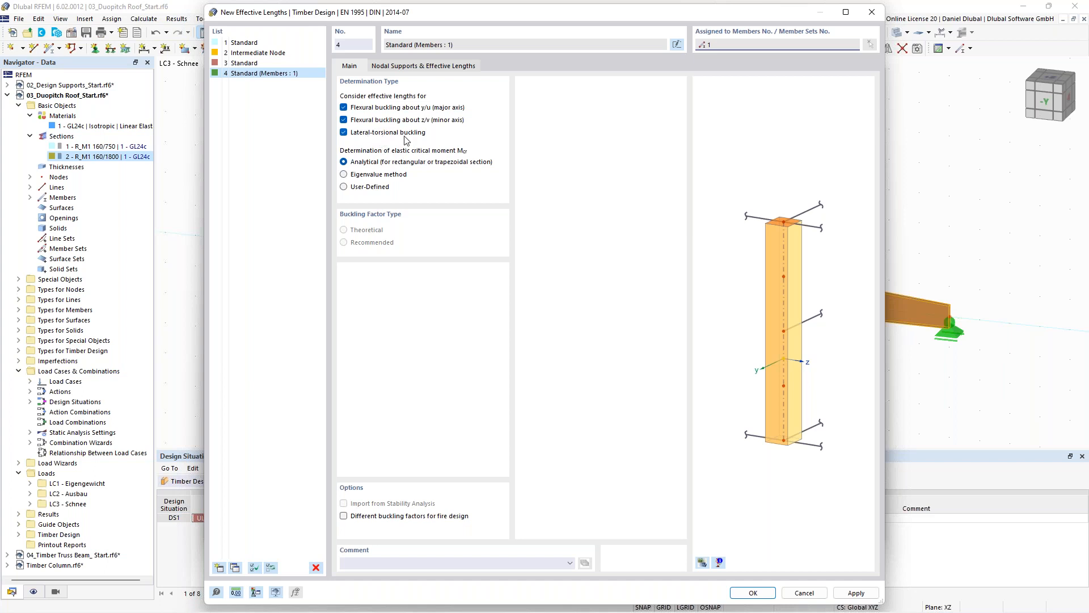
Import the saddle beam's intermediate nodes into the nodal supports of the new effective length by picking the member in the model.
click(412, 70)
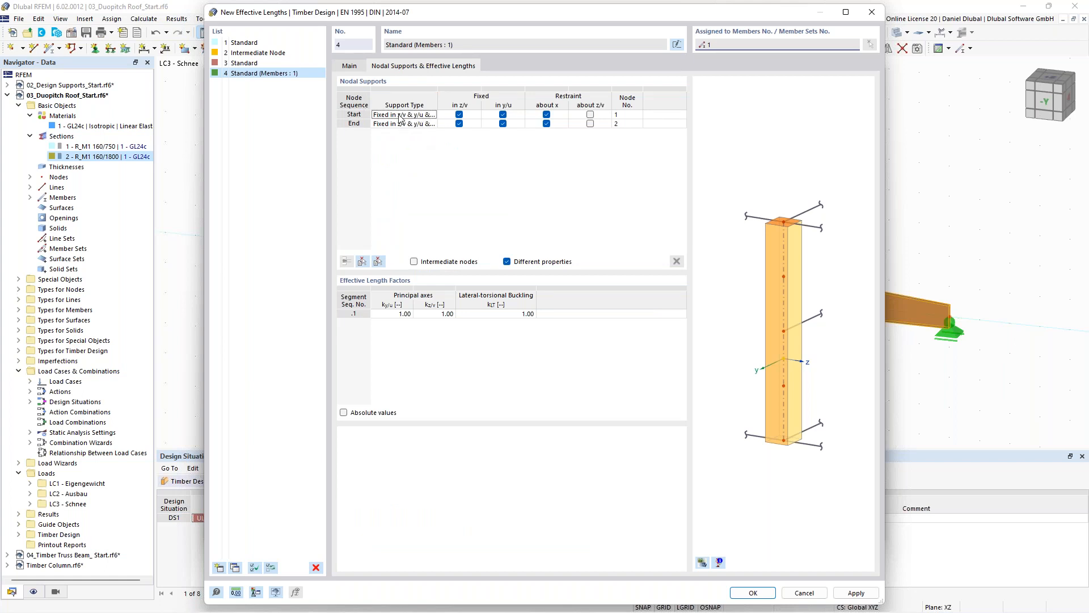
click(363, 265)
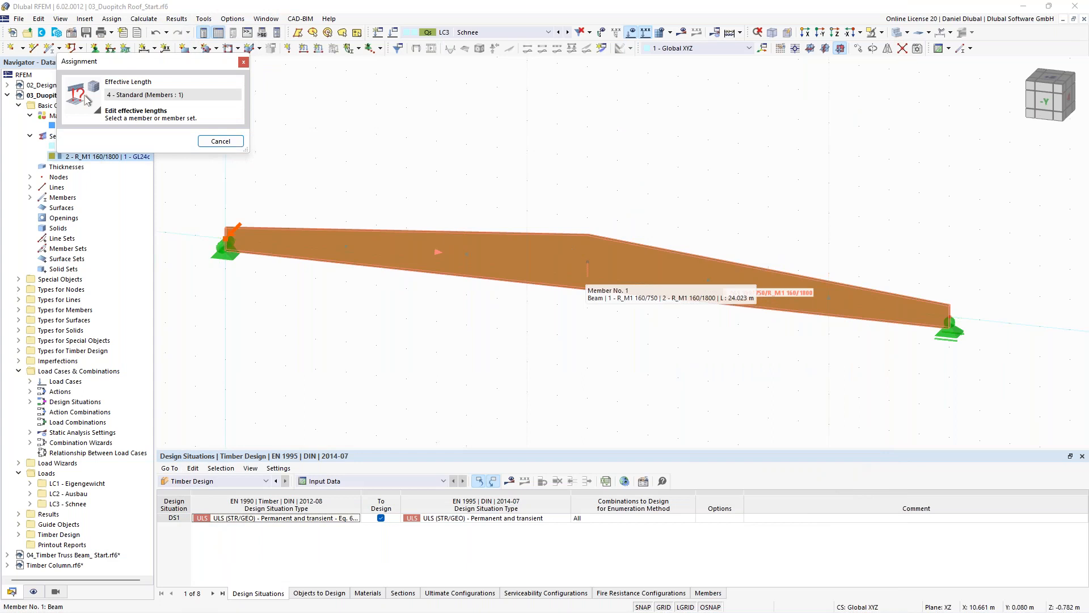
click(551, 266)
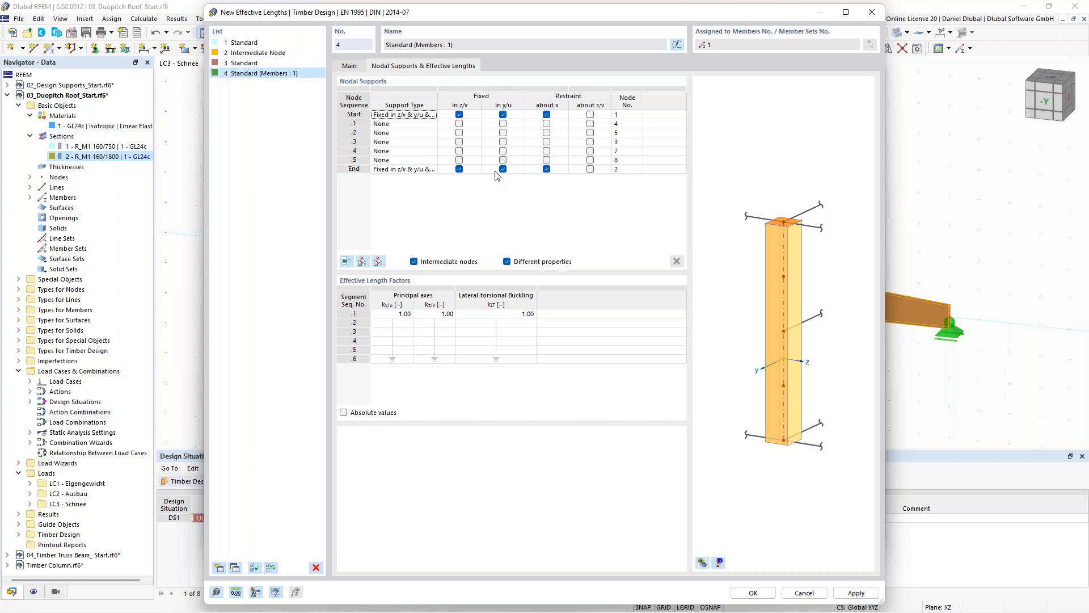
Fix all five intermediate nodes of member 1 in y/u in the nodal supports of effective length 4.
click(503, 125)
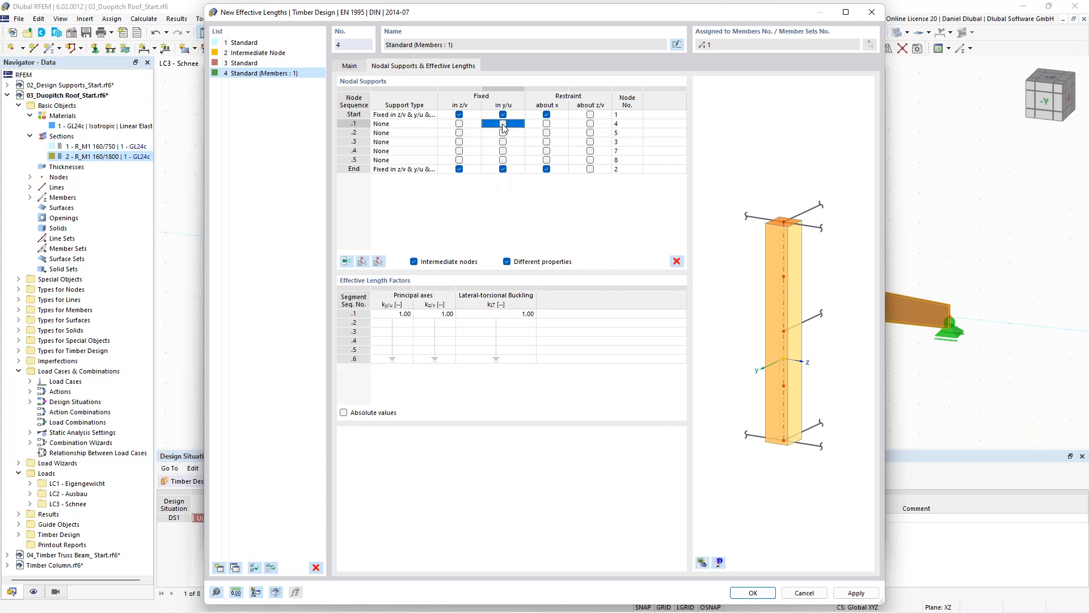
click(502, 124)
click(503, 133)
click(503, 132)
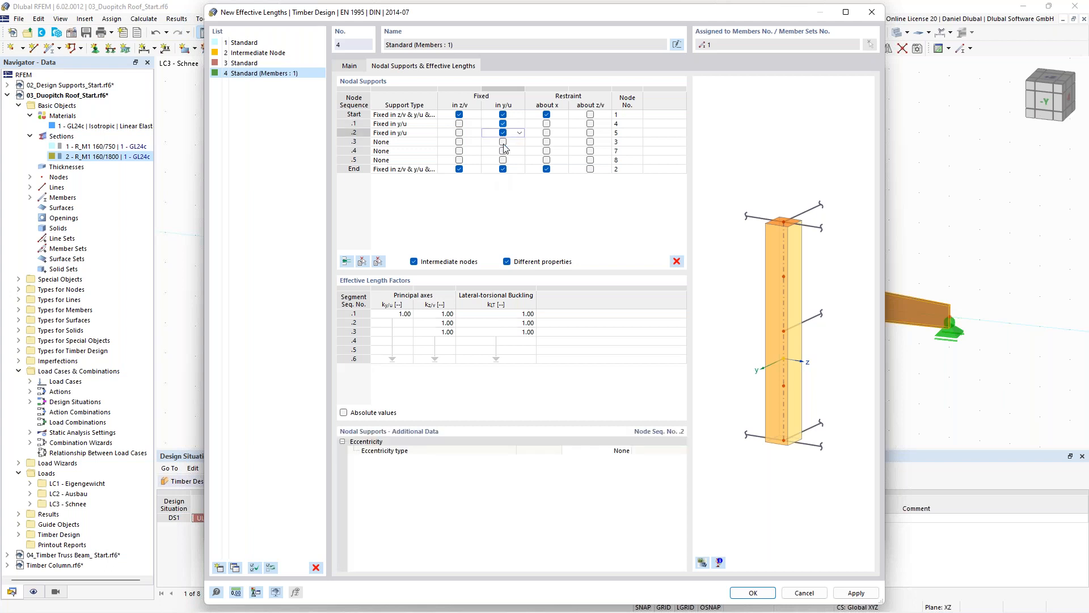
click(503, 143)
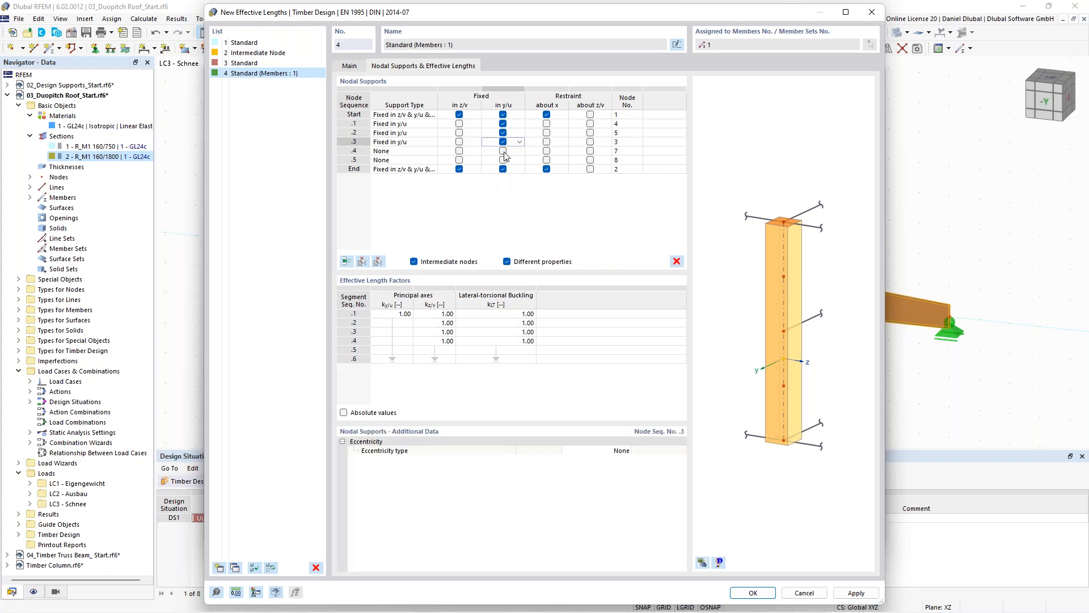
click(502, 151)
click(503, 160)
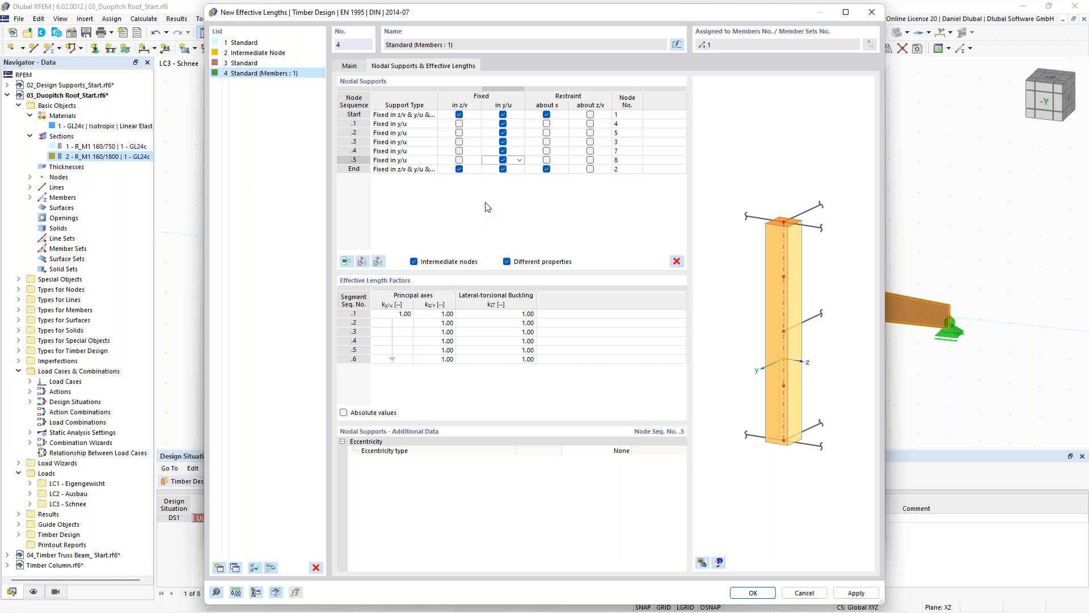
Show the whole model in the effective lengths preview and examine the intermediate nodes along the duopitch beam.
click(703, 561)
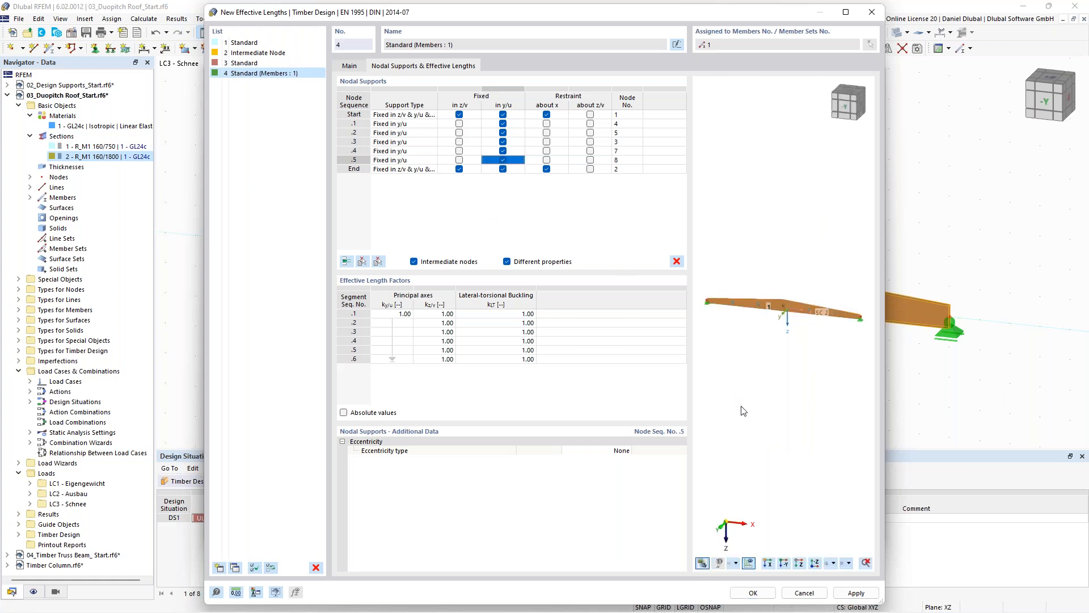
scroll(787, 305, up, 5)
middle_drag(824, 266, 691, 236)
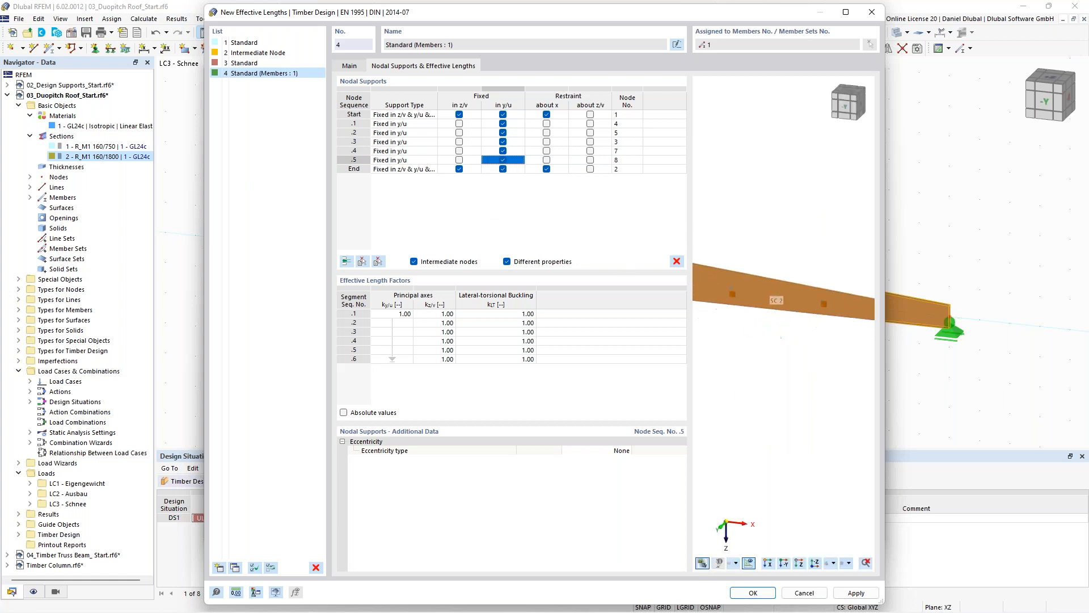
scroll(812, 276, down, 1)
middle_drag(829, 279, 799, 256)
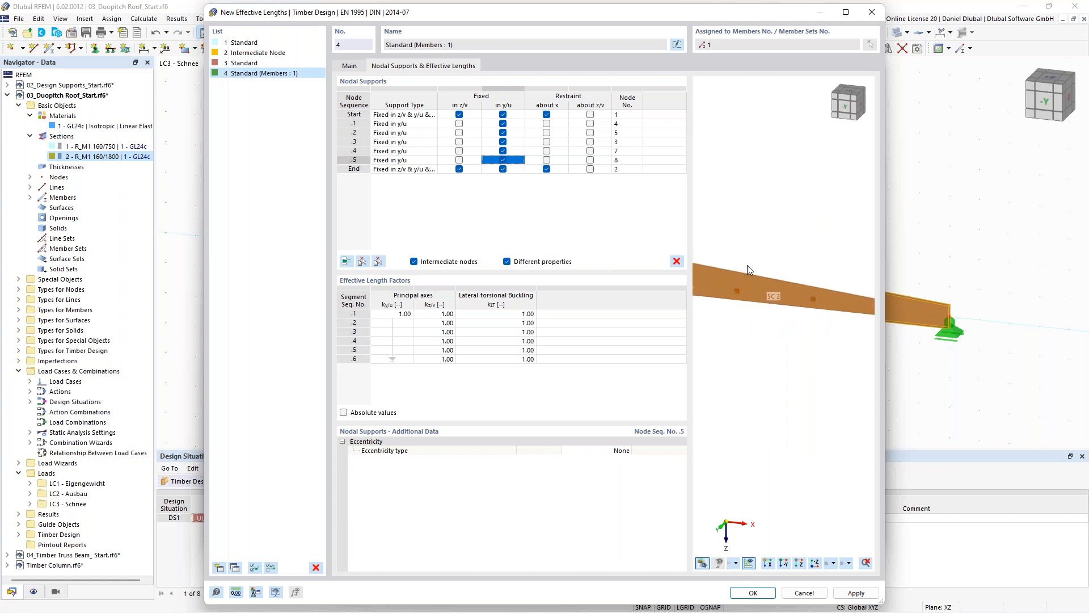
scroll(754, 248, down, 1)
middle_drag(749, 233, 831, 245)
mouse_move(732, 249)
middle_down()
mouse_move(829, 241)
mouse_move(736, 238)
middle_up()
scroll(805, 275, up, 2)
scroll(828, 249, down, 2)
scroll(848, 248, down, 1)
middle_drag(836, 245, 744, 242)
scroll(818, 285, up, 3)
scroll(832, 263, down, 1)
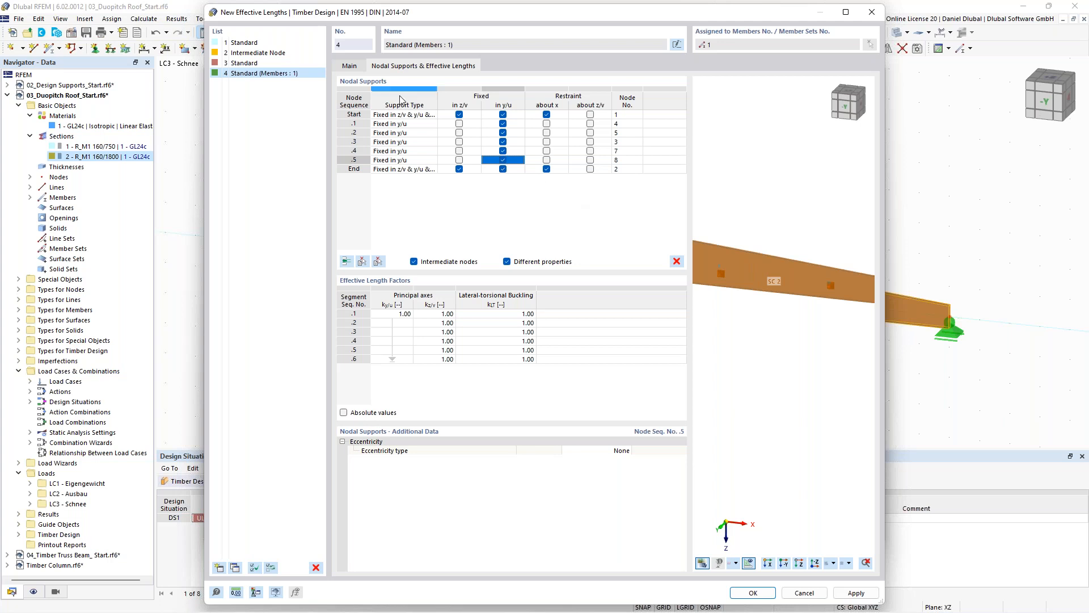
Review the effective length determination settings and compare the nodal supports with the beam preview.
click(356, 70)
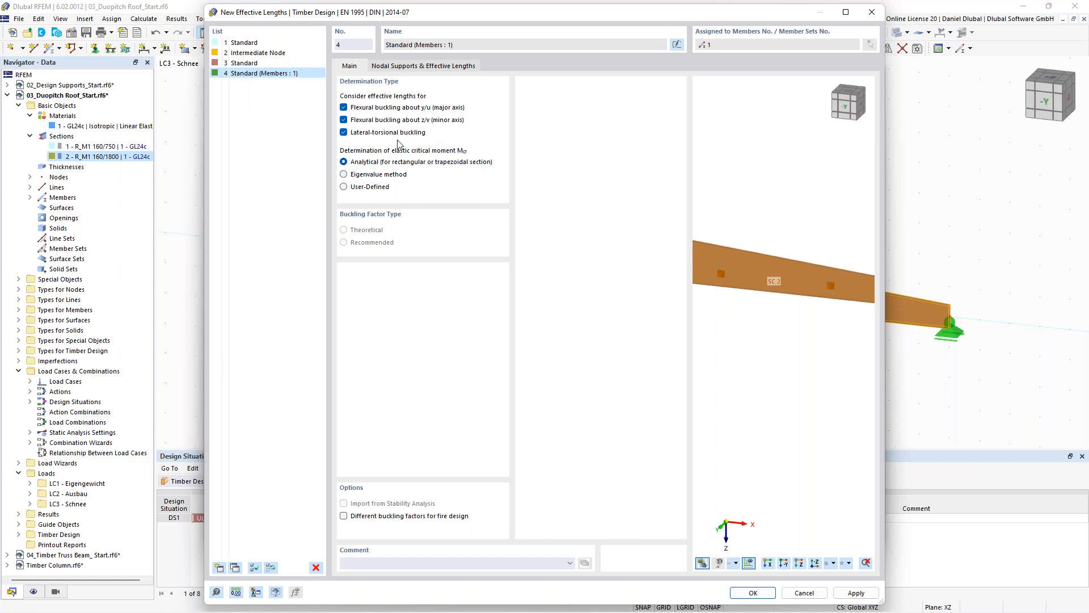
click(423, 66)
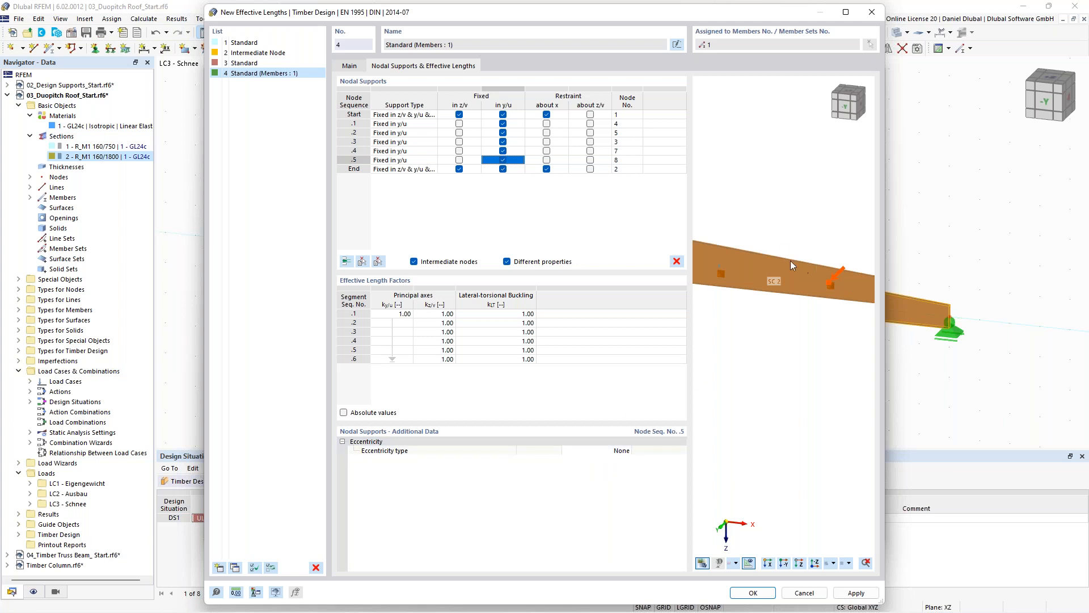
scroll(802, 264, down, 2)
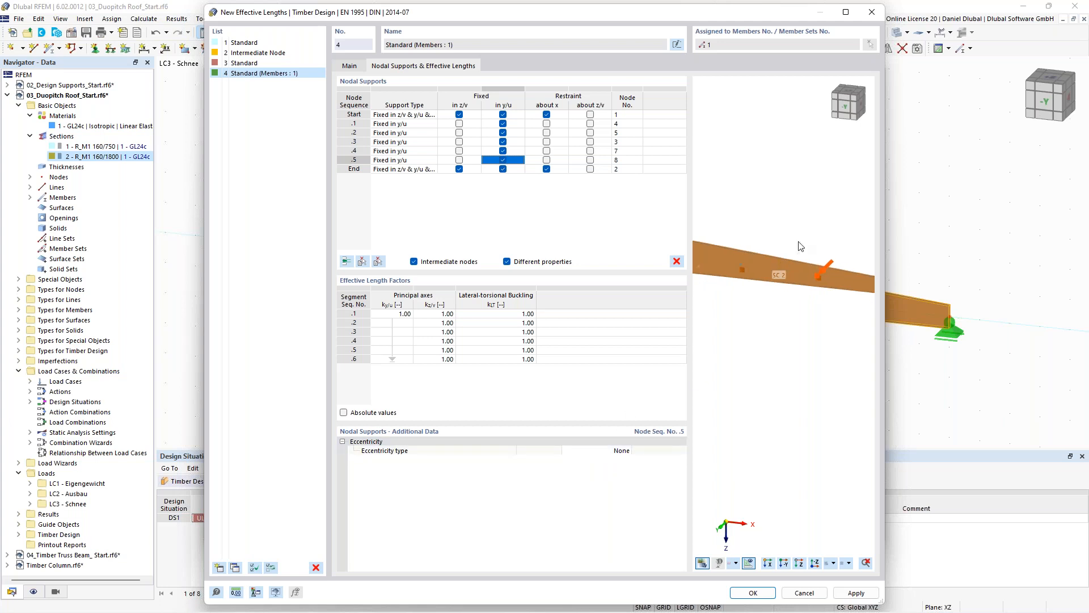
click(352, 66)
click(421, 68)
scroll(819, 253, up, 3)
scroll(818, 249, down, 2)
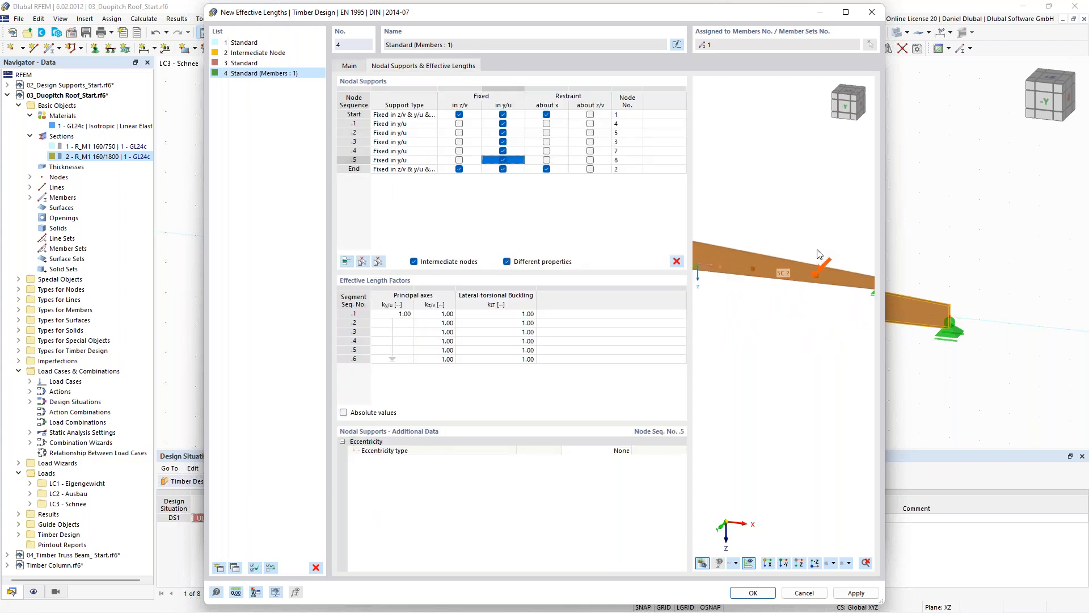
middle_drag(756, 228, 818, 254)
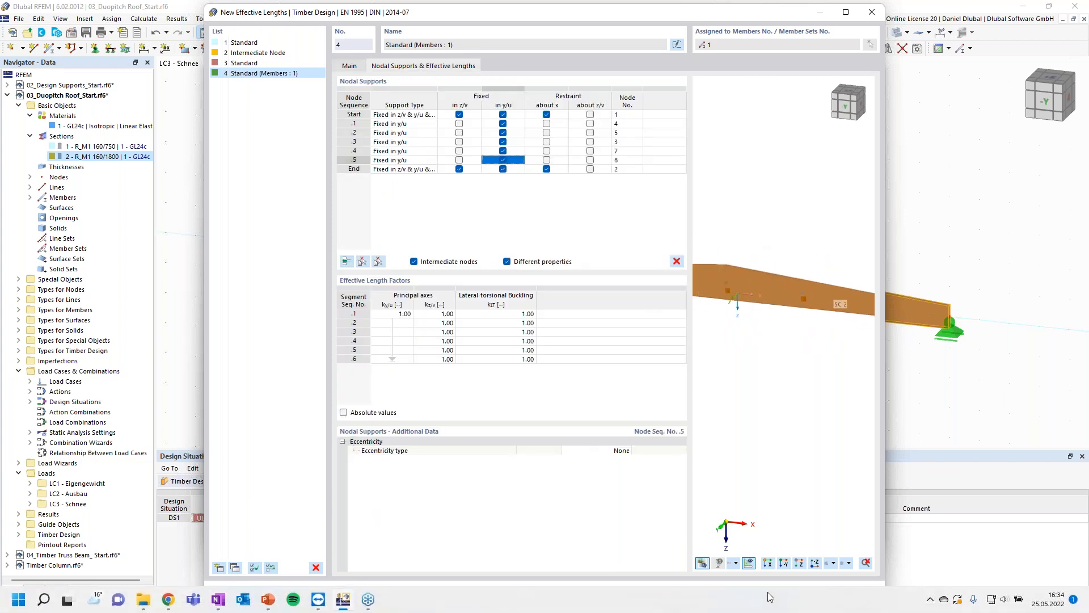
Accept the new effective lengths and the member edits, and examine the effective length factors along the beam.
click(761, 594)
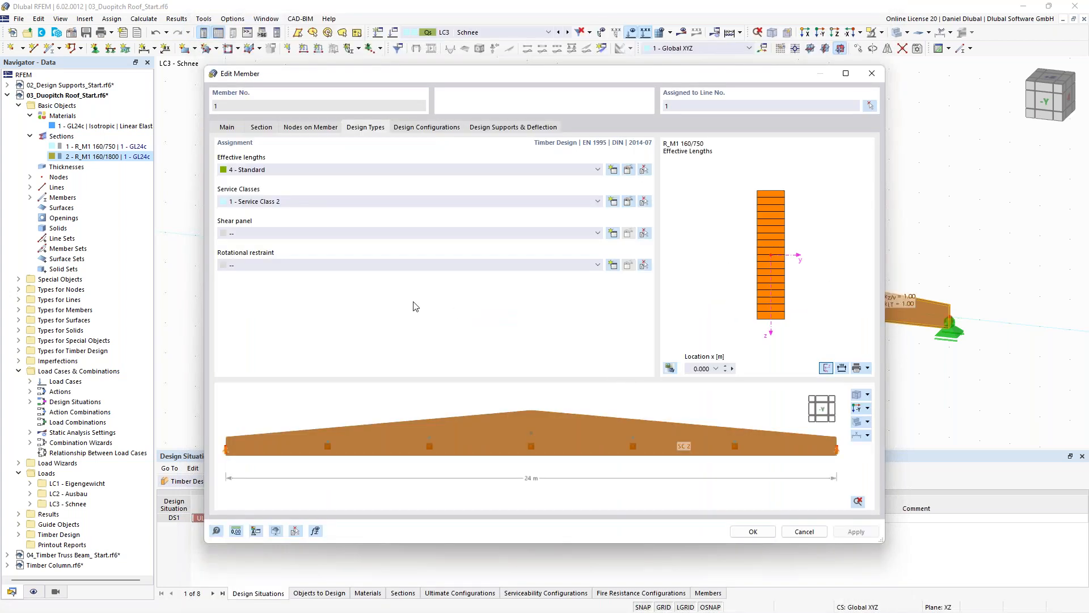
click(758, 534)
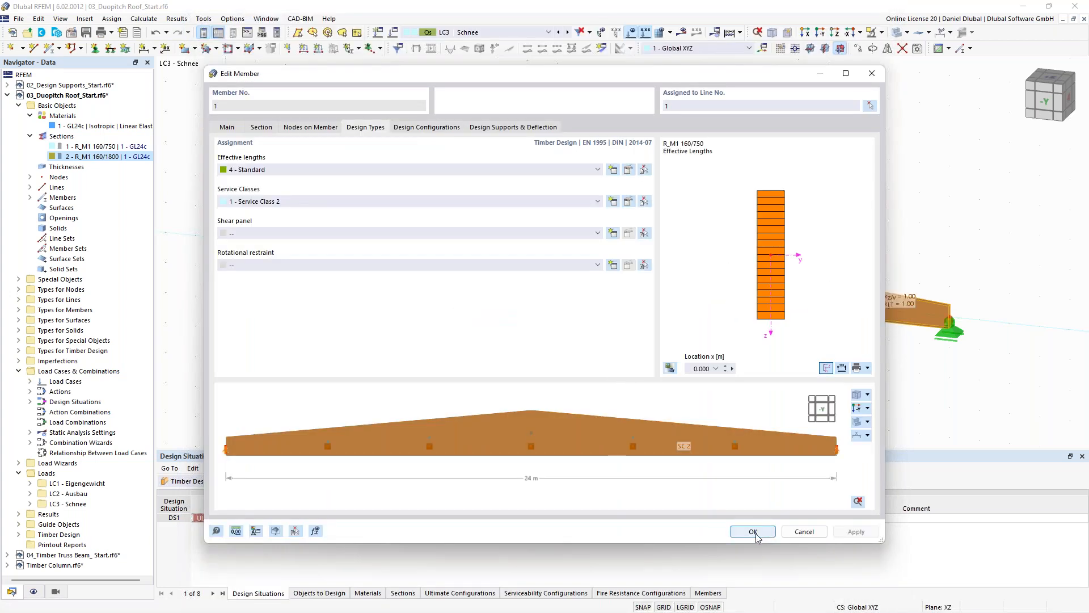
scroll(499, 247, down, 1)
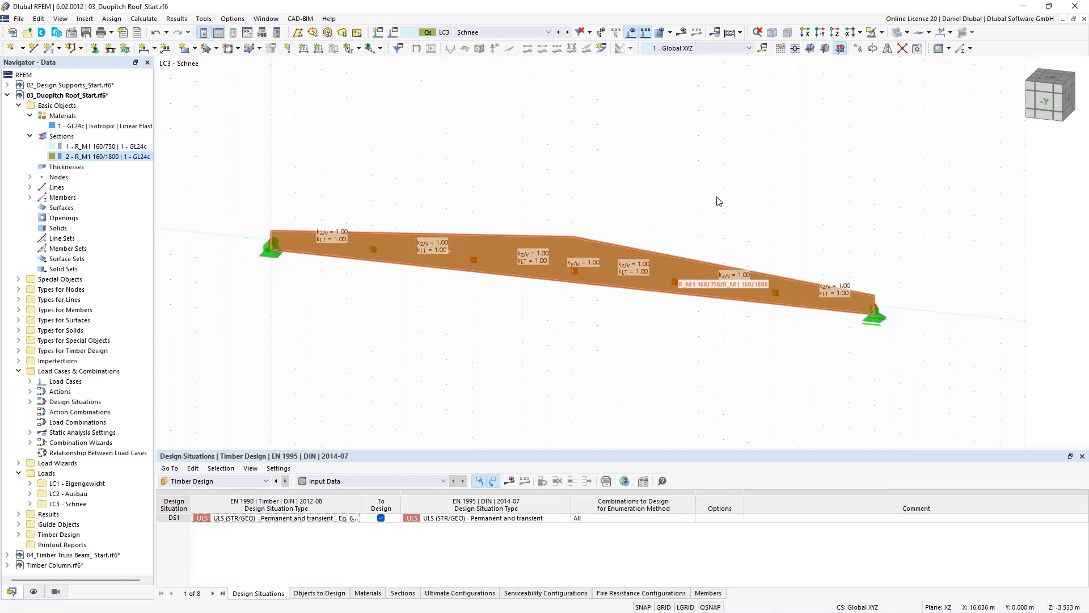
middle_drag(732, 189, 707, 170)
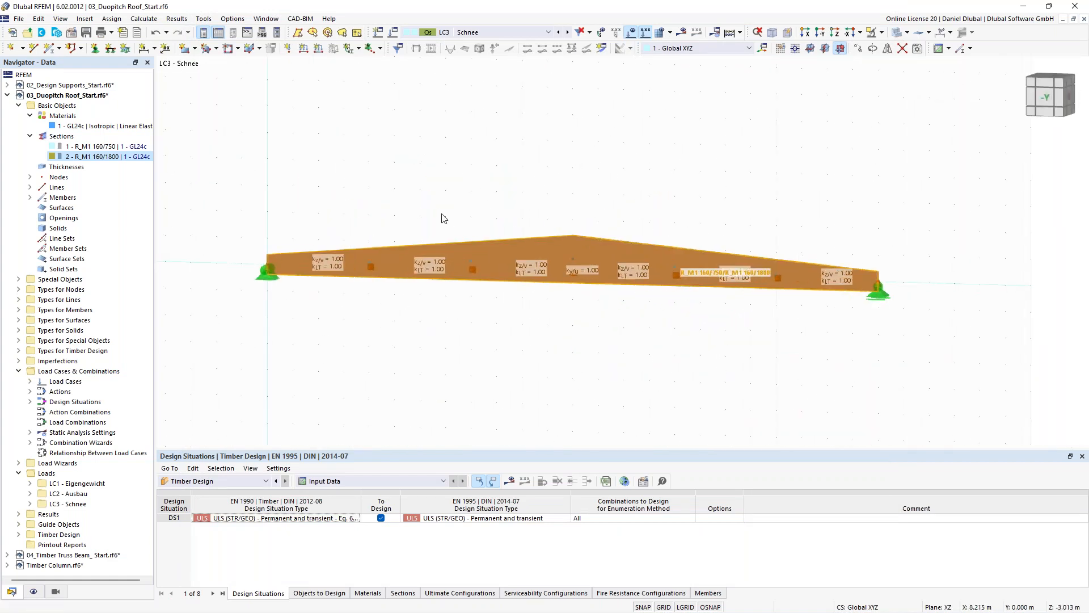
middle_drag(455, 192, 486, 181)
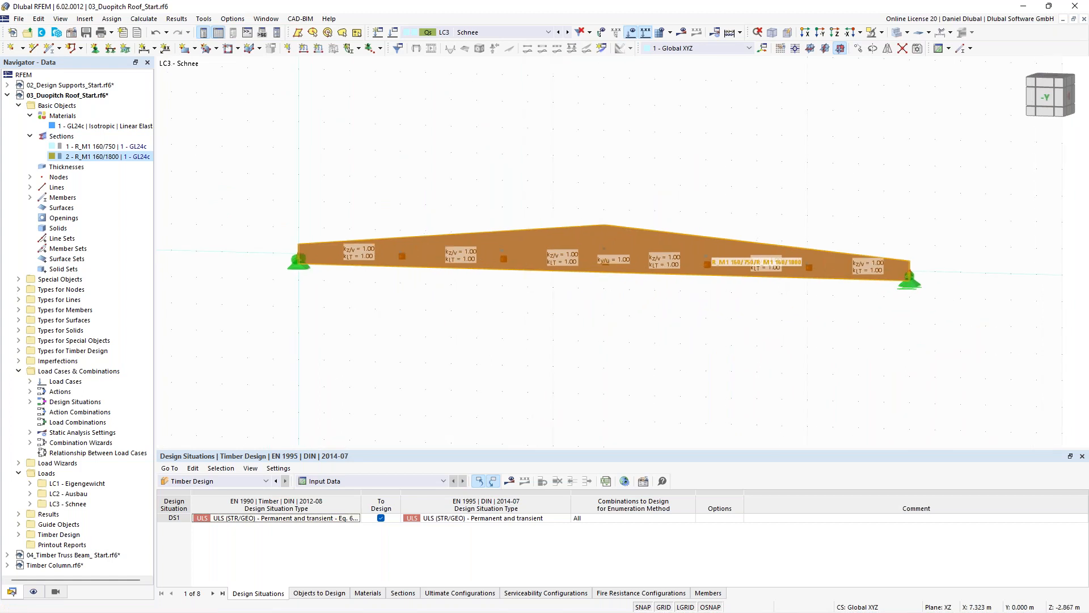
scroll(470, 240, up, 1)
ctrl+middle_drag(470, 241, 443, 254)
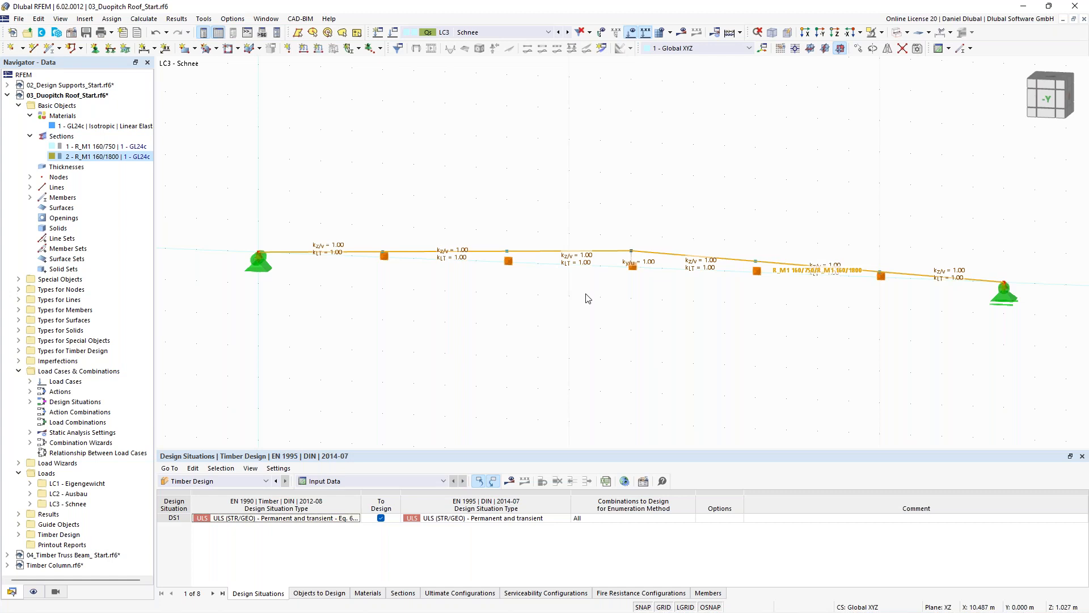
scroll(332, 214, down, 1)
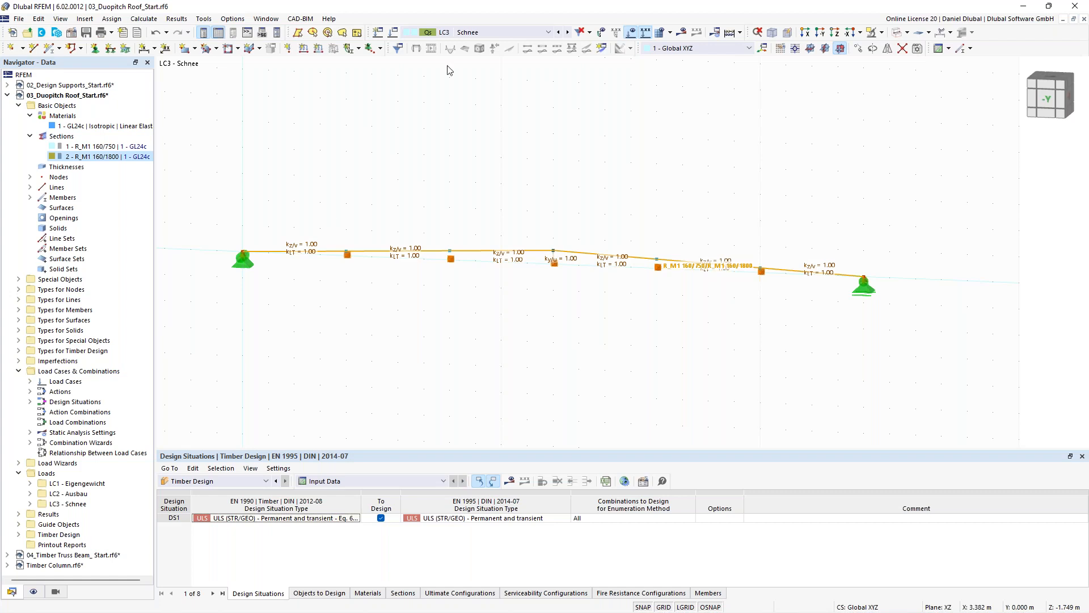
Rename load case LC1 to Self-weight and LC2 to Permanent.
click(493, 34)
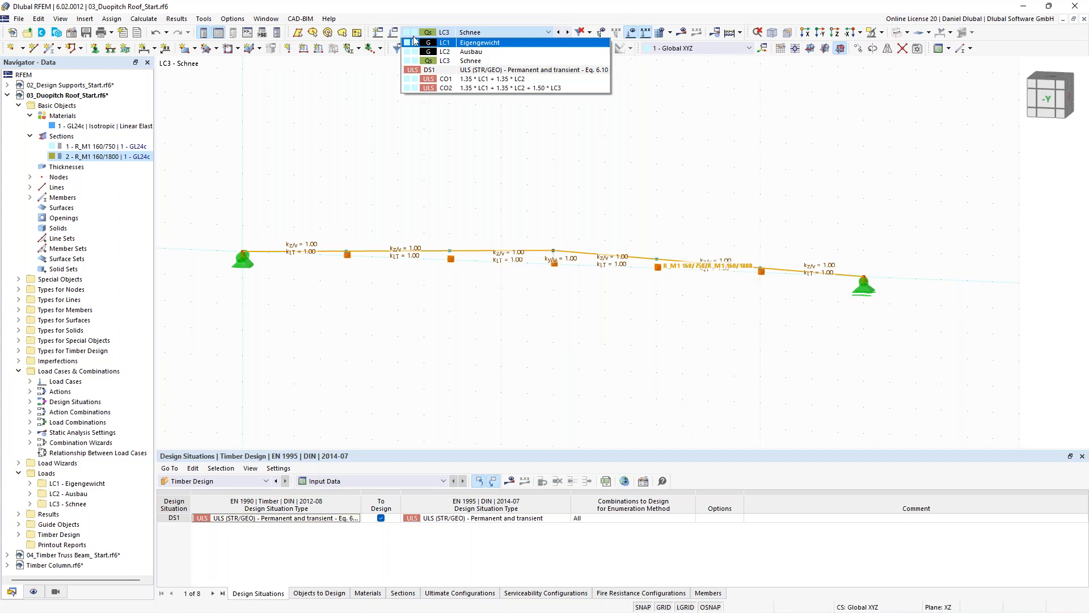
click(376, 103)
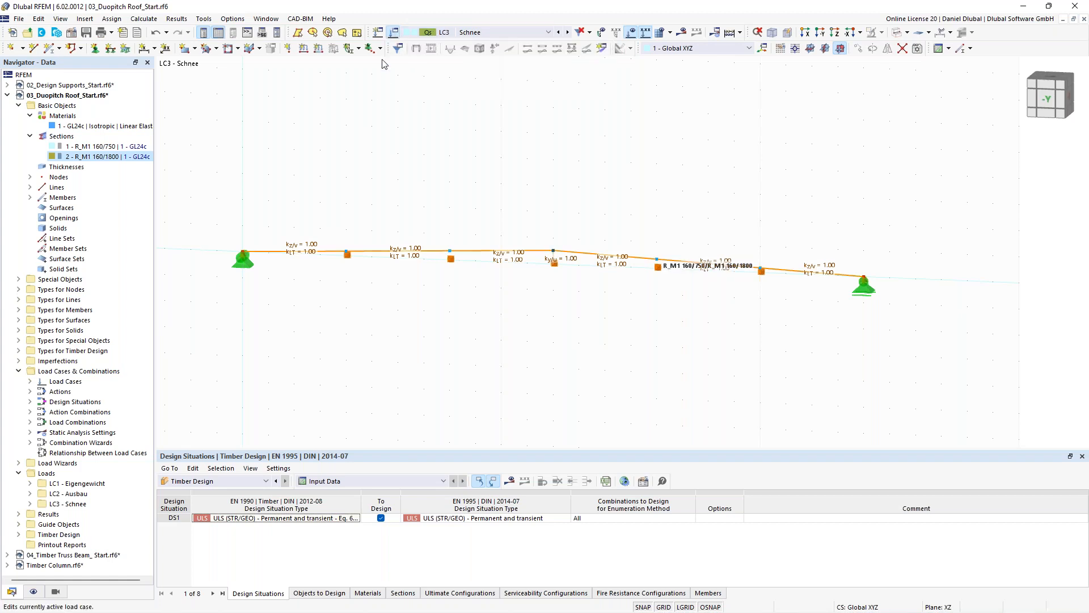
click(238, 111)
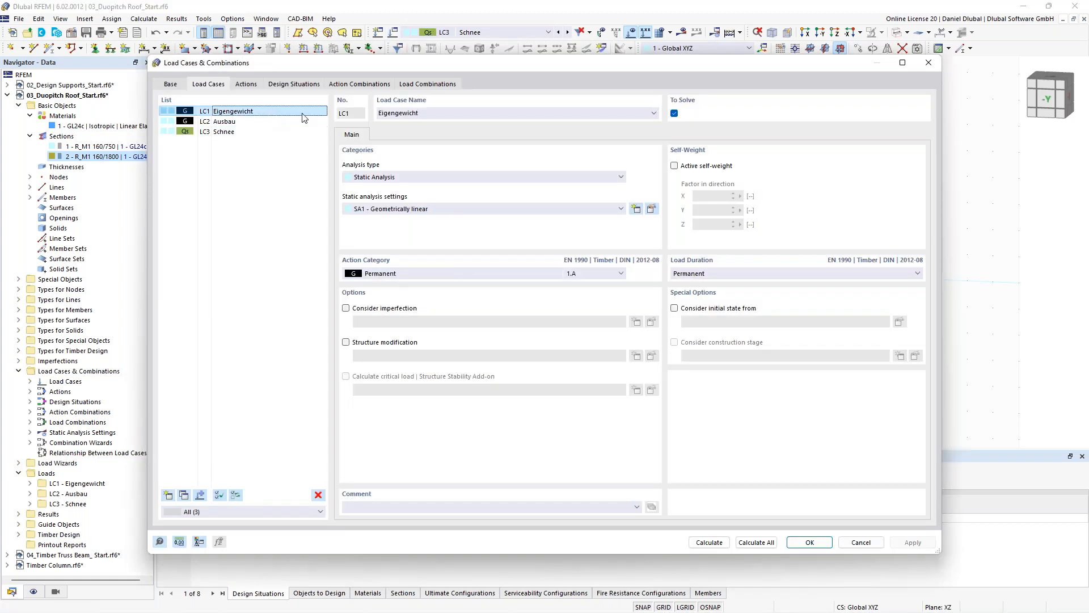
double_click(391, 113)
text(S)
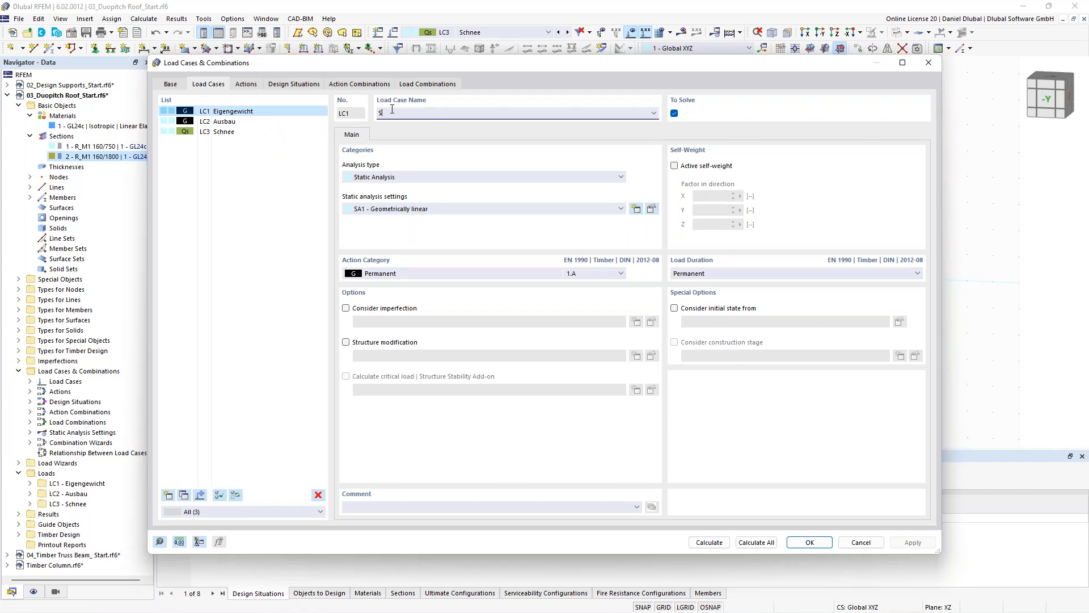
key(Return)
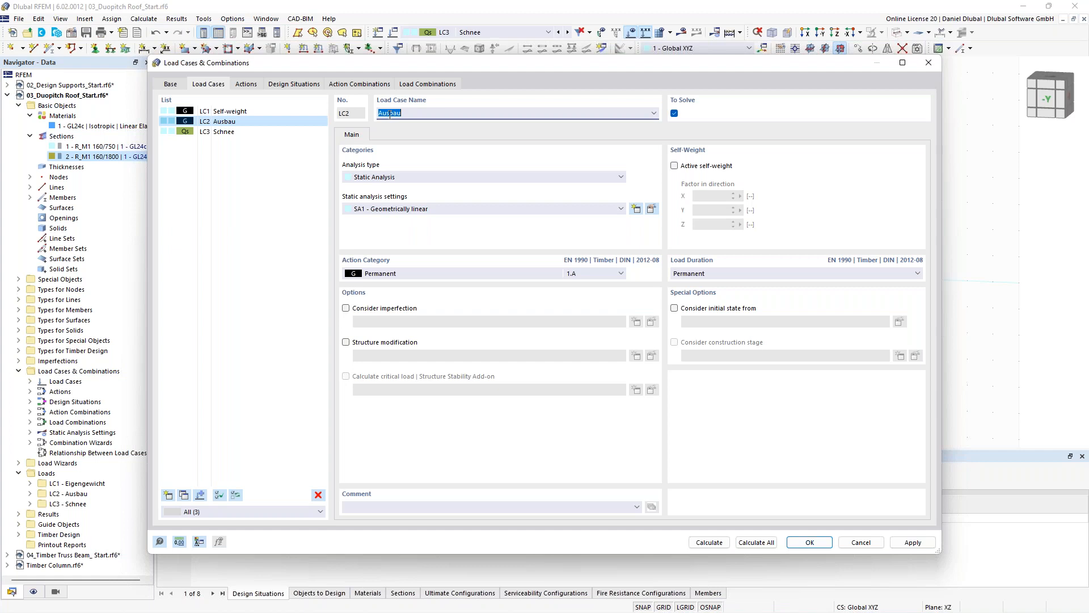
text(Permanent)
key(Return)
Rename load case LC3 to Snow and accept the load case changes with LC1 as the active case.
click(387, 113)
double_click(387, 113)
text(Snow)
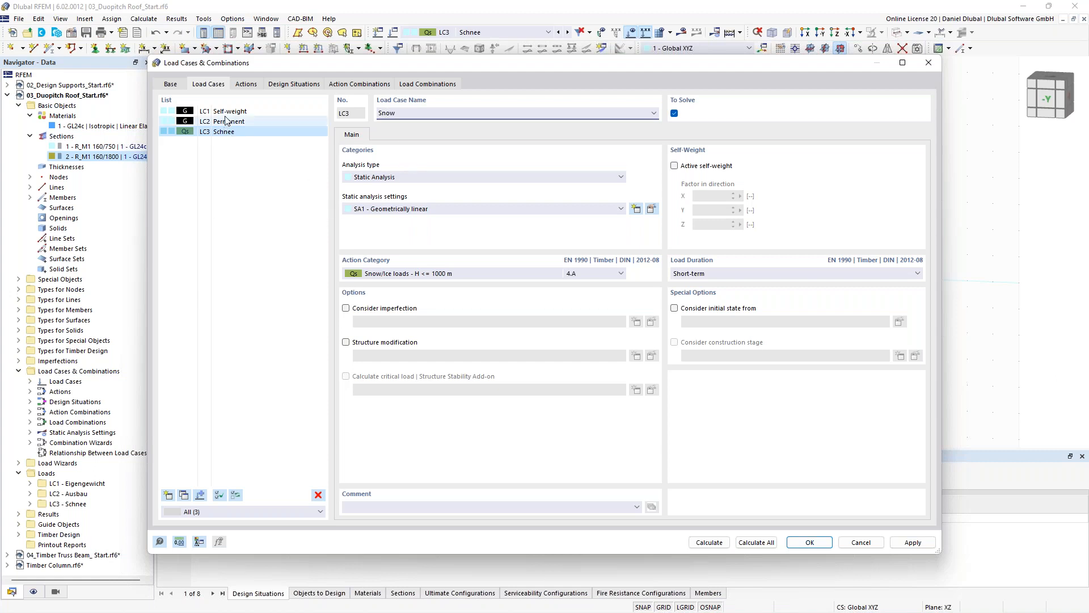
click(269, 111)
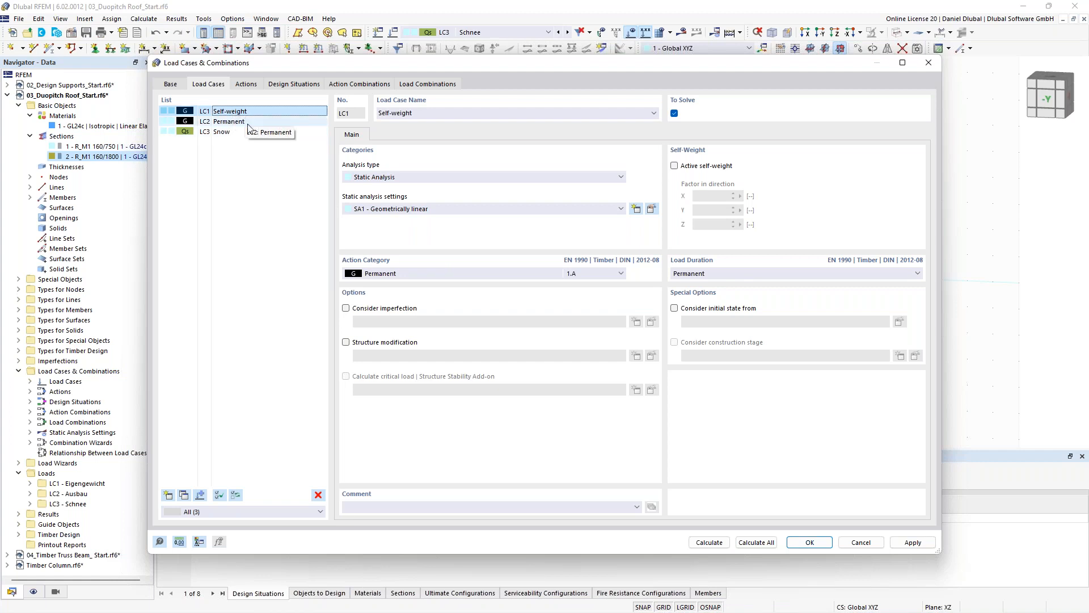
click(806, 543)
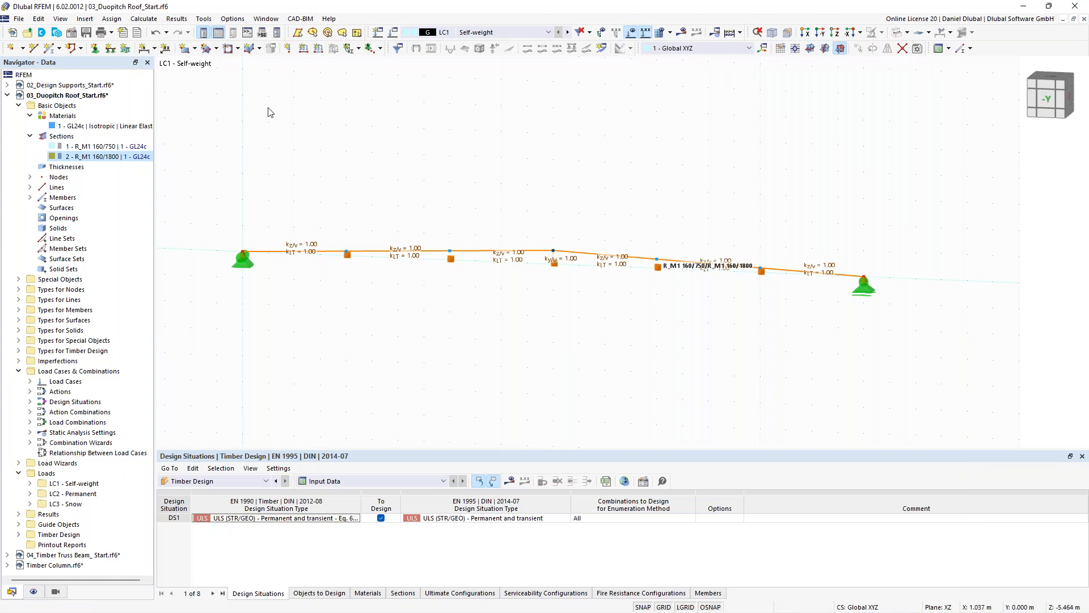
Add a uniform member load of 1.02 kN/m in load case LC1 Self-weight to member 1.
click(320, 49)
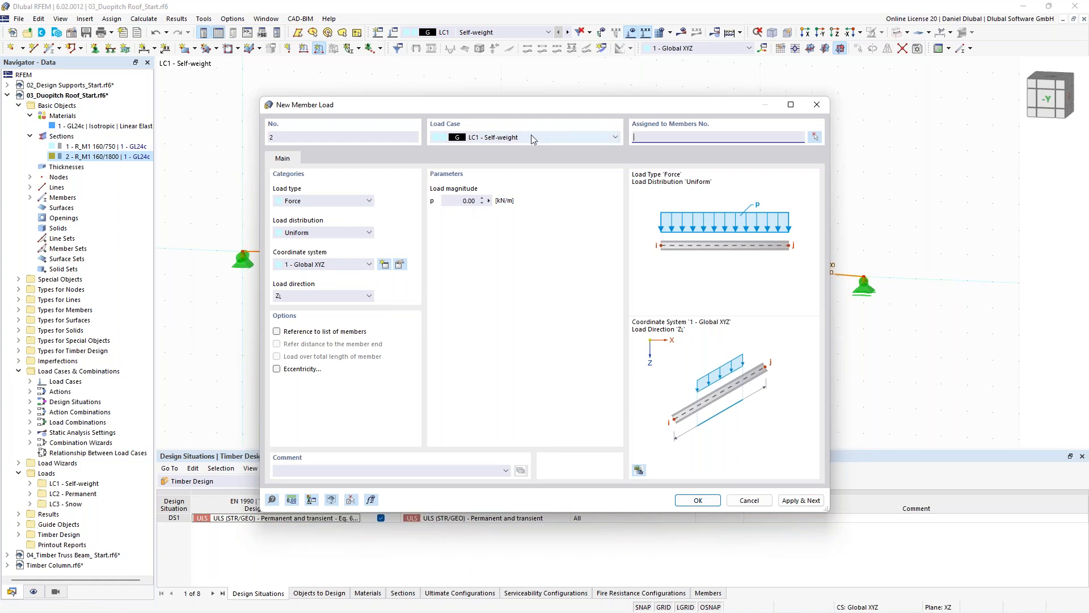
click(461, 200)
text(1,02)
click(814, 137)
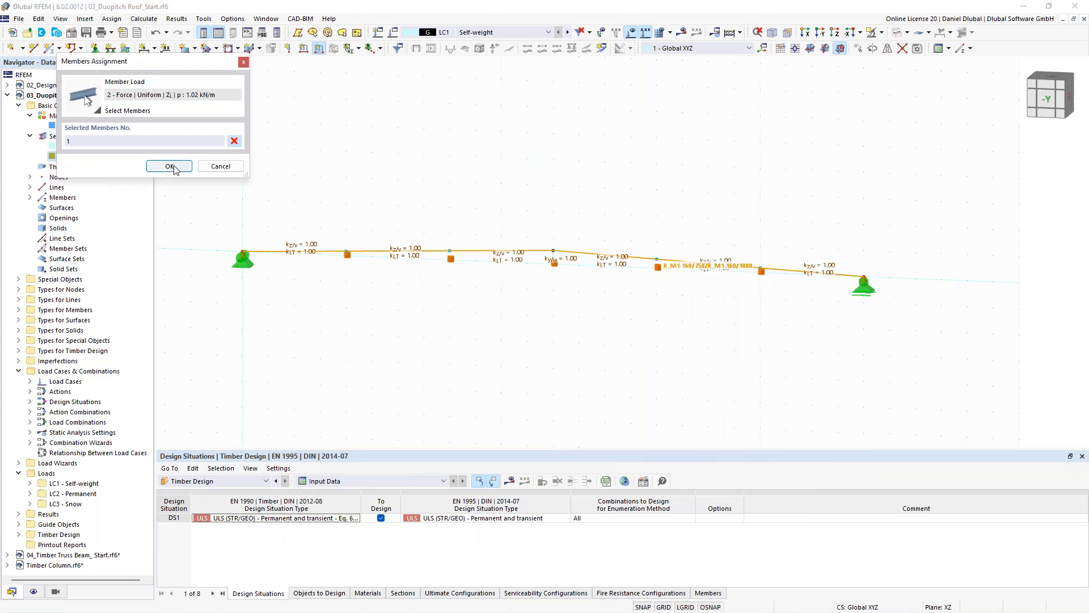
click(169, 166)
click(802, 501)
Add a uniform member load of 2.7 kN/m in load case LC2 Permanent to member 1.
click(520, 136)
click(492, 155)
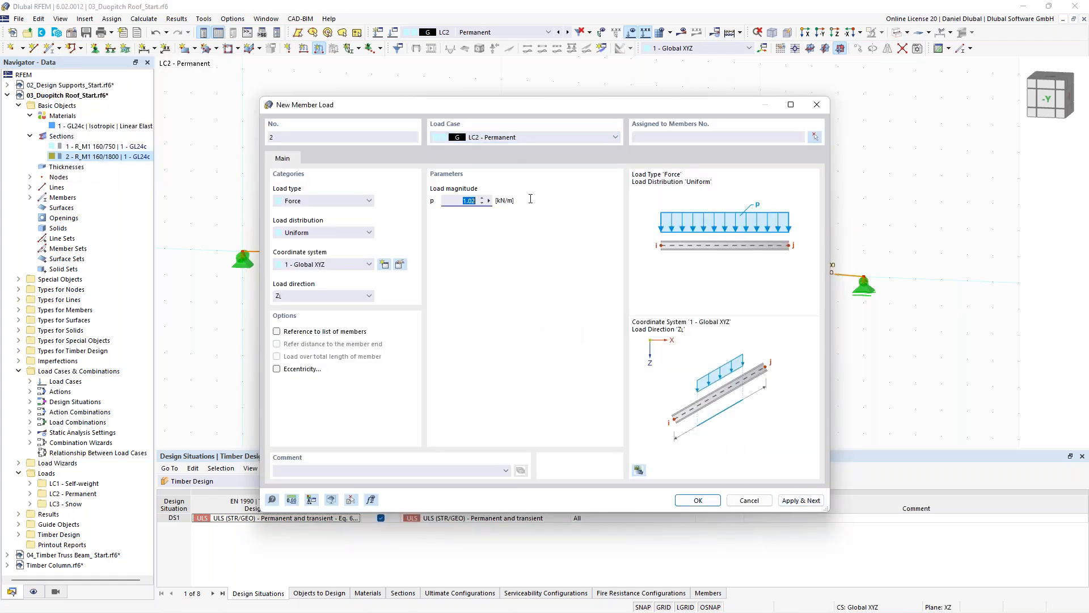
text(2.7)
click(816, 138)
click(533, 252)
click(169, 166)
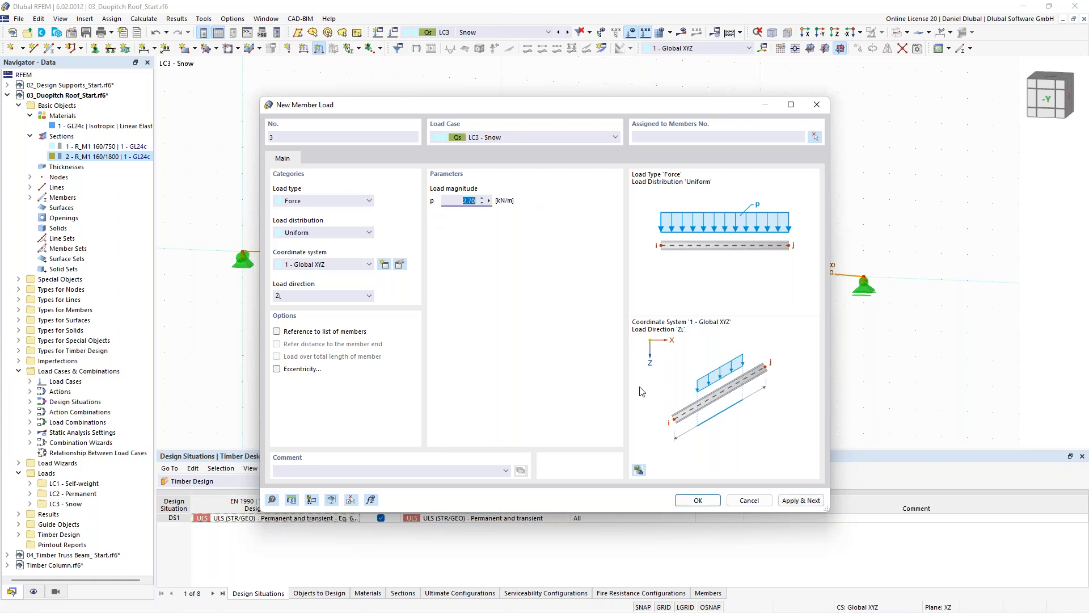
Add a uniform member load of 3.15 kN/m in LC3 Snow to member 1, directed in global Z on projected length.
text(3.15)
click(696, 499)
double_click(570, 184)
click(321, 295)
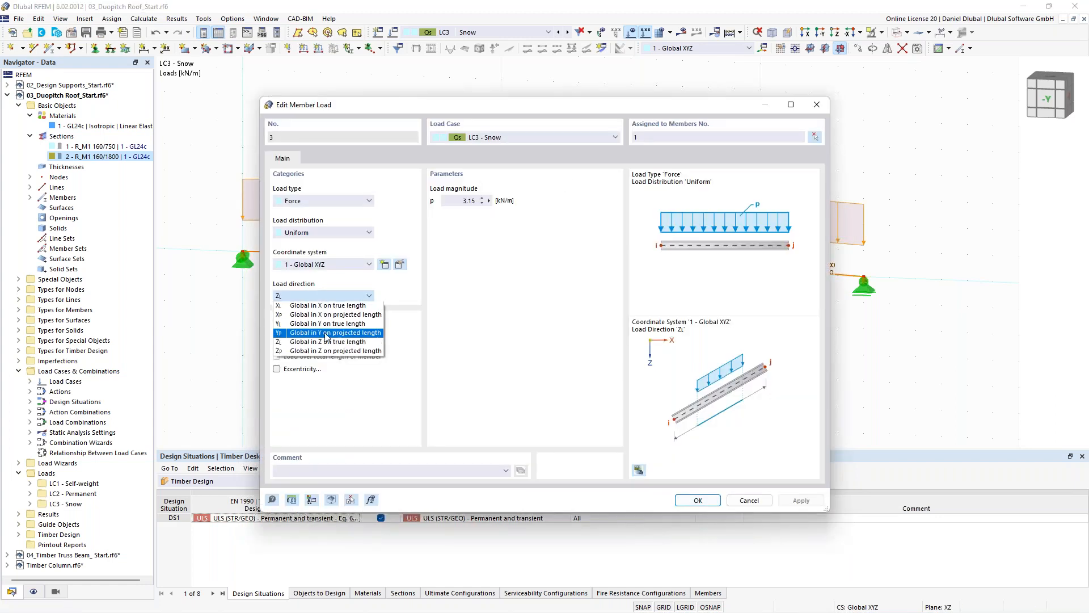
click(327, 351)
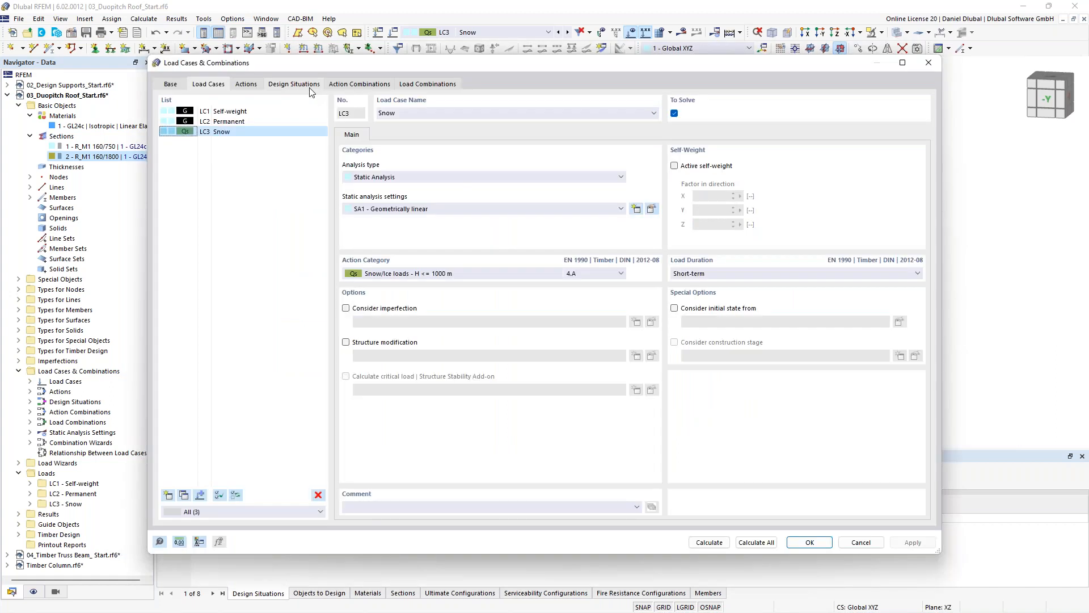
Assign the combination wizard 'Load combinations | SA1 - Geometrically linear' to design situation DS1.
click(310, 88)
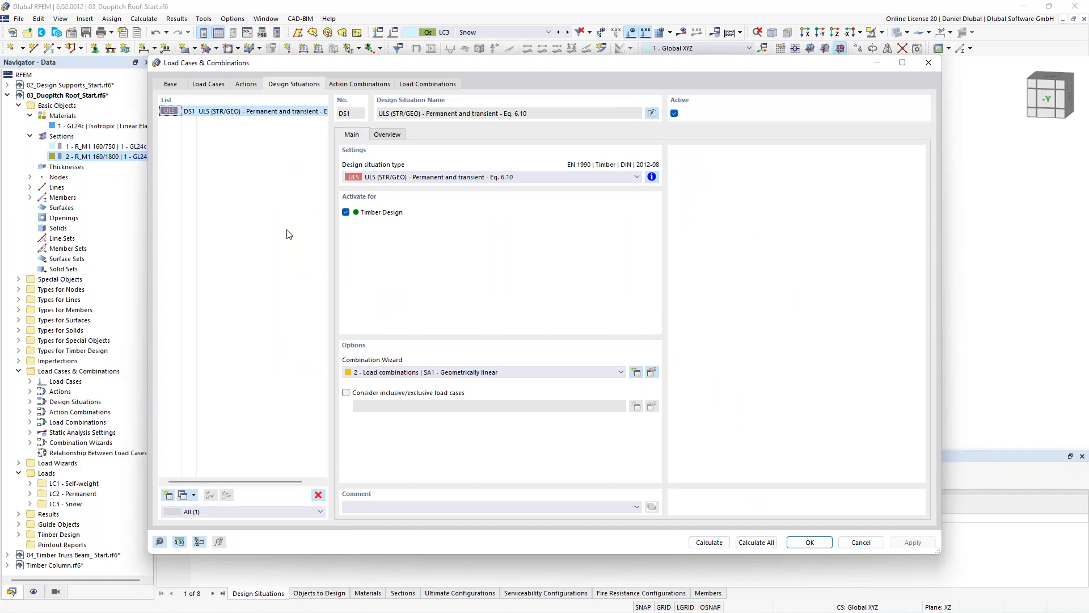
click(431, 373)
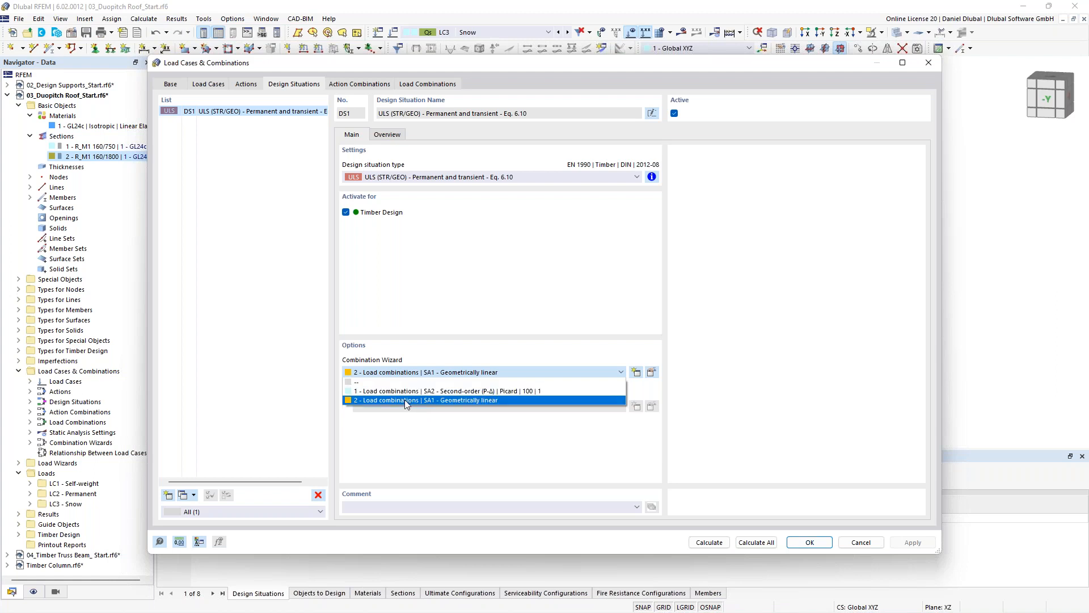
click(404, 400)
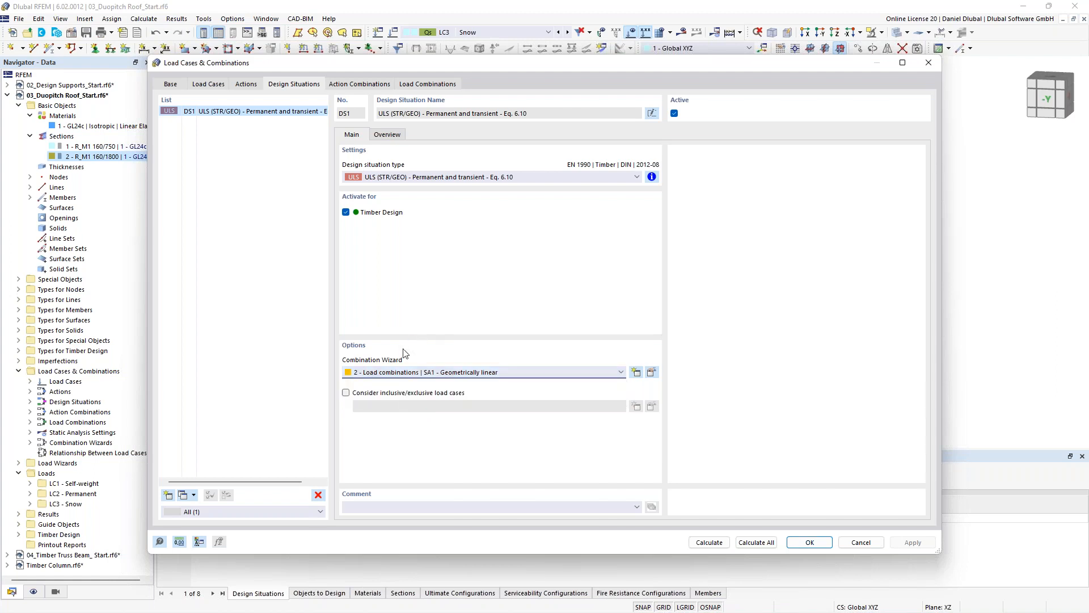
Review the generated action combinations and load combinations CO1 and CO2, and accept the load cases and combinations settings.
click(358, 85)
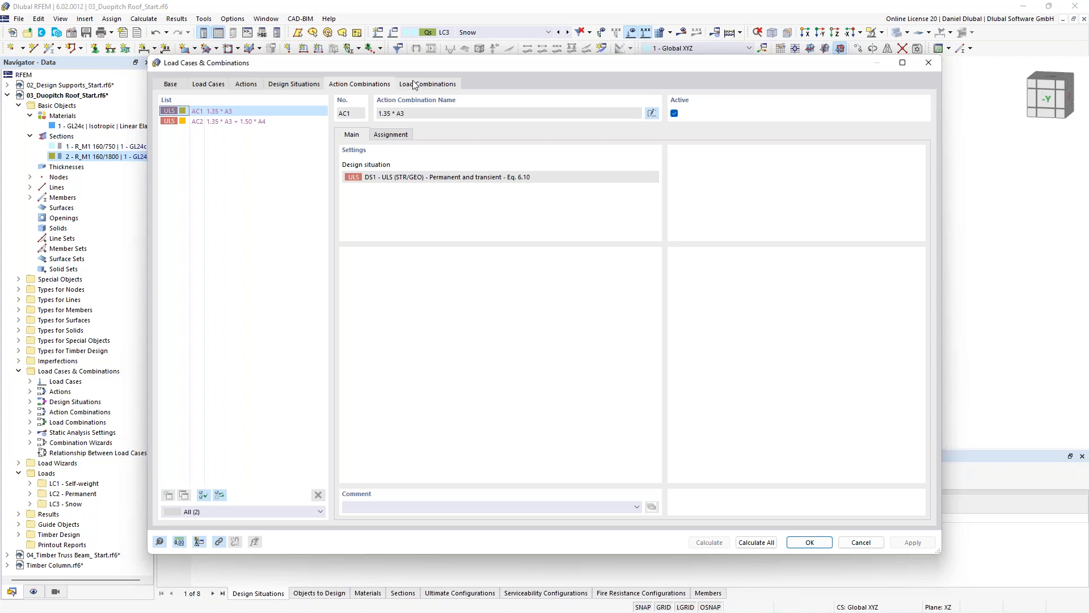
click(232, 123)
click(224, 110)
click(229, 121)
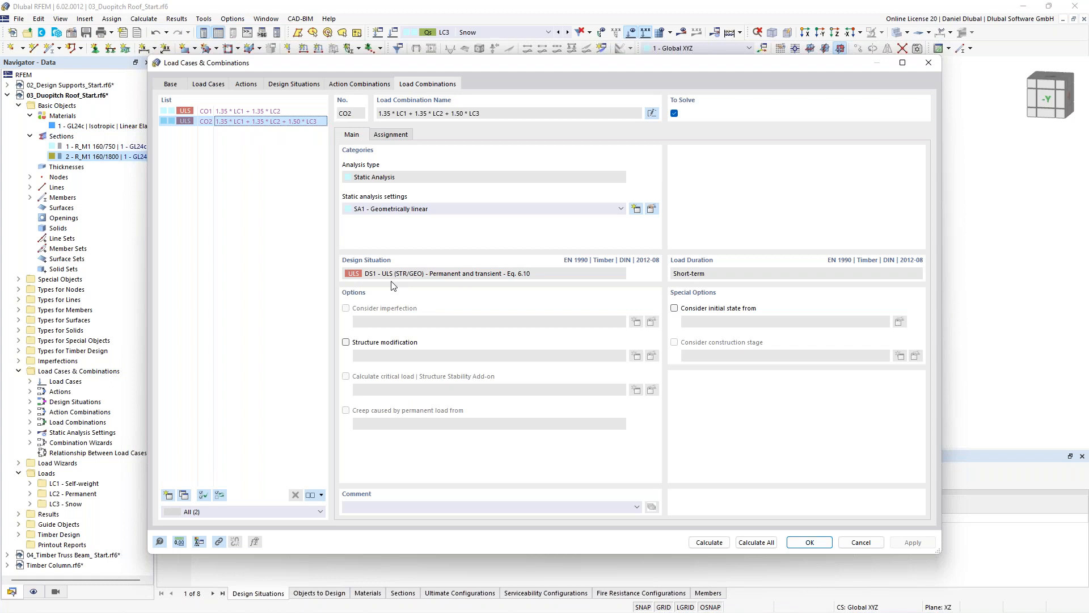
click(294, 84)
click(244, 85)
click(810, 543)
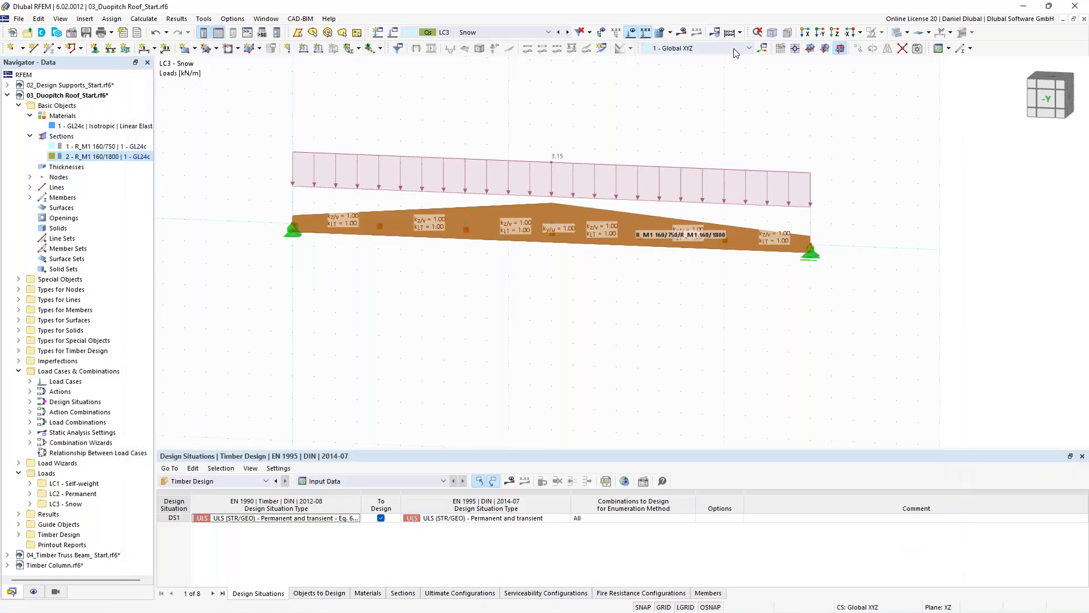
Calculate all load cases, combinations and design checks, hide the loads and display the beam as a wireframe.
click(732, 33)
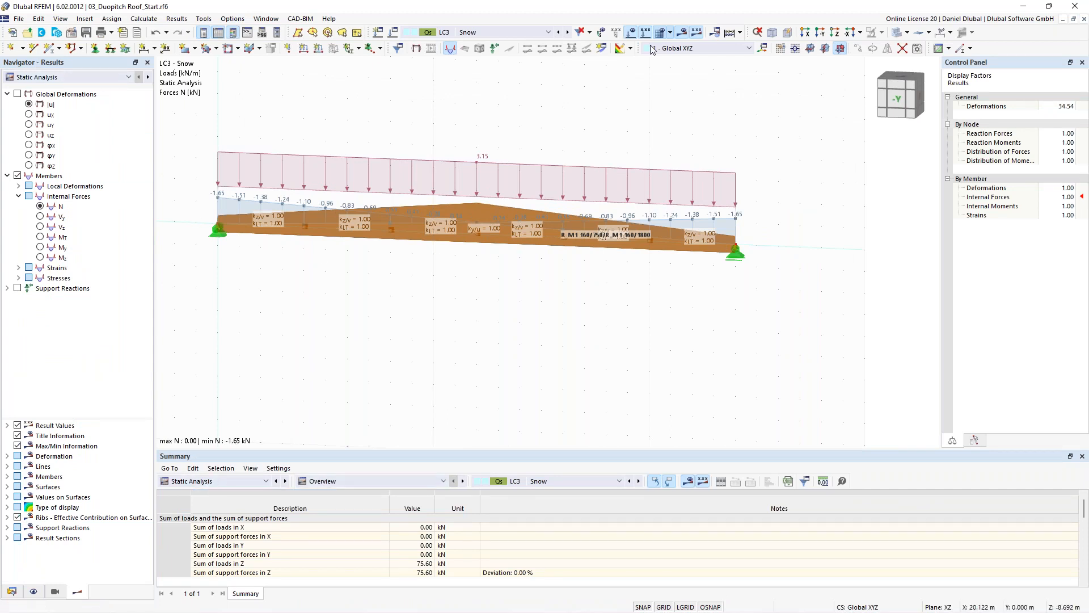
click(631, 32)
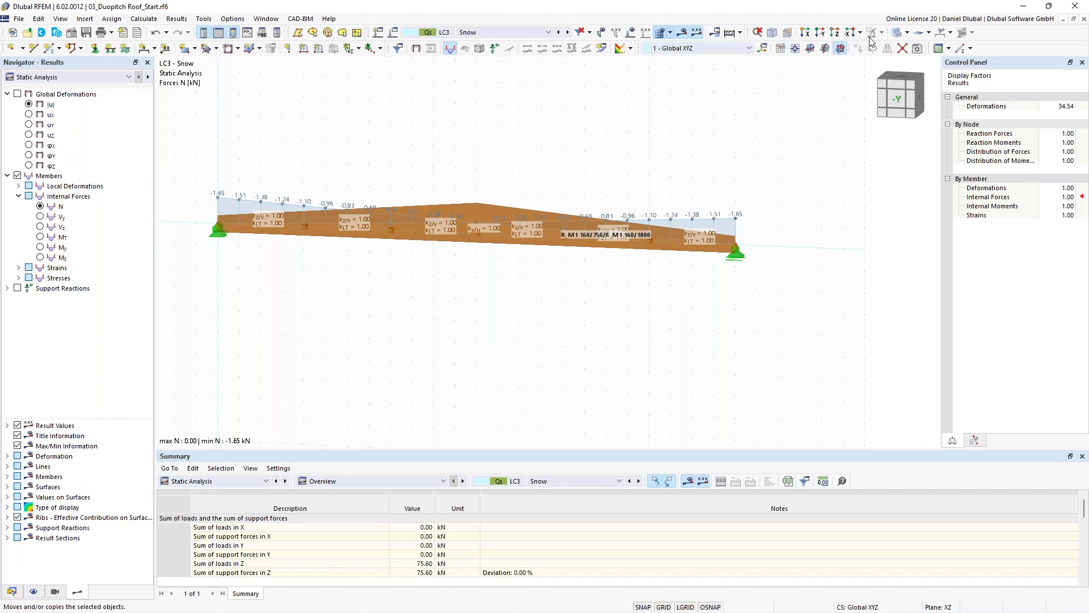
click(897, 32)
middle_drag(561, 158, 615, 170)
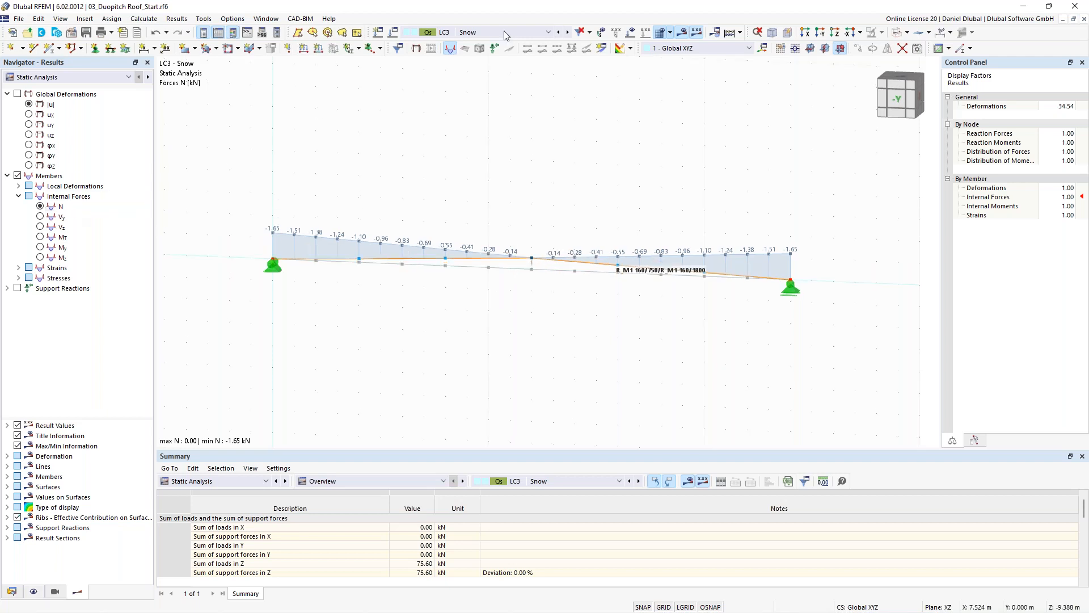
Display the bending moments My for load combination CO2 and examine their distribution along the beam.
click(504, 32)
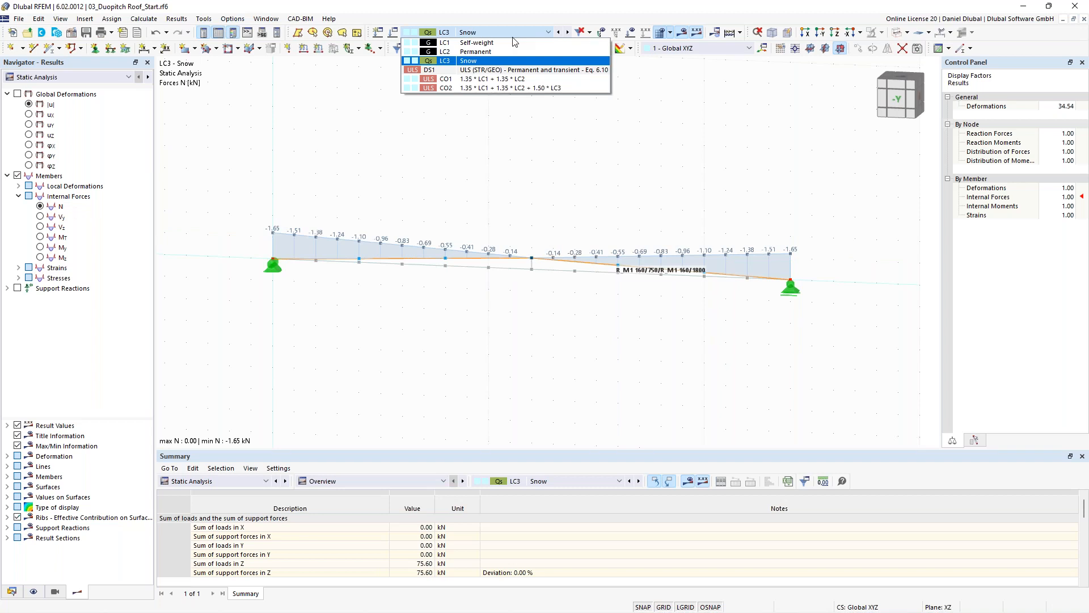
click(502, 88)
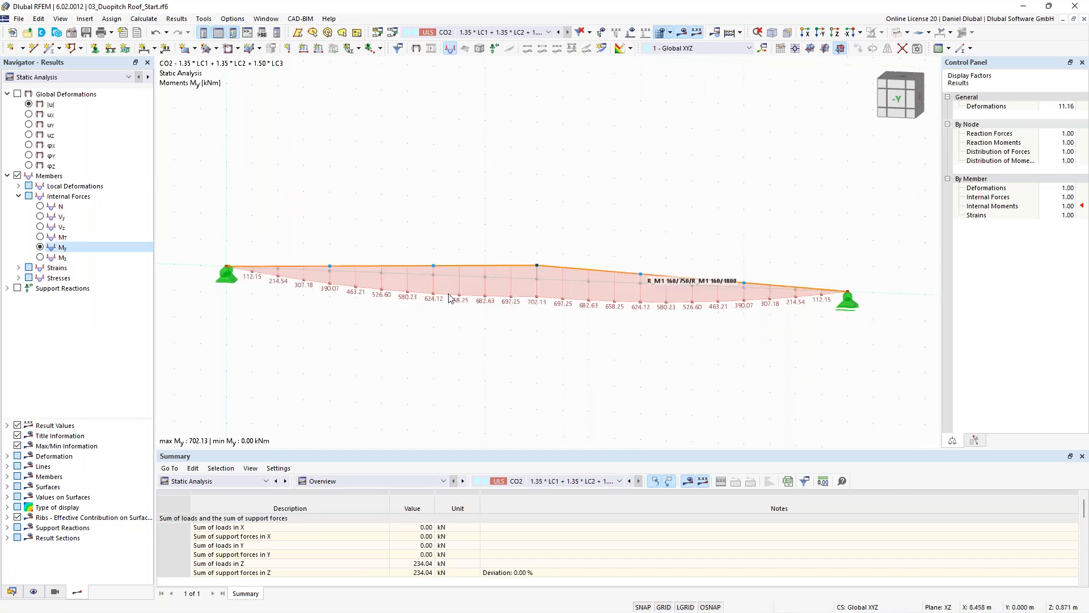
scroll(542, 307, down, 1)
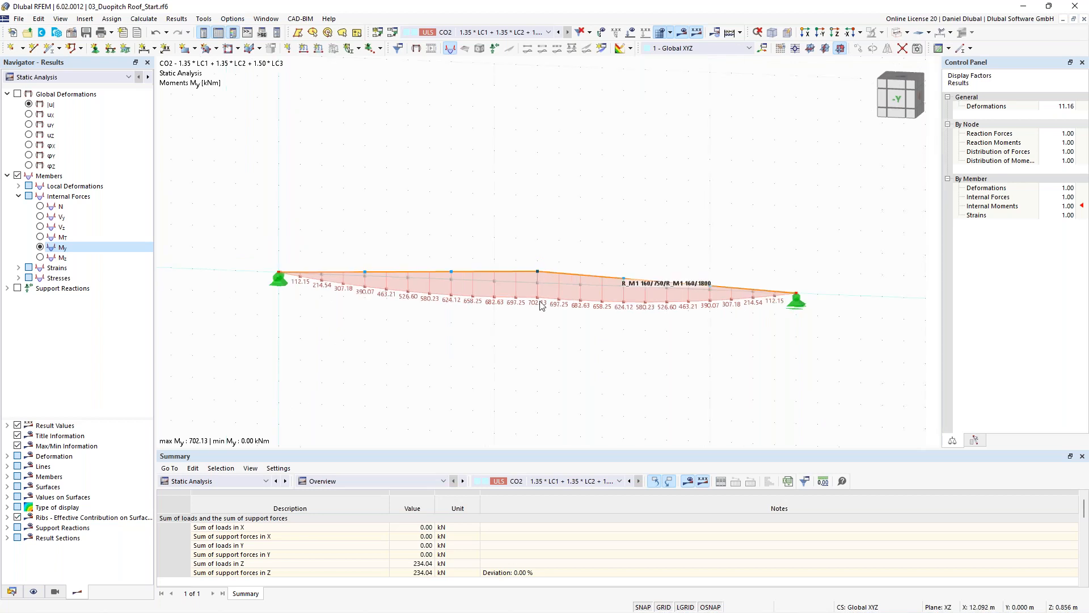
scroll(542, 306, up, 1)
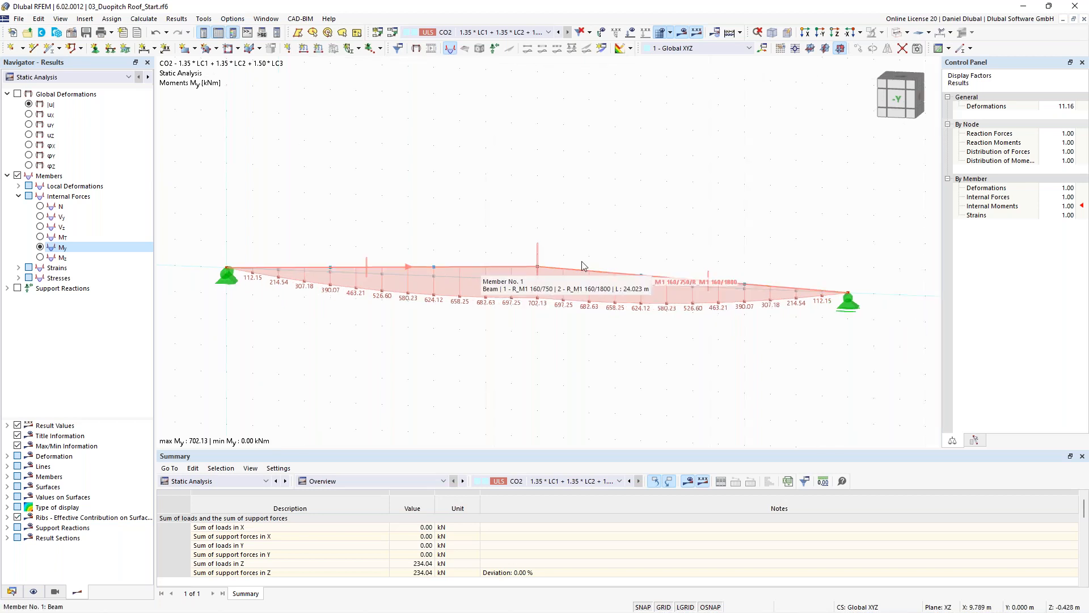
click(520, 264)
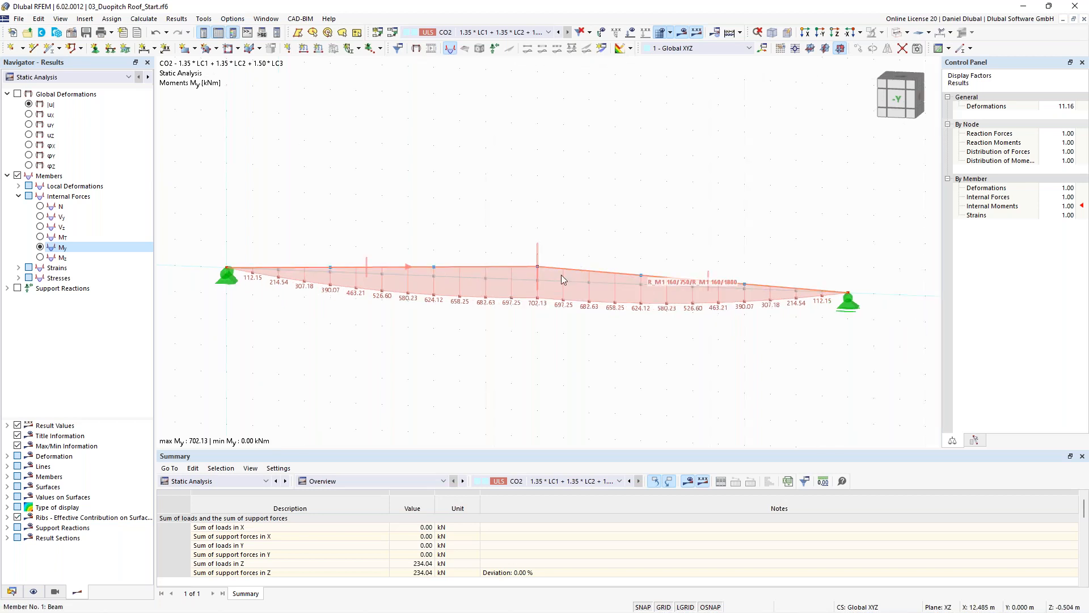
scroll(454, 182, down, 1)
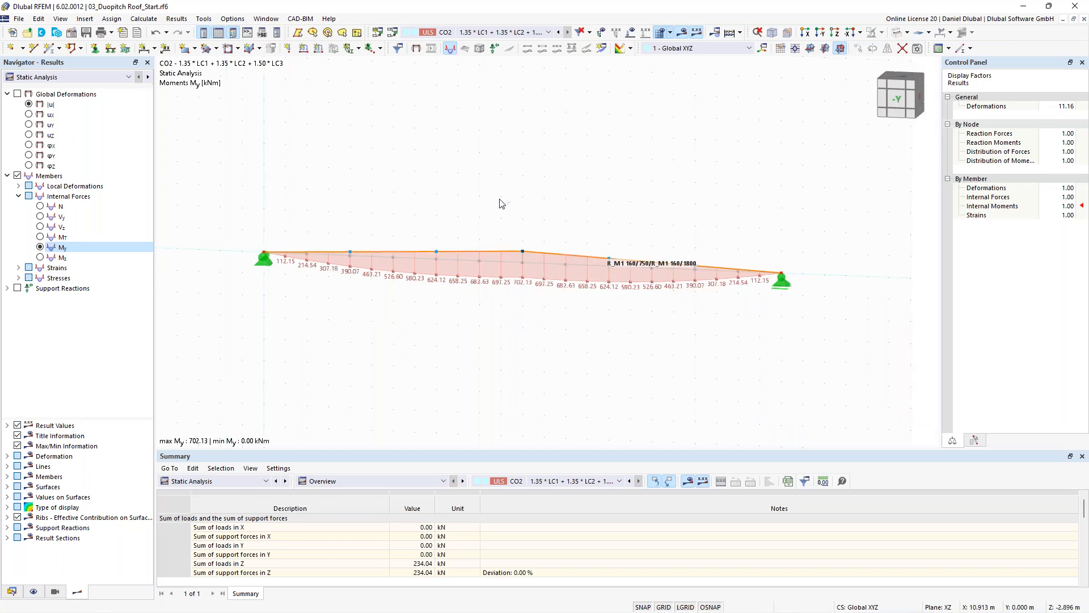
ctrl+middle_drag(501, 202, 484, 202)
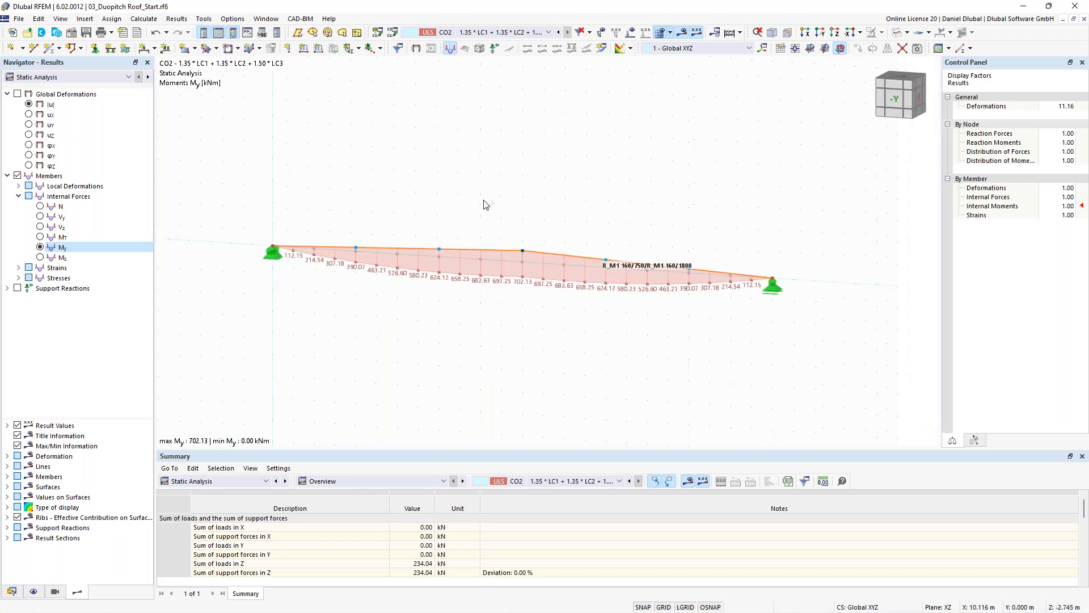
Show the Timber Design results and review the governing internal forces and design ratios on member 1.
click(241, 481)
click(222, 555)
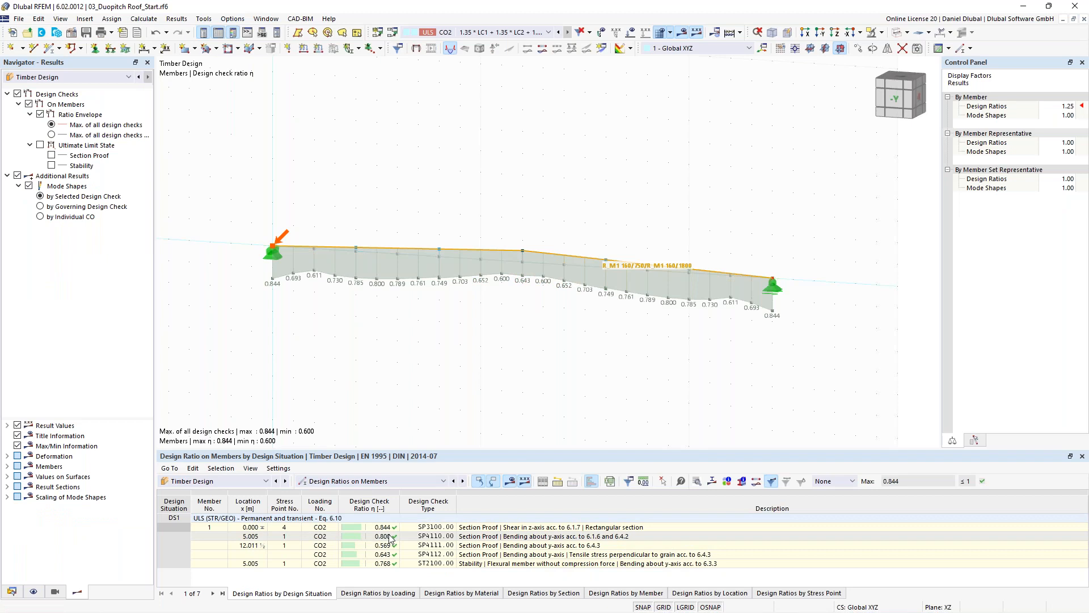
click(564, 565)
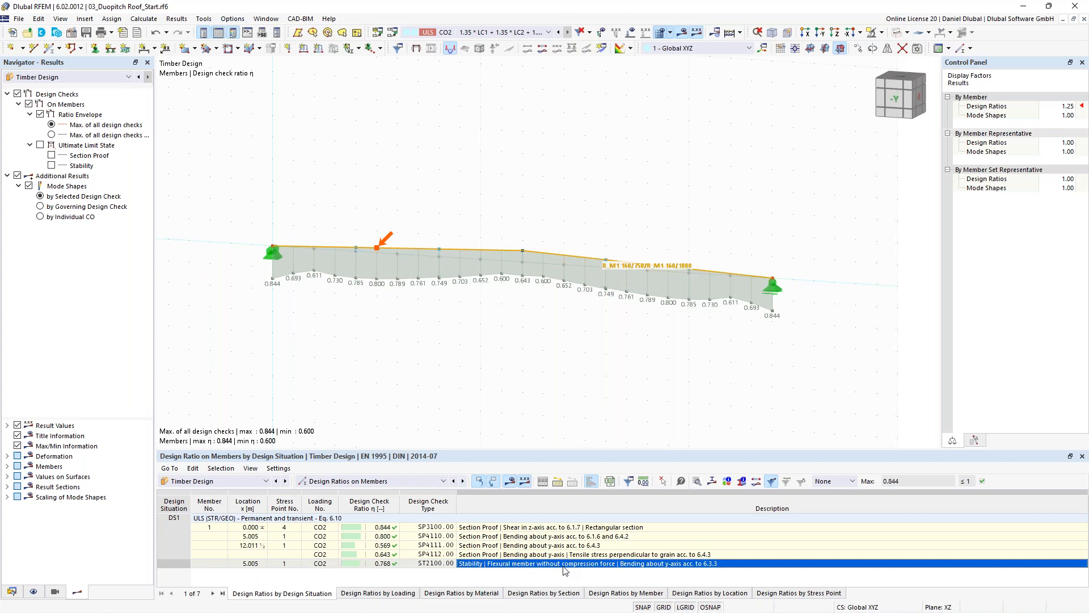
click(342, 506)
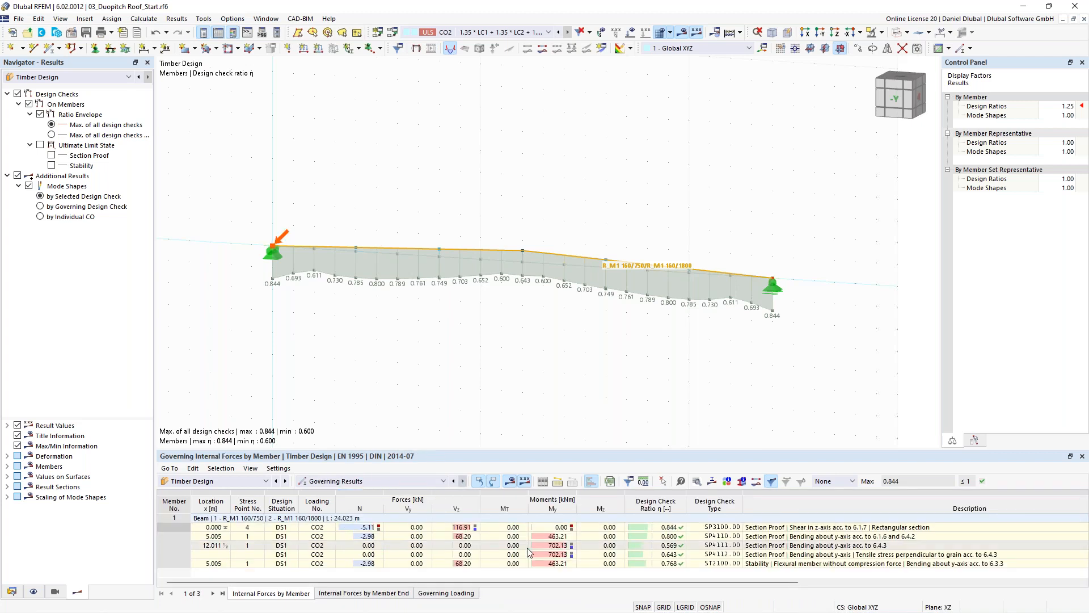
click(372, 480)
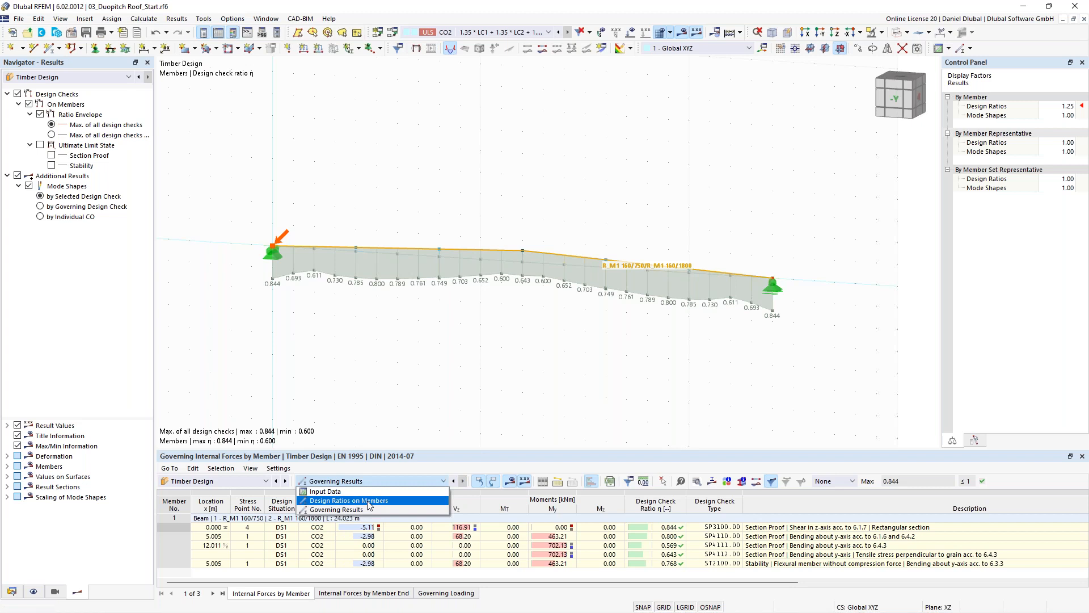
click(370, 500)
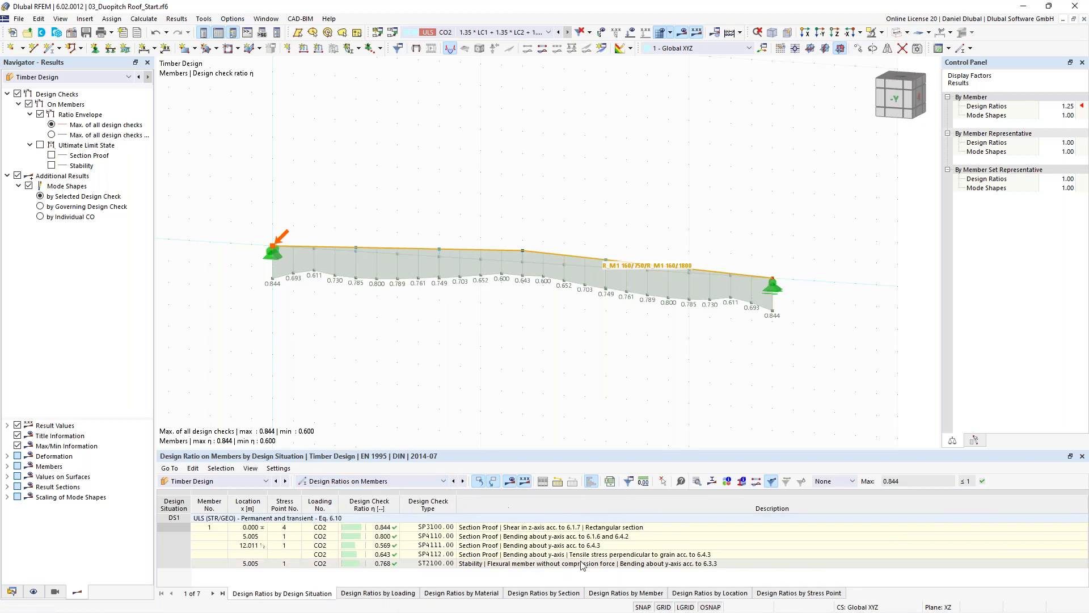
Examine the design check details of SP4111, bending about the y-axis acc. to 6.4.3, at the beam's apex.
double_click(511, 548)
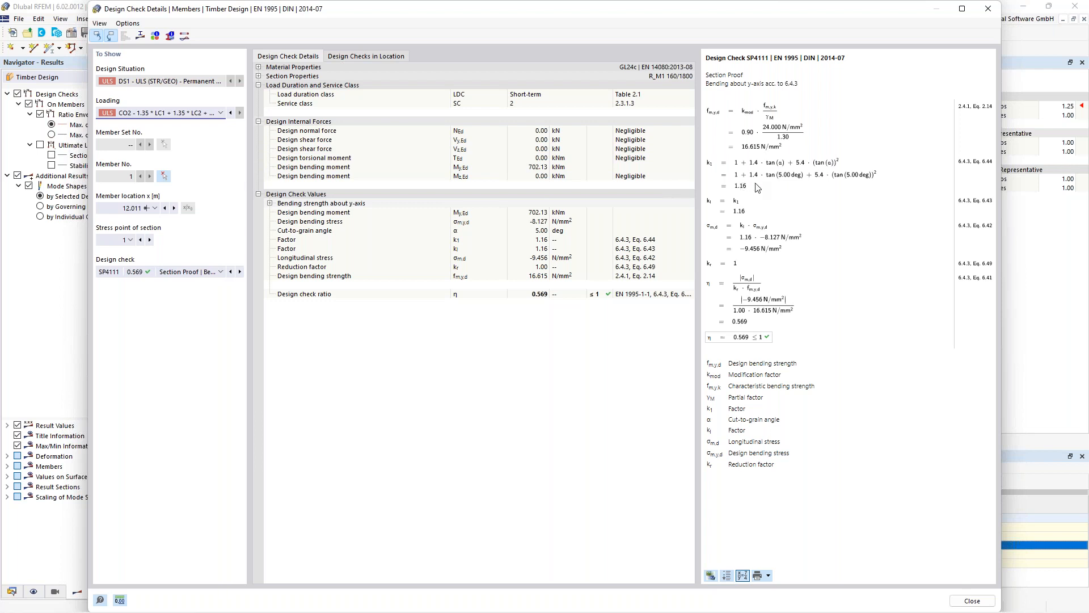
click(987, 12)
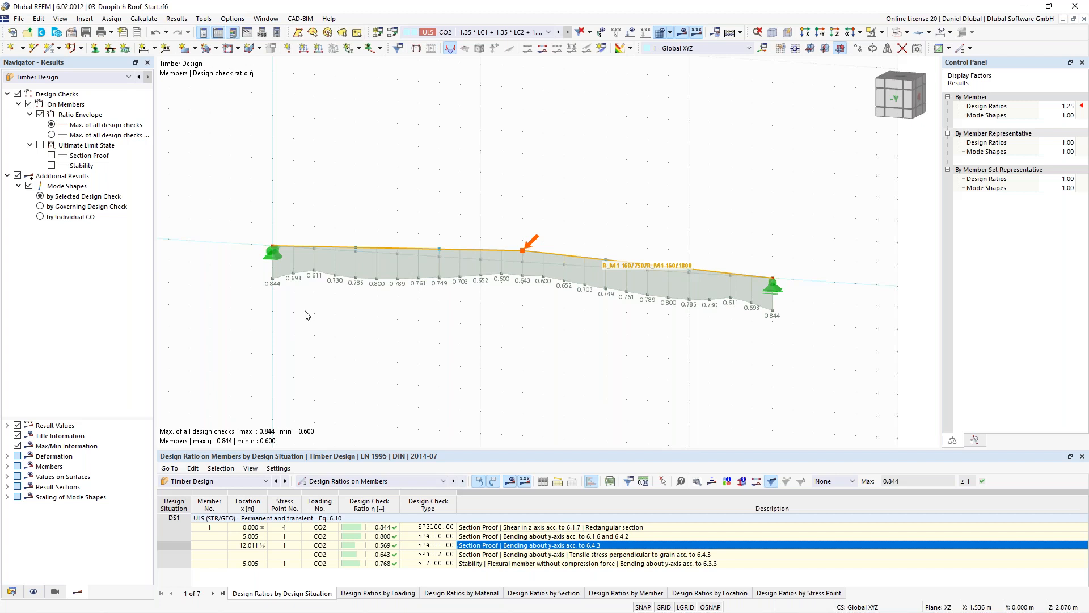
In the member mesh settings, set the divisions for result diagrams, special member types and max/min values to 4.
scroll(363, 210, up, 2)
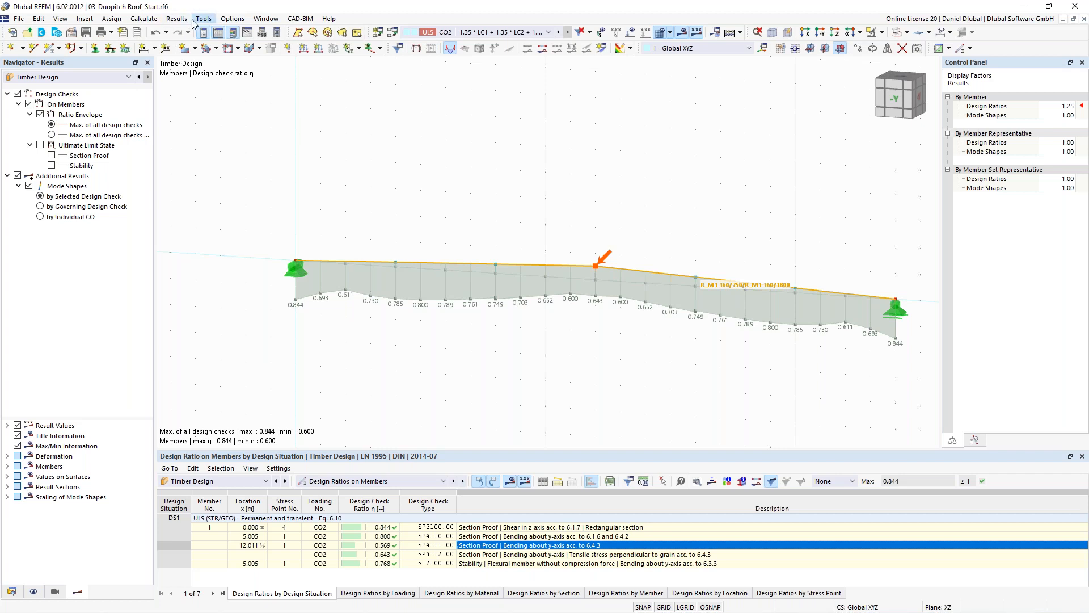
click(152, 21)
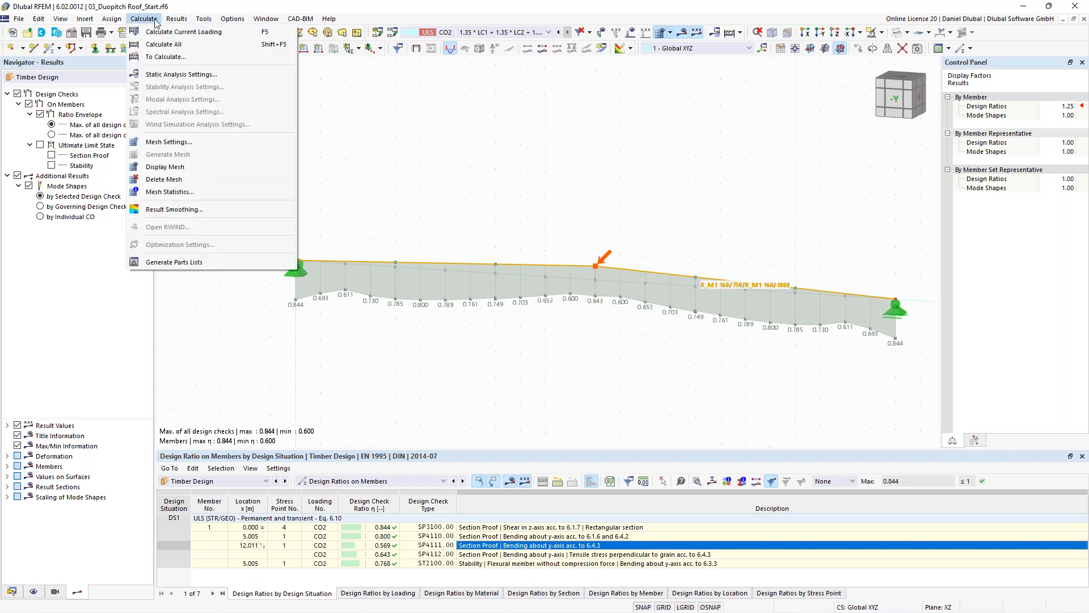
click(168, 144)
click(361, 115)
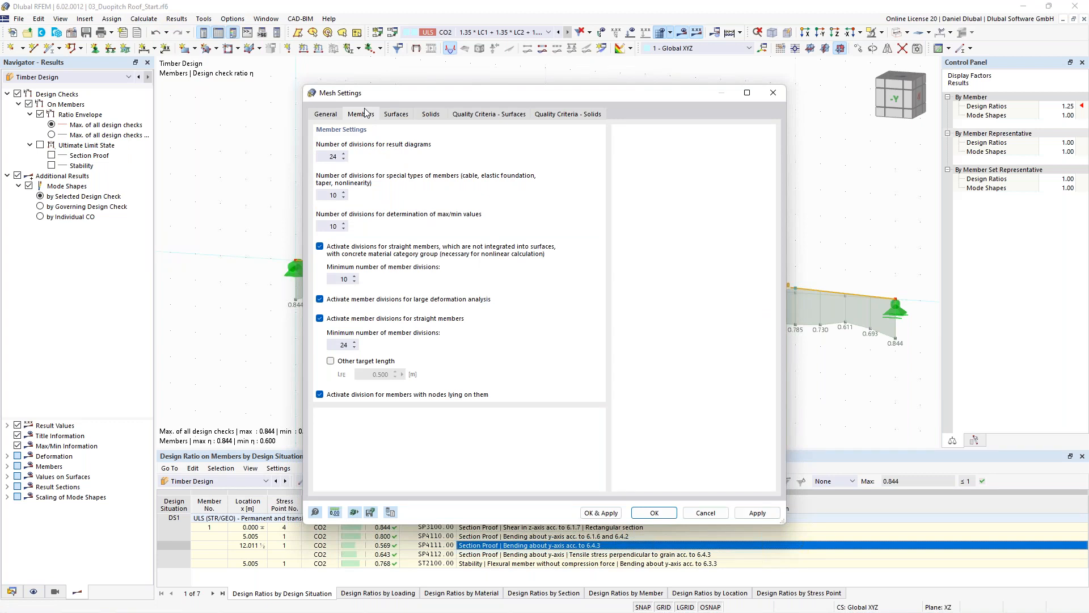
click(350, 344)
drag(396, 93, 371, 50)
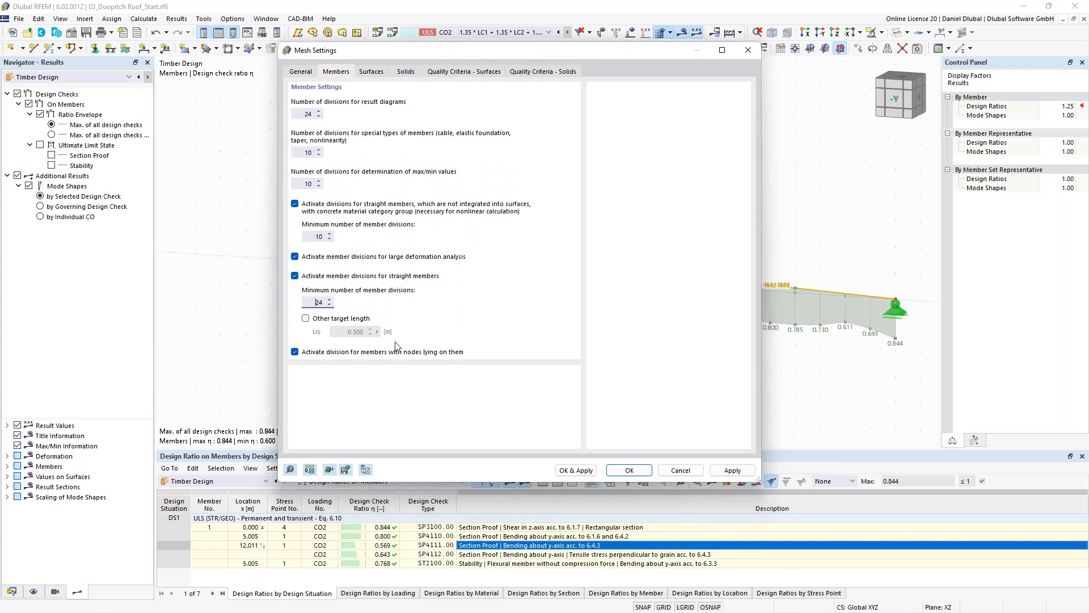
click(372, 471)
double_click(301, 115)
text(4)
key(Tab)
text(4)
key(Tab)
text(4)
Set the minimum divisions for both concrete-category and general straight members to 4 and accept the mesh settings.
key(Tab)
key(Tab)
text(4)
key(Tab)
key(Tab)
key(Tab)
text(4)
click(629, 475)
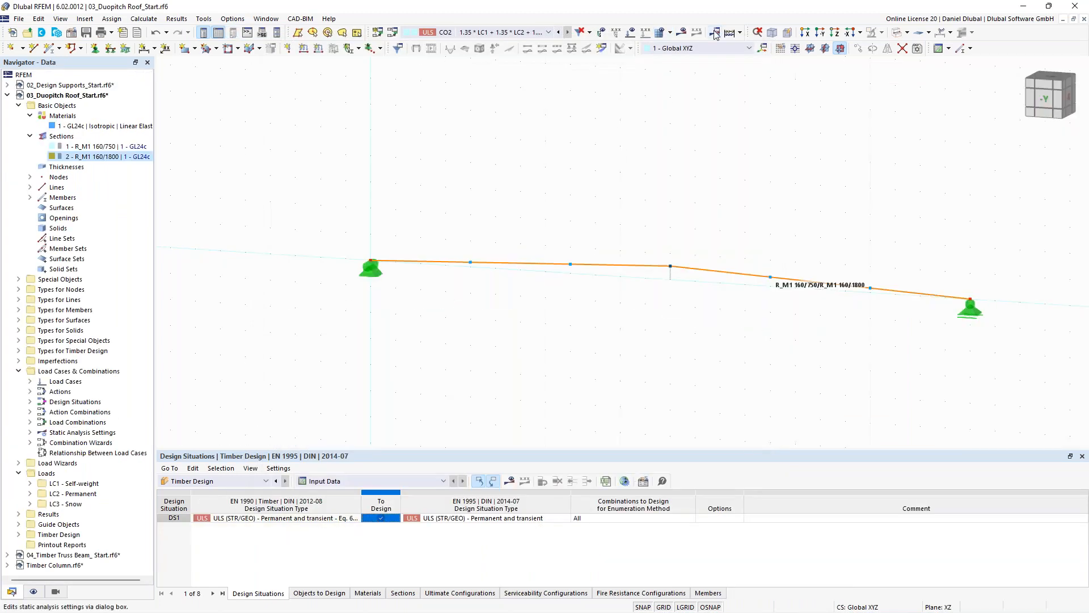
Display the FE mesh on members and examine the divisions along the duopitch beam.
middle_drag(662, 152, 567, 143)
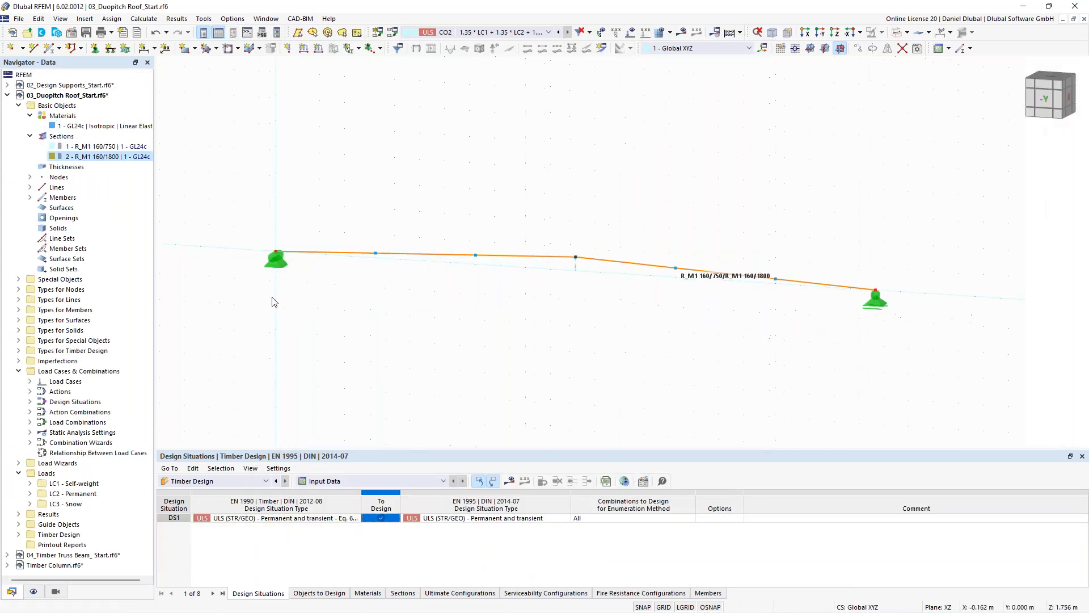
click(33, 591)
scroll(62, 397, down, 3)
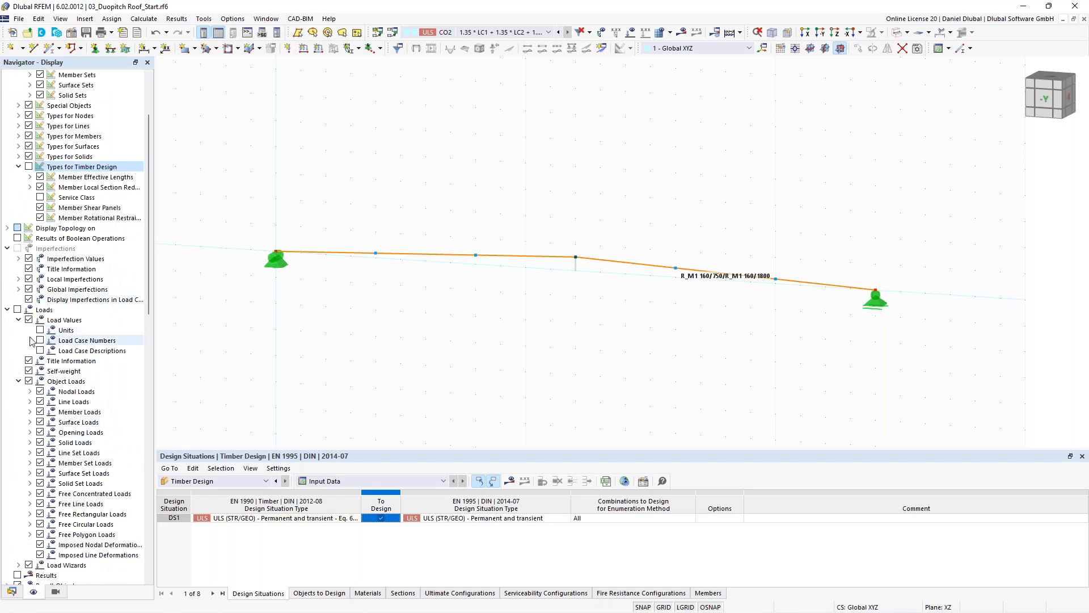
scroll(33, 330, down, 1)
scroll(31, 330, down, 5)
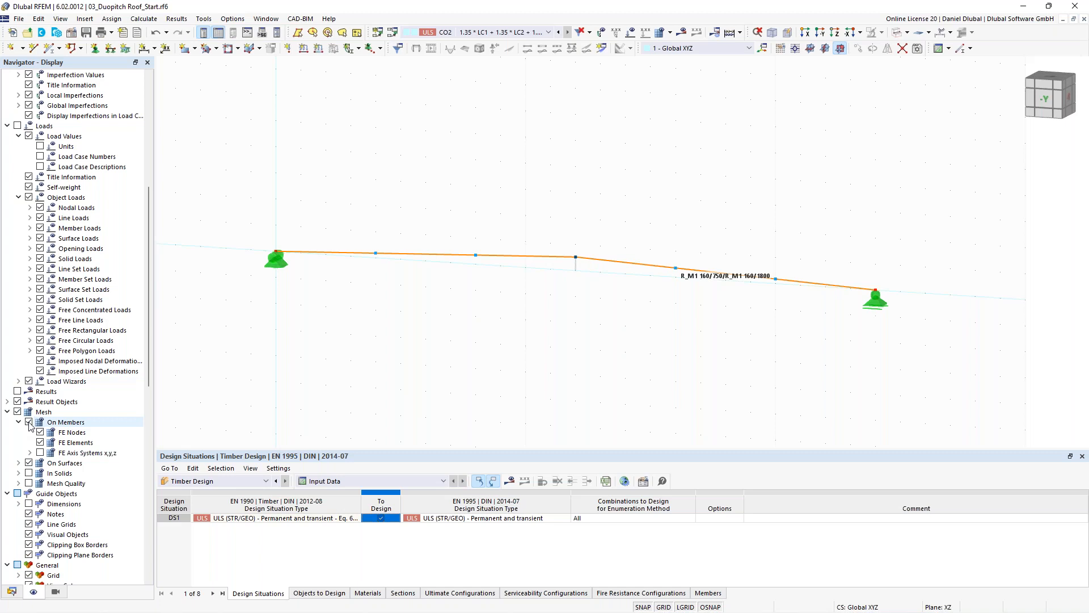
scroll(476, 280, up, 2)
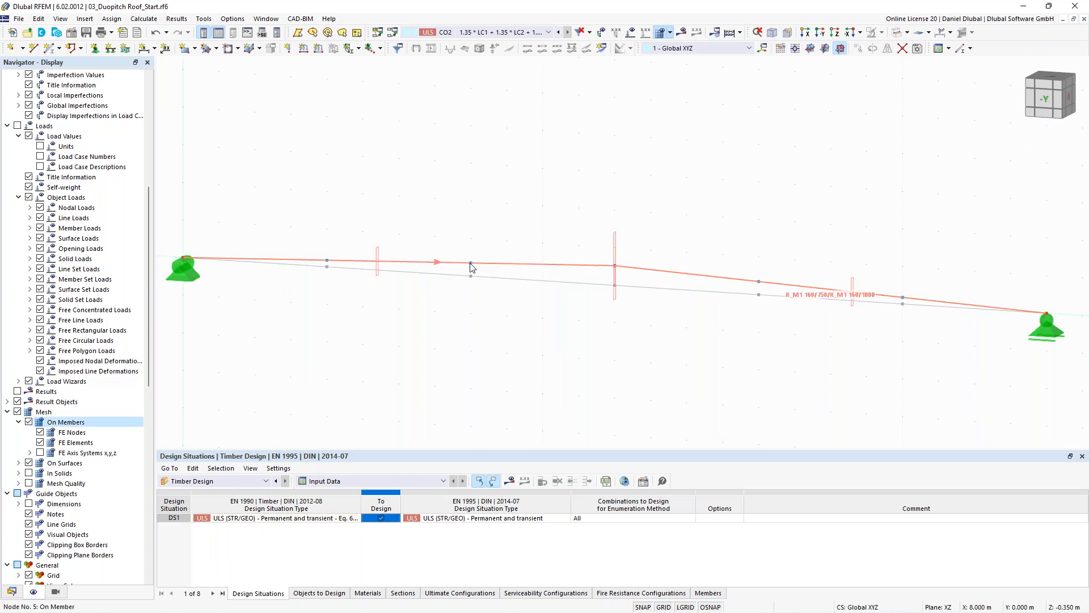
click(471, 265)
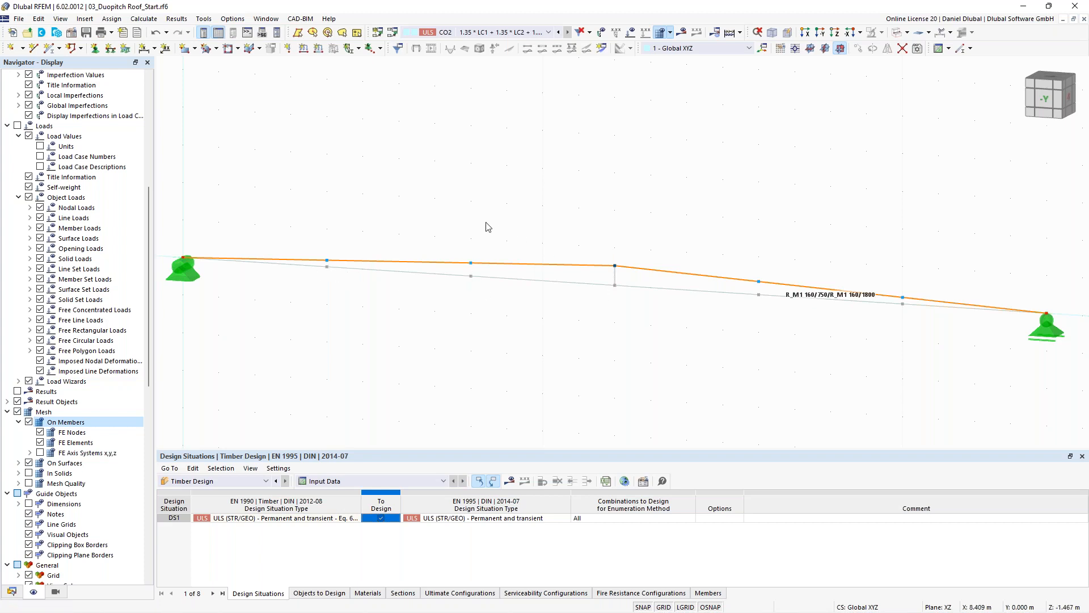
Calculate the timber design with the coarse mesh and display the design check ratios along the duopitch beam.
scroll(542, 200, down, 2)
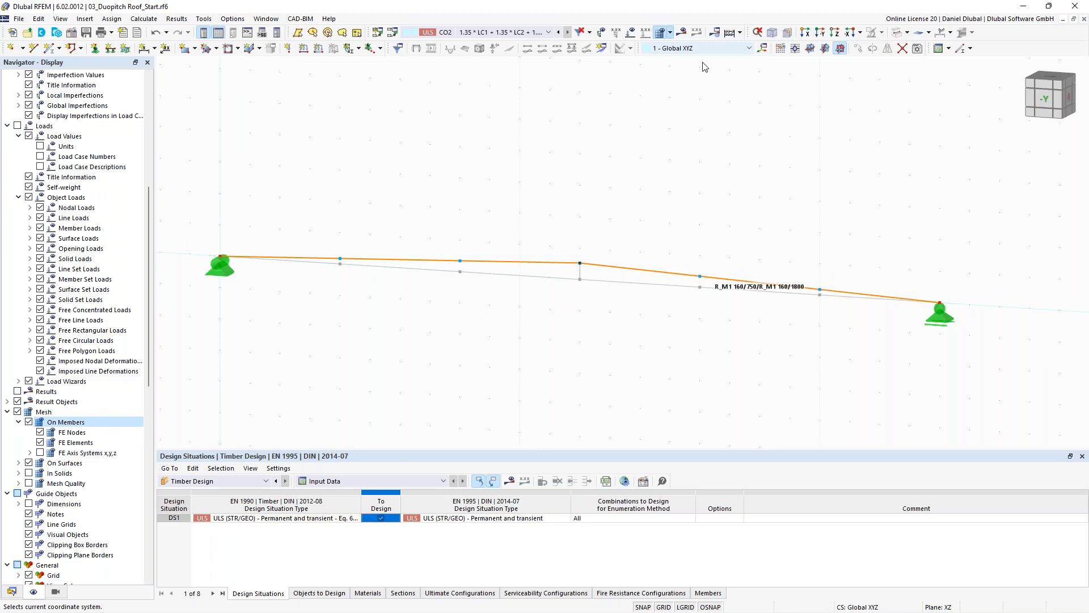
scroll(568, 222, down, 1)
click(739, 32)
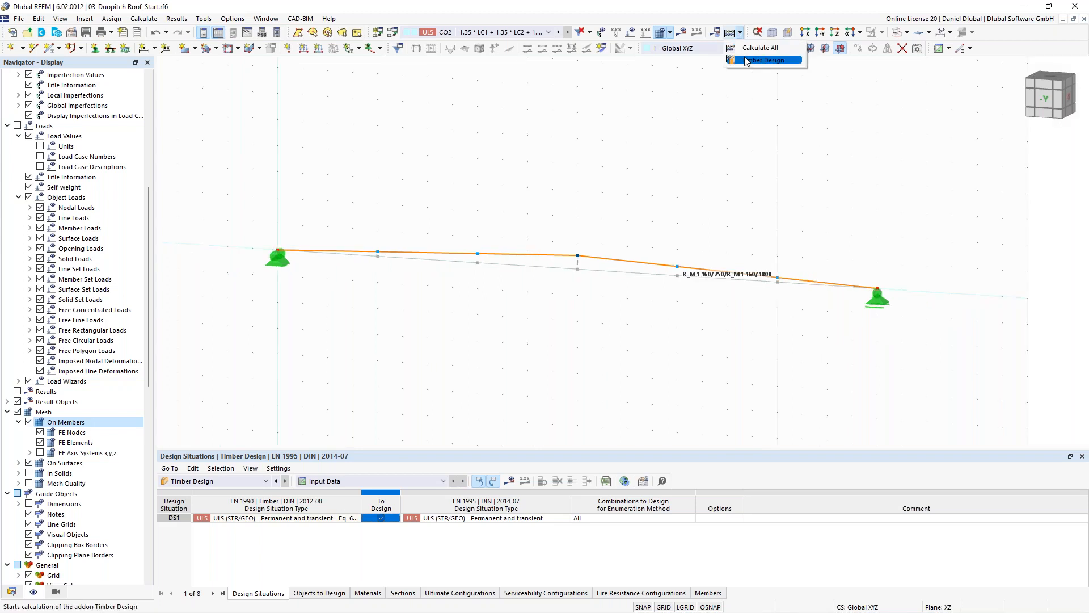
click(747, 61)
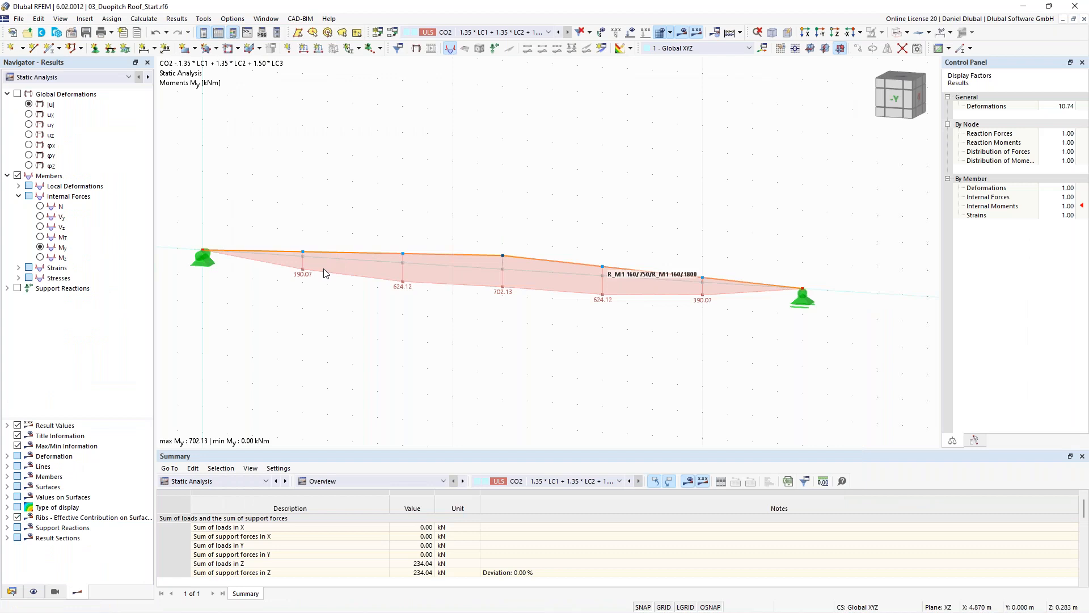
click(94, 77)
click(93, 96)
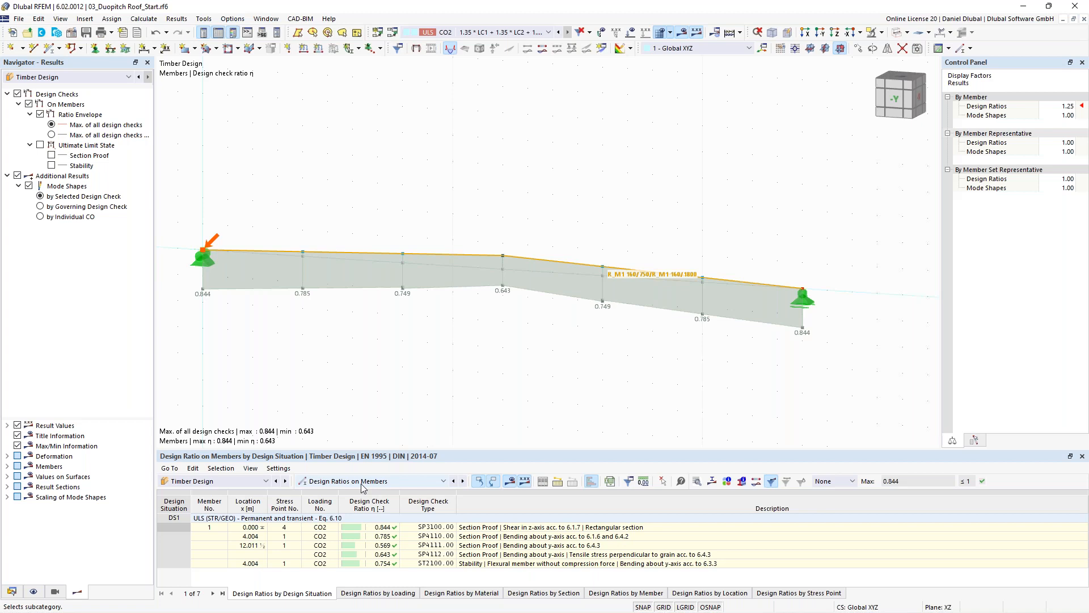
middle_drag(311, 301, 343, 305)
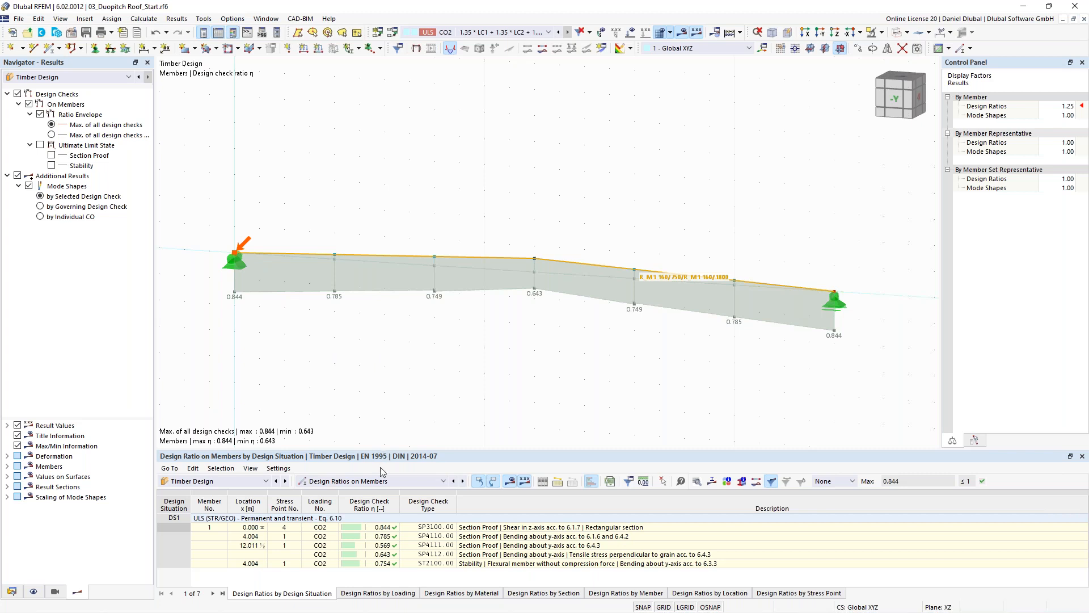
In the member mesh settings, set the minimum divisions for straight members to 8 and recalculate the timber design.
click(204, 19)
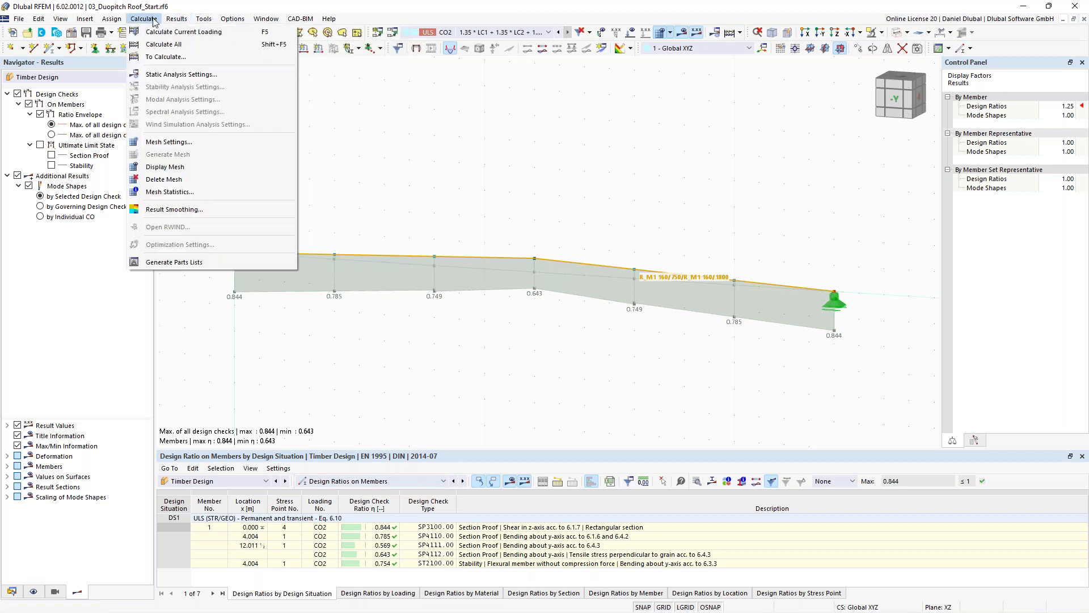
click(211, 142)
click(371, 115)
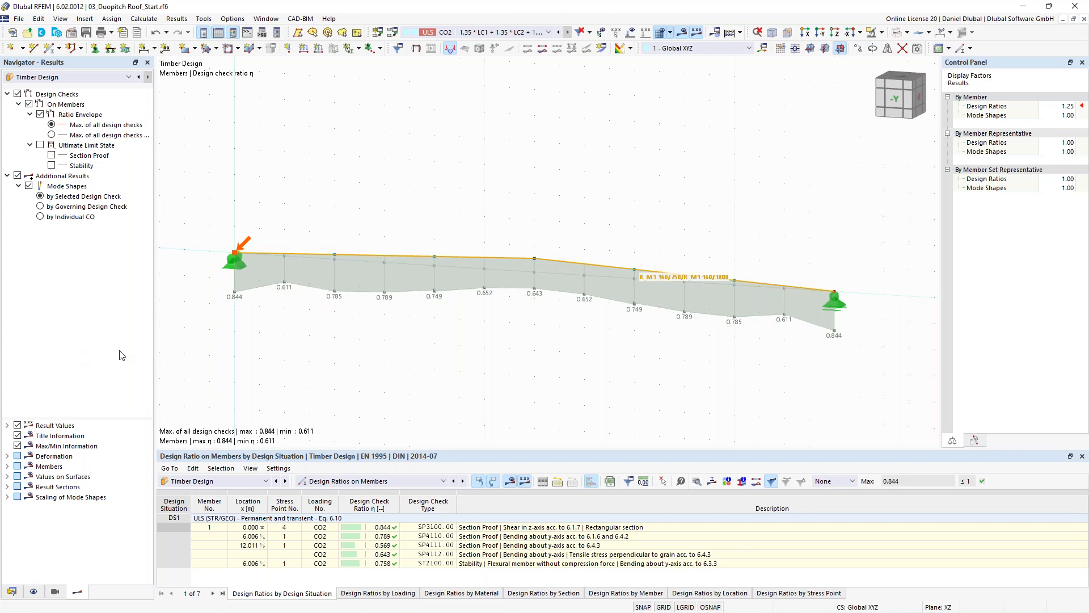
Examine the design check details of SP4110, bending about the y-axis acc. to 6.1.6 and 6.4.2, including the cut-to-grain angle and available member locations.
click(471, 539)
double_click(471, 543)
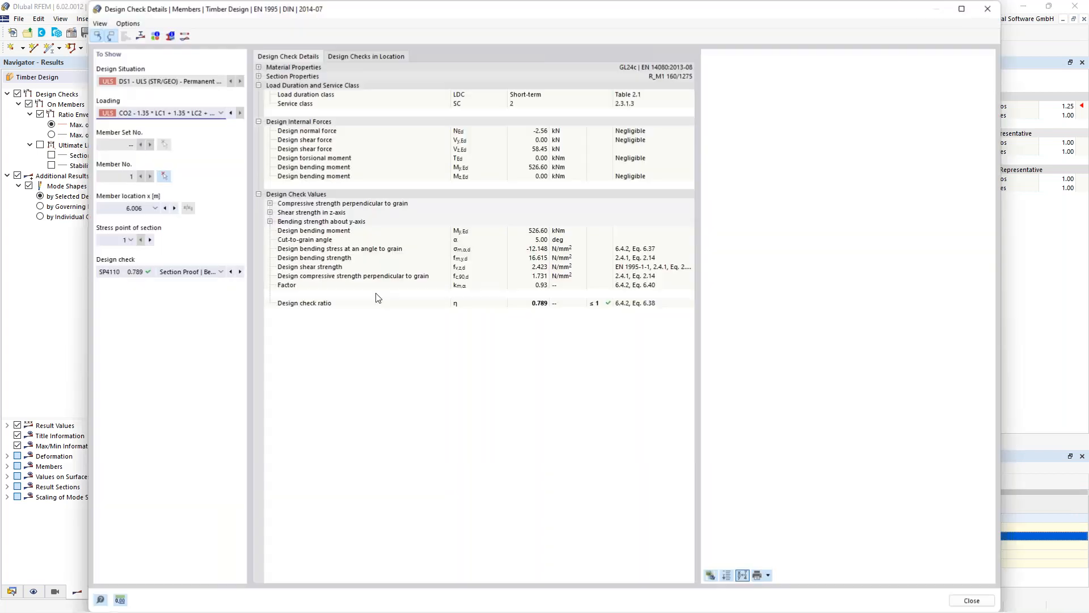
click(284, 242)
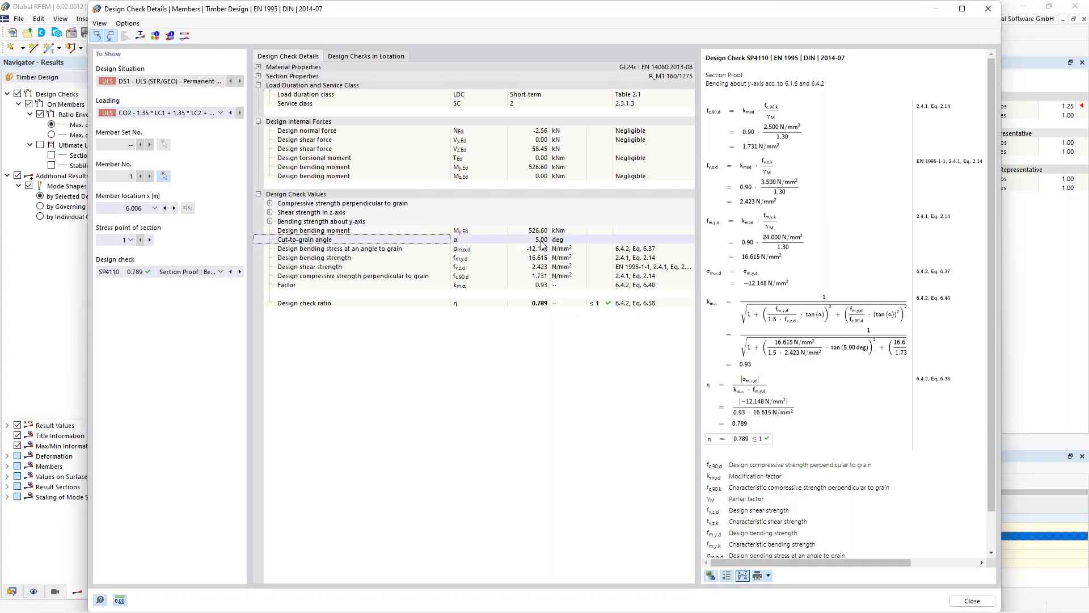
drag(993, 93, 995, 118)
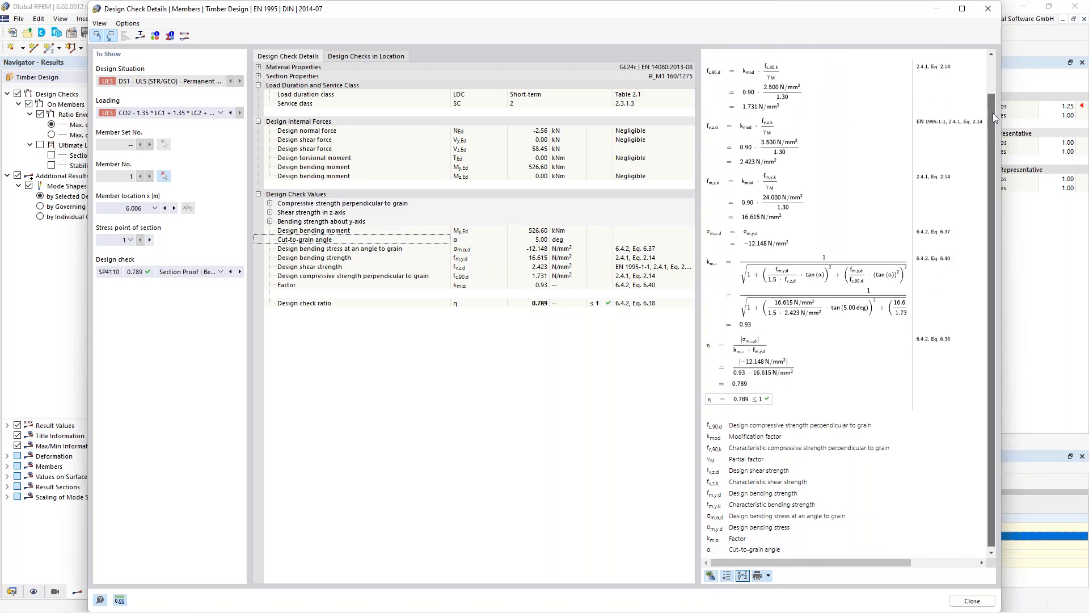
drag(994, 117, 994, 85)
drag(706, 75, 754, 80)
click(755, 80)
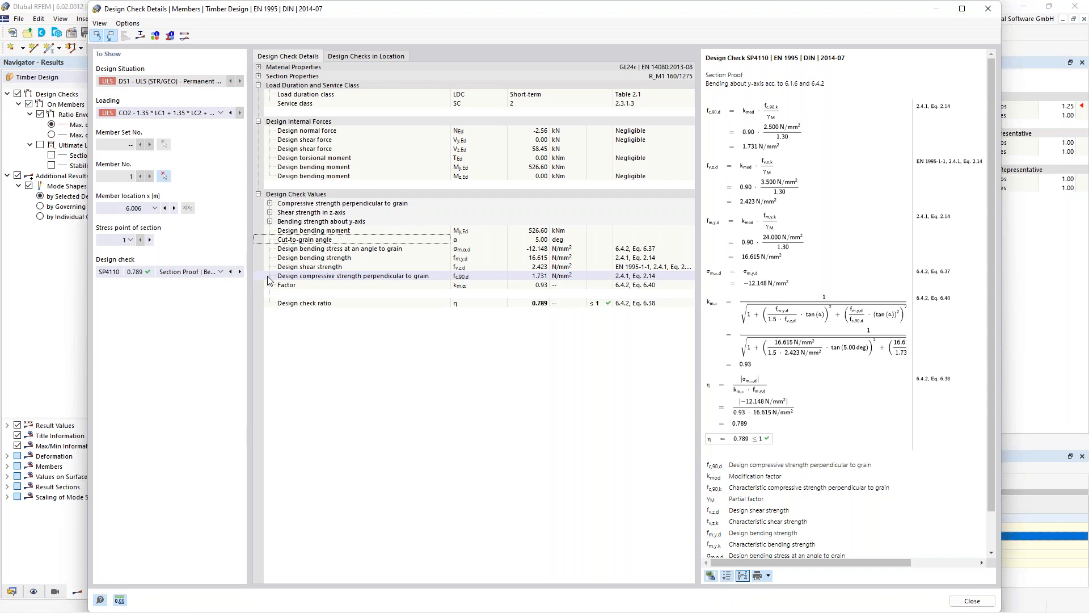
click(134, 207)
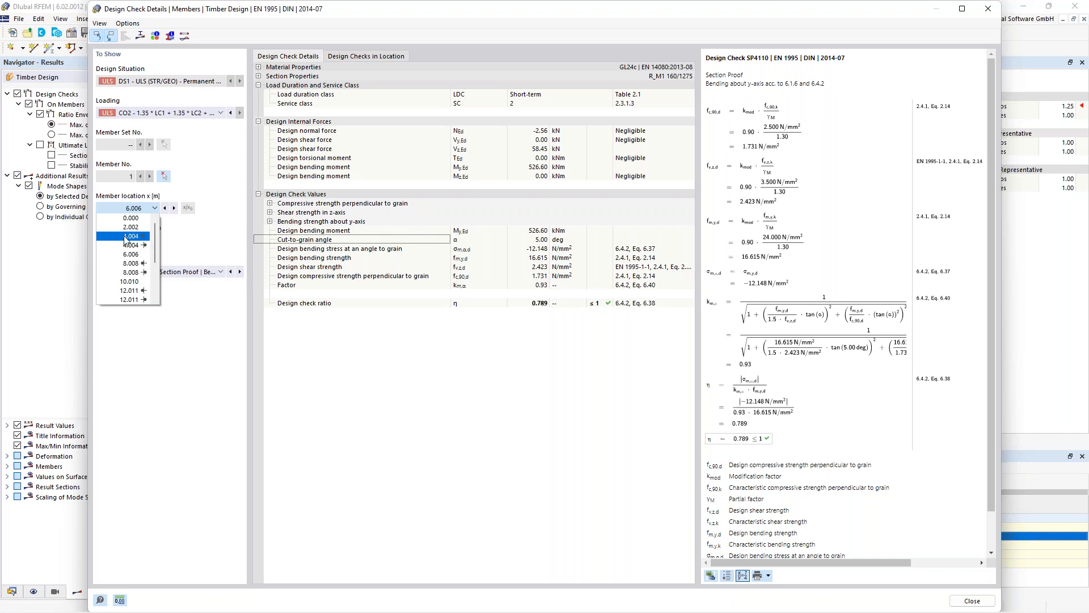
click(986, 14)
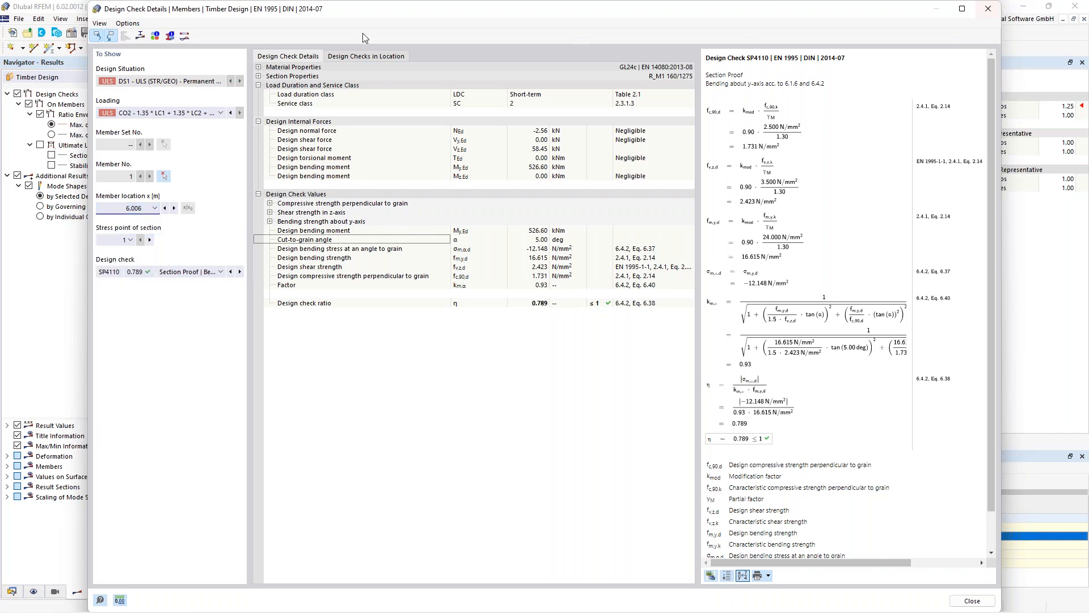
click(988, 8)
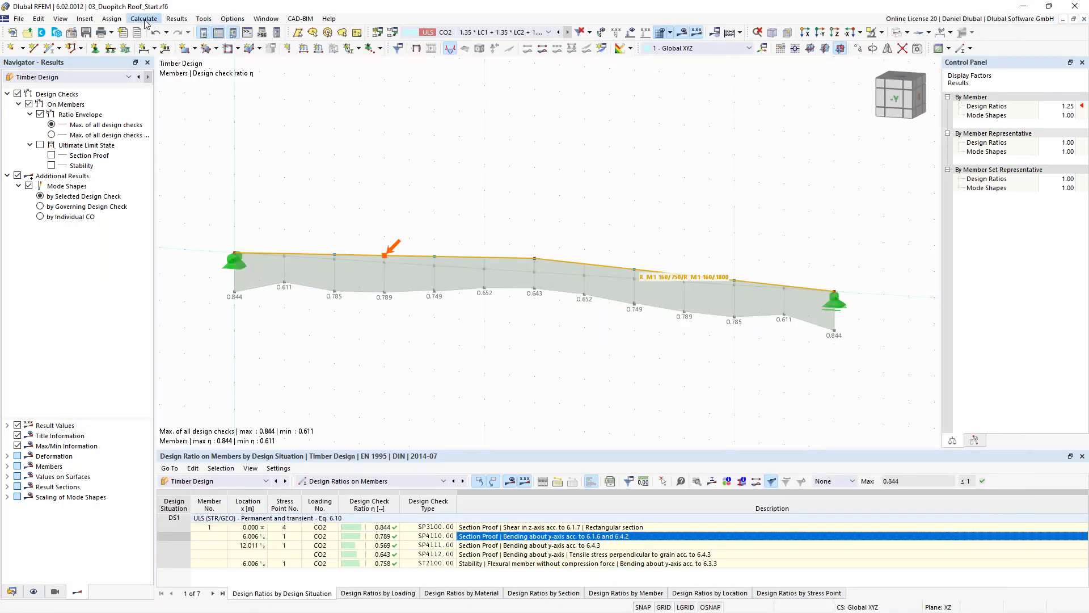
Refine the member divisions in the mesh settings, recalculate the timber design and display its results on the beam.
click(144, 18)
click(168, 142)
click(350, 113)
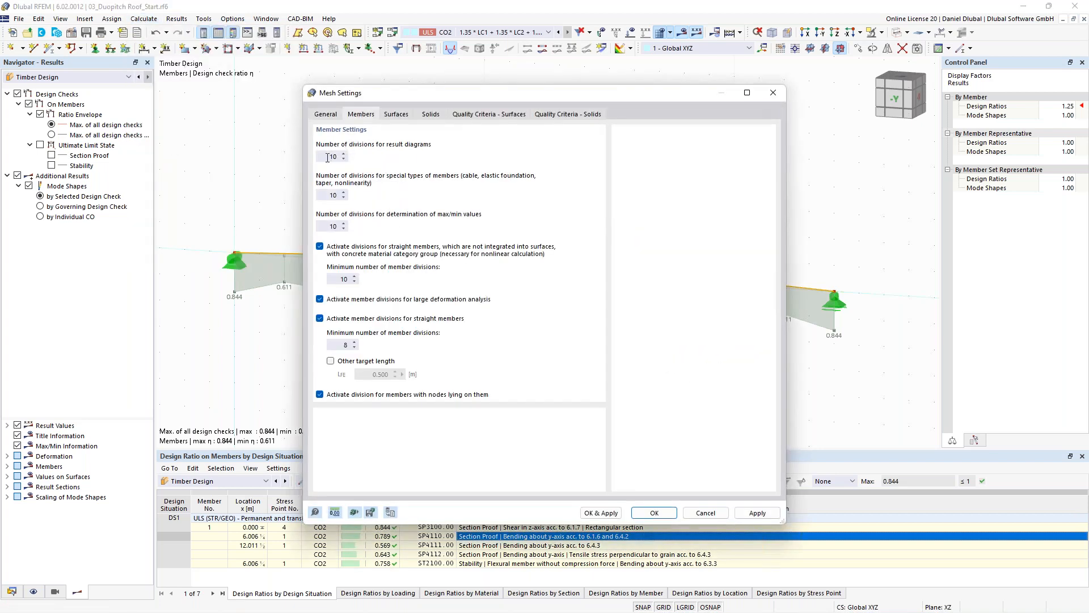
click(654, 512)
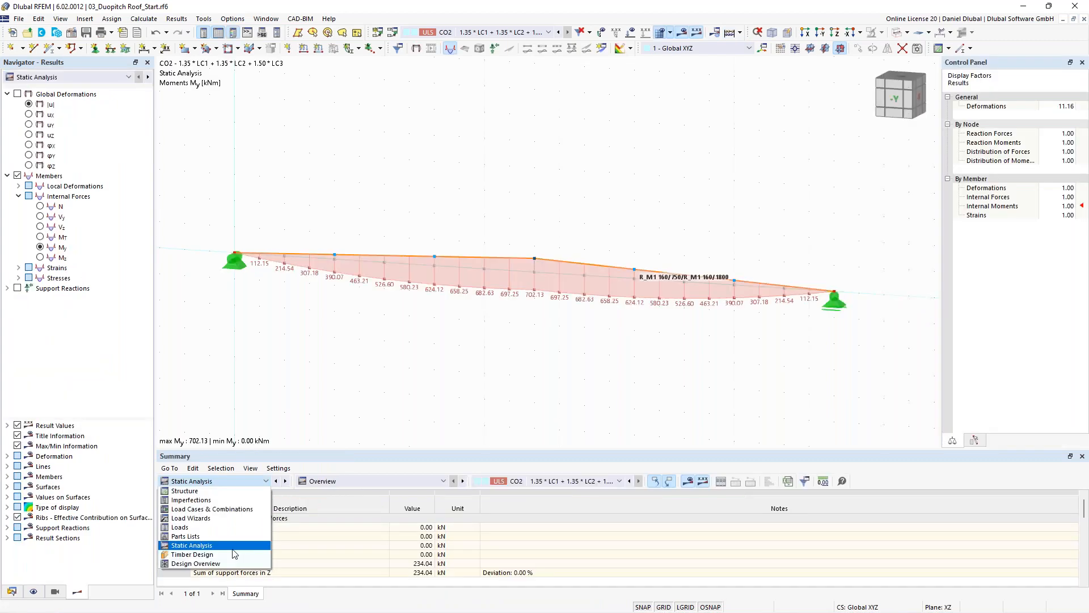
click(233, 550)
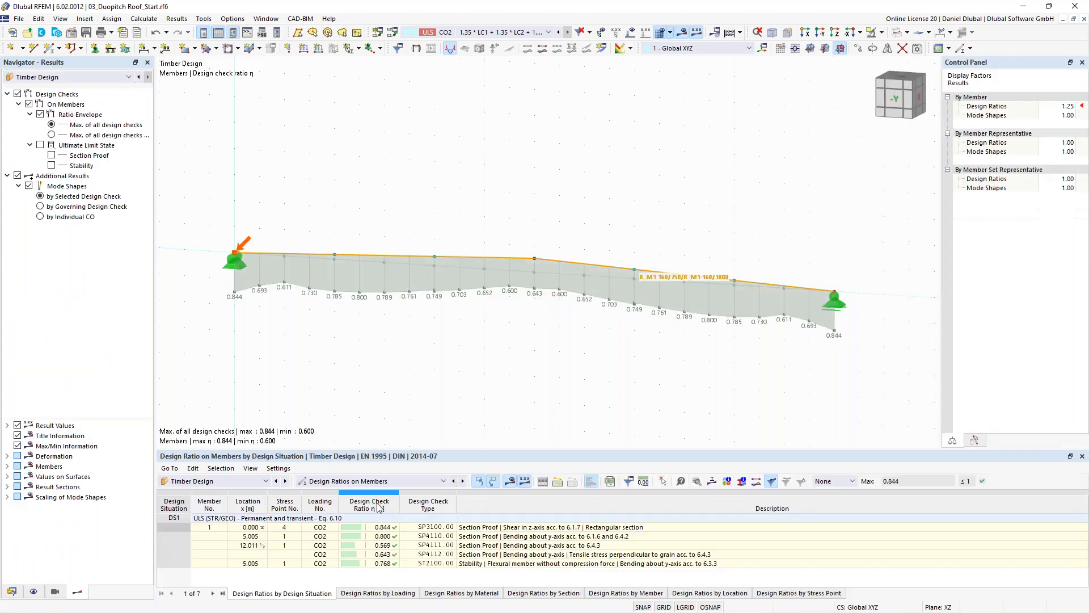
Review the SP4110 bending check details on the refined mesh, including those at member location x = 6.006 m.
double_click(458, 536)
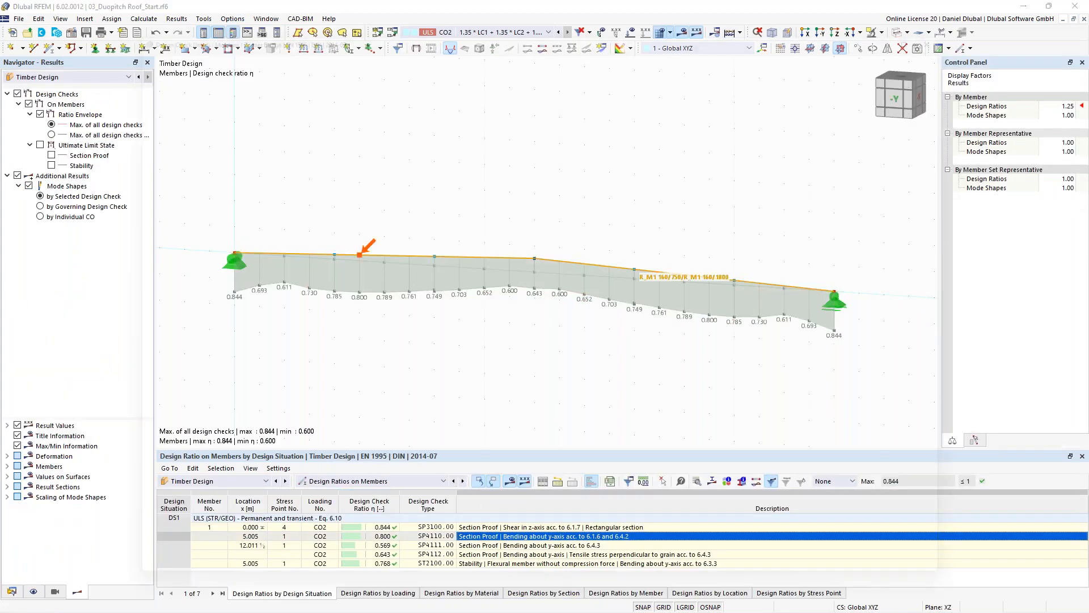
click(147, 211)
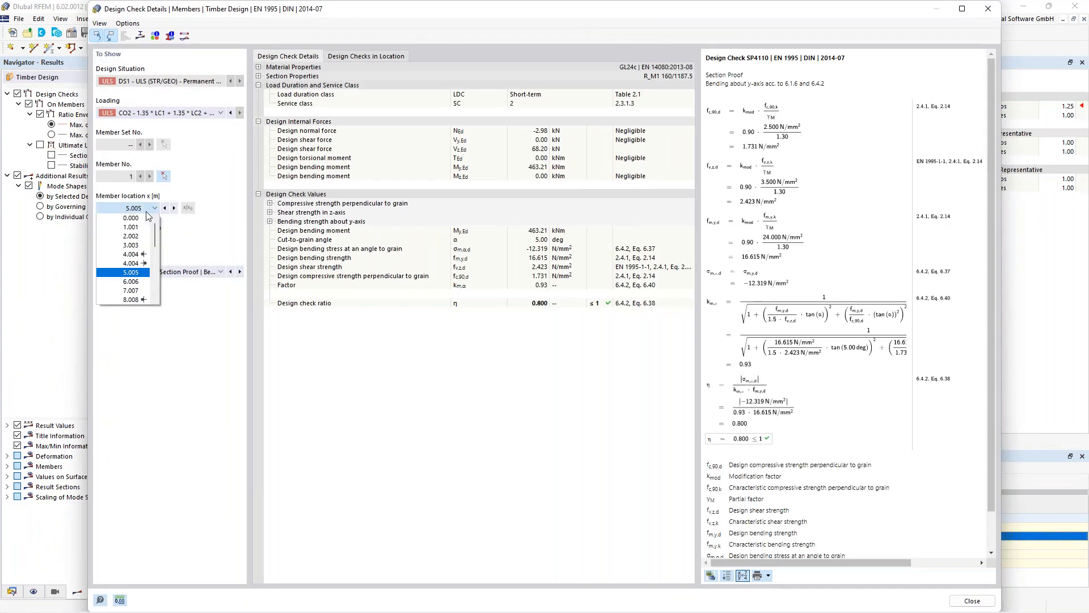
click(135, 282)
click(987, 8)
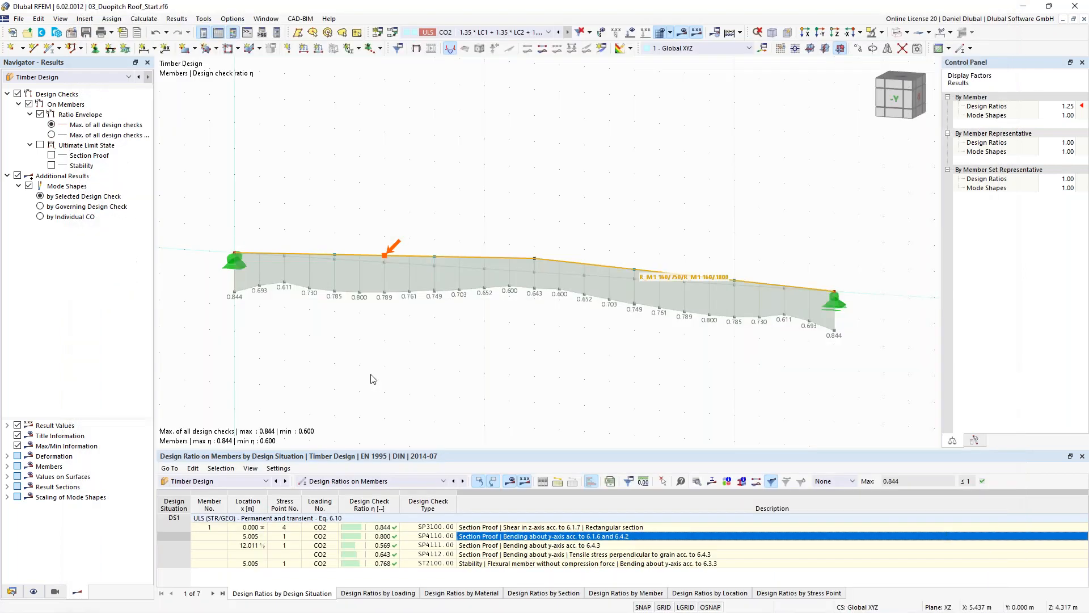
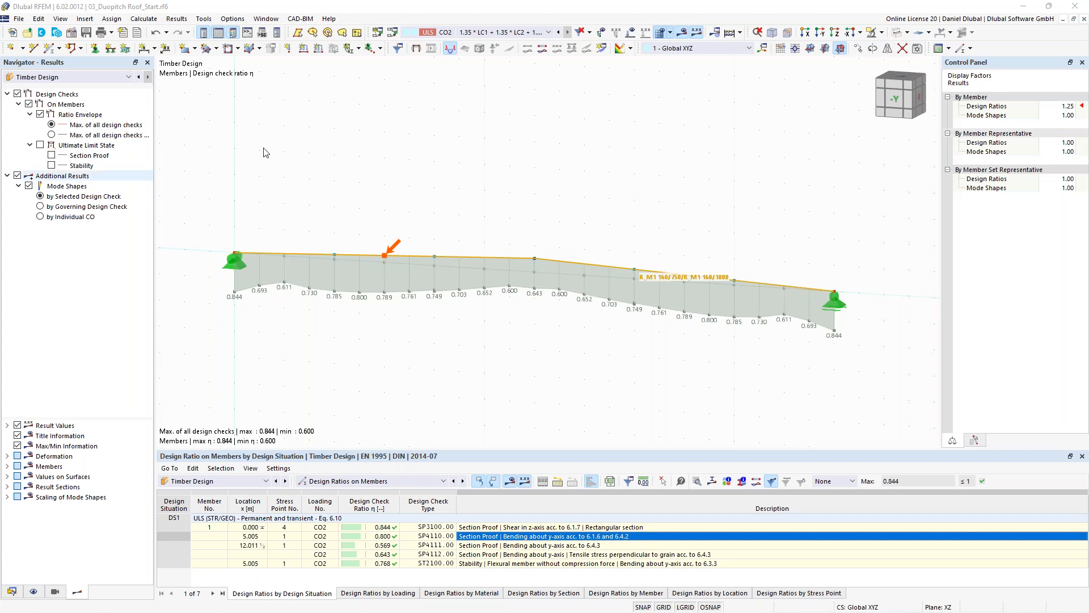
Switch to the model 04_Timber Truss Beam_ Start.rf6 and review its predefined materials, sections and load cases.
click(266, 18)
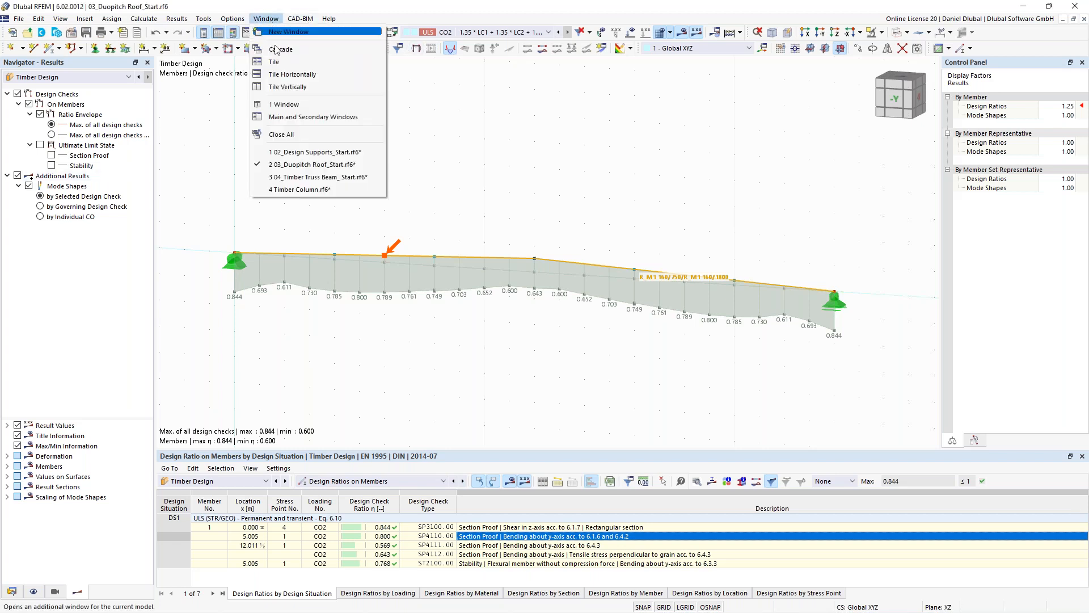
click(294, 177)
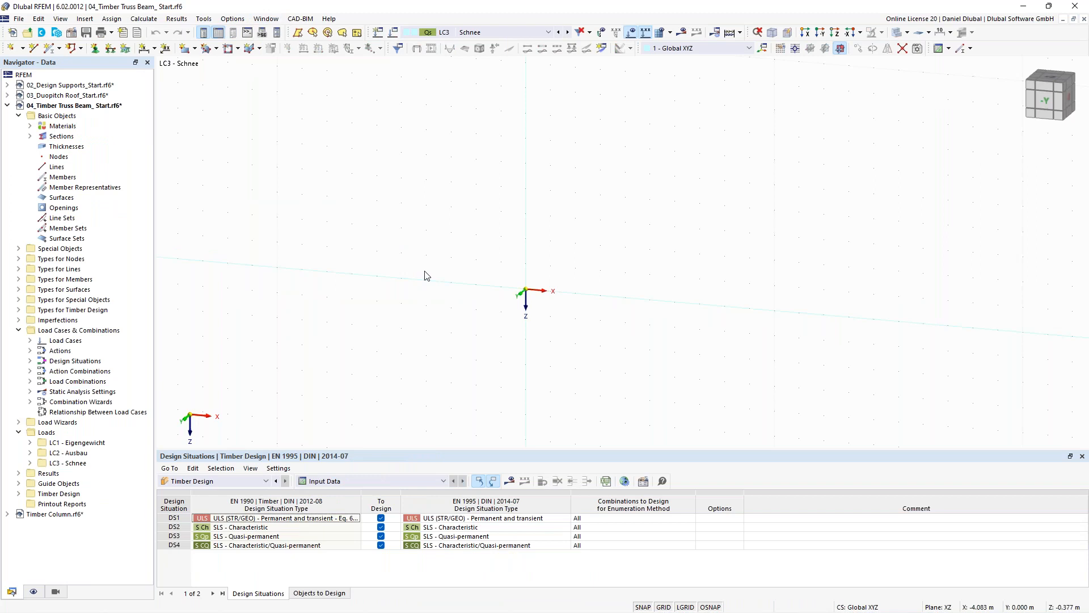
click(30, 125)
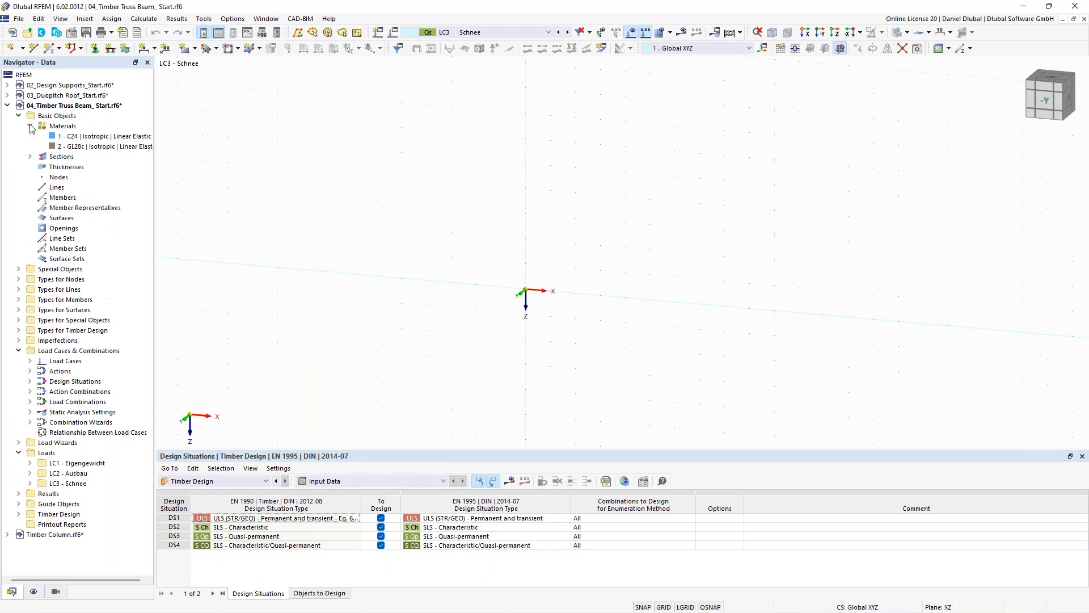
click(29, 157)
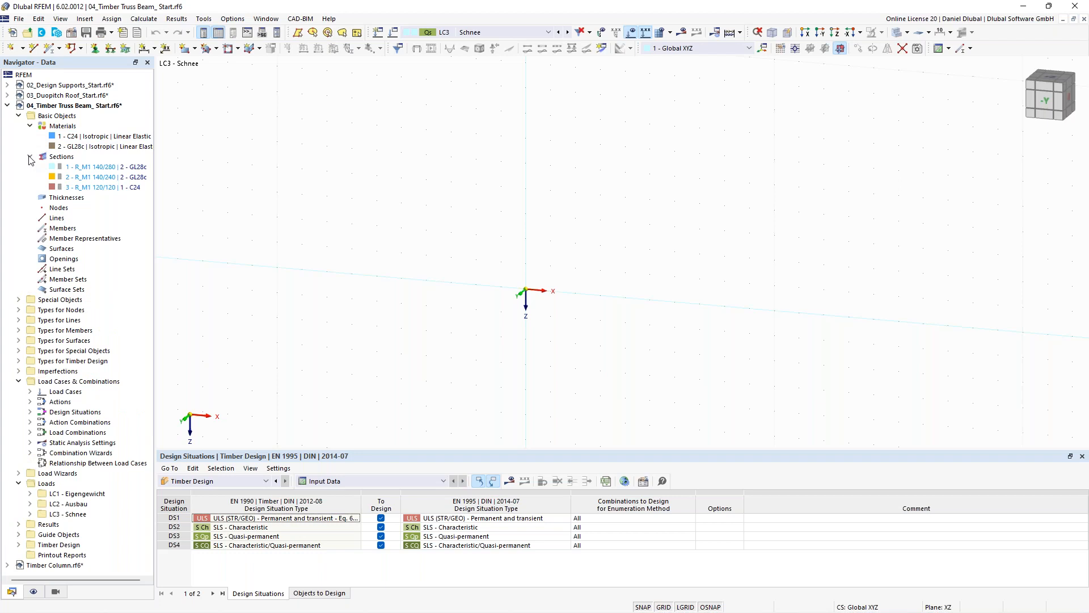
click(30, 494)
click(30, 494)
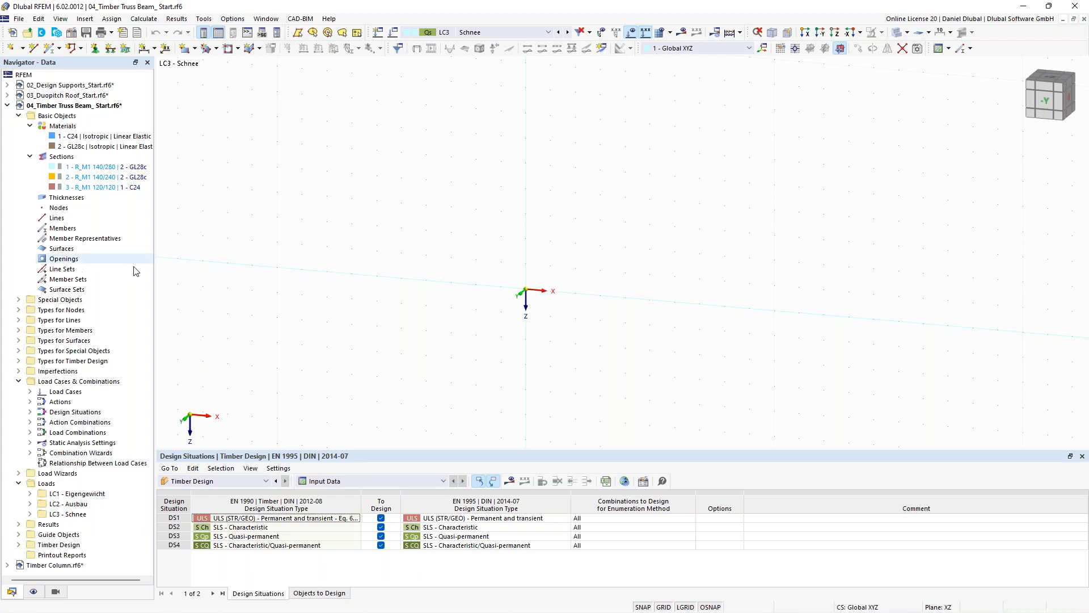
Review the truss model's base data, covering the Member Representatives option and the member properties considered by the Member Representatives Wizard.
middle_drag(488, 234, 483, 280)
scroll(466, 243, down, 1)
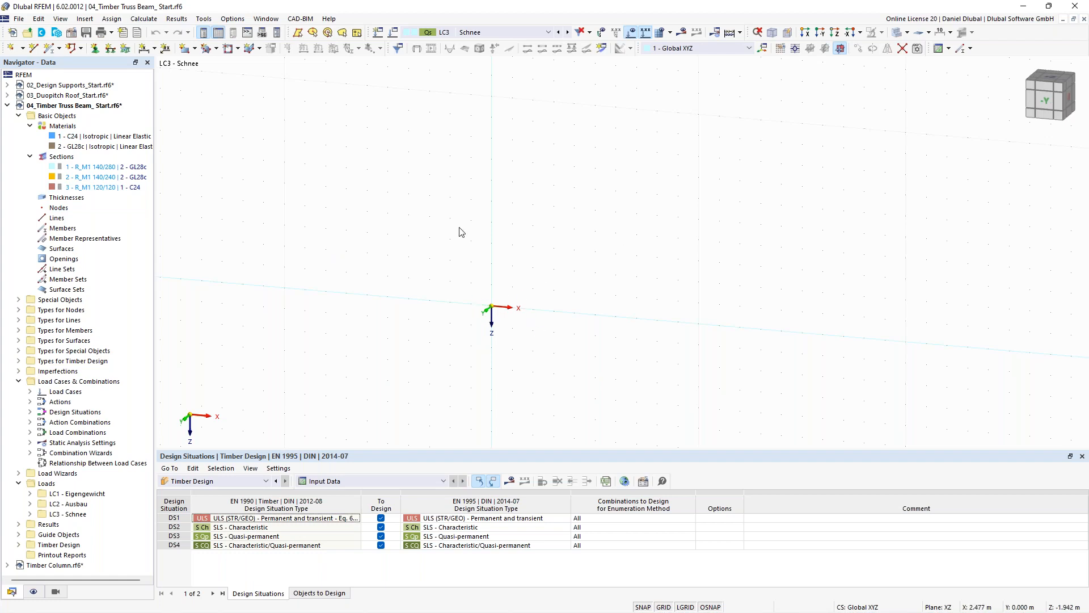
right_click(93, 108)
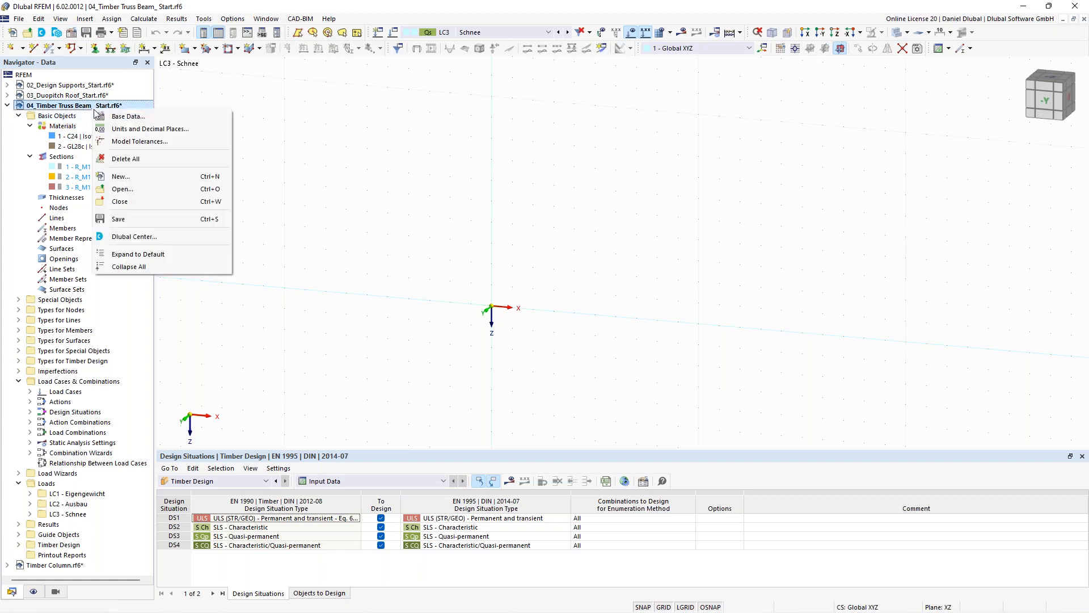
click(120, 116)
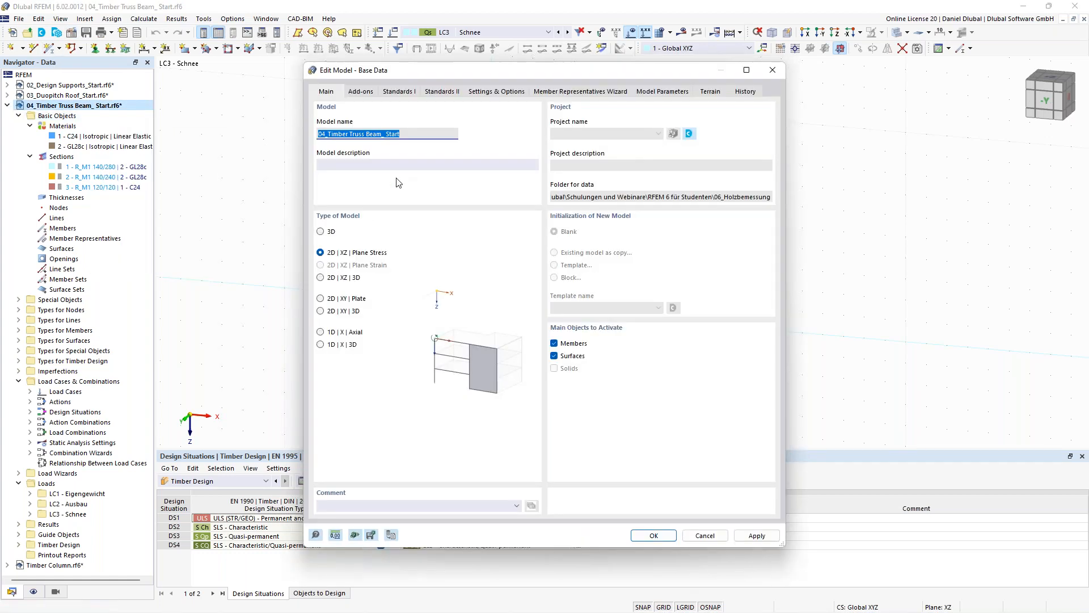
click(471, 93)
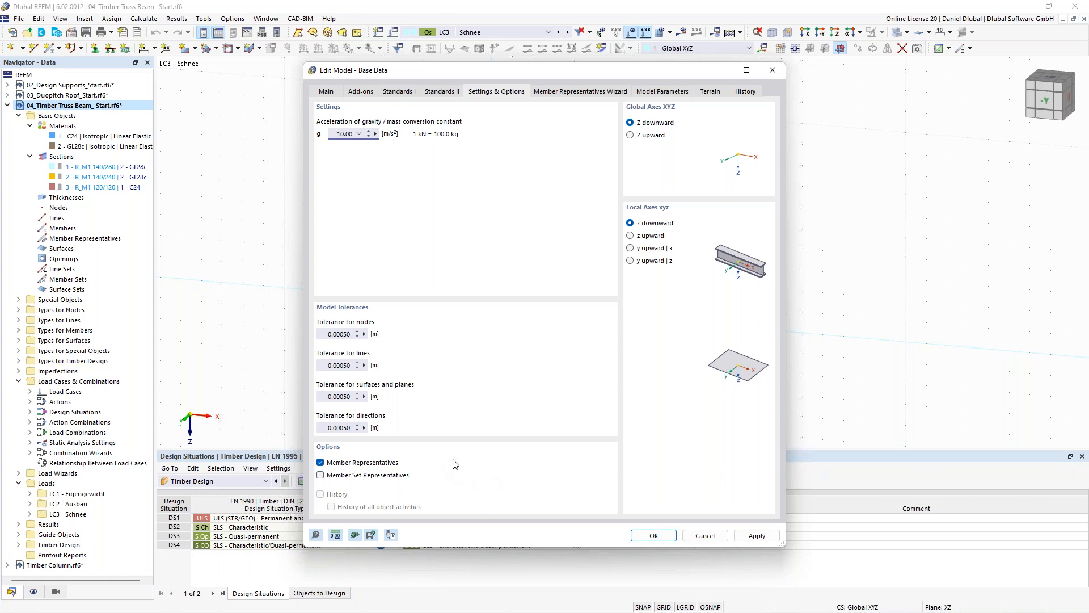
click(546, 100)
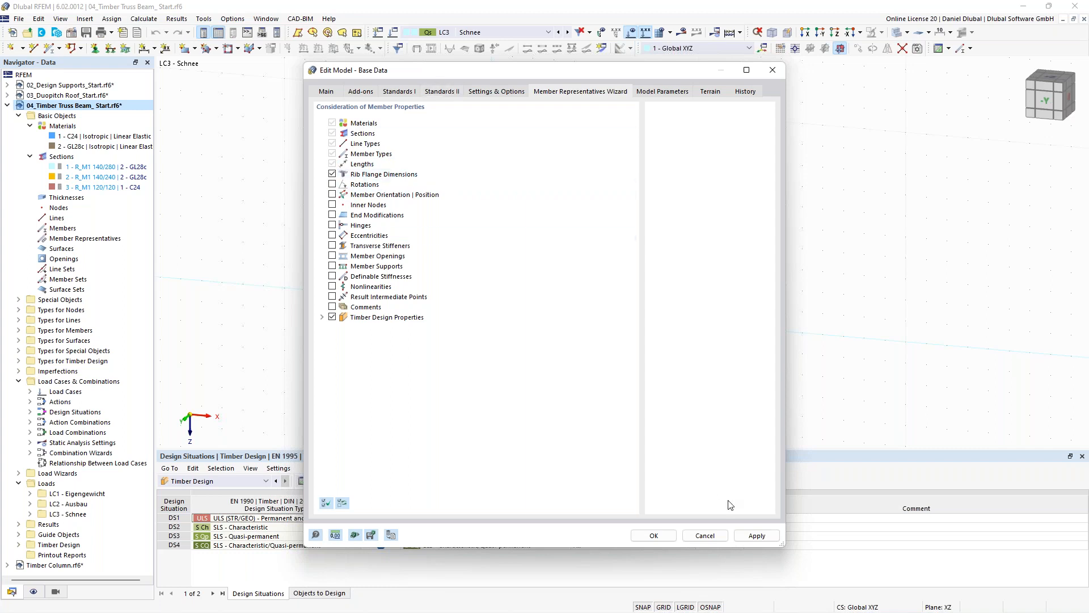
click(653, 535)
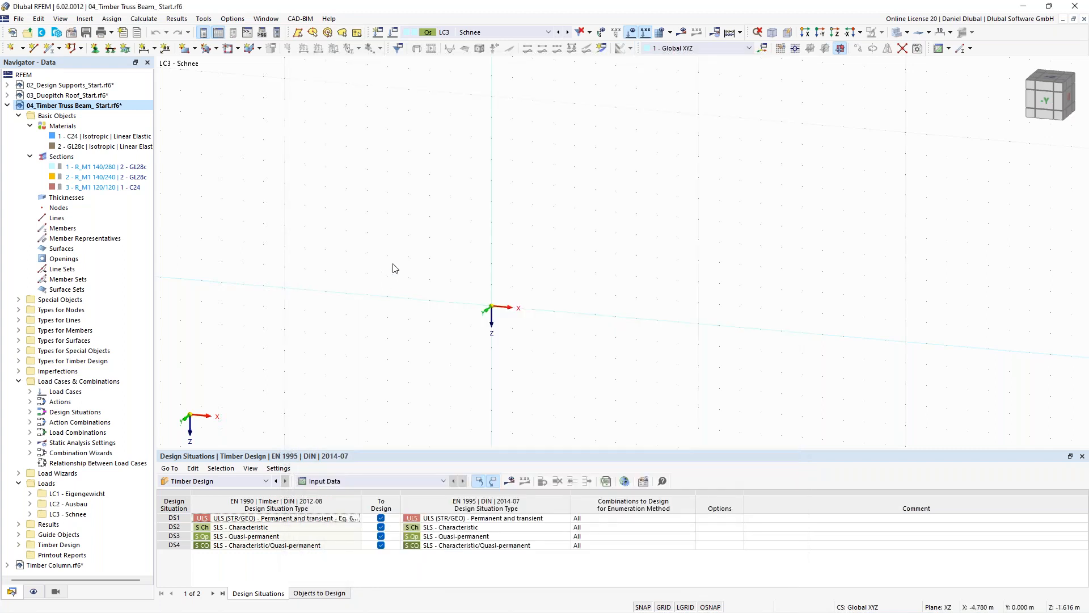
Create a 14 m Beam member with section 1 - R_M1 140/280 in GL28c from the origin along the X-axis.
scroll(518, 308, up, 2)
middle_drag(518, 308, 450, 278)
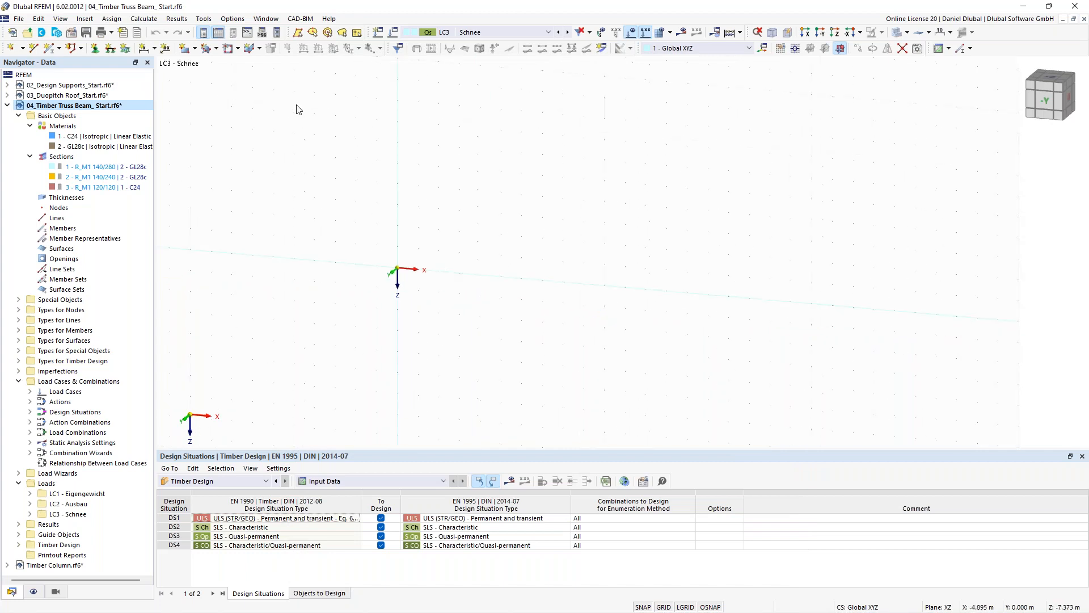
click(48, 51)
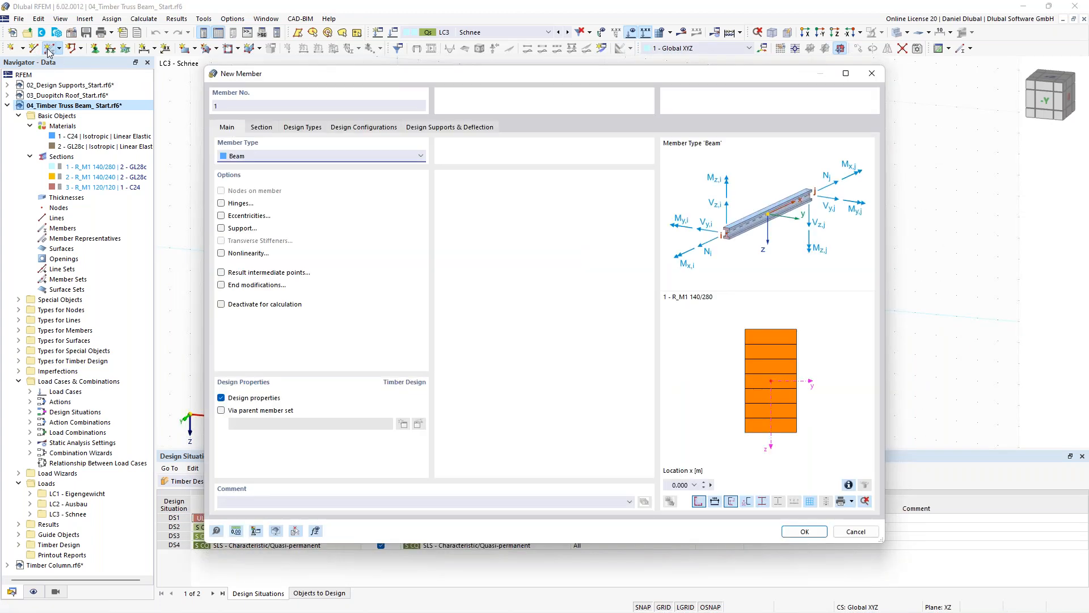
click(261, 128)
click(342, 407)
click(332, 417)
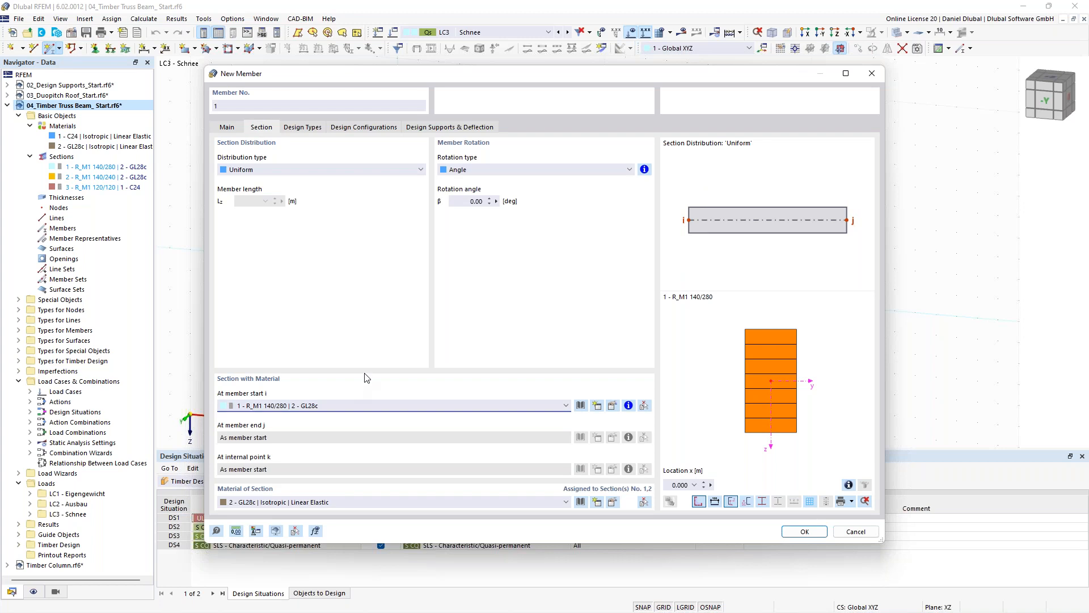
click(228, 128)
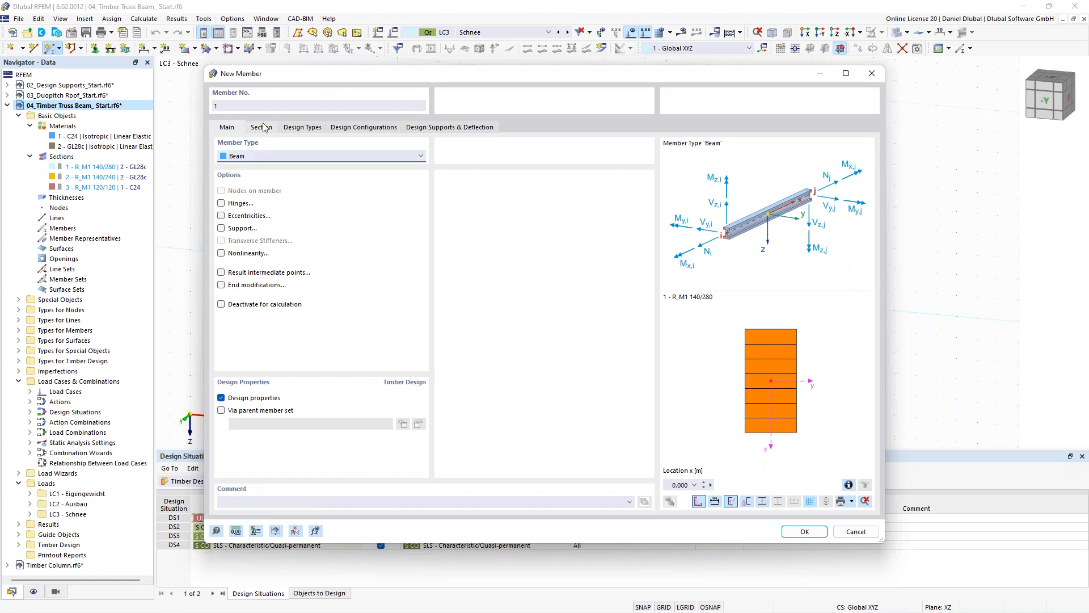
click(791, 534)
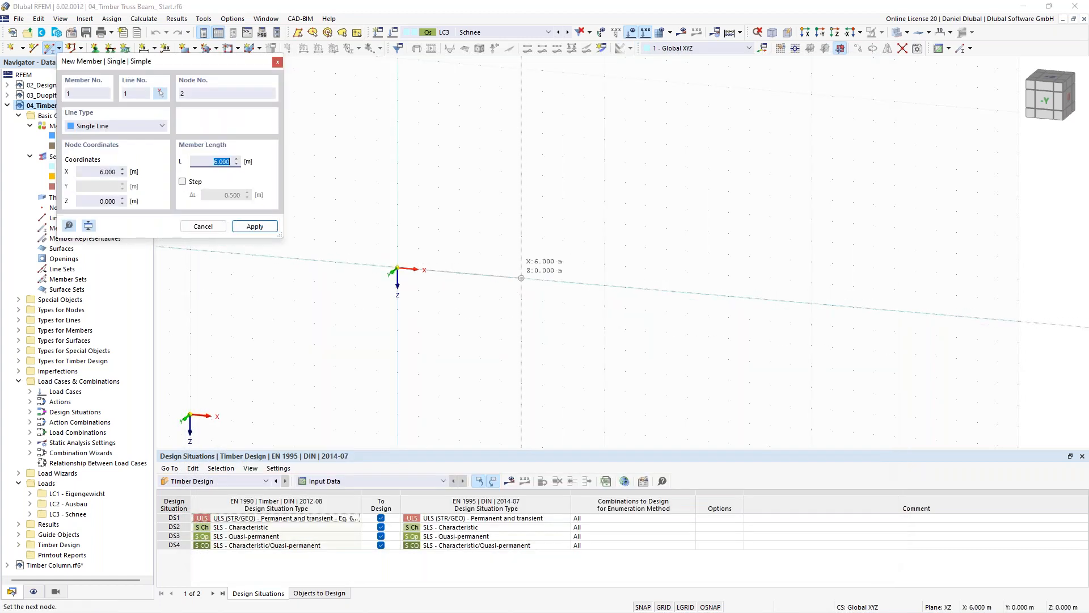
text(1)
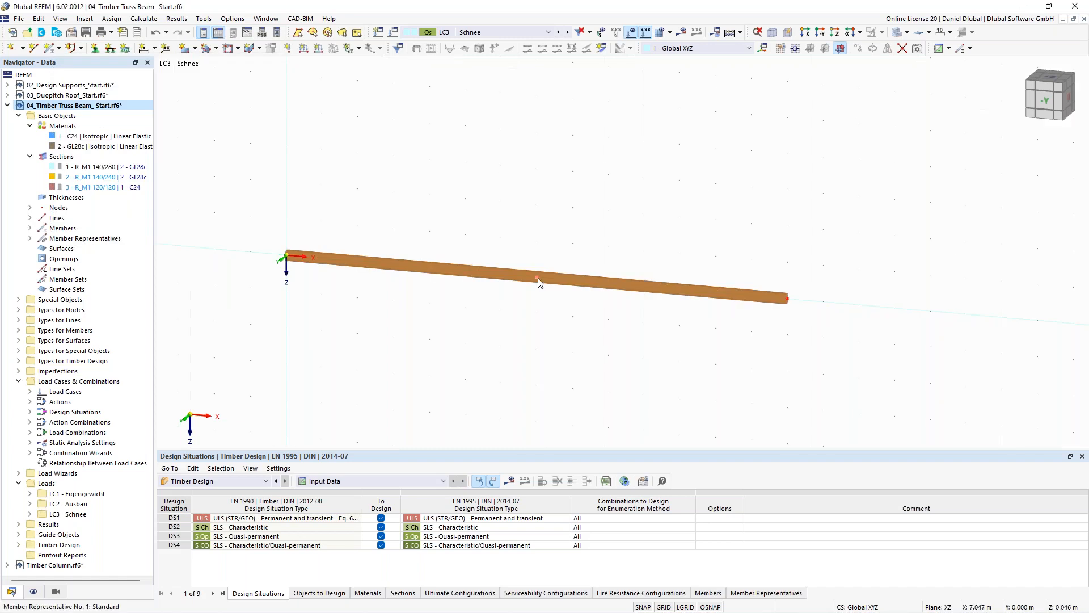
scroll(538, 282, down, 3)
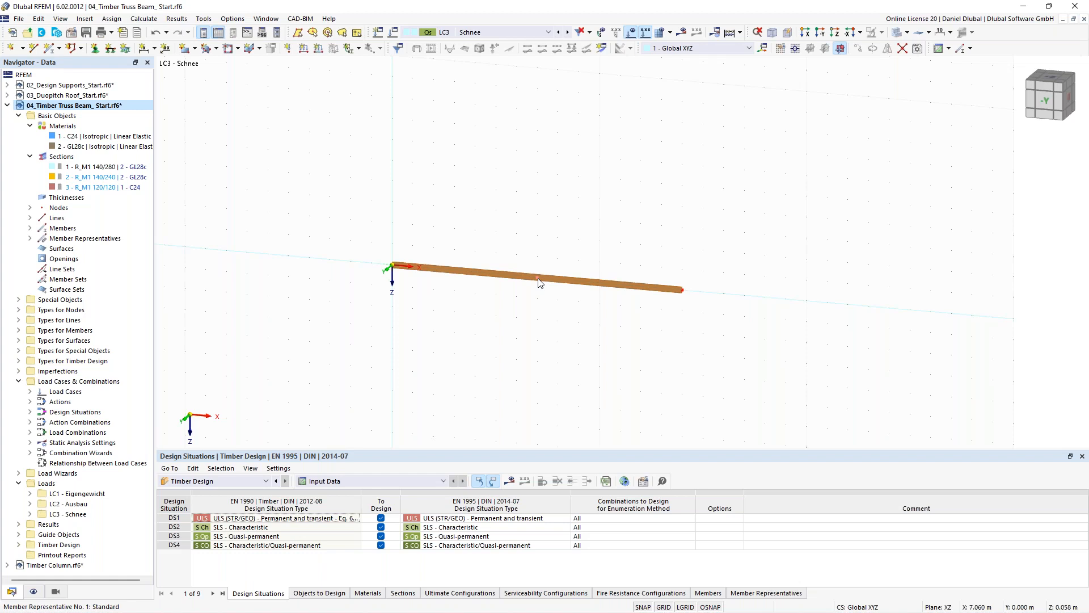
Check the display setting for member representatives among the basic model objects.
click(33, 592)
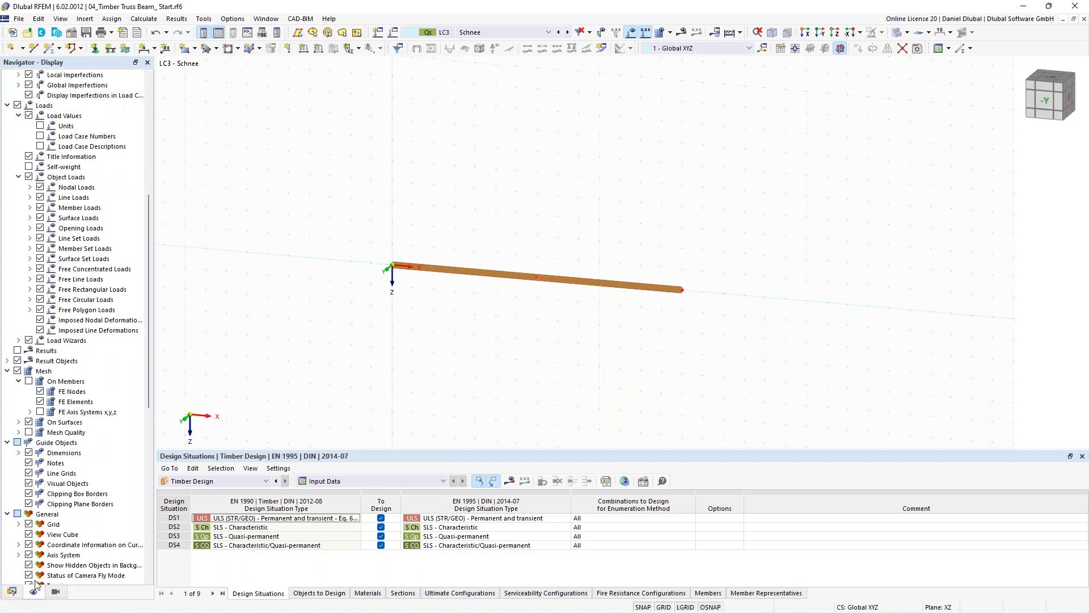
scroll(101, 198, up, 7)
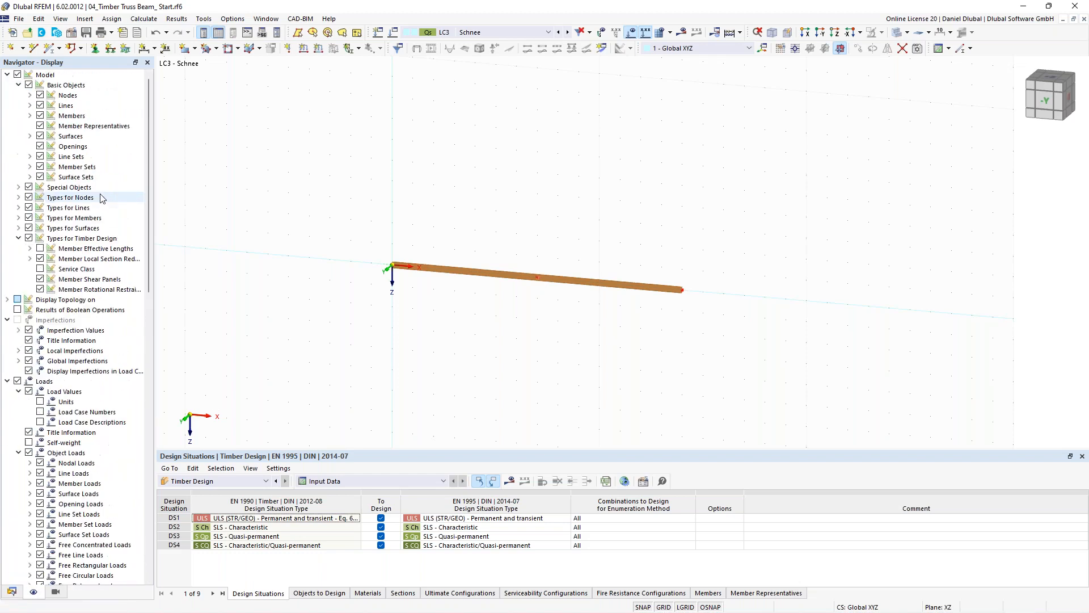
click(40, 126)
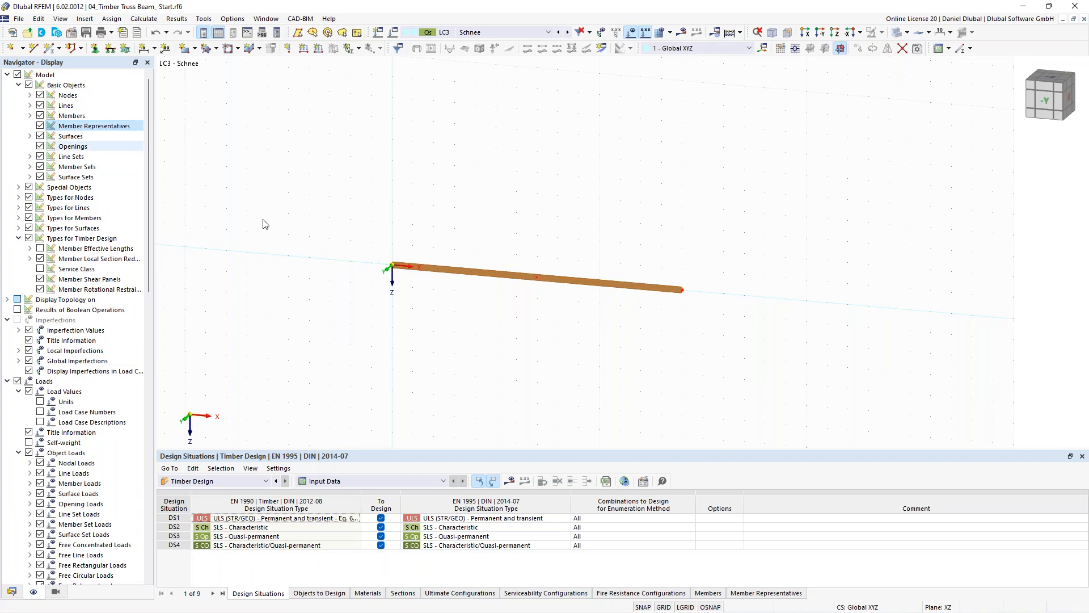
Divide the beam with one intermediate node and raise that middle node by 1.8 m to form the ridge.
right_click(595, 290)
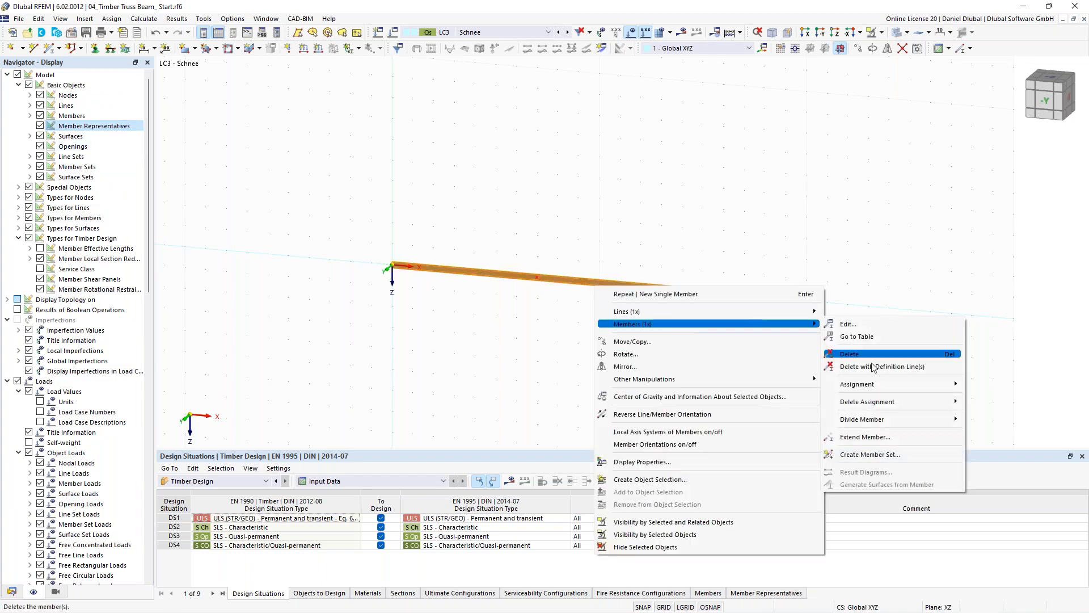
mouse_move(908, 419)
click(981, 432)
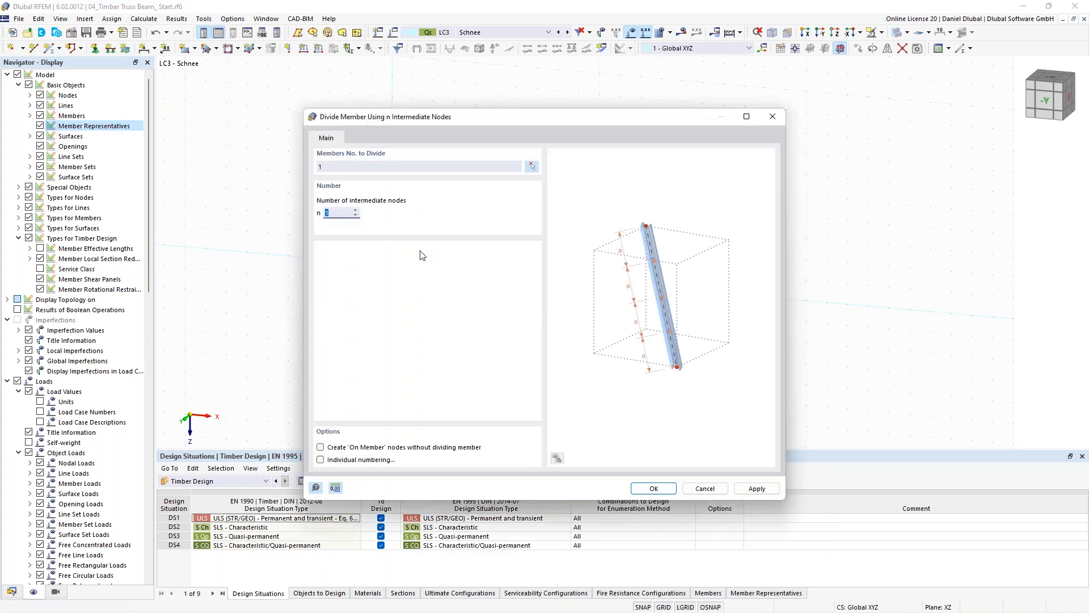
key(Return)
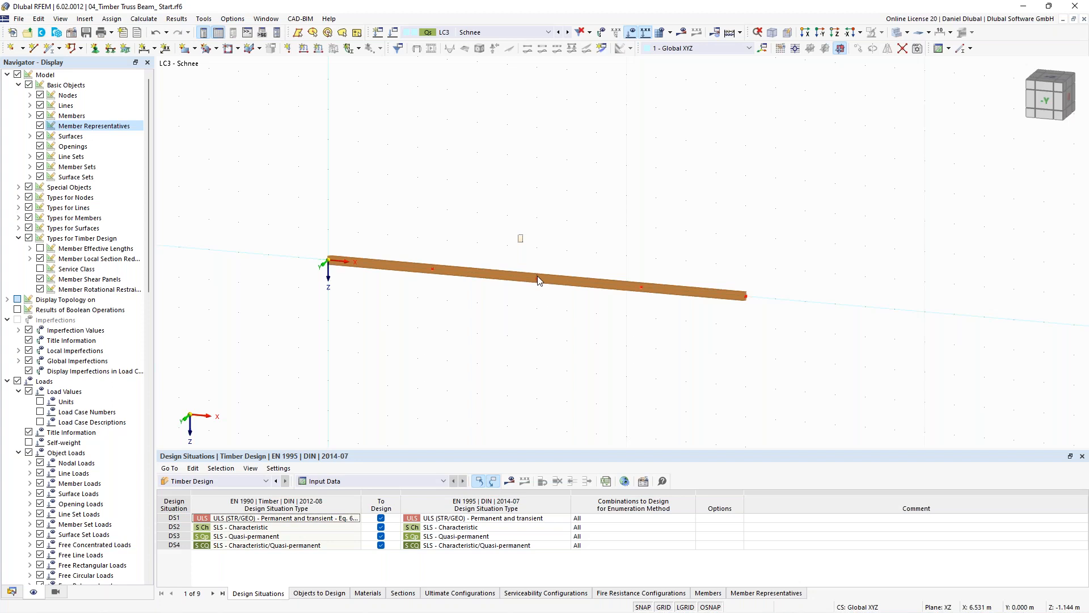
drag(537, 276, 499, 208)
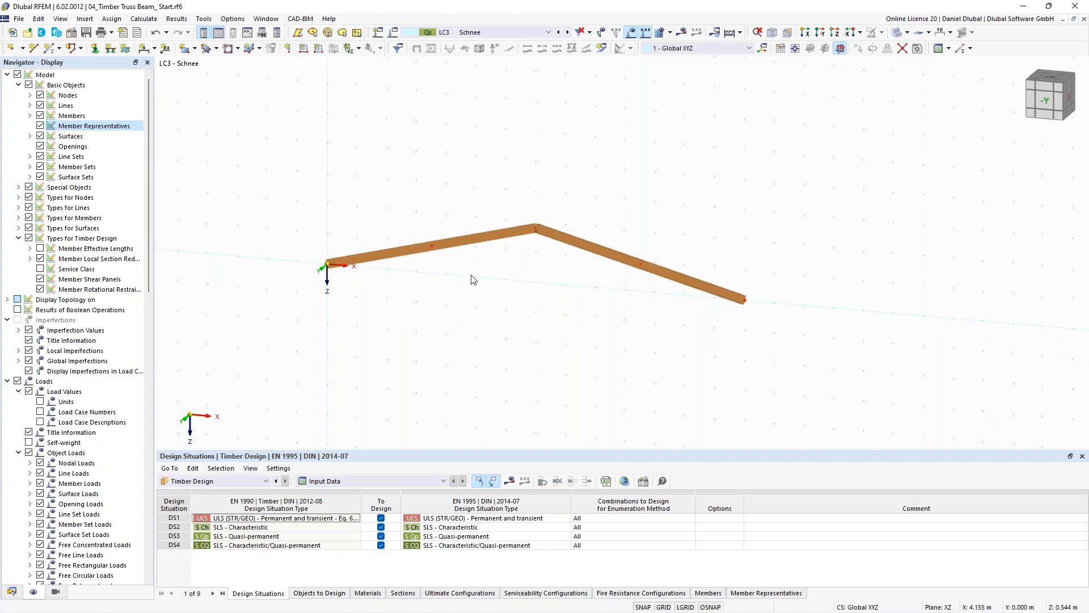
Activate hinges for member 1 and assign member hinge 1 in the local xyz system at its ridge end j.
double_click(515, 227)
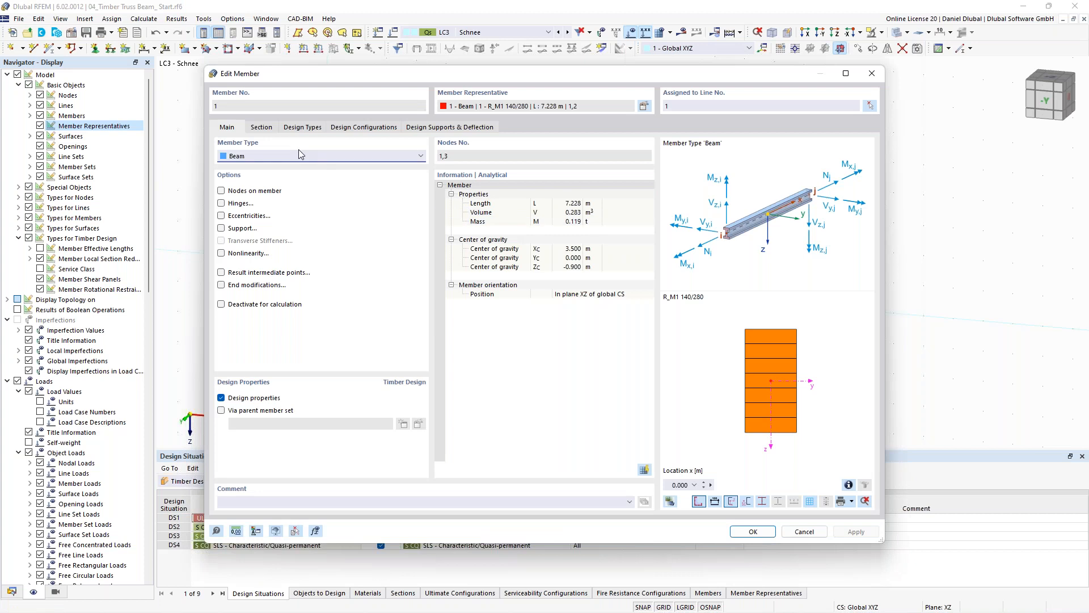
click(237, 204)
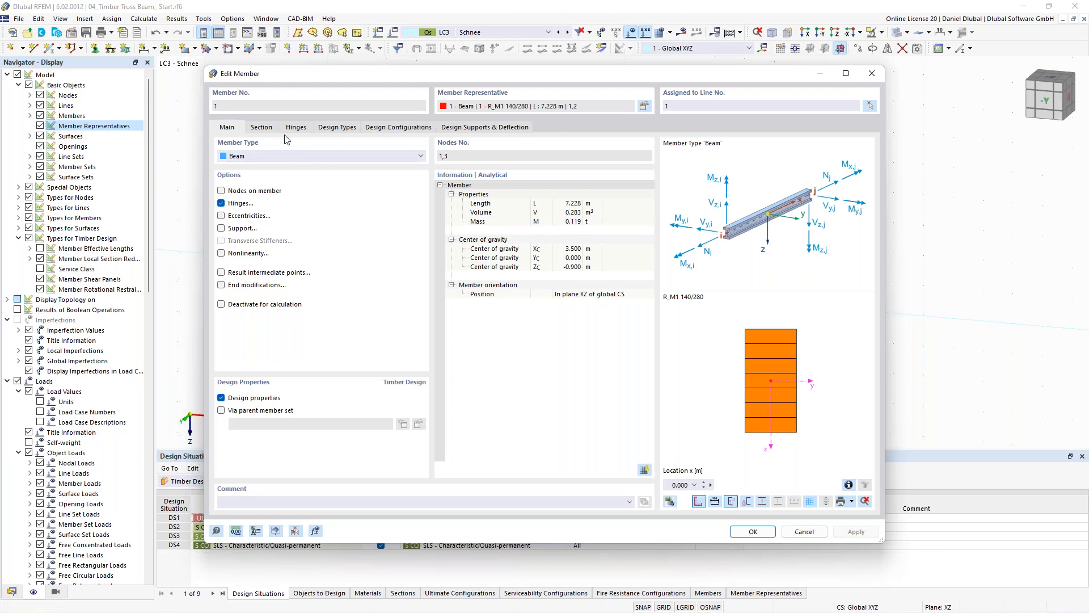
drag(461, 75, 410, 353)
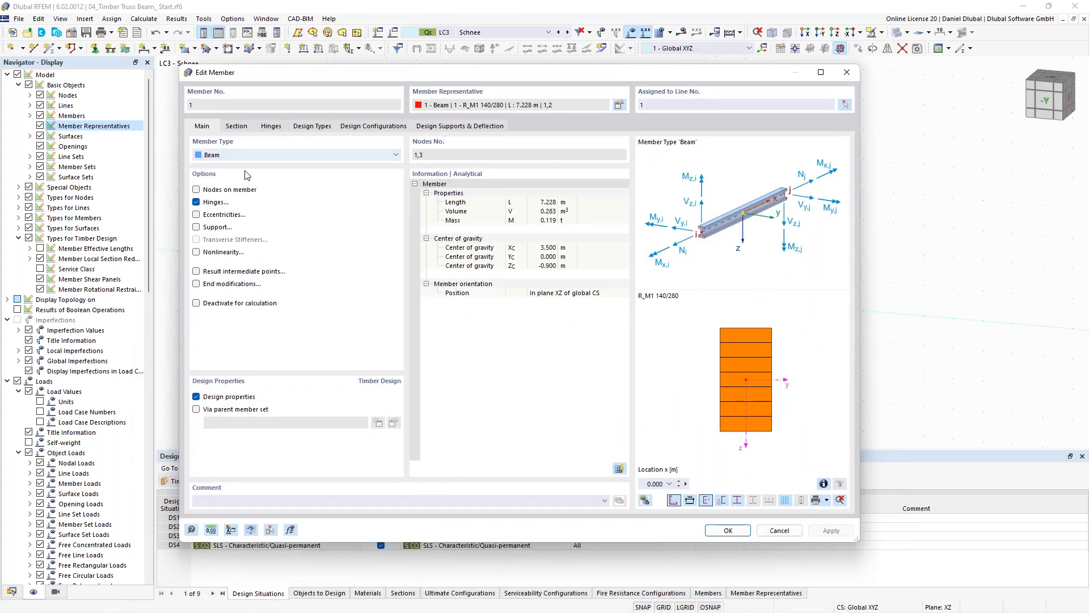
click(263, 130)
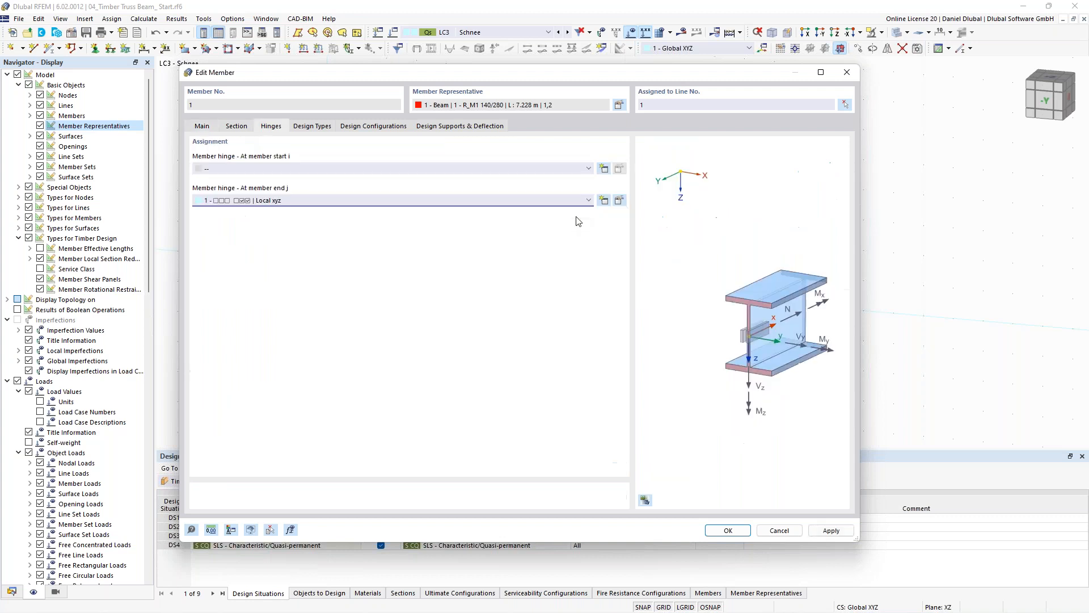
click(733, 530)
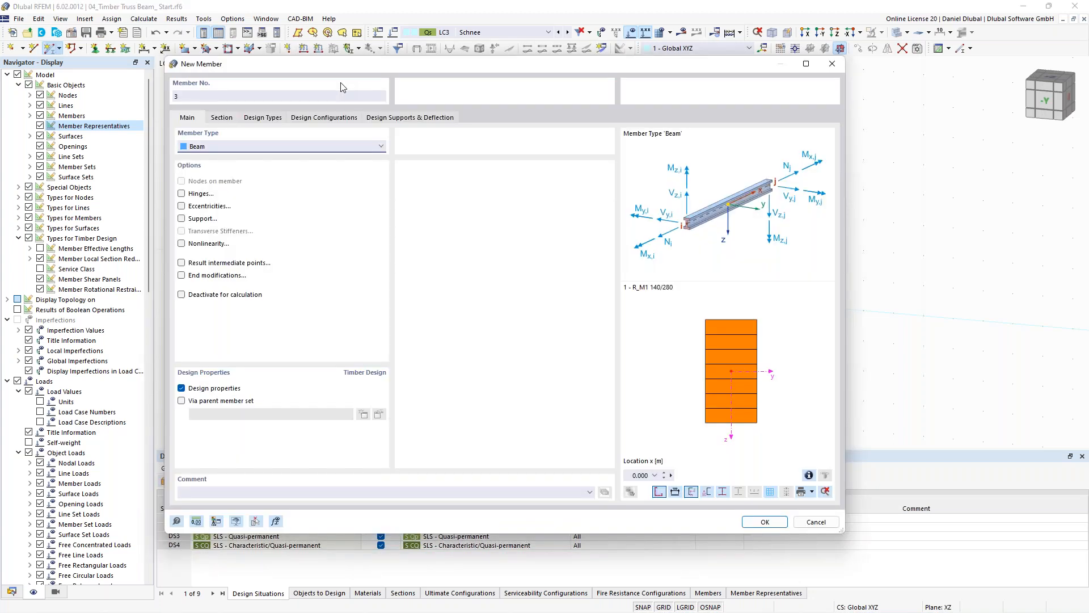
Draw the bottom chord as a Truss member with section 2 - R_M1 140/240 in GL28c, connecting the two eaves nodes.
click(221, 118)
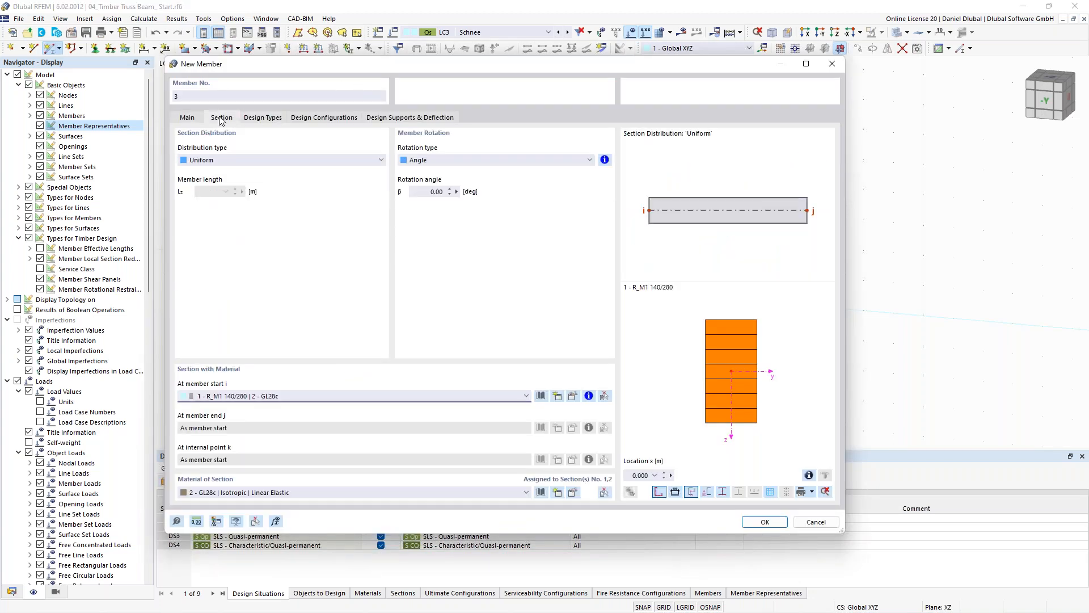
click(295, 396)
click(292, 415)
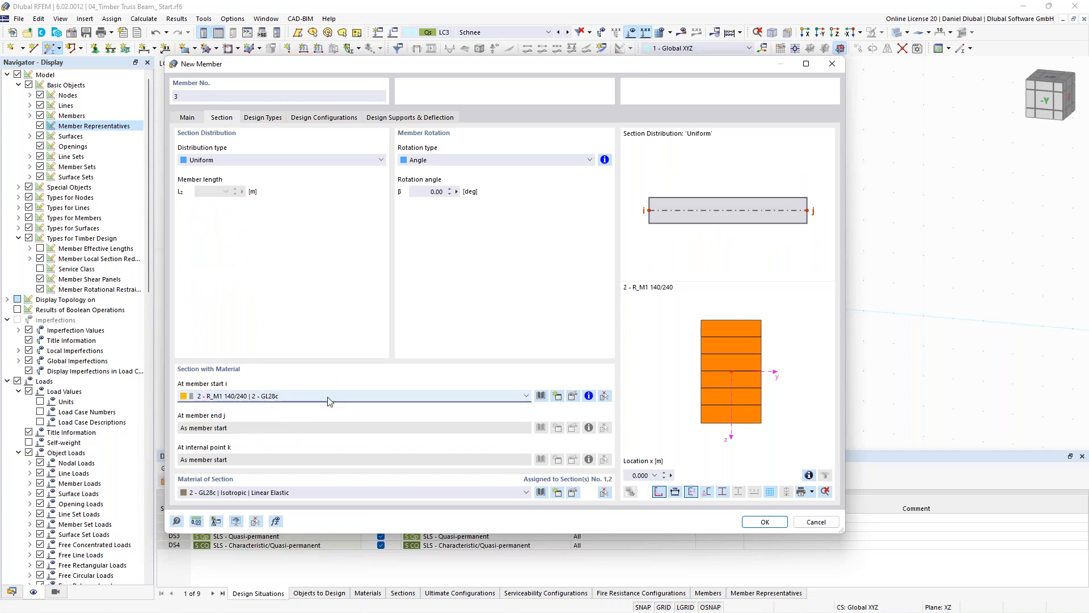
click(192, 118)
click(220, 148)
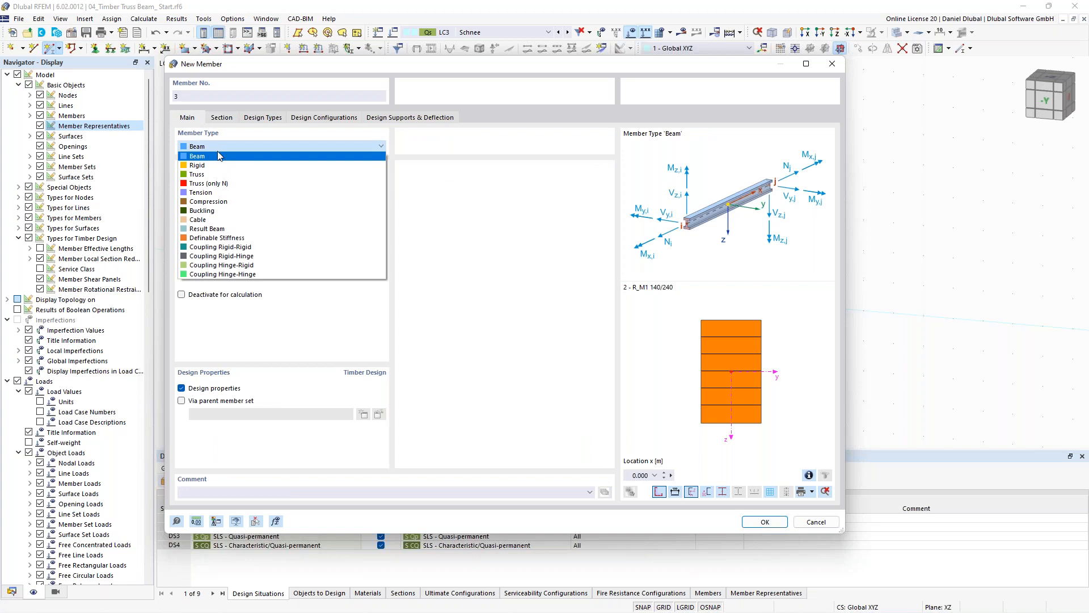
click(216, 180)
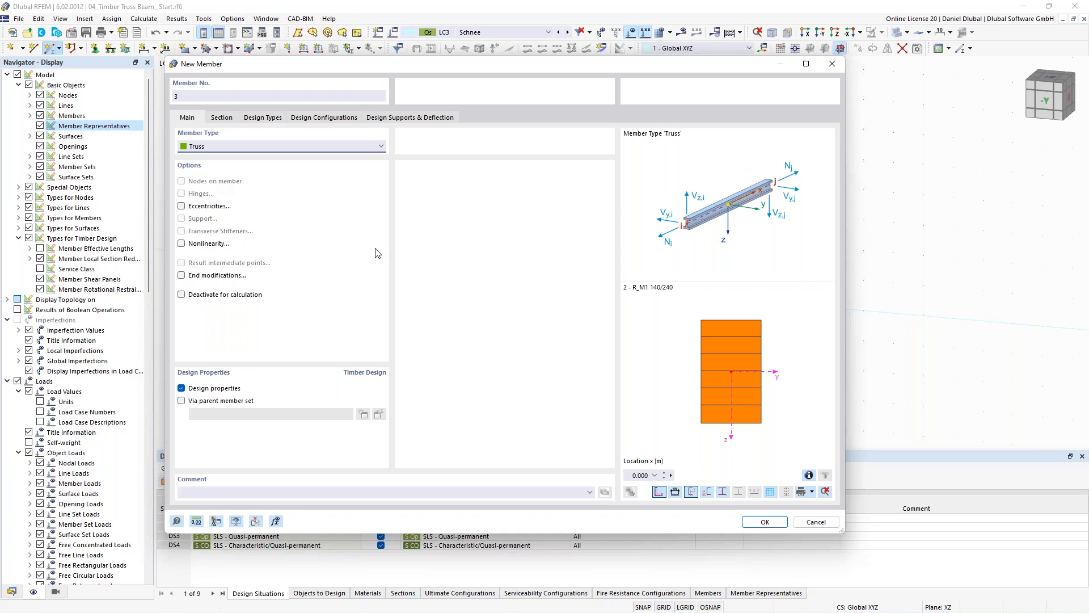
click(774, 526)
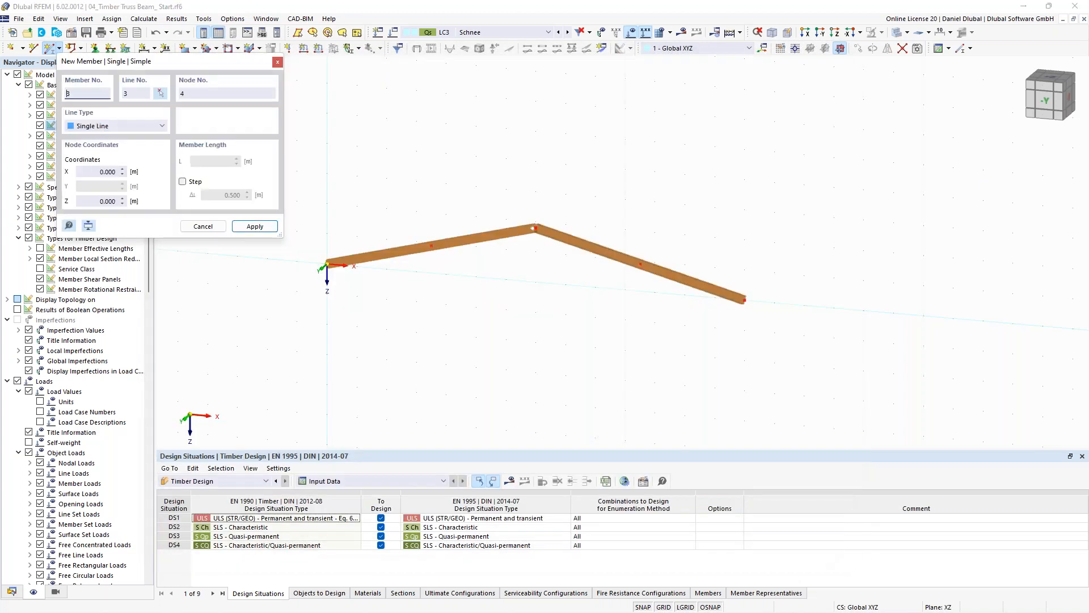
click(327, 264)
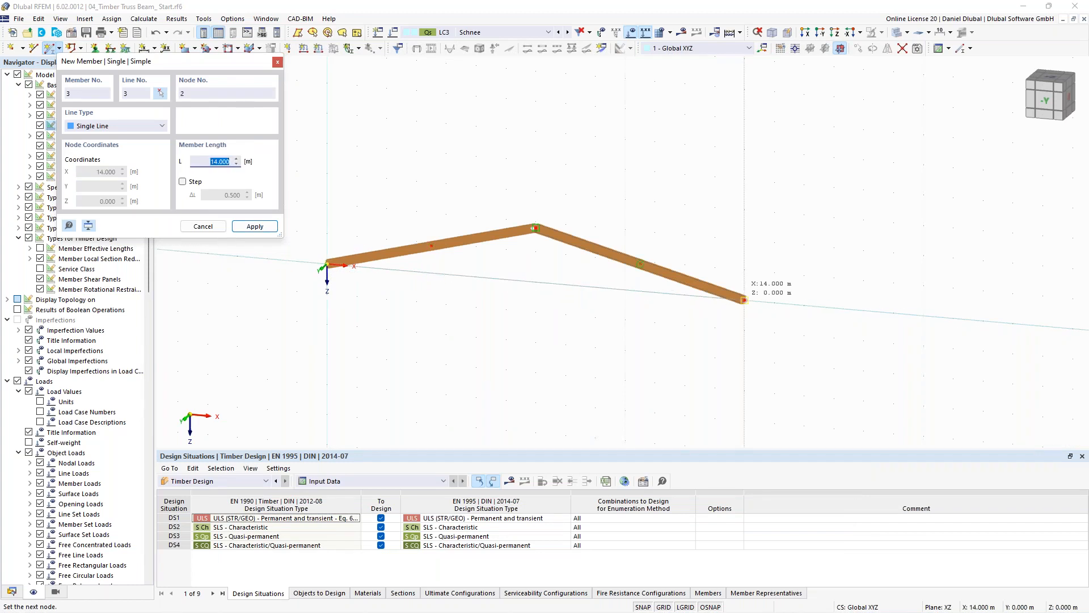
click(744, 300)
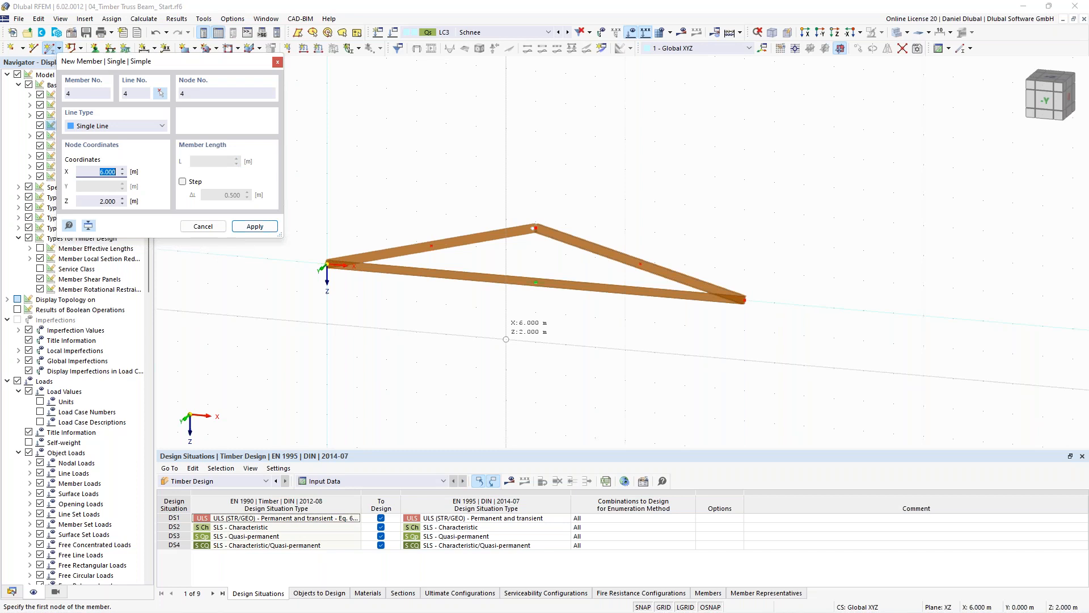
key(Escape)
Add two intermediate 'On Member' nodes to each of members 1-3 without dividing the members.
scroll(527, 279, up, 2)
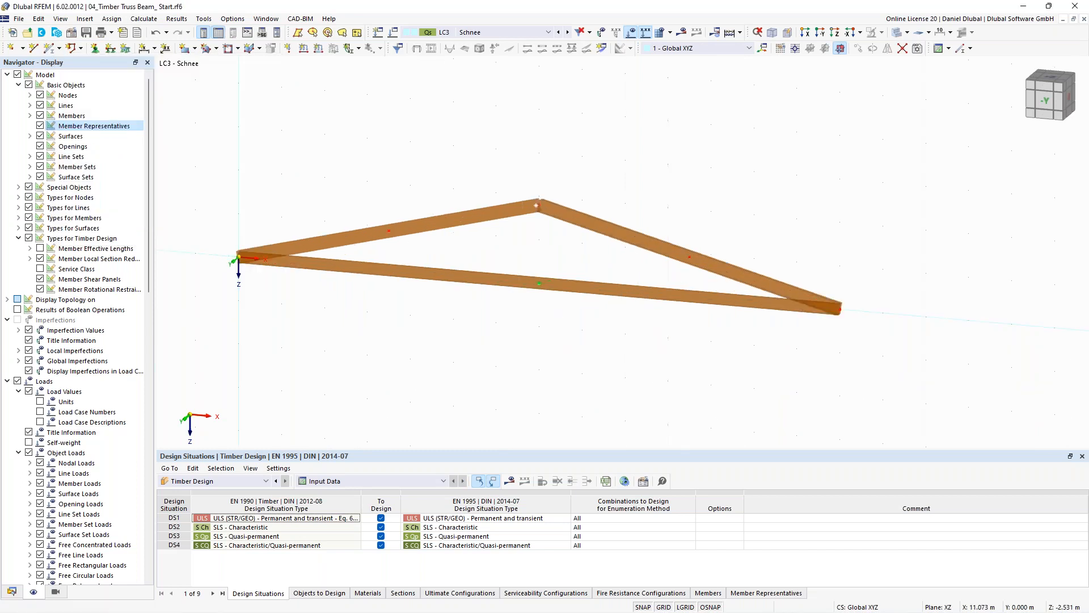
scroll(711, 190, down, 1)
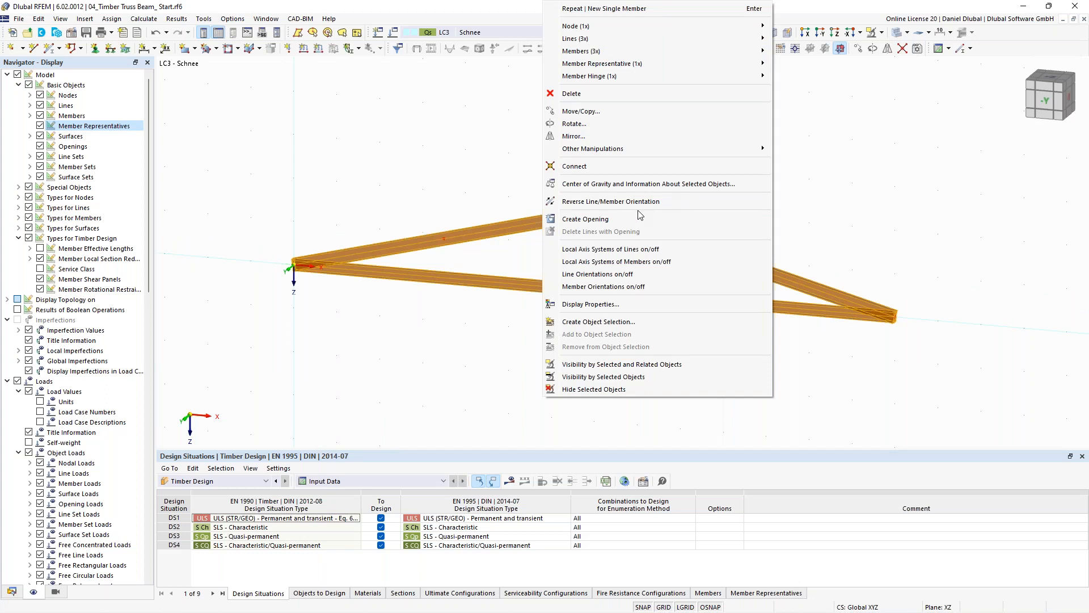
mouse_move(706, 148)
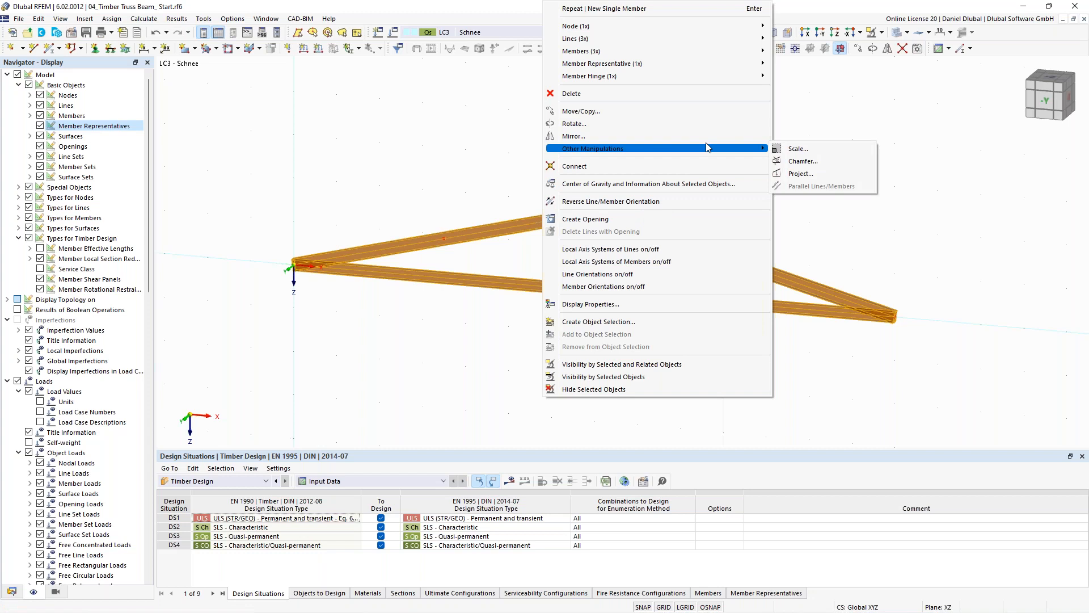
mouse_move(731, 52)
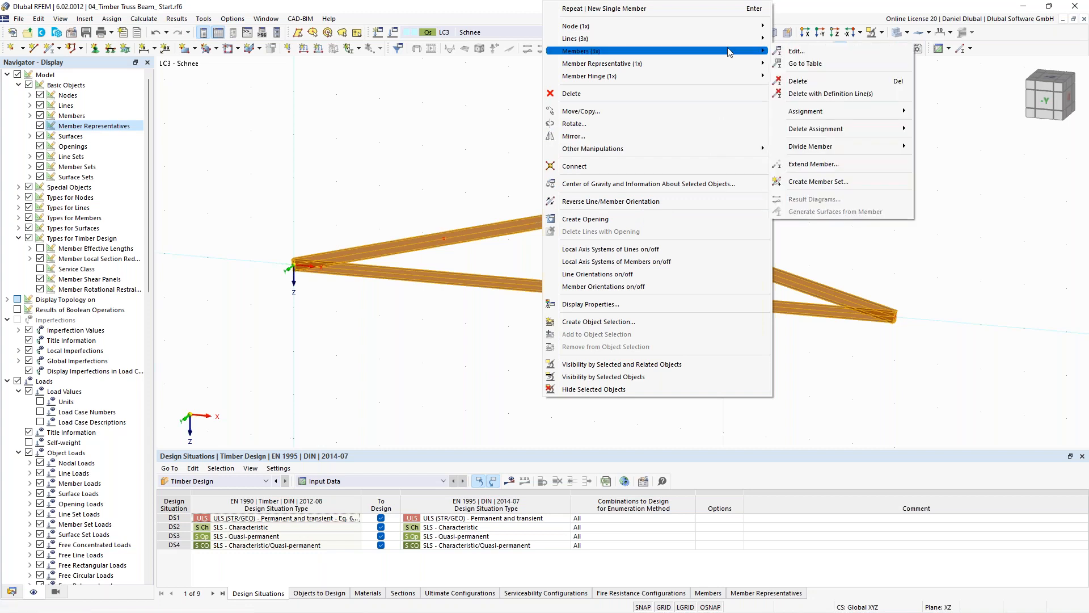
mouse_move(867, 143)
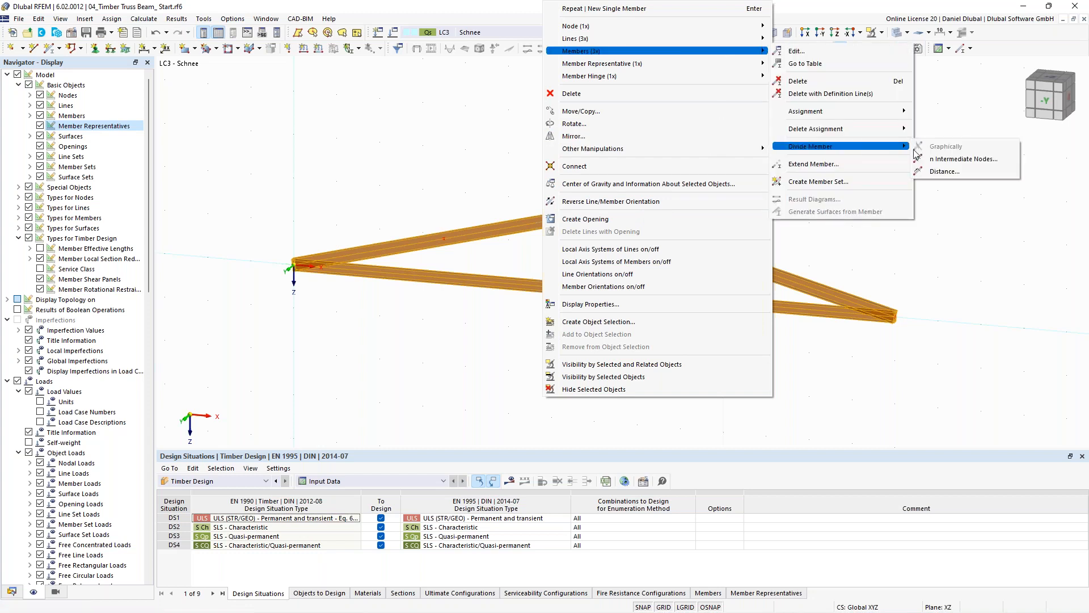
click(949, 162)
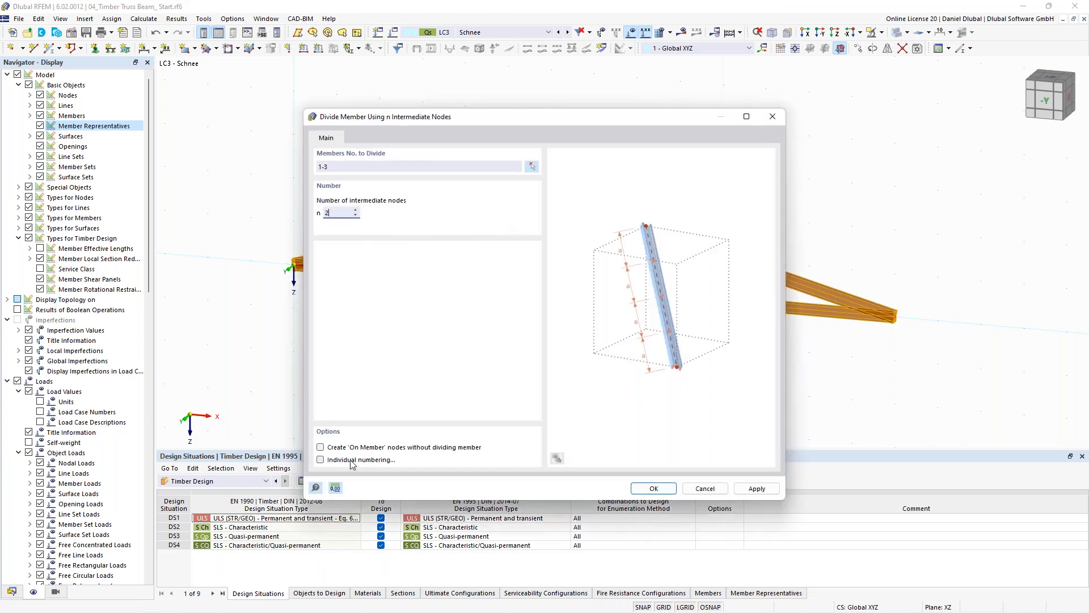
click(336, 448)
click(656, 489)
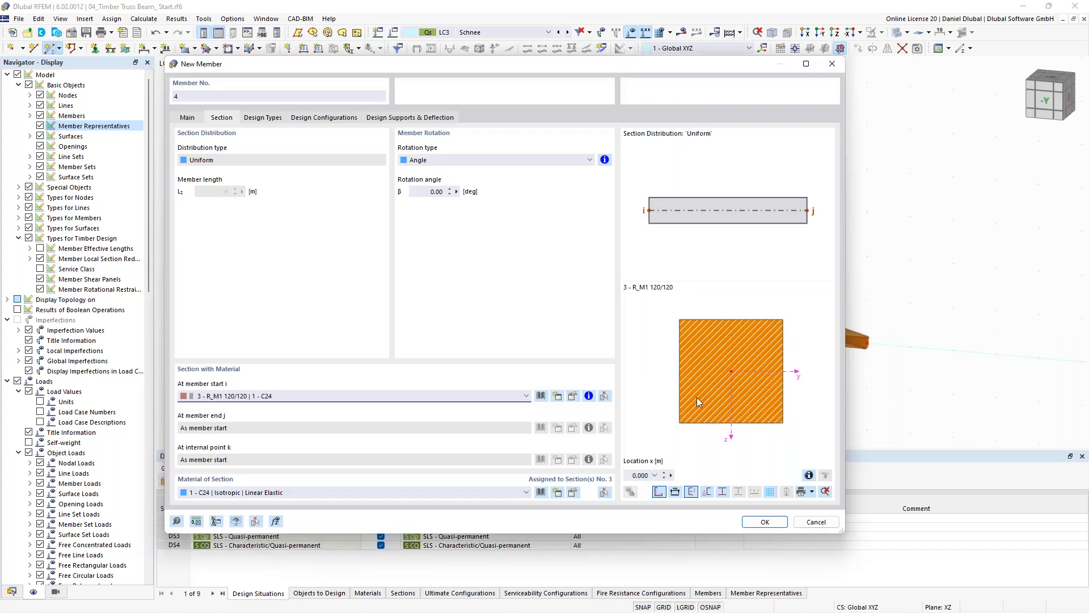
Draw the remaining truss web members with section 3 - R_M1 120/120 in C24 between the chord nodes and the ridge.
click(764, 522)
click(366, 274)
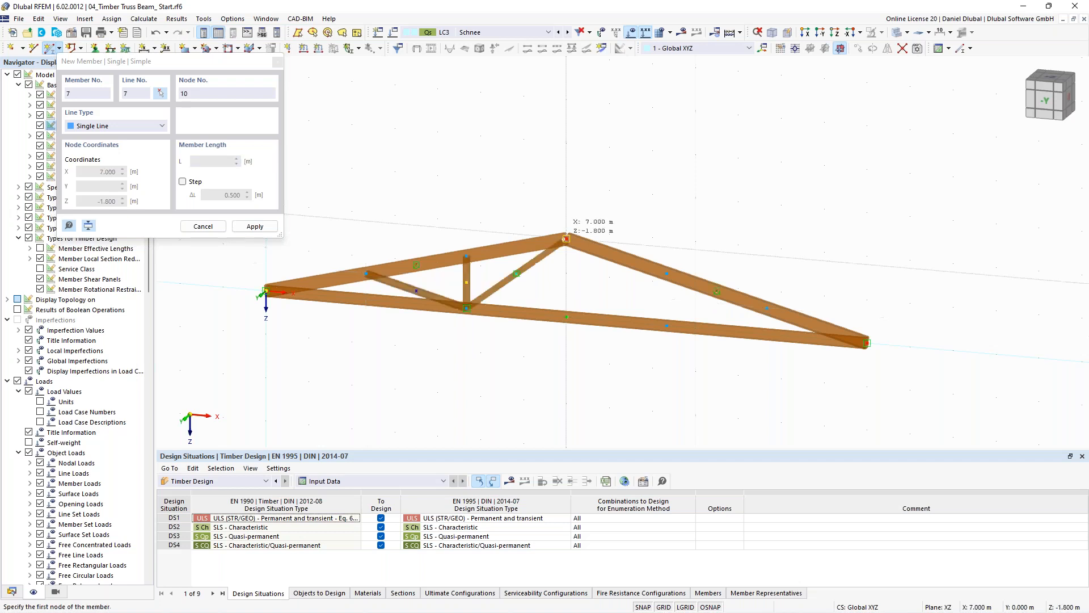
click(565, 238)
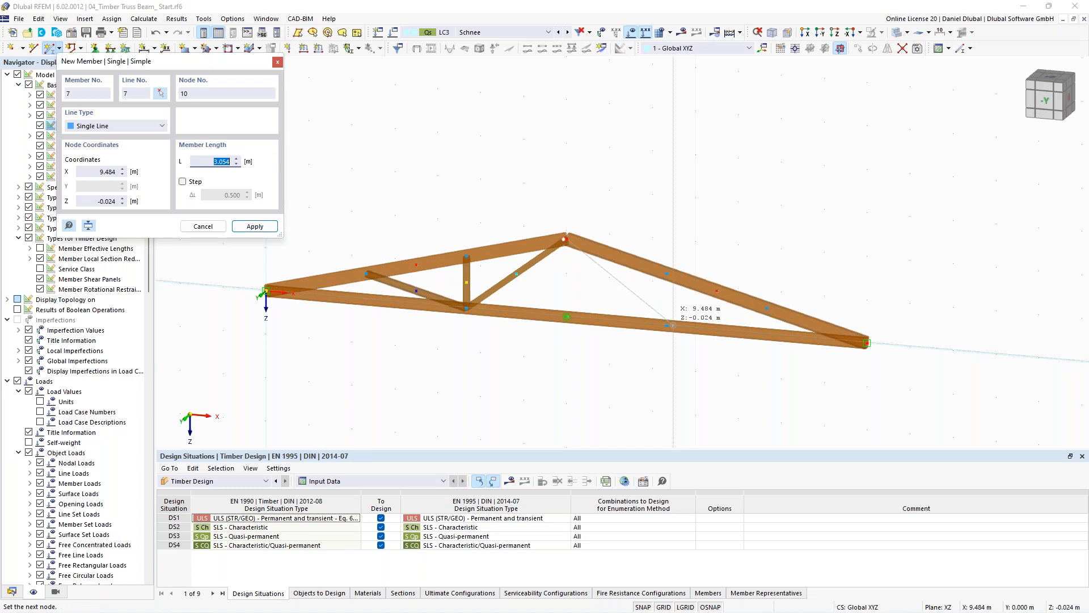
click(667, 325)
click(667, 275)
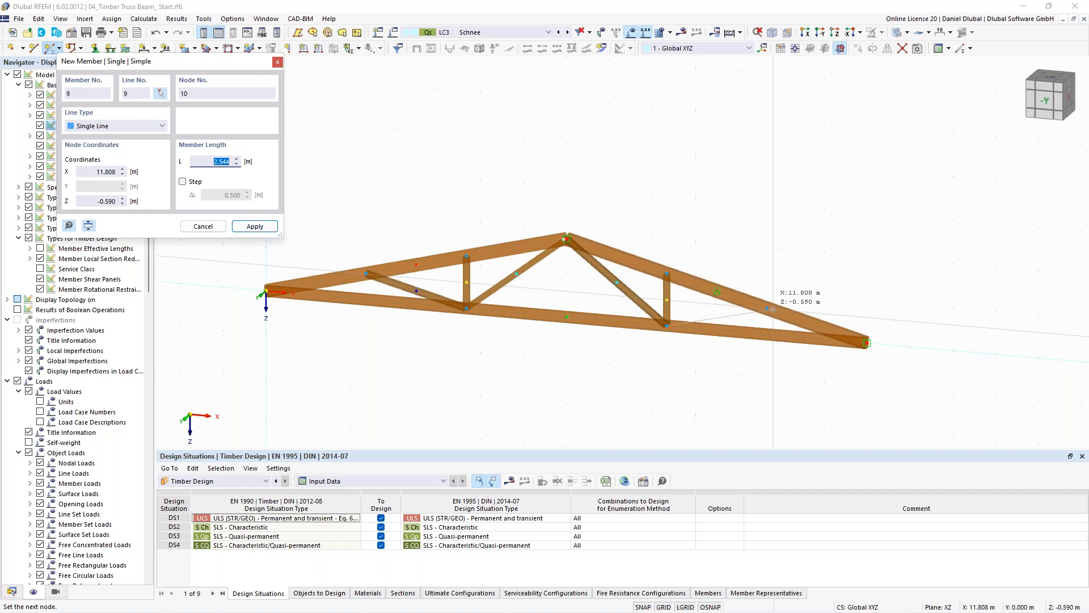
click(773, 309)
key(Escape)
Assign nodal supports to the two eaves nodes of the truss, using hinged support 1 at node 1.
scroll(238, 256, down, 2)
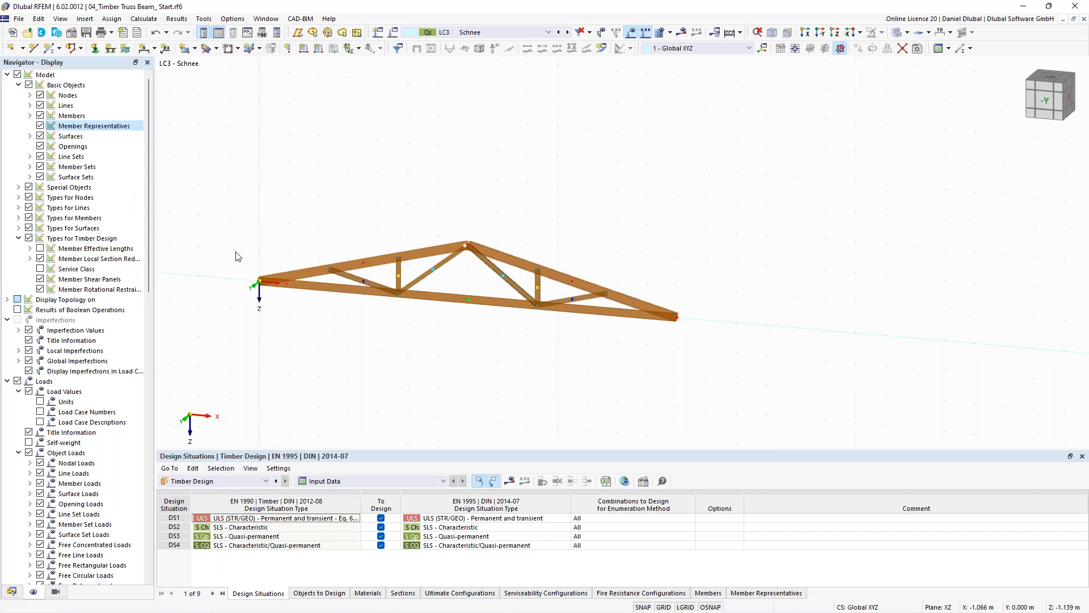
click(464, 272)
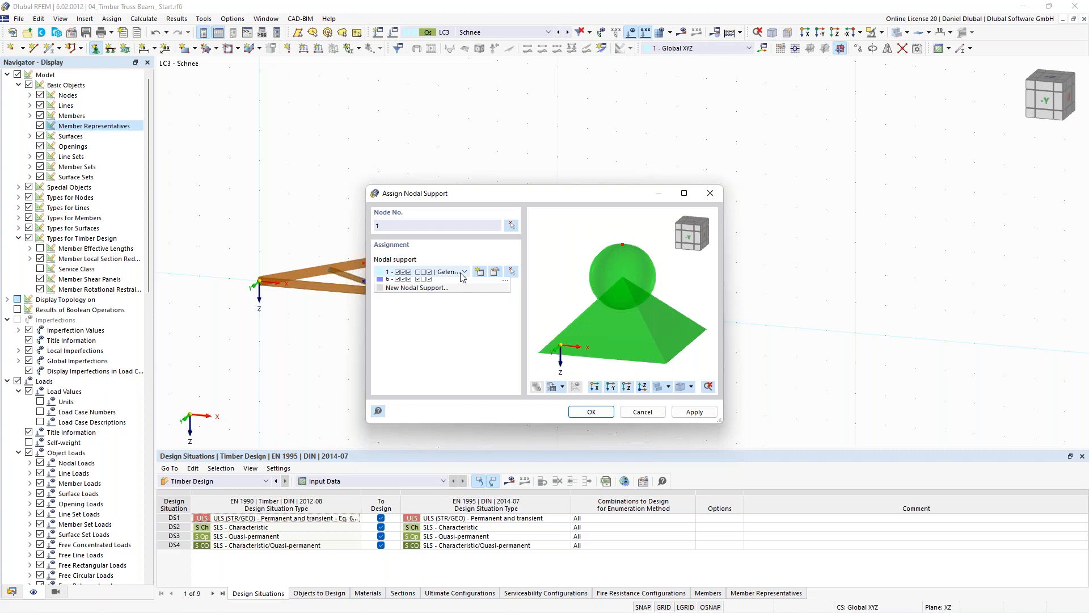
click(462, 277)
key(Return)
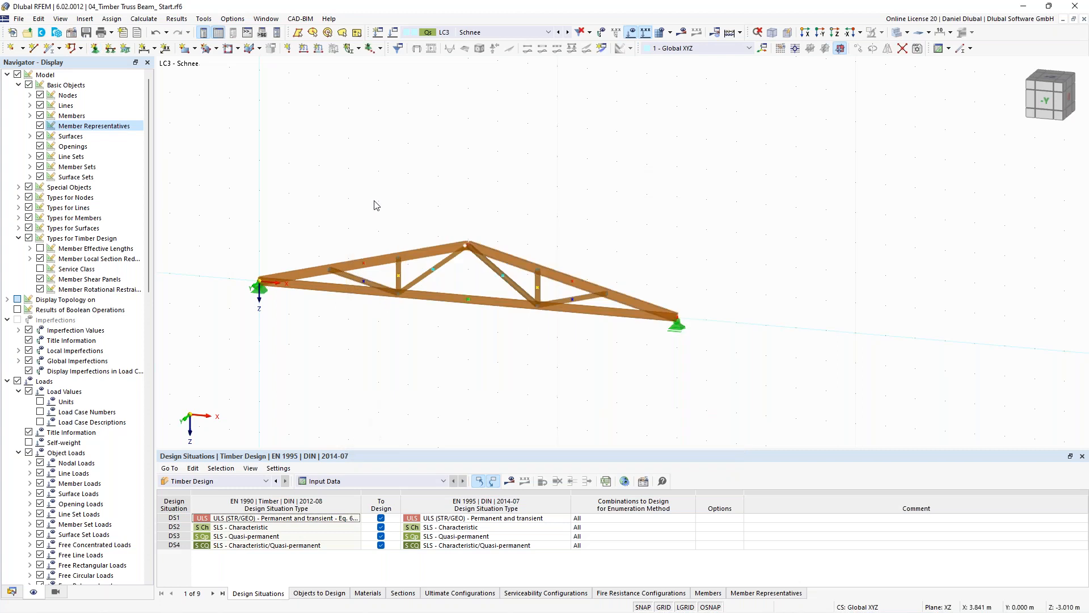
Switch to load case LC1 - Eigengewicht and check its self-weight settings.
click(454, 32)
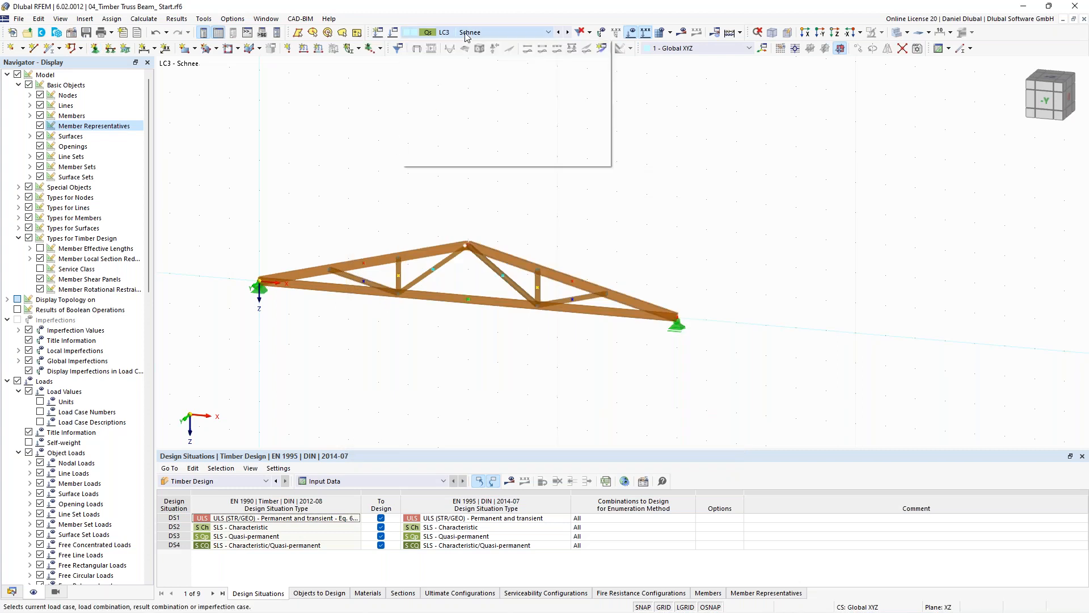
click(457, 44)
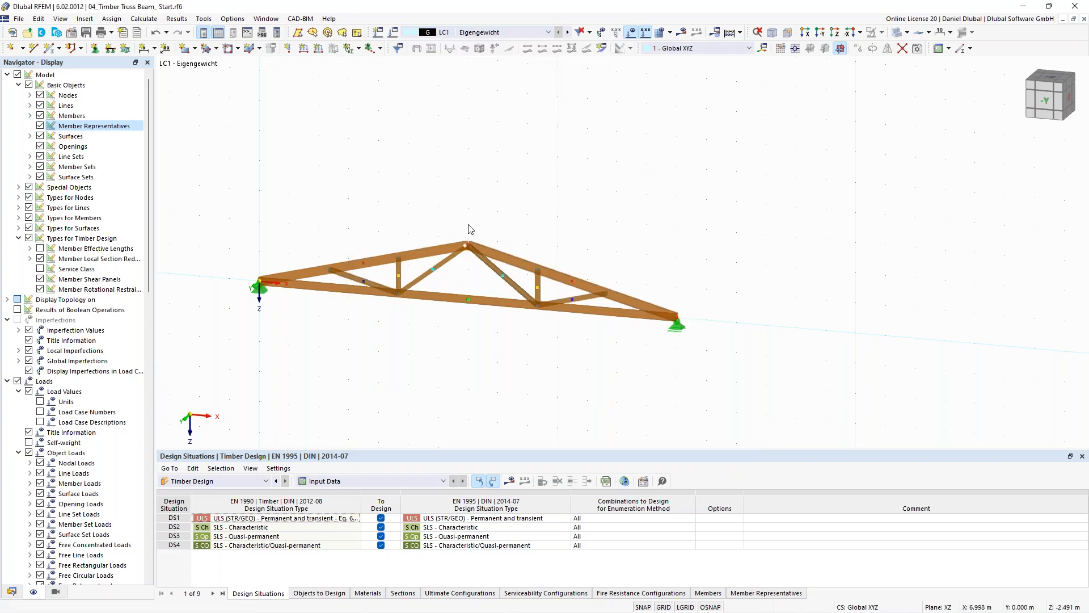
middle_drag(446, 220, 547, 206)
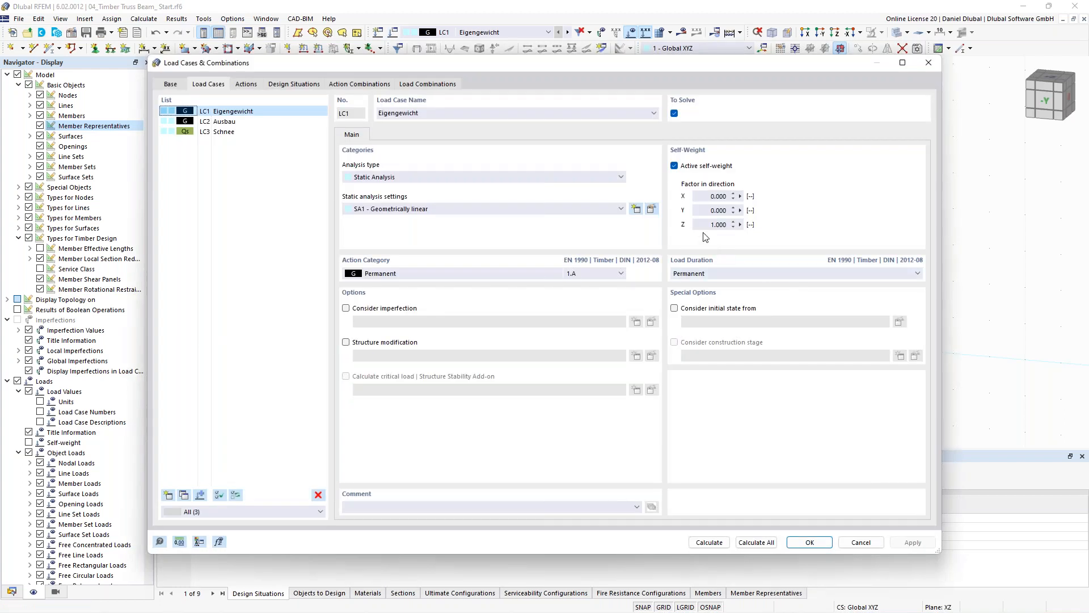
Apply a uniform 3 kN/m force in direction ZL to top chord members 1 and 2 in load case LC2 - Ausbau.
click(210, 122)
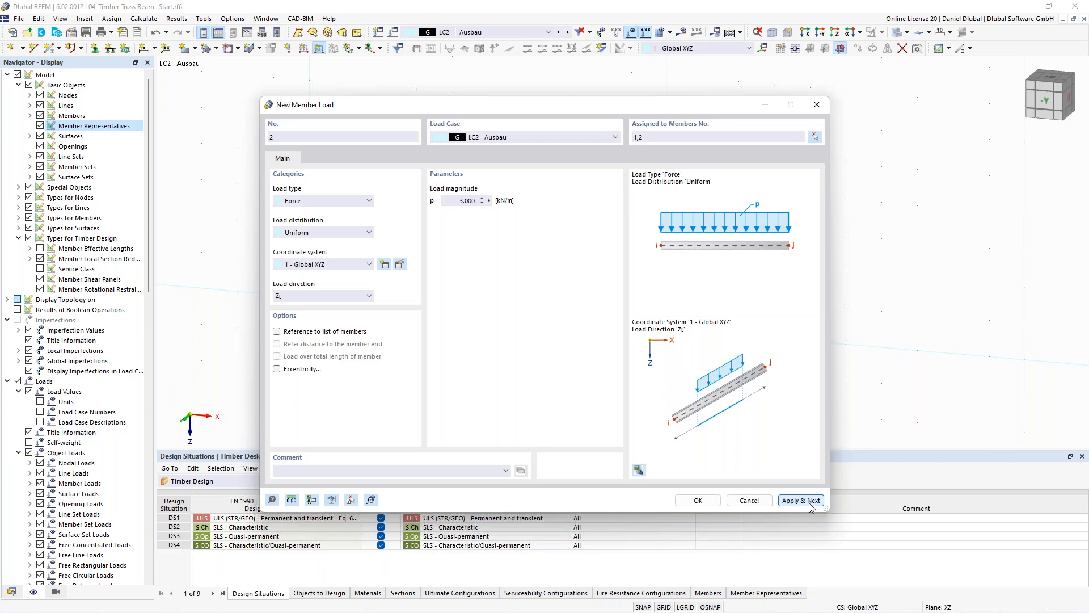
click(810, 501)
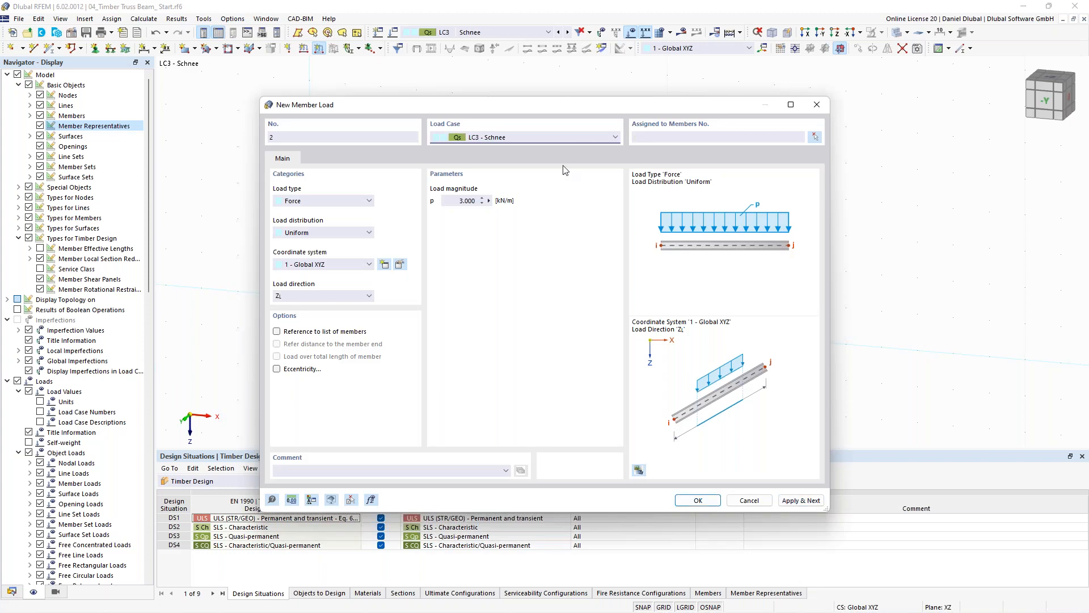
Add a uniform 3.5 kN/m force to members 1 and 2 in load case LC3 - Schnee, acting in projected direction ZP.
double_click(465, 201)
text(3,5)
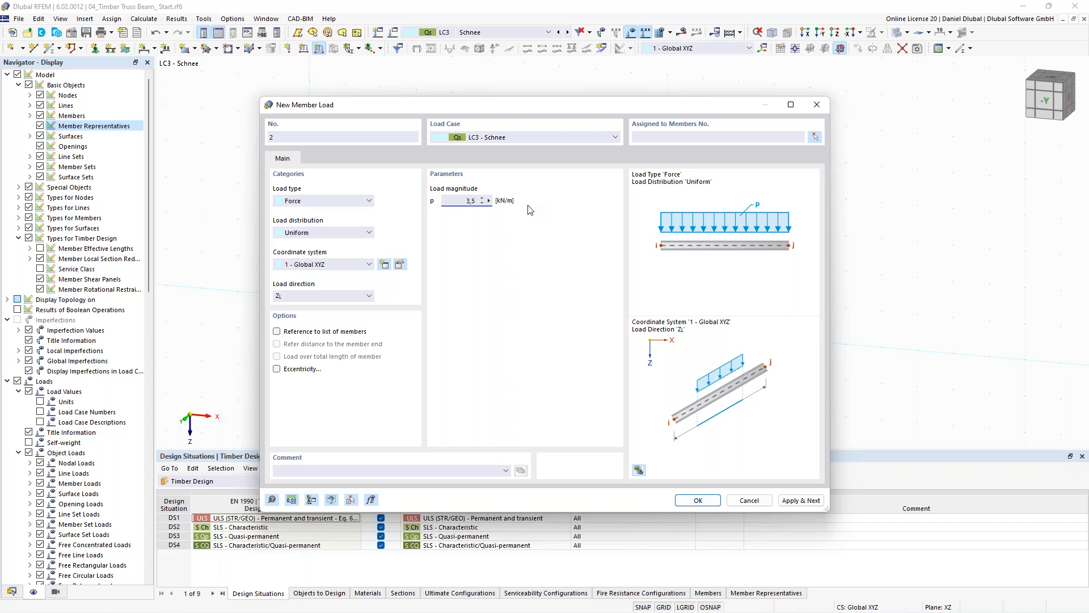
click(816, 139)
click(545, 260)
click(580, 272)
click(170, 166)
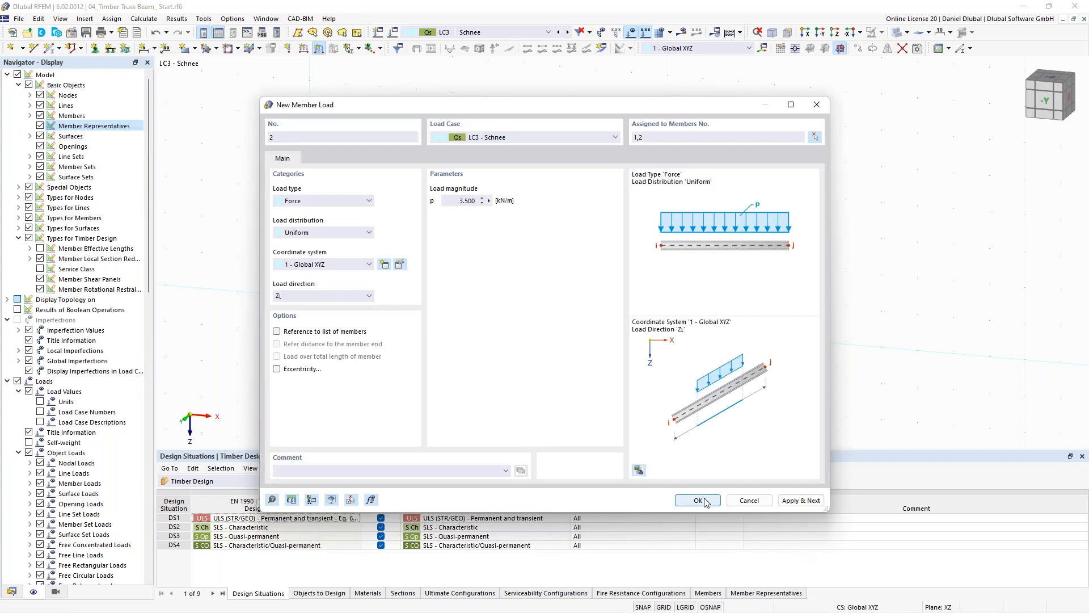
click(698, 500)
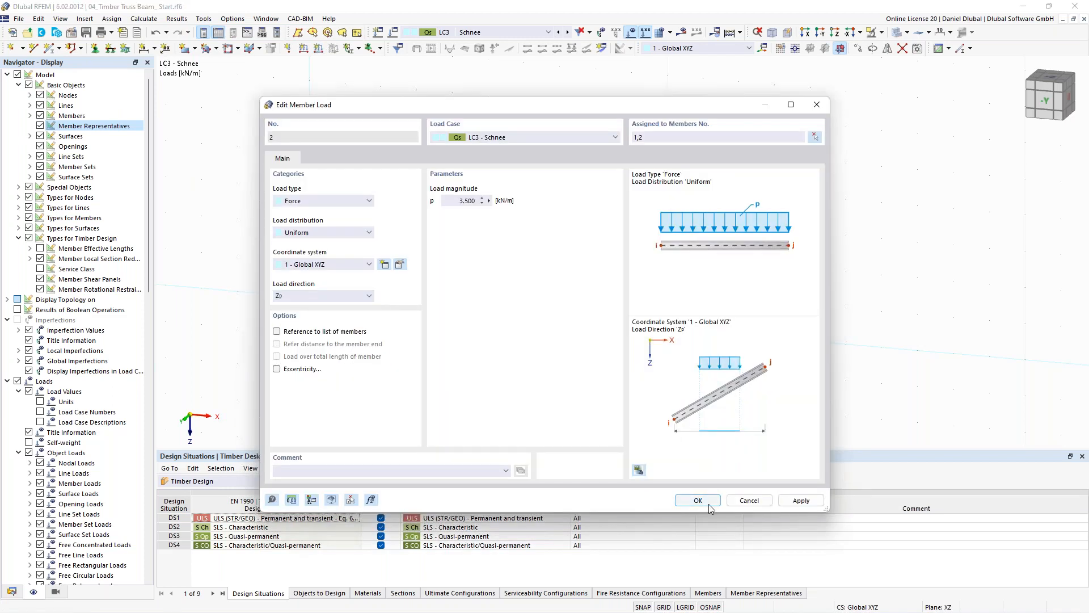
click(709, 504)
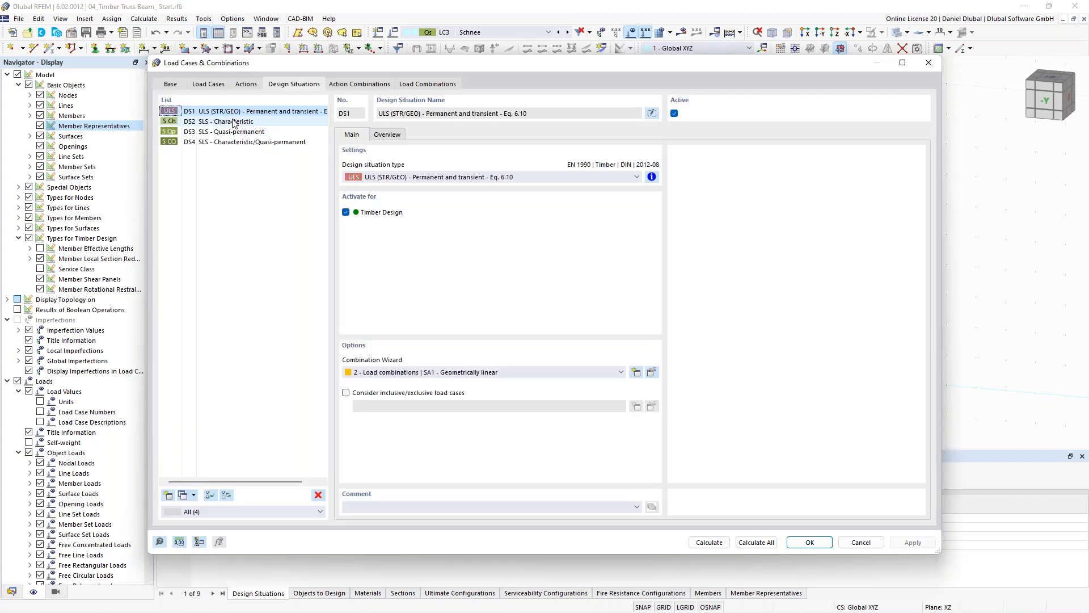
Assign combination wizard 2 - Load combinations | SA1 - Geometrically linear to design situations DS1 to DS4 together.
click(229, 121)
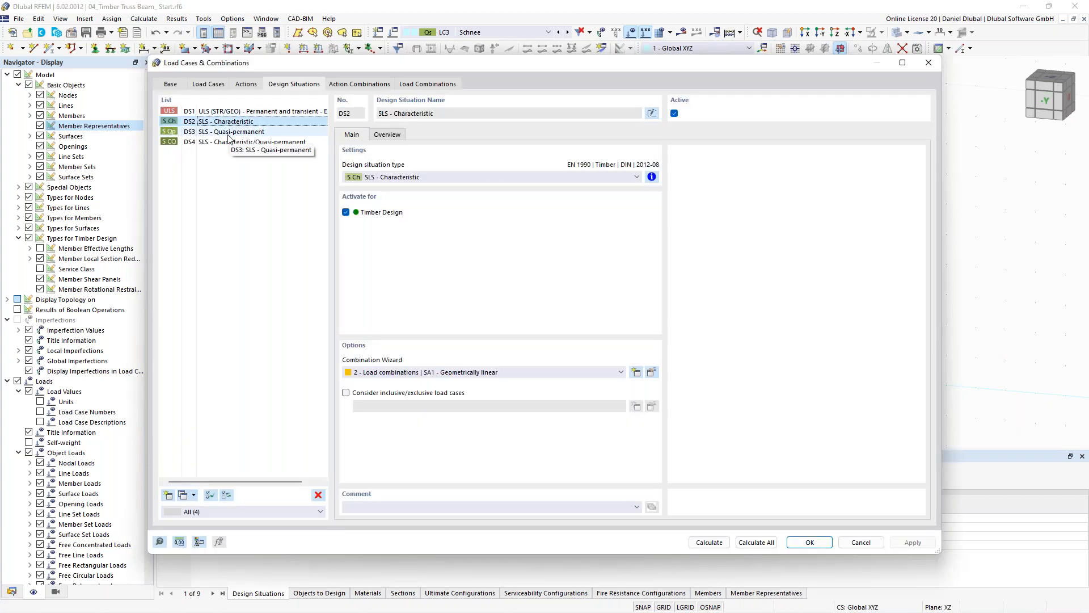
click(230, 134)
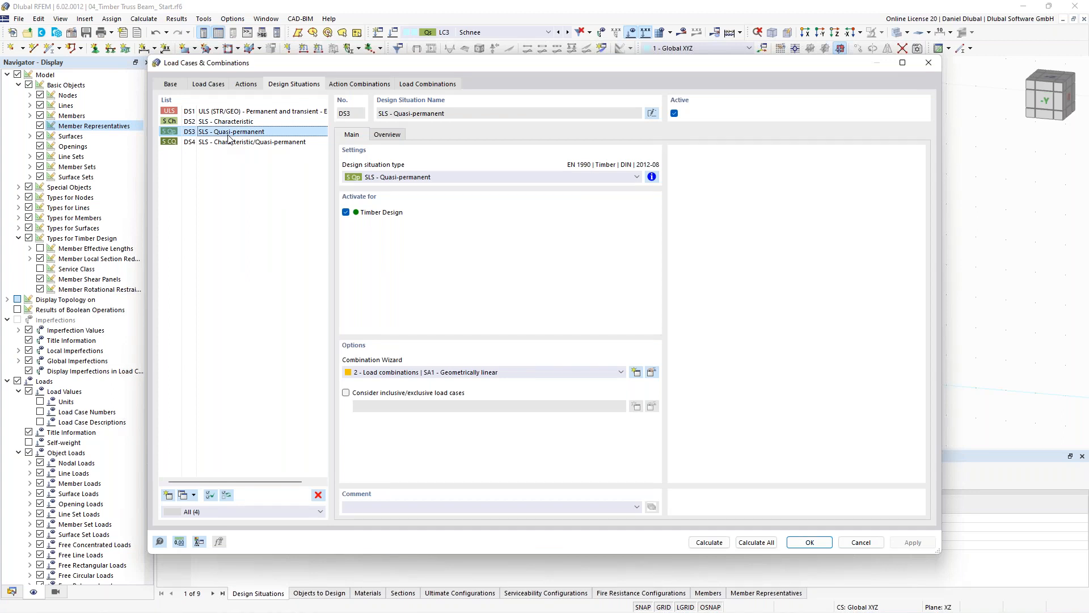
key(ctrl+a)
click(440, 375)
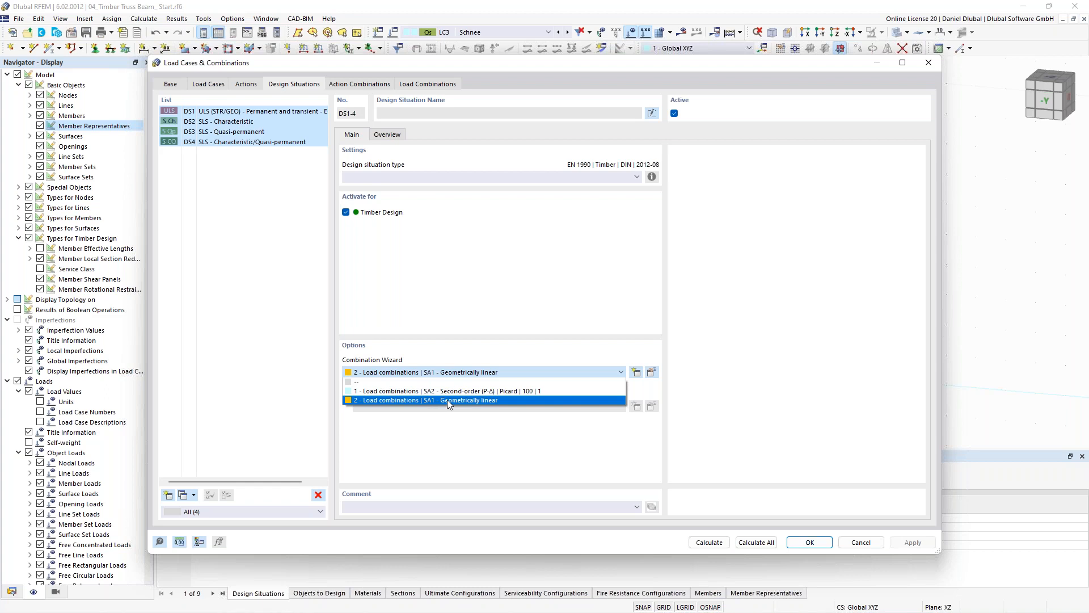
click(447, 399)
Review the generated load combinations, including CO2 and CO3, and close the load case settings.
click(366, 85)
click(425, 84)
click(248, 120)
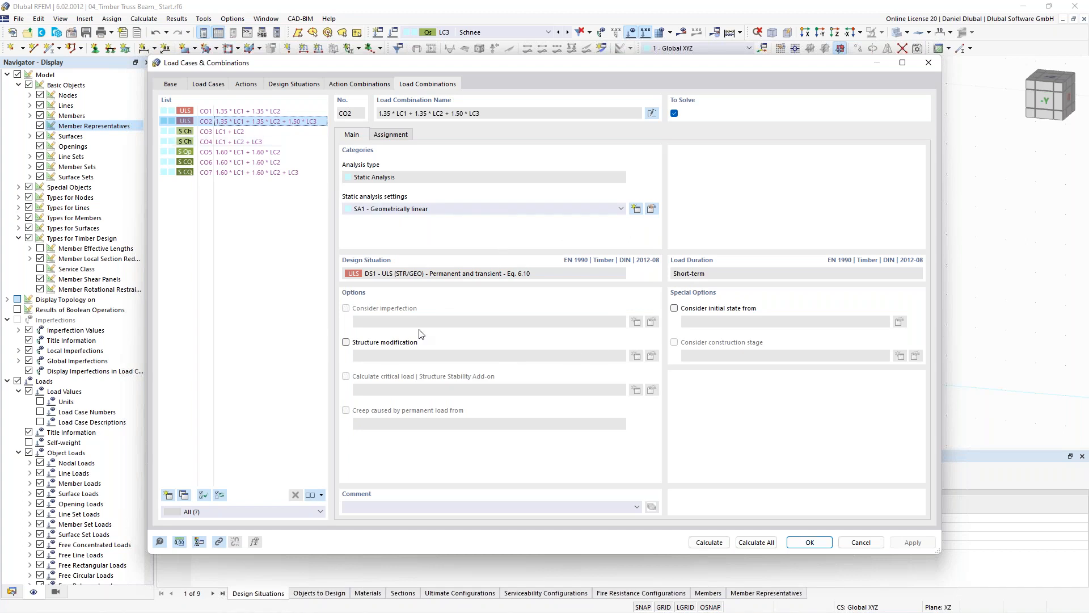
click(250, 132)
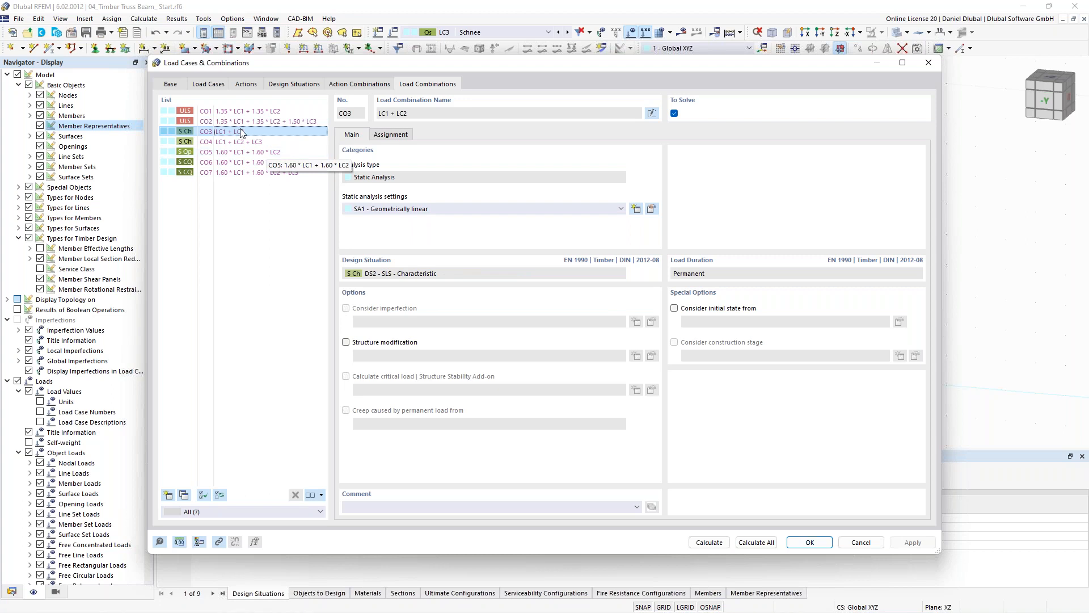
click(929, 62)
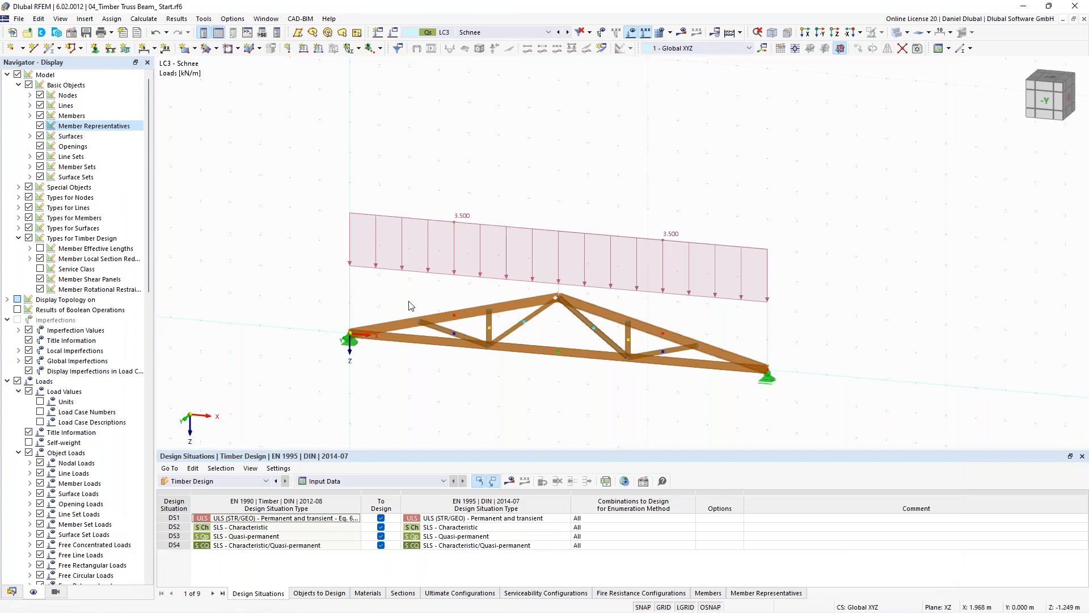
Look over the loaded truss and list the model's member representatives.
scroll(409, 304, up, 1)
middle_drag(392, 278, 360, 267)
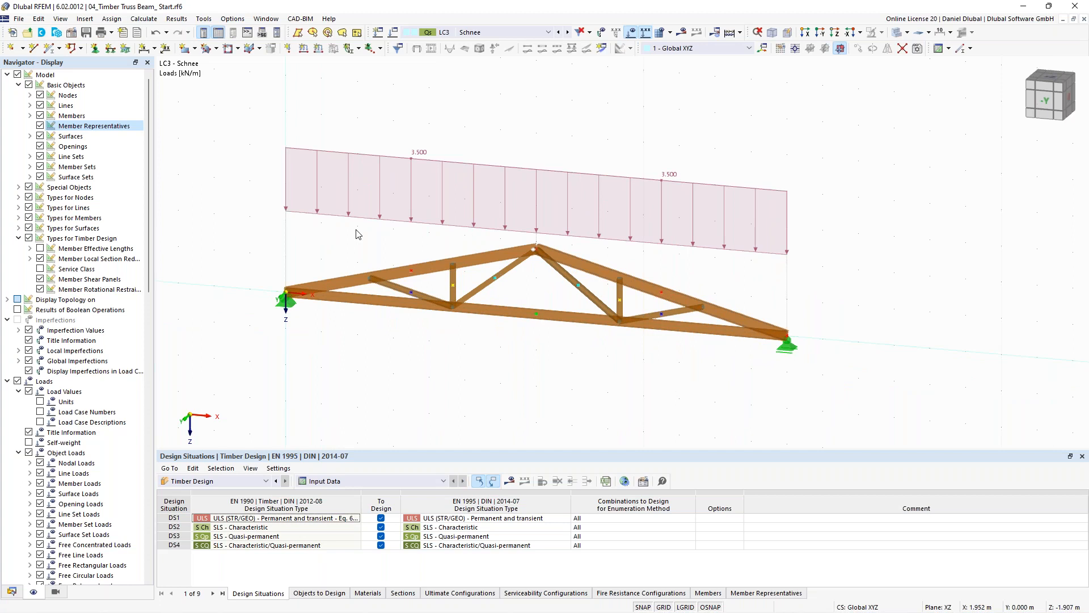
click(524, 251)
middle_drag(279, 243, 286, 248)
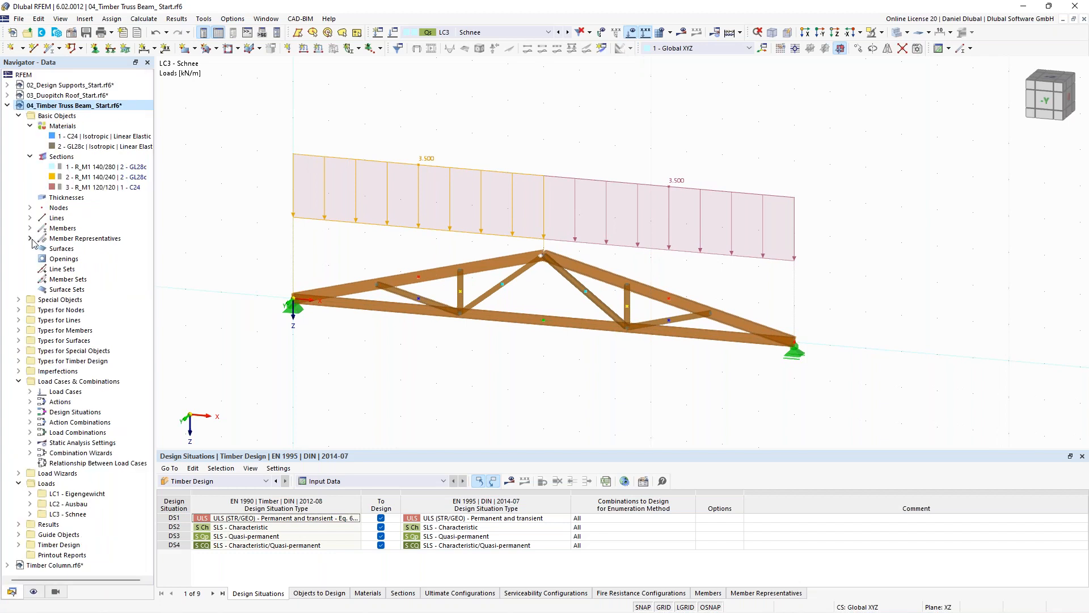
click(30, 238)
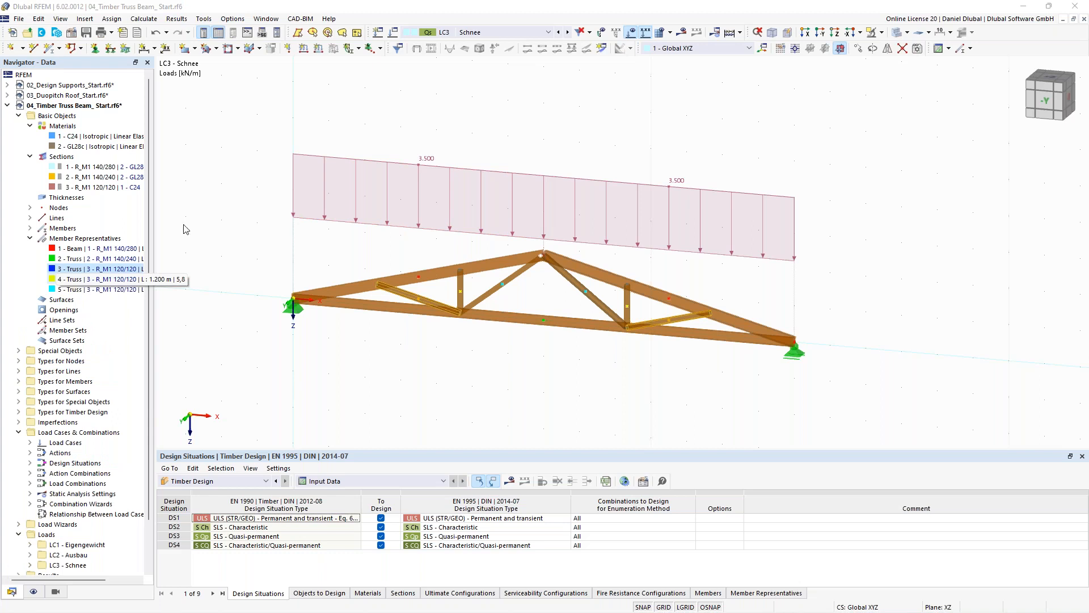
Create new effective lengths for member representative 1, the 140/280 top chord beam, and set the factor ky/u to 7.00.
double_click(85, 248)
click(360, 82)
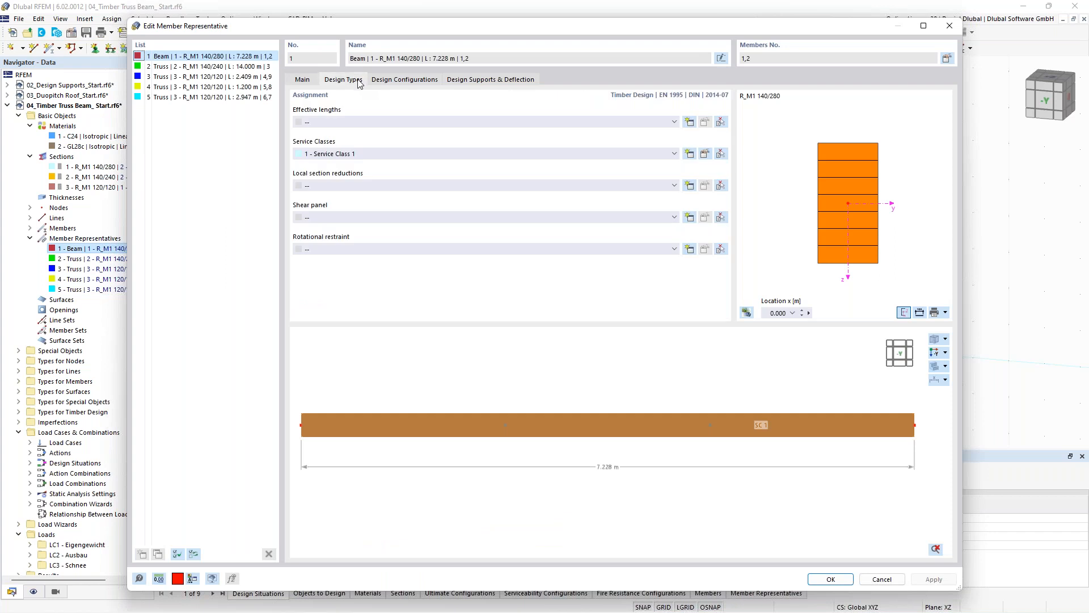
double_click(352, 121)
click(443, 67)
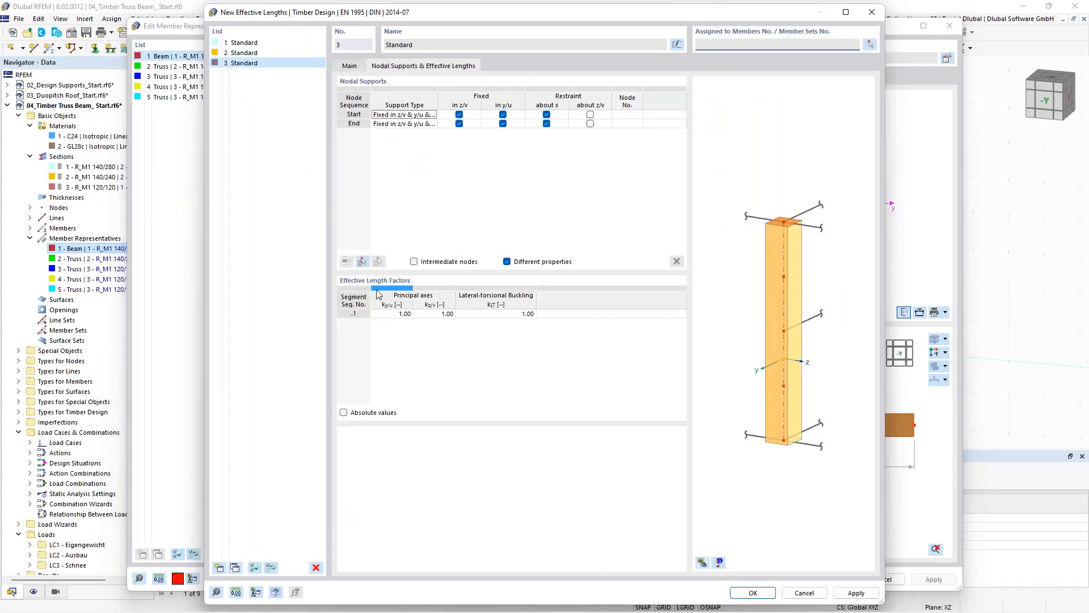
click(397, 316)
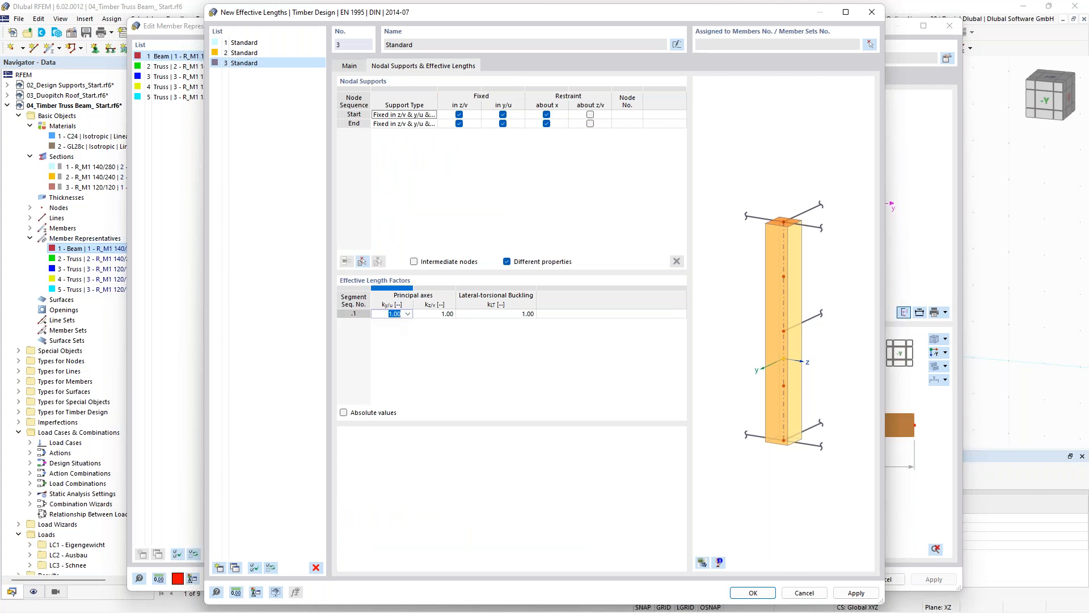
text(7)
key(Return)
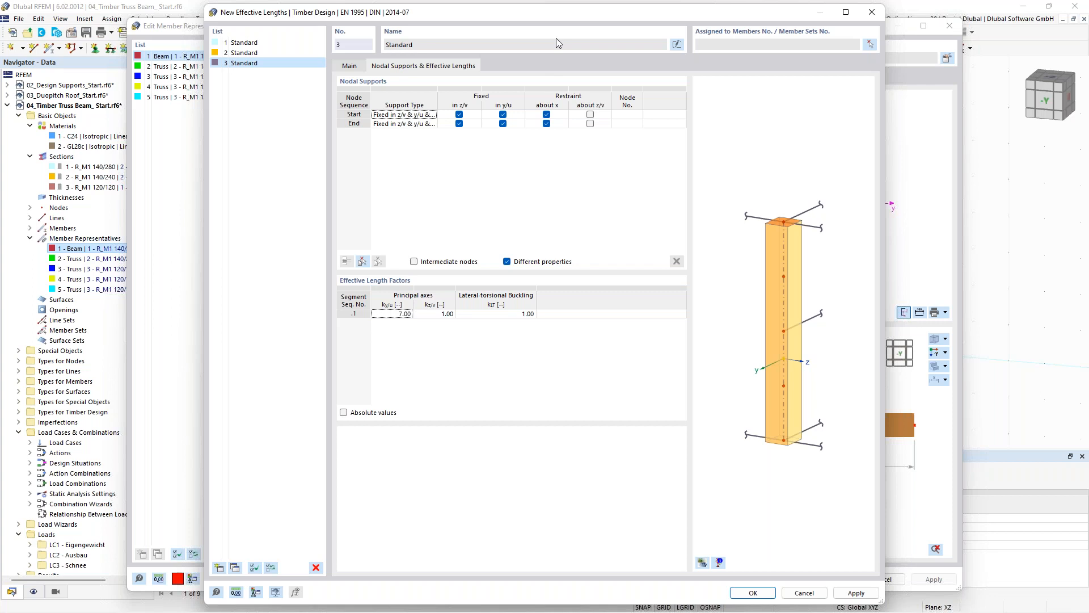
Set the effective length factors kz/v and kLT to 2.58 and assign these effective lengths to the top chord representative.
click(437, 313)
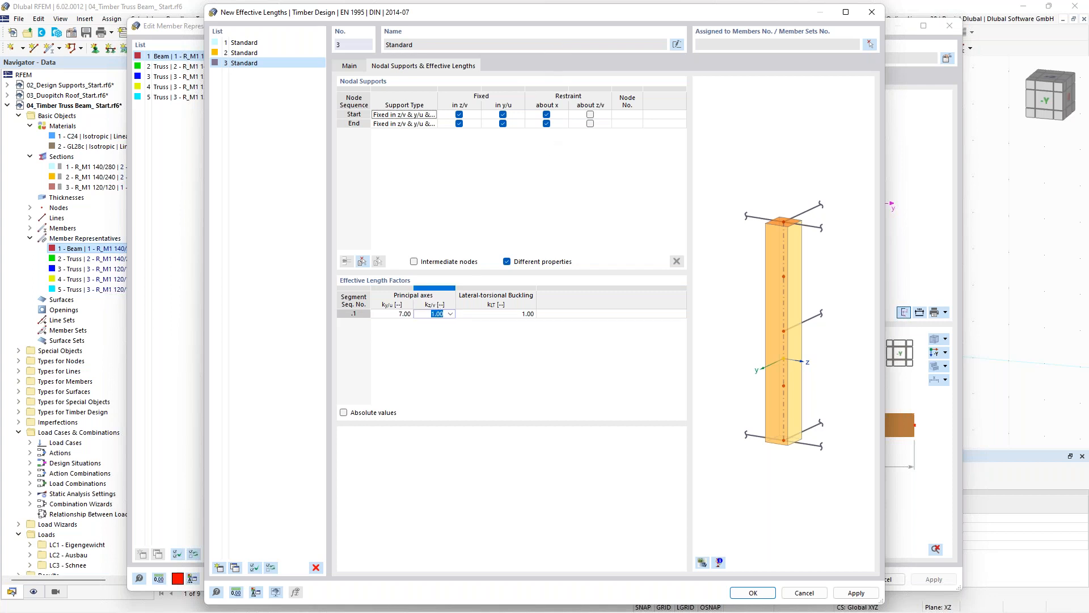
text(2.58)
click(446, 331)
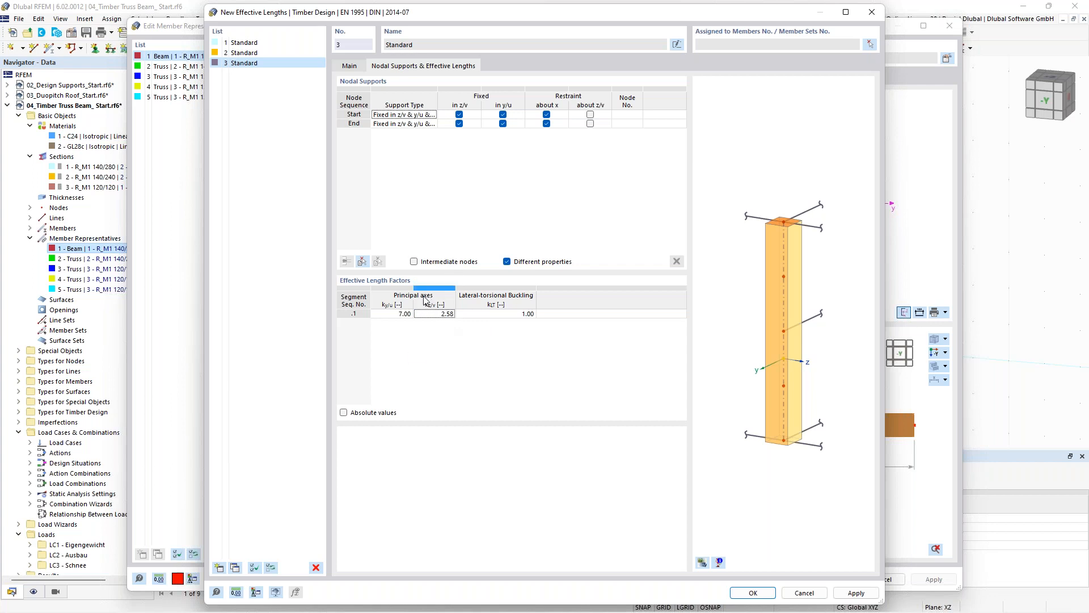
click(526, 315)
text(2,58)
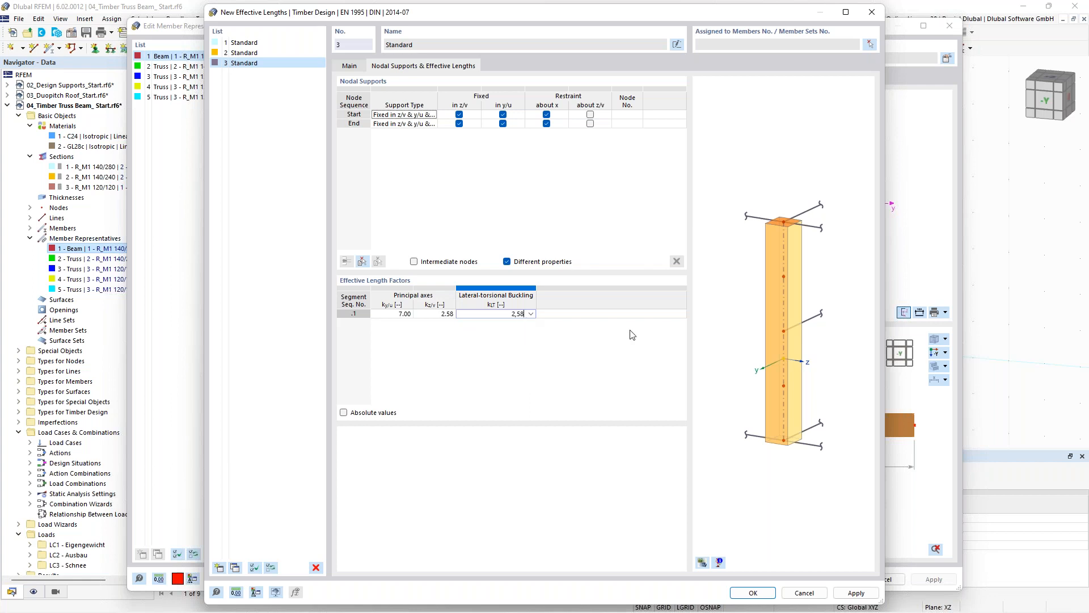
click(754, 592)
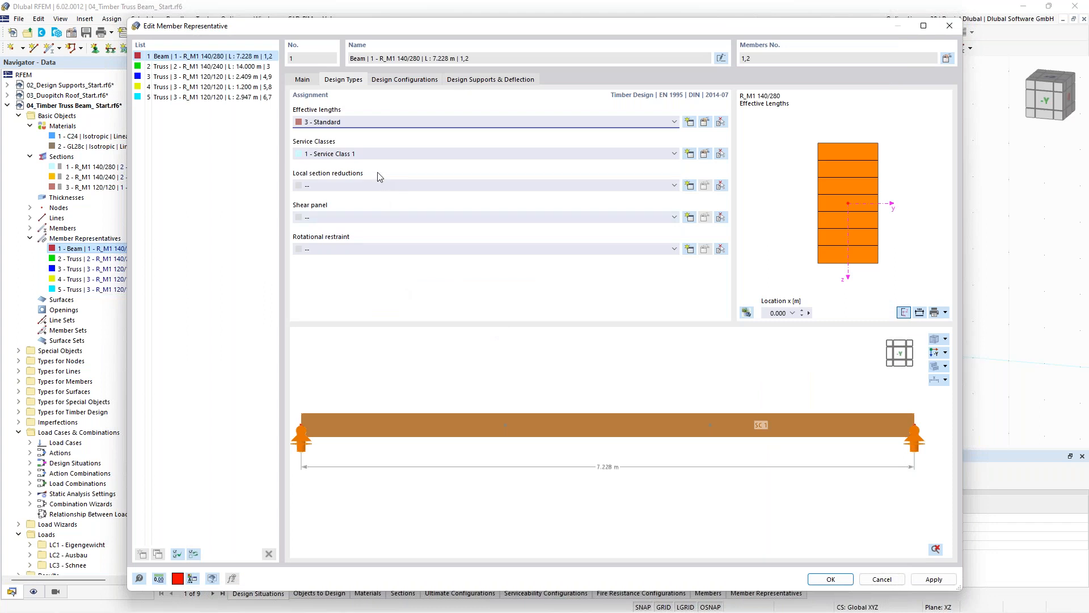
Review the design parameters and stability settings of the Standard ultimate configuration assigned to the top chord representative.
click(415, 82)
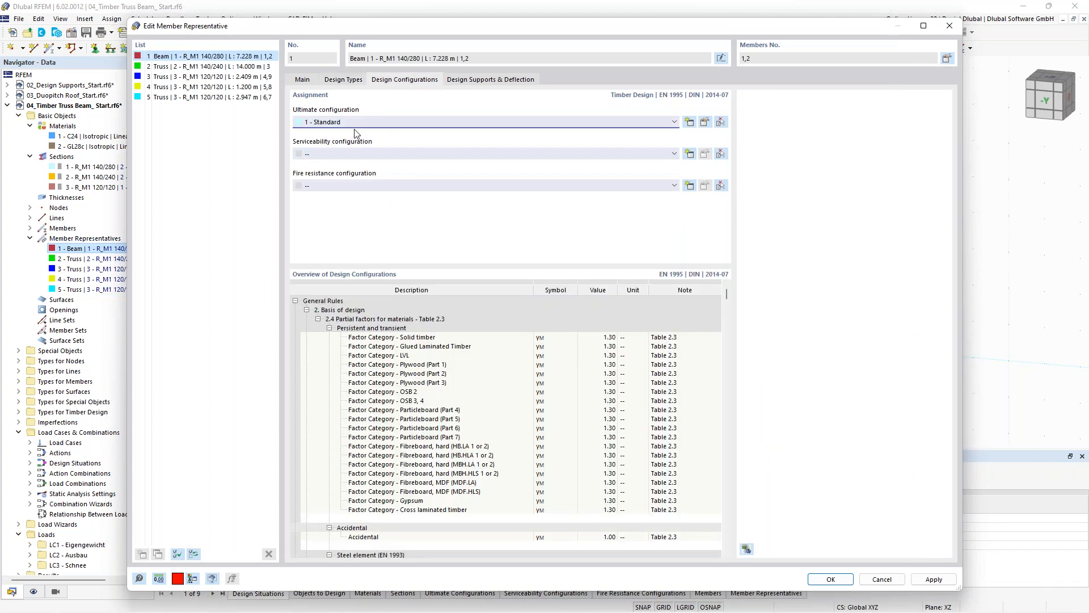
click(705, 123)
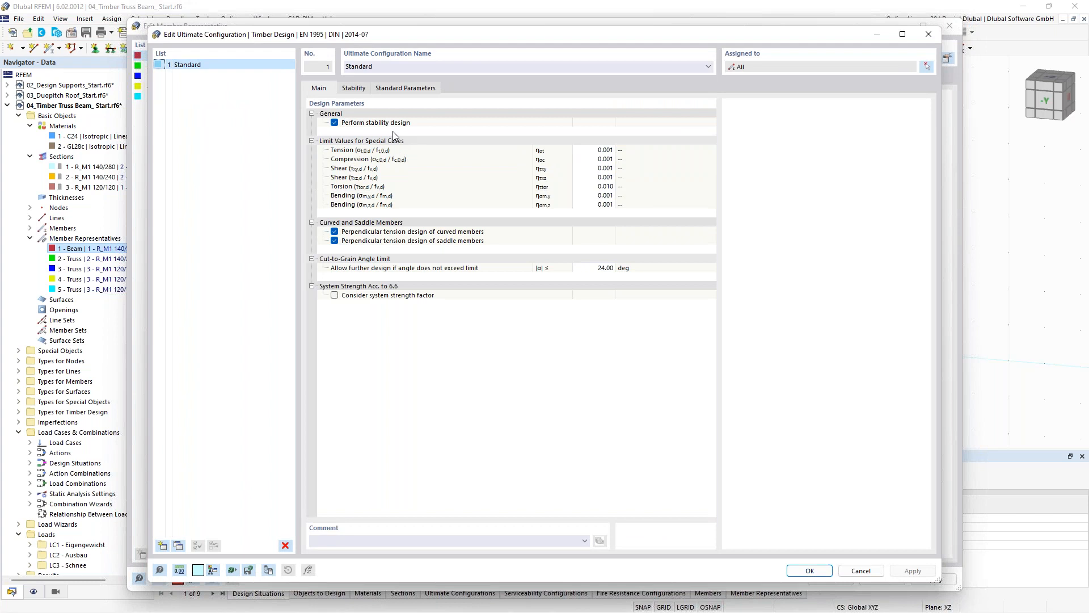
click(385, 91)
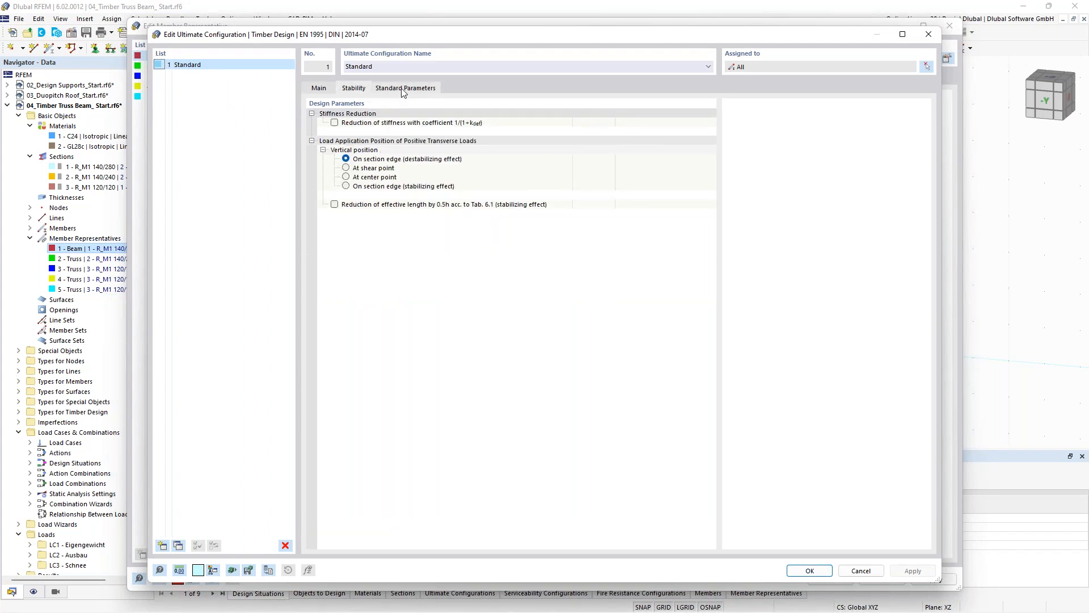
click(354, 88)
click(319, 88)
click(928, 34)
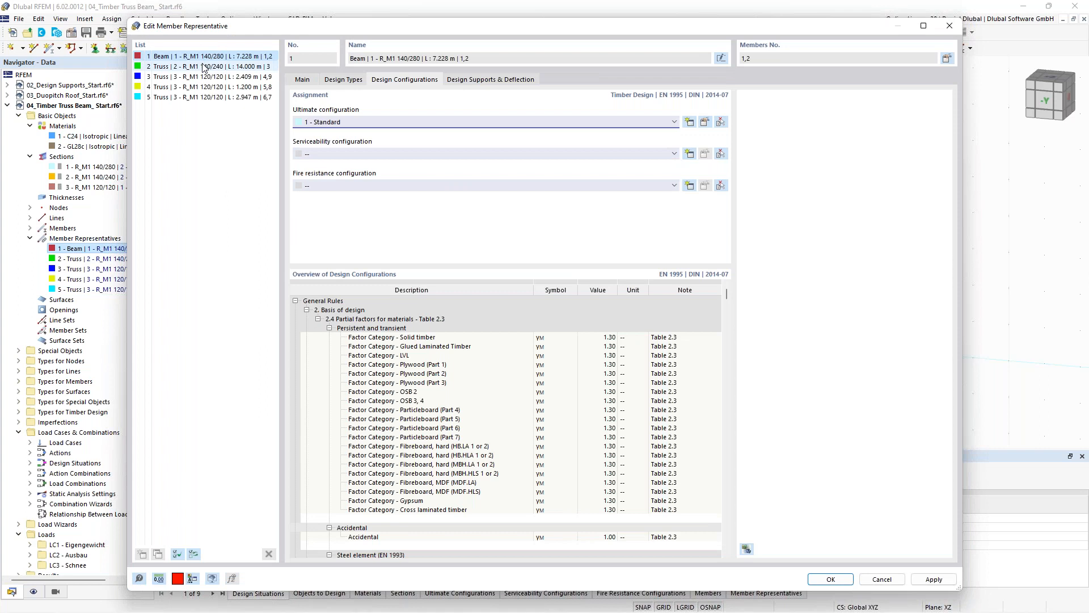
Create and assign new effective lengths for member representative 2, the 140/240 bottom chord, with lateral-torsional buckling excluded.
click(203, 67)
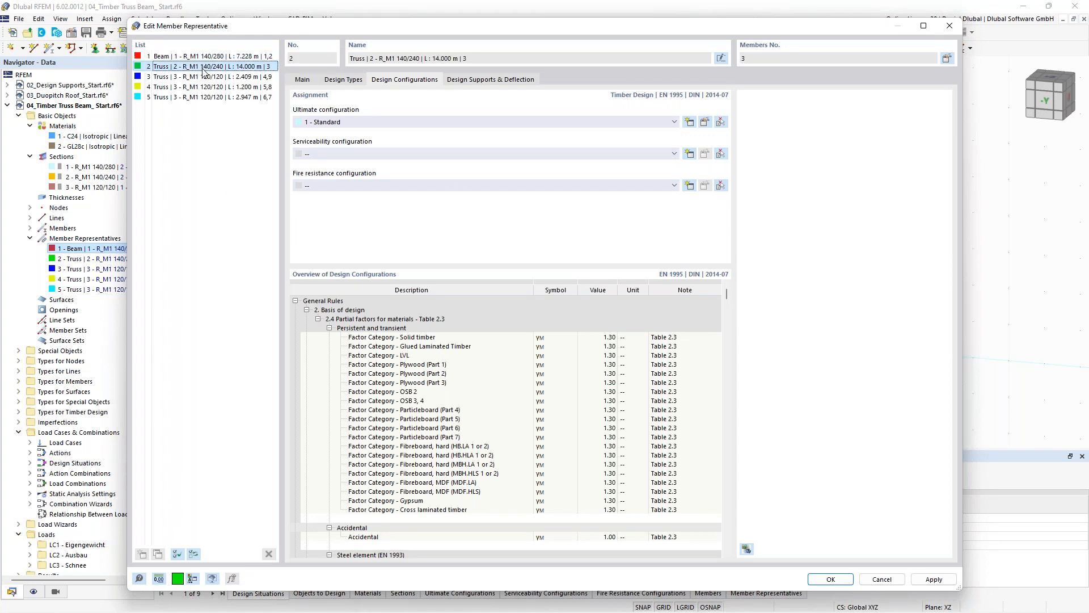
drag(303, 27, 305, 413)
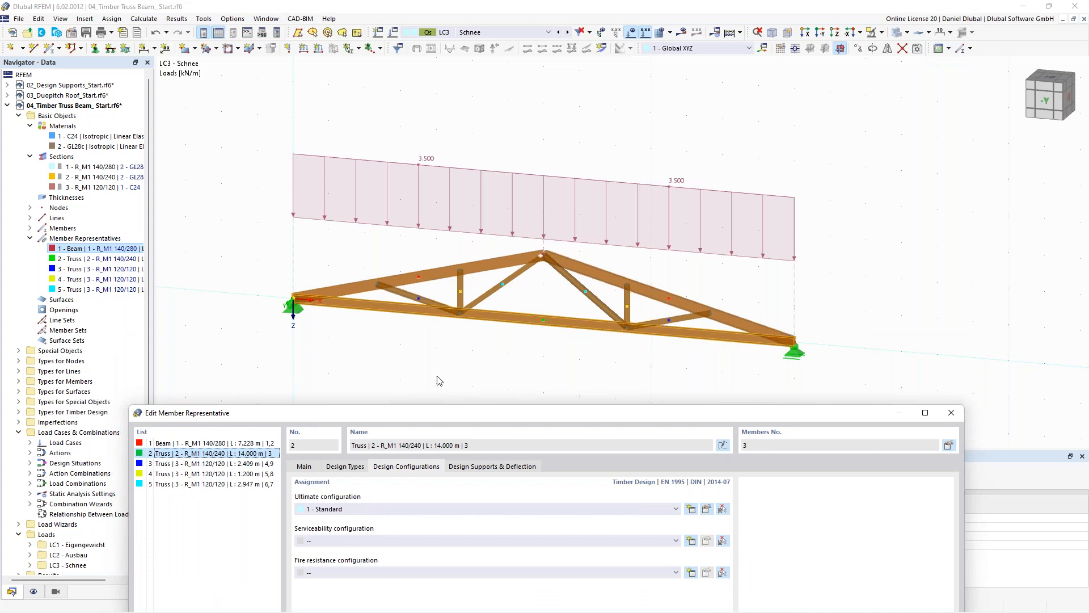
drag(430, 412, 422, 47)
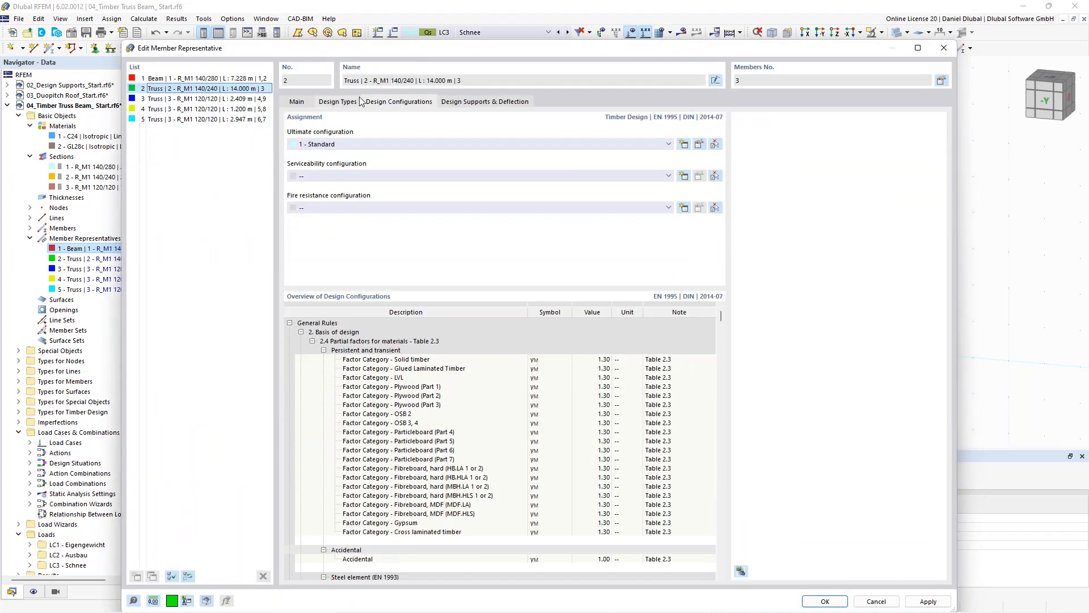
click(340, 102)
click(685, 145)
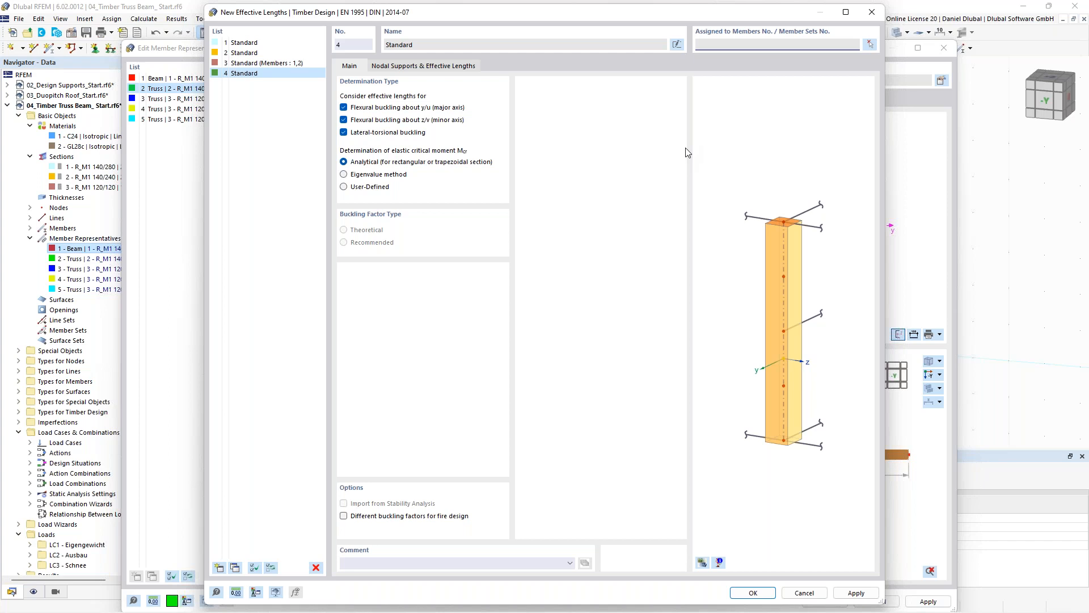
click(391, 132)
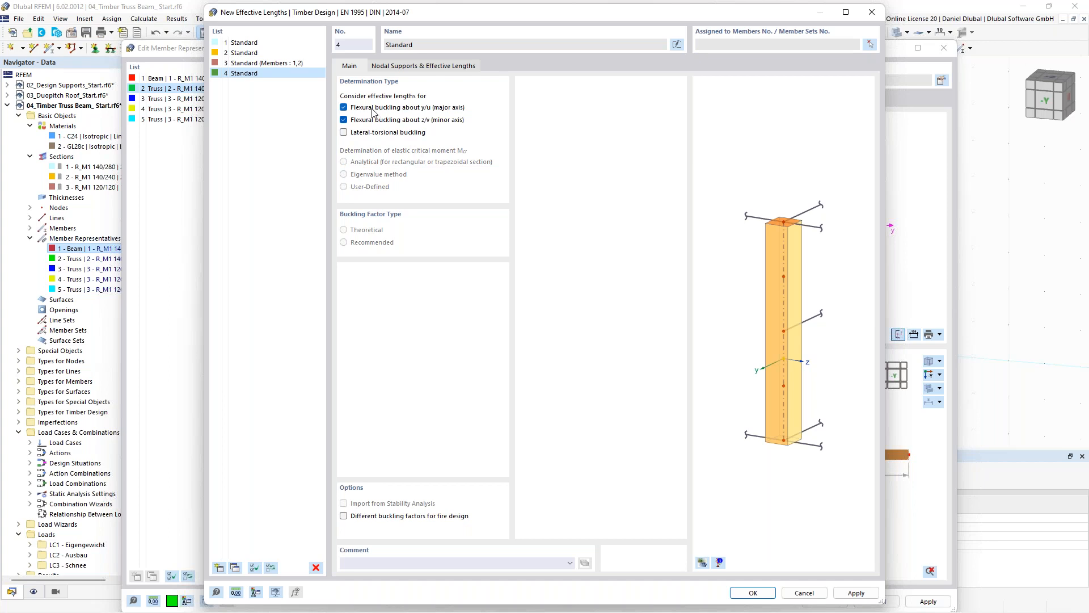
key(ctrl+Tab)
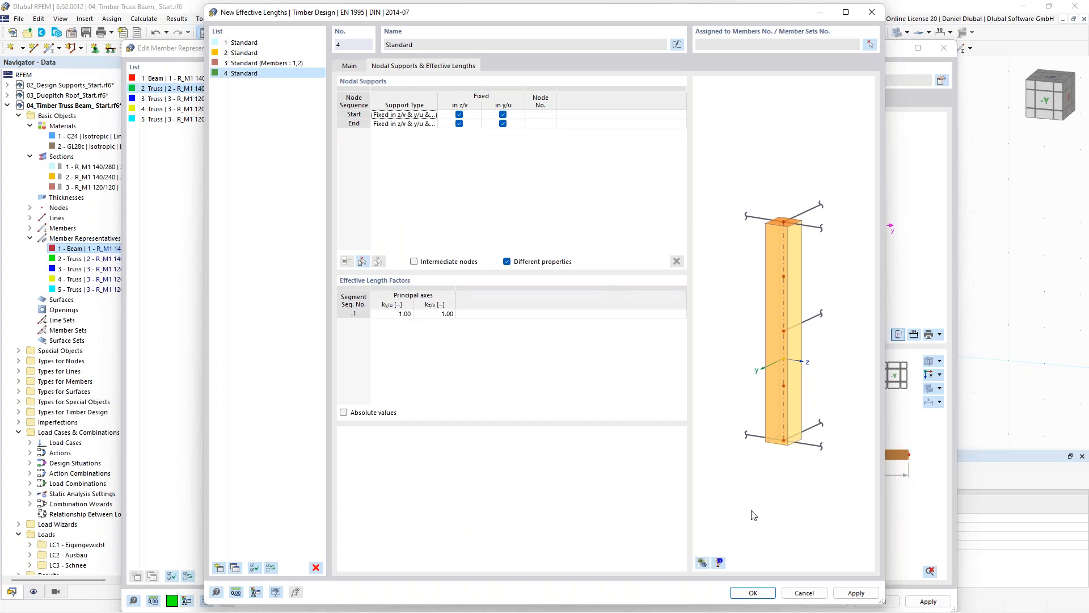
click(753, 592)
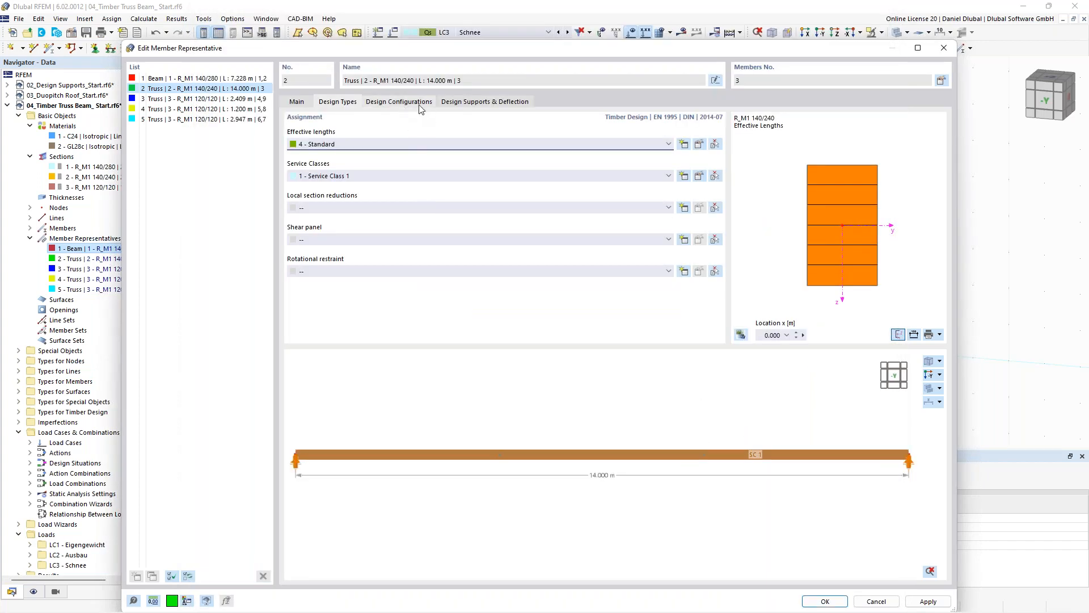
Assign serviceability configuration 1 - Standard to the bottom chord representative and check its deflection limits.
click(408, 103)
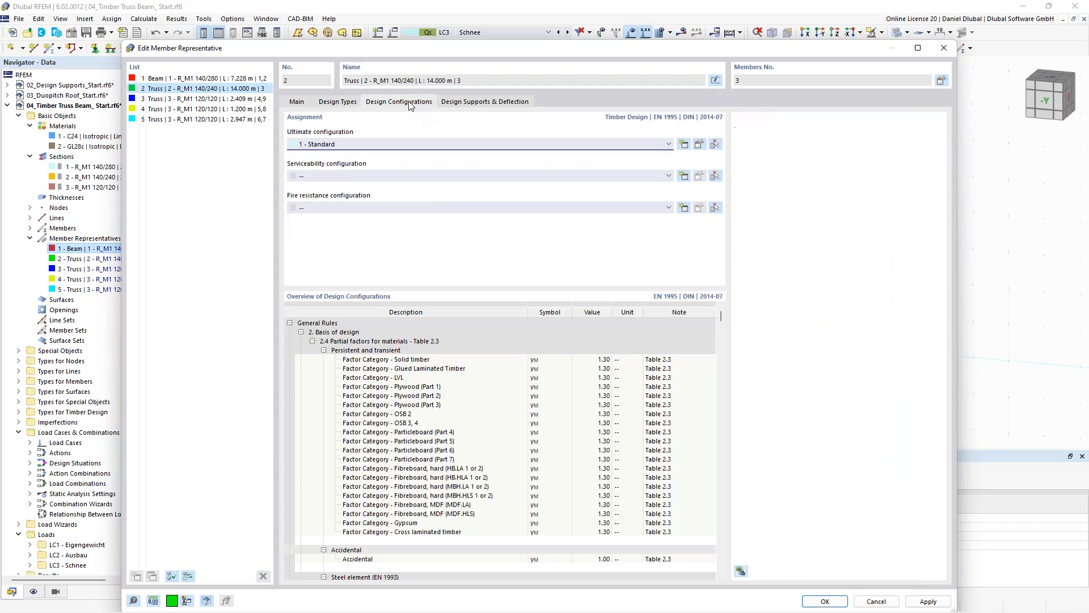
click(397, 177)
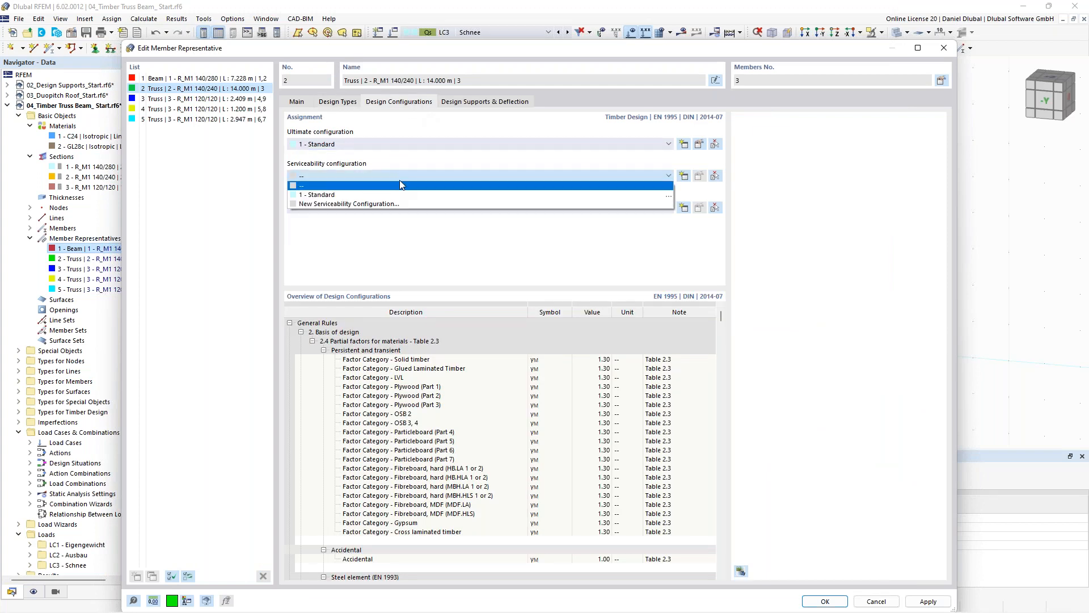
click(404, 194)
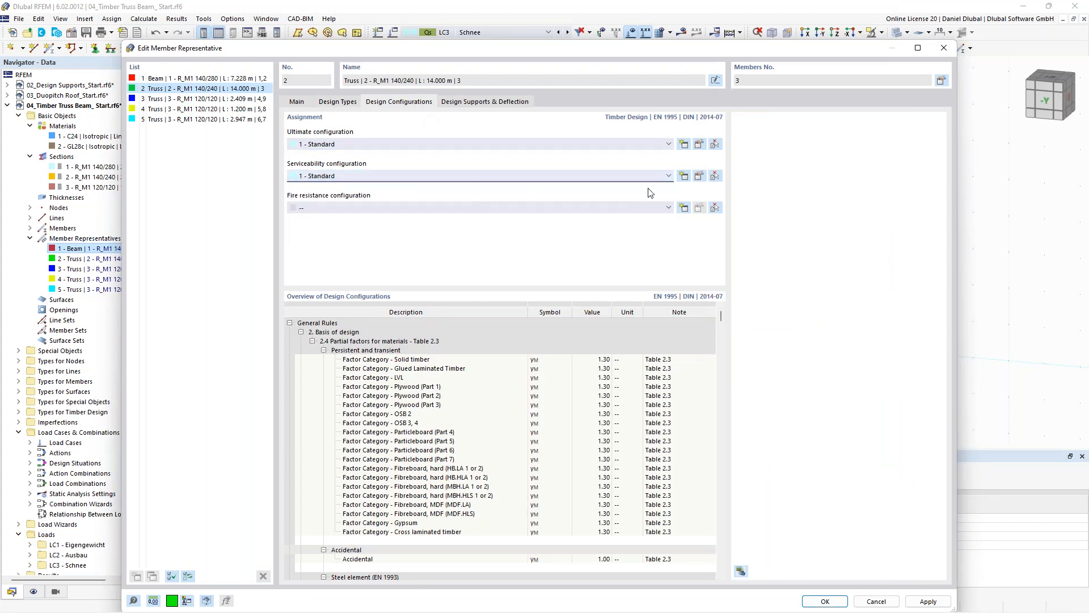
click(700, 178)
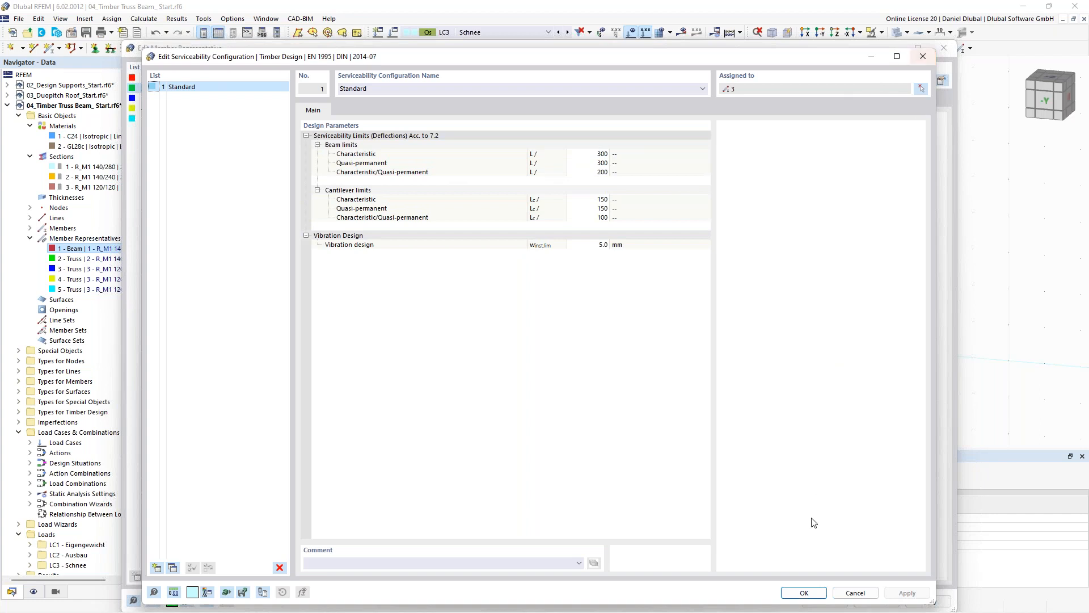
click(804, 593)
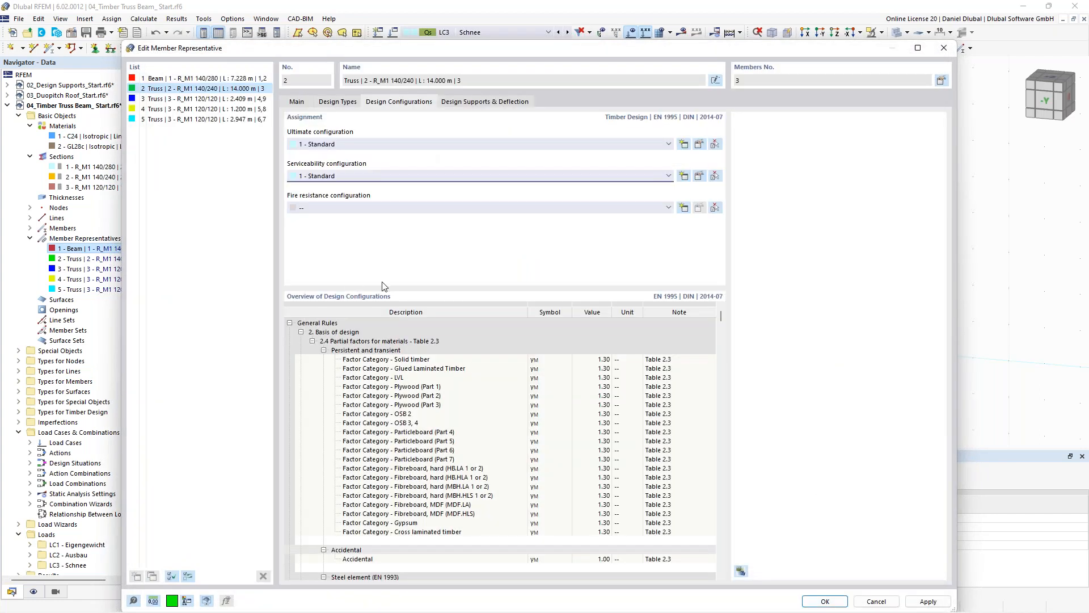
Assign effective lengths 4 - Standard to the 120/120 web member representatives 3 to 5 together.
drag(202, 100, 204, 120)
click(338, 102)
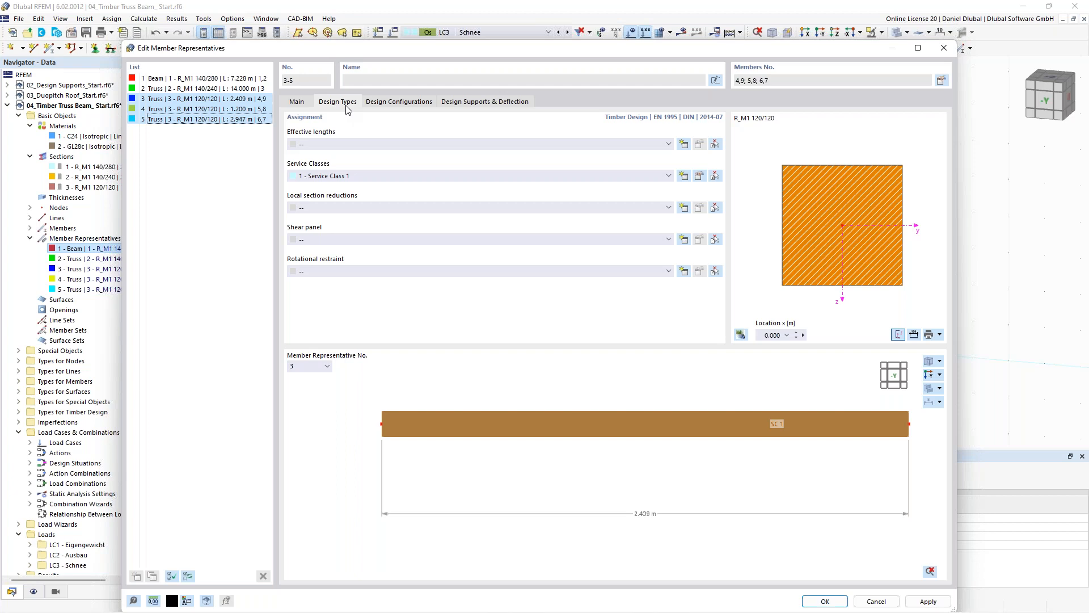
Run the Timber Design calculation and list the design ratios on member representatives by design situation.
click(740, 34)
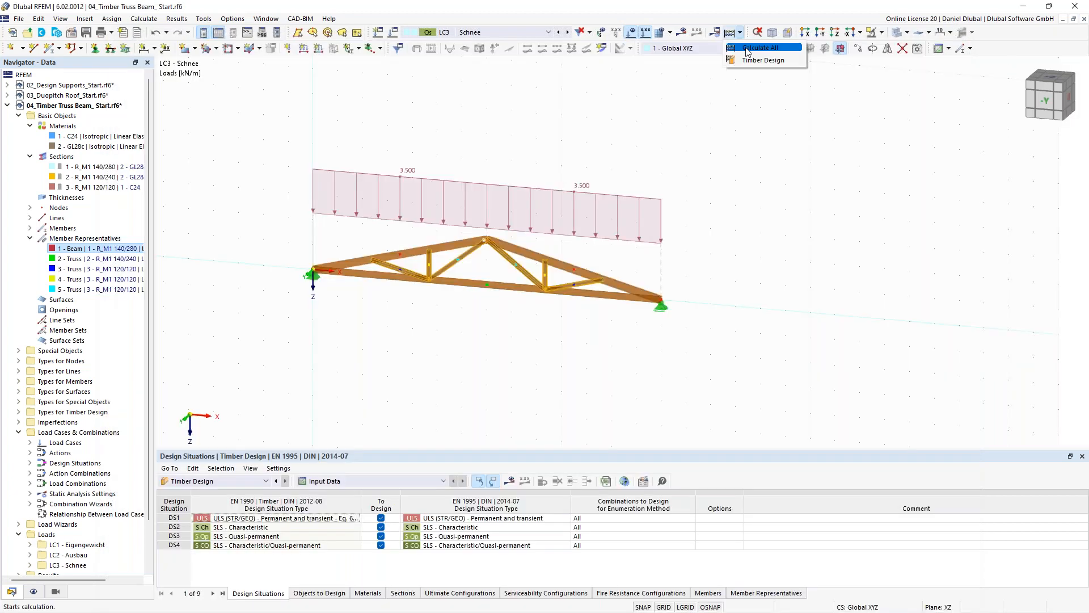
click(750, 58)
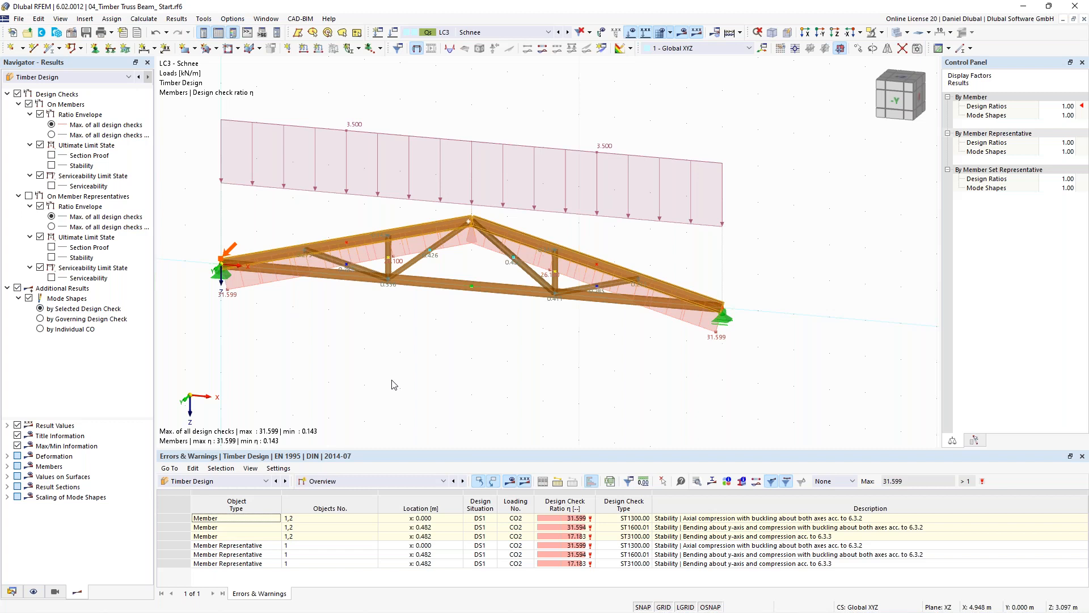
click(704, 520)
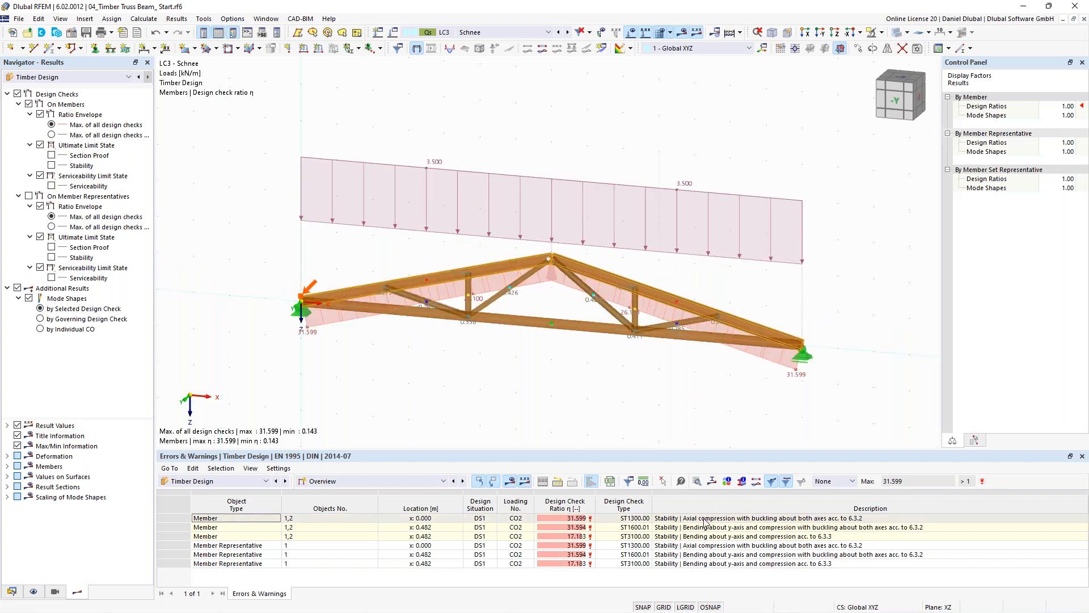
click(372, 481)
click(363, 516)
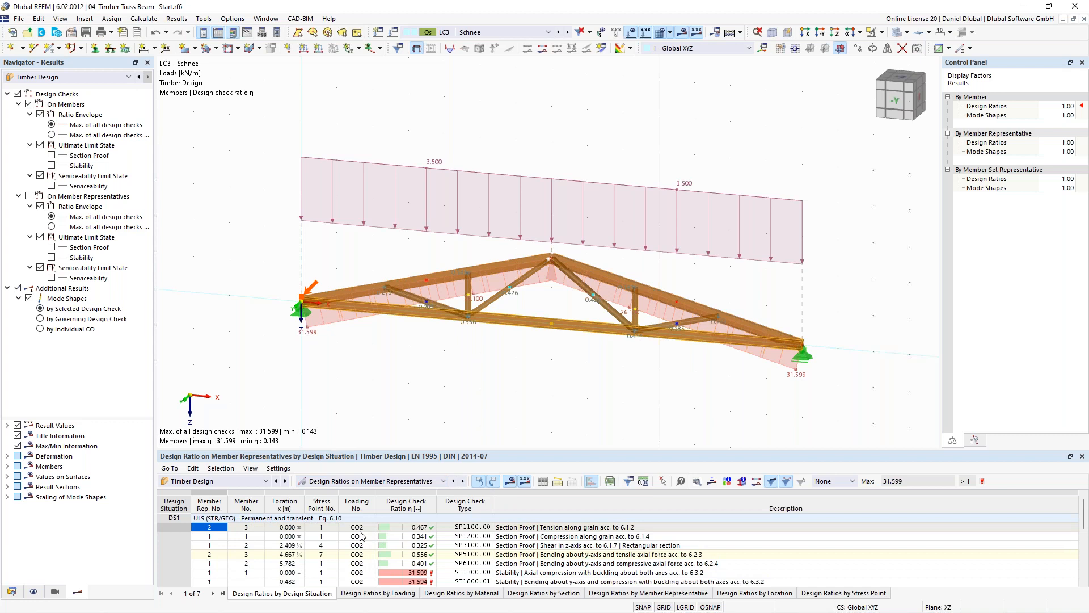
Examine the design check details of stability check ST1300, axial compression with buckling about both axes, for the top chord representative.
scroll(564, 549, down, 1)
click(565, 548)
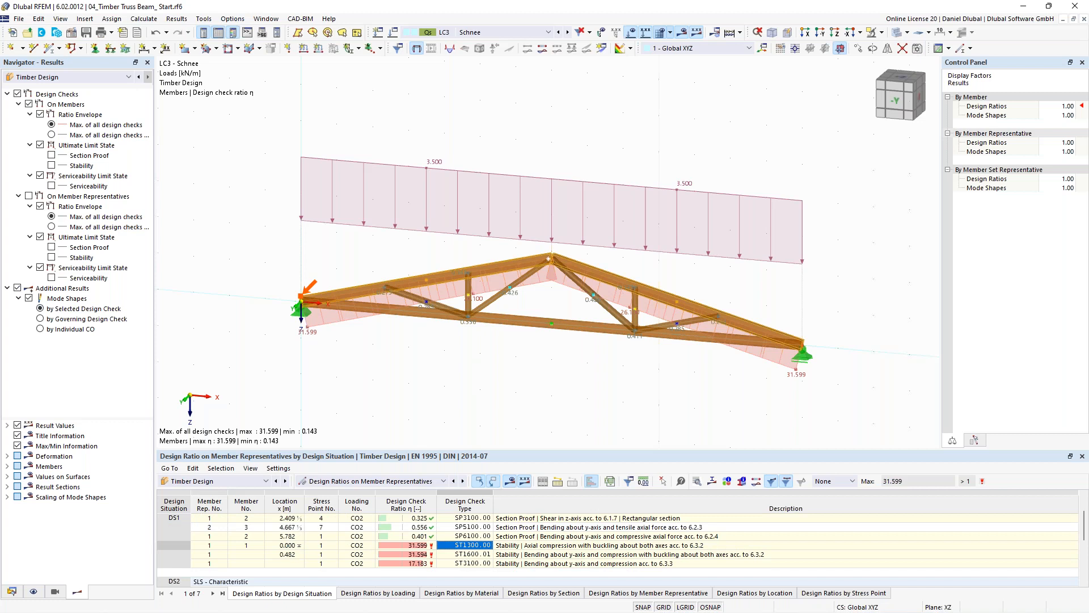
double_click(527, 549)
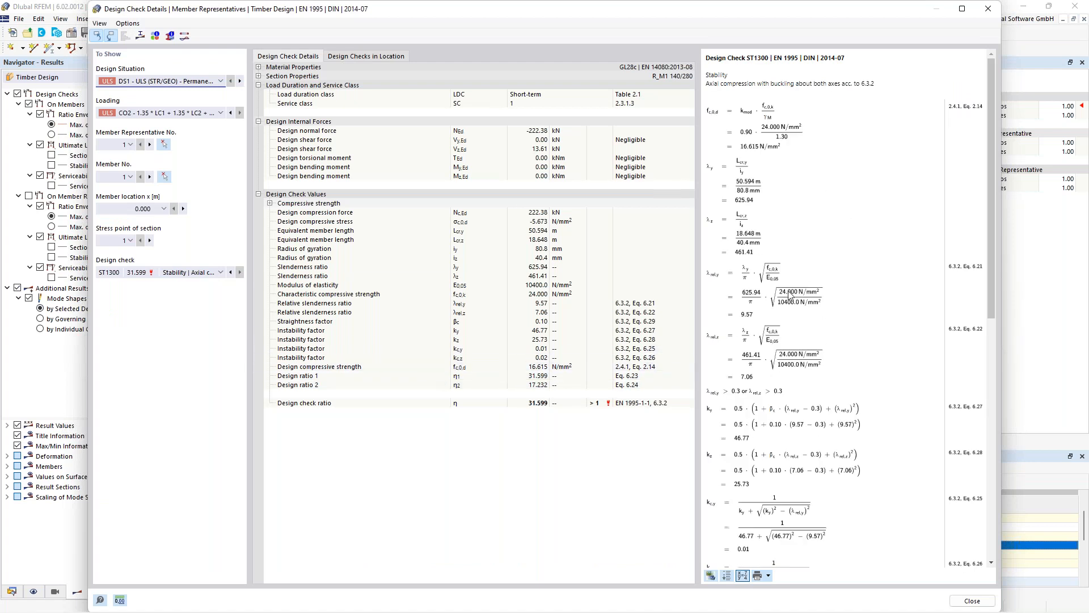
click(988, 9)
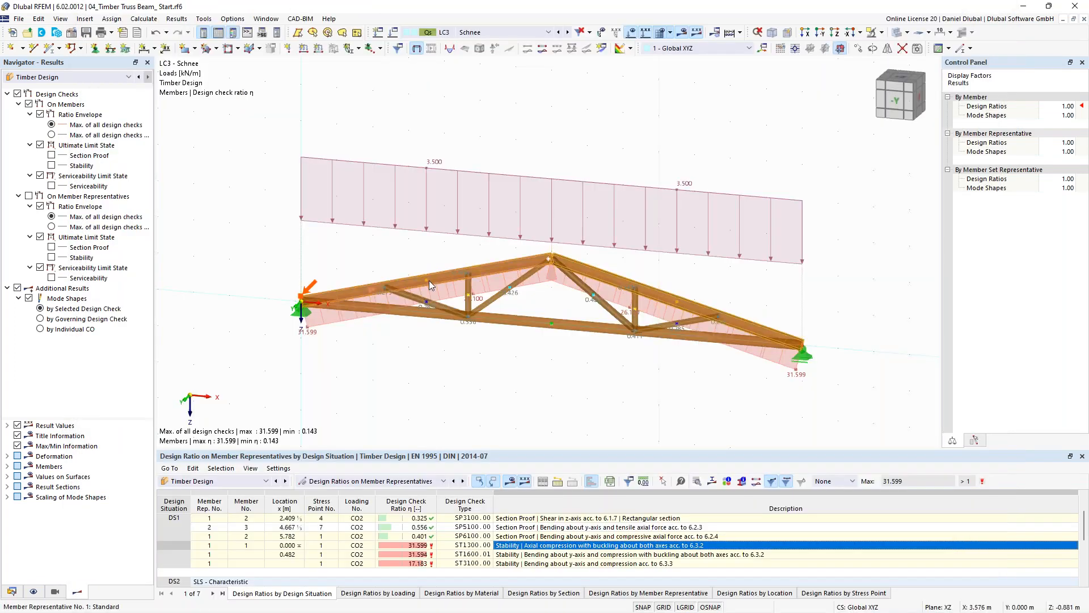
Check the top chord member's properties and the effective length factors of its member representative without changing them.
double_click(442, 275)
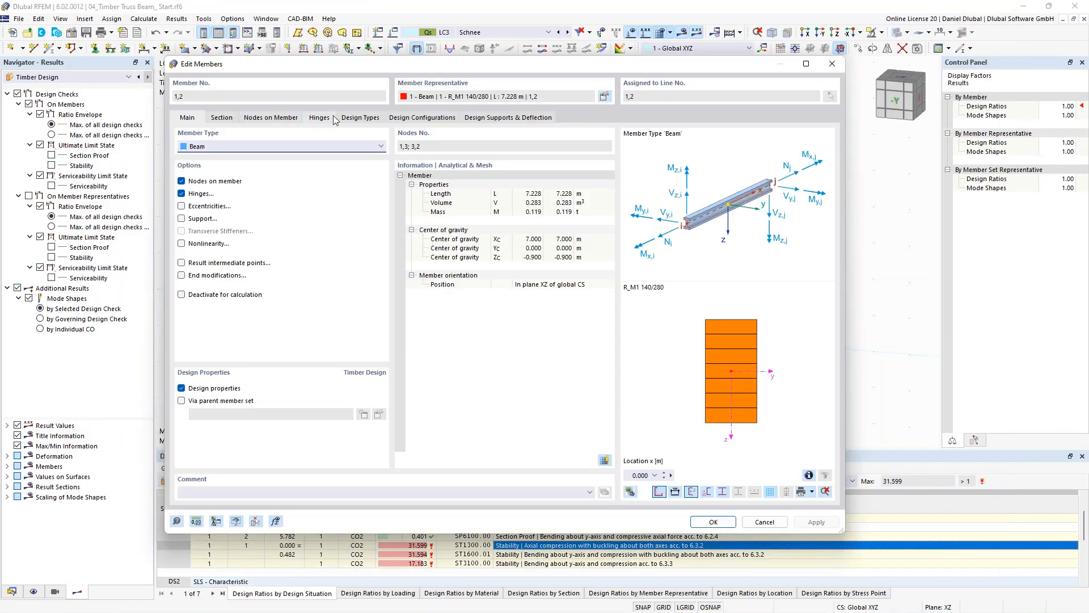
click(321, 119)
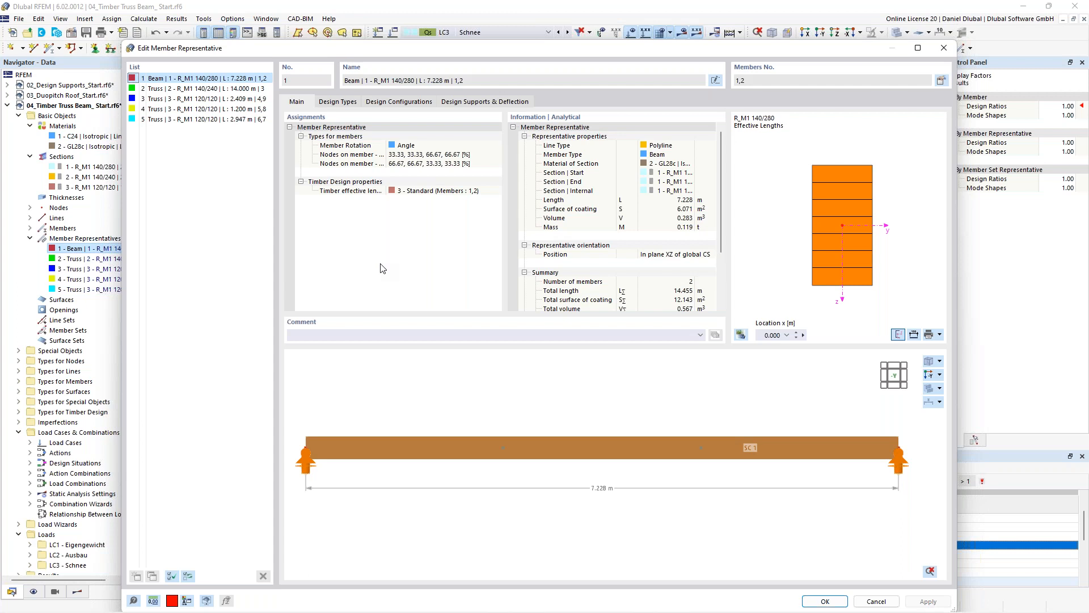
click(338, 102)
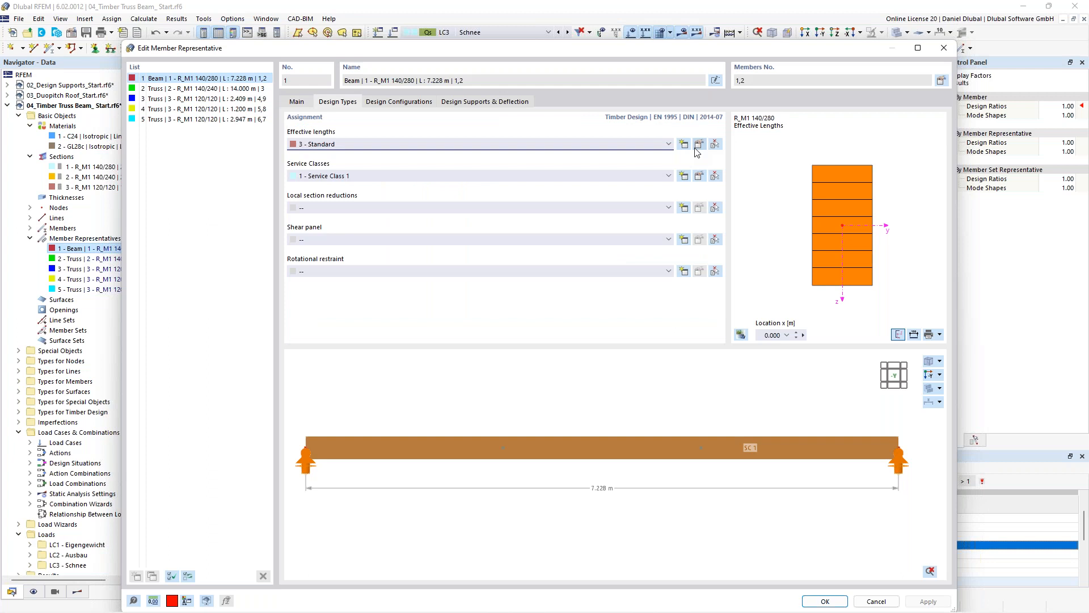
click(697, 146)
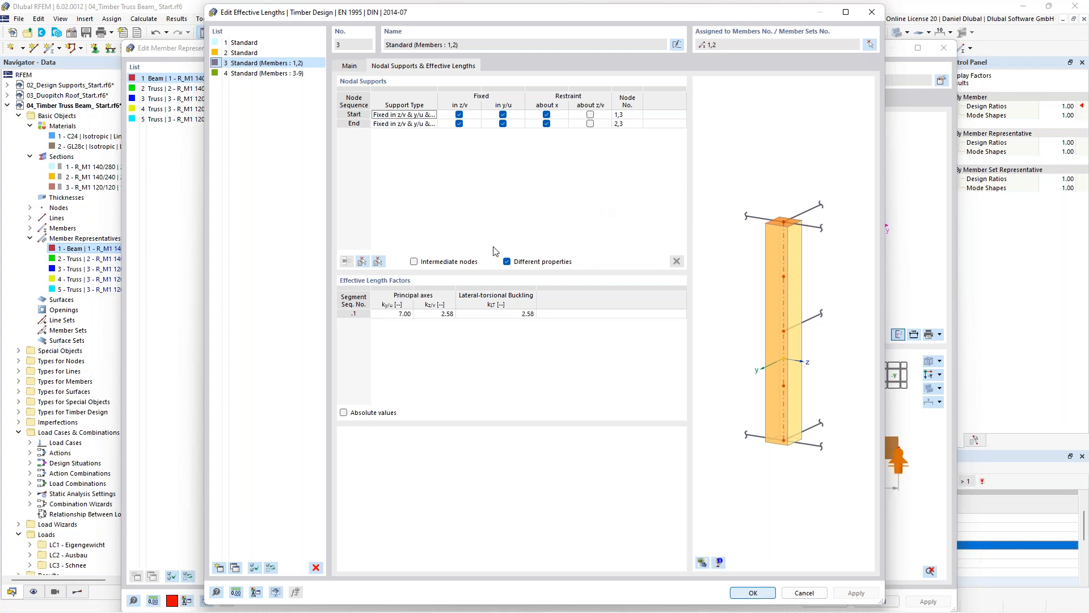
click(872, 12)
click(944, 48)
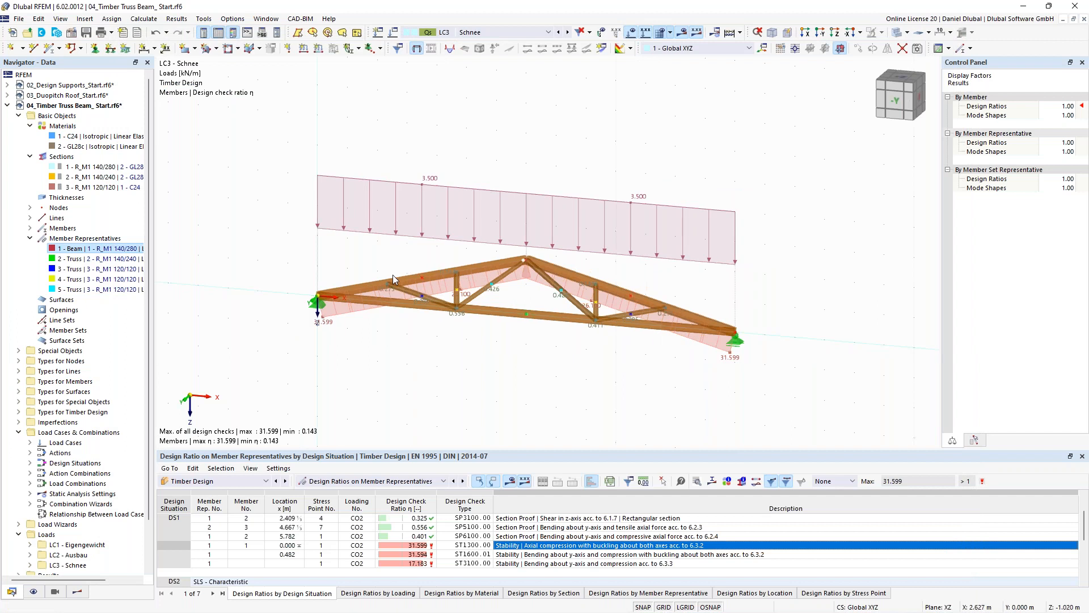
Look through the truss representatives' ultimate and serviceability design ratios and switch to the 03_Duopitch Roof_Start model.
scroll(394, 271, up, 1)
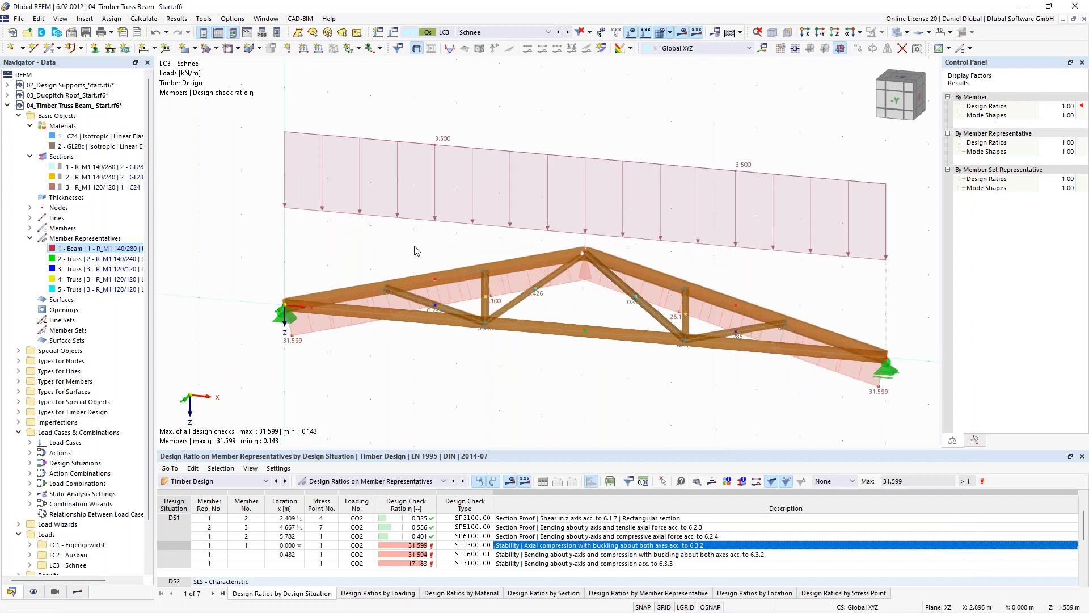
scroll(418, 251, down, 1)
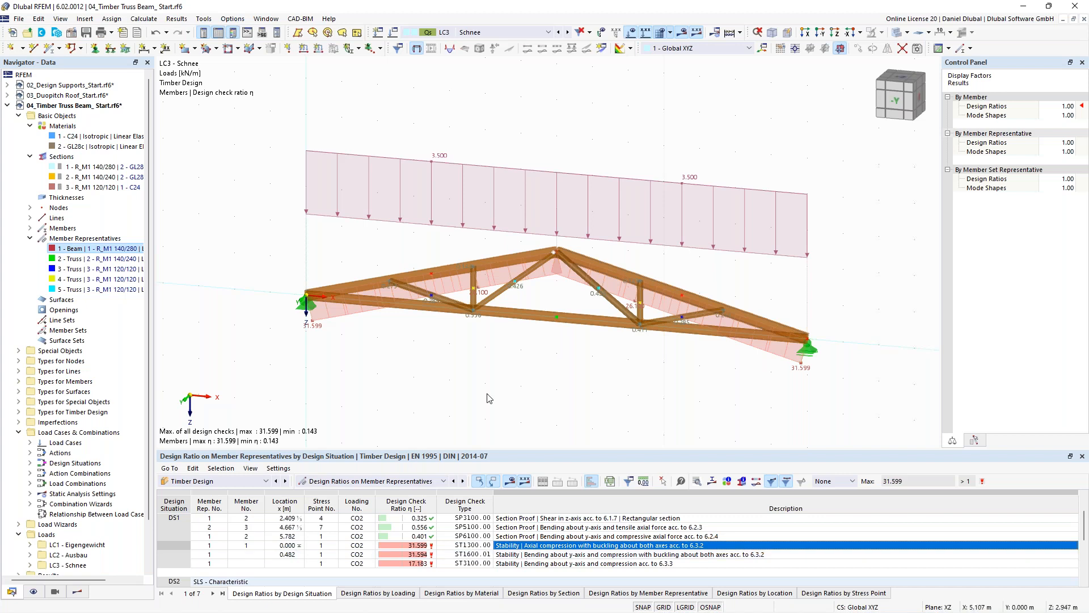
scroll(482, 381, down, 1)
scroll(430, 295, up, 1)
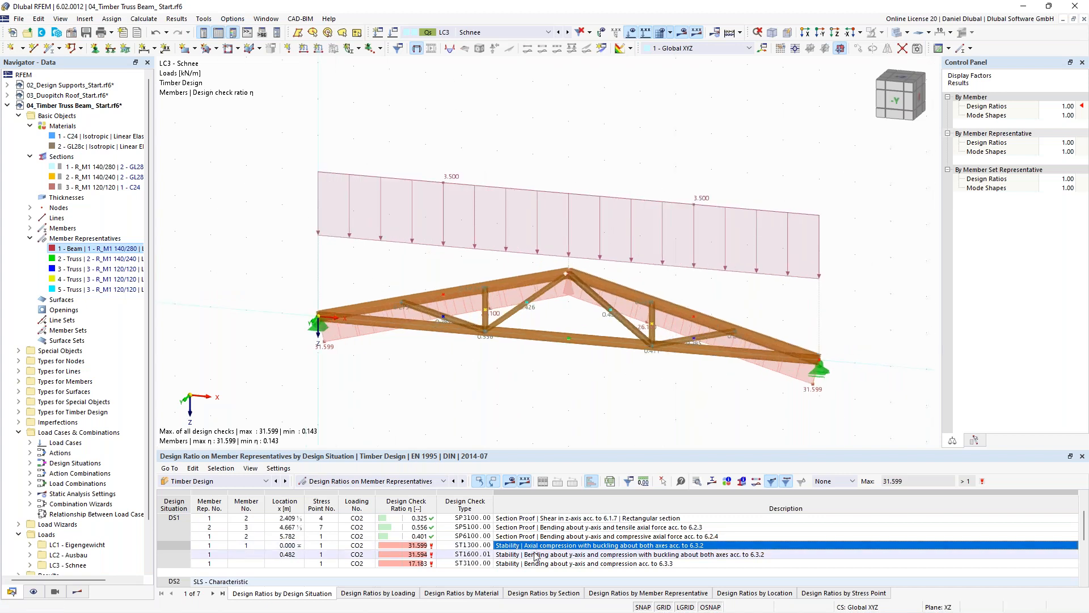
scroll(535, 556, down, 2)
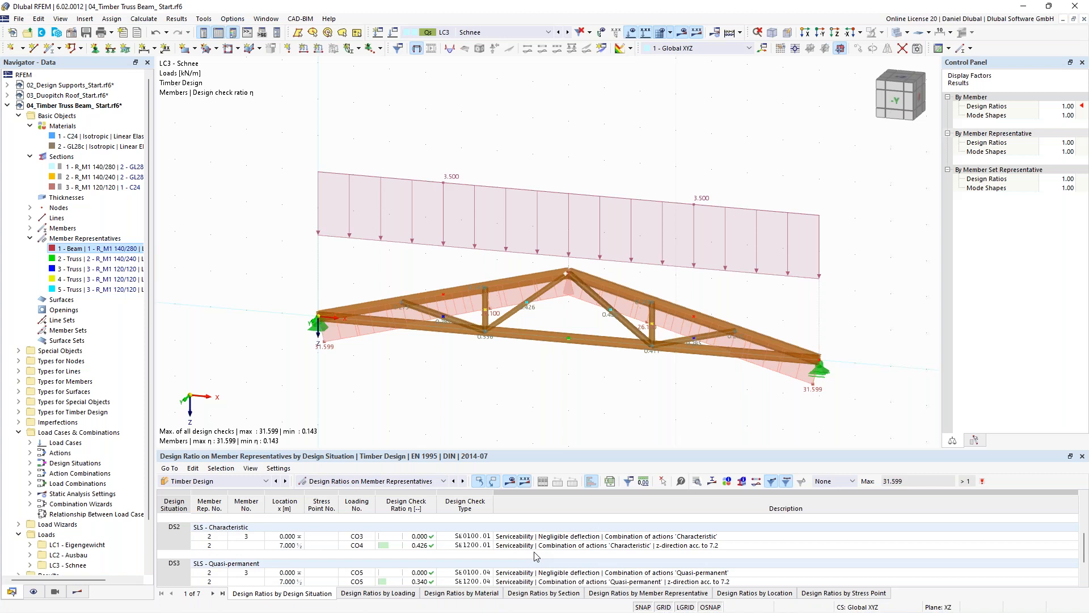
scroll(537, 556, up, 2)
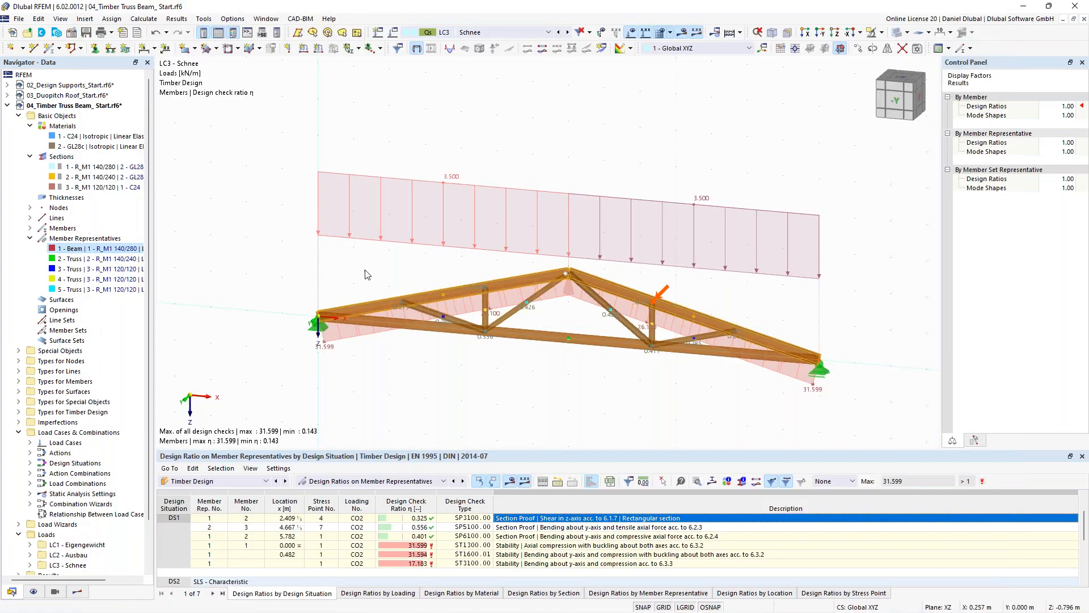
click(491, 34)
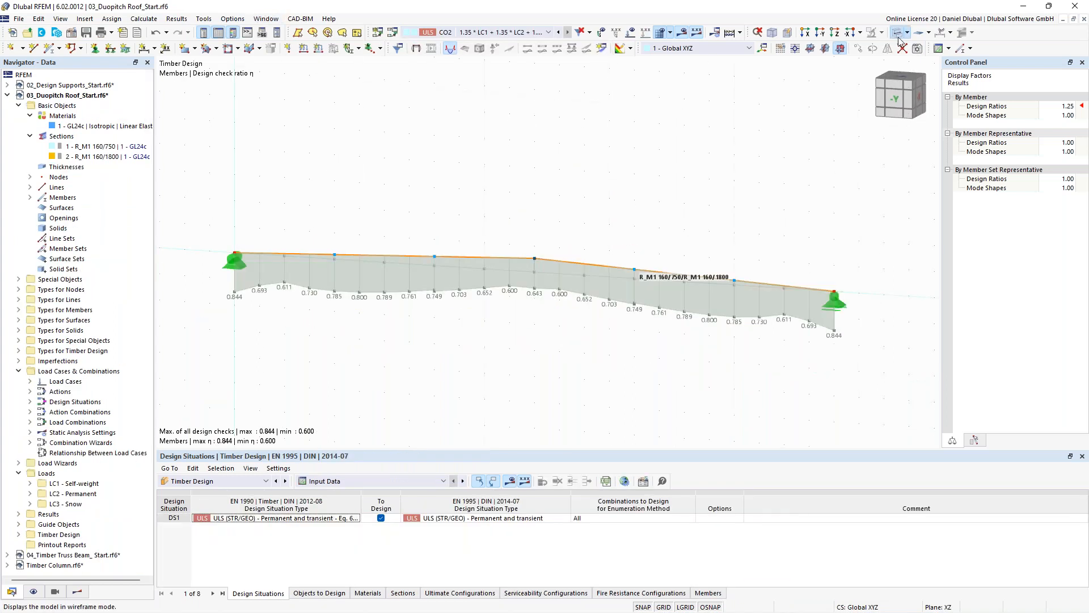
Display the duopitch roof beam as a rendered solid model and switch to the 04_Timber Truss Beam_Start model.
click(897, 37)
scroll(421, 142, down, 2)
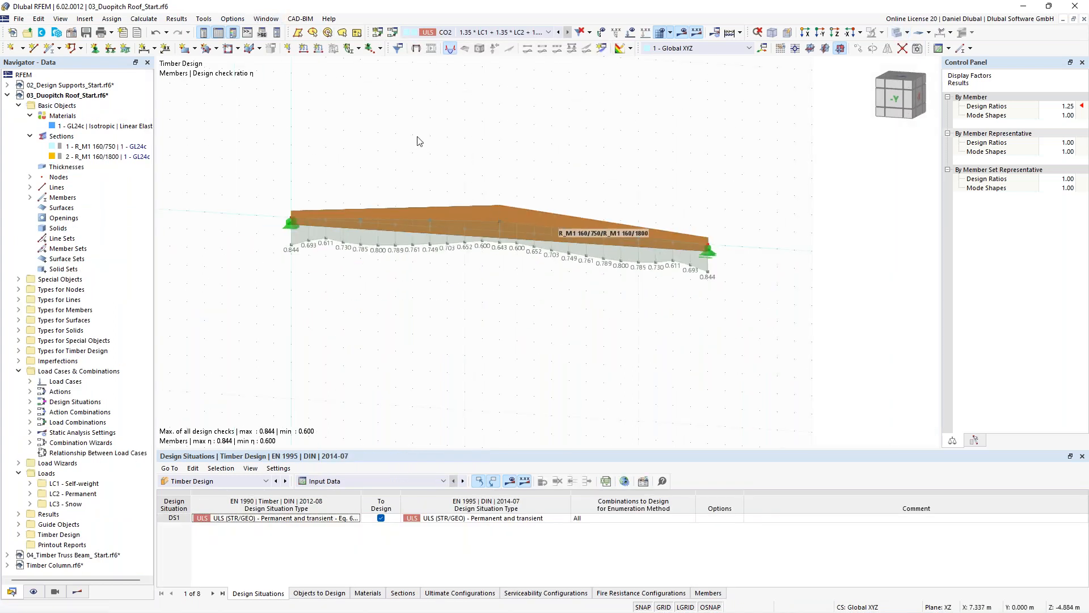
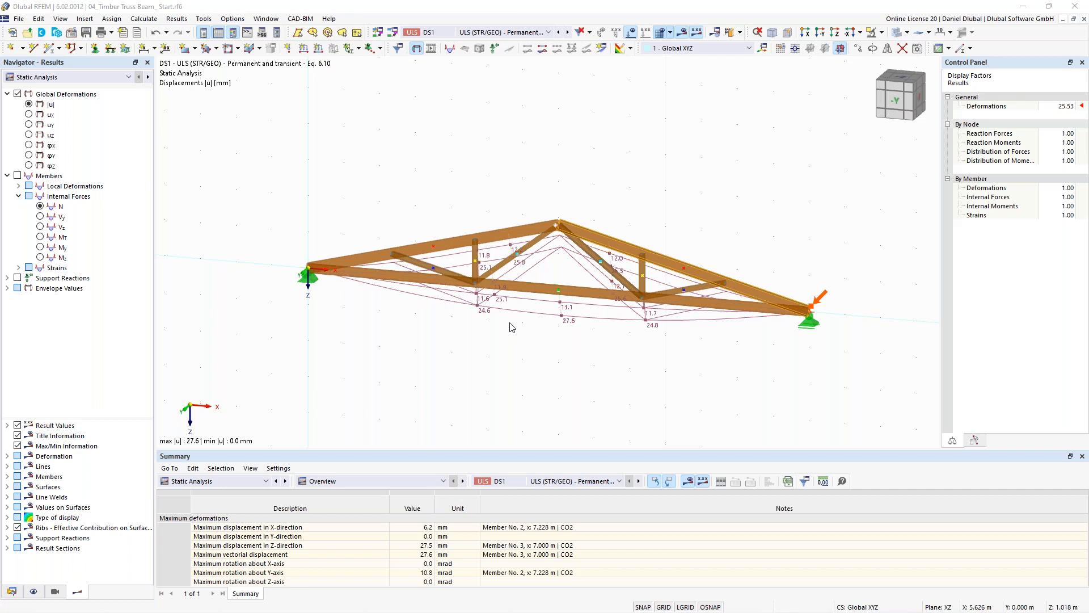
click(311, 21)
click(263, 19)
click(263, 22)
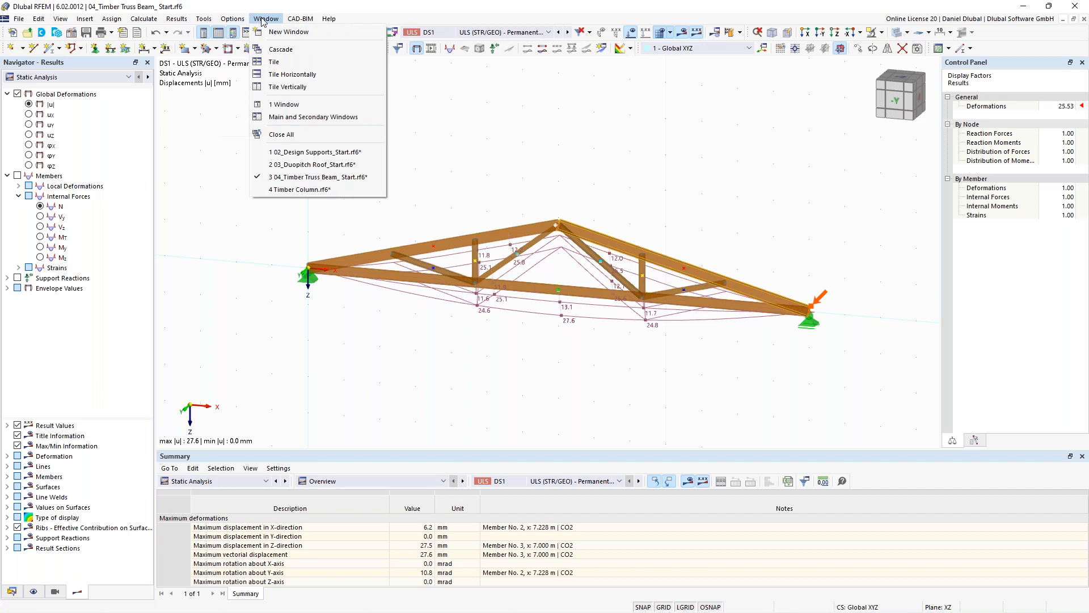
click(330, 178)
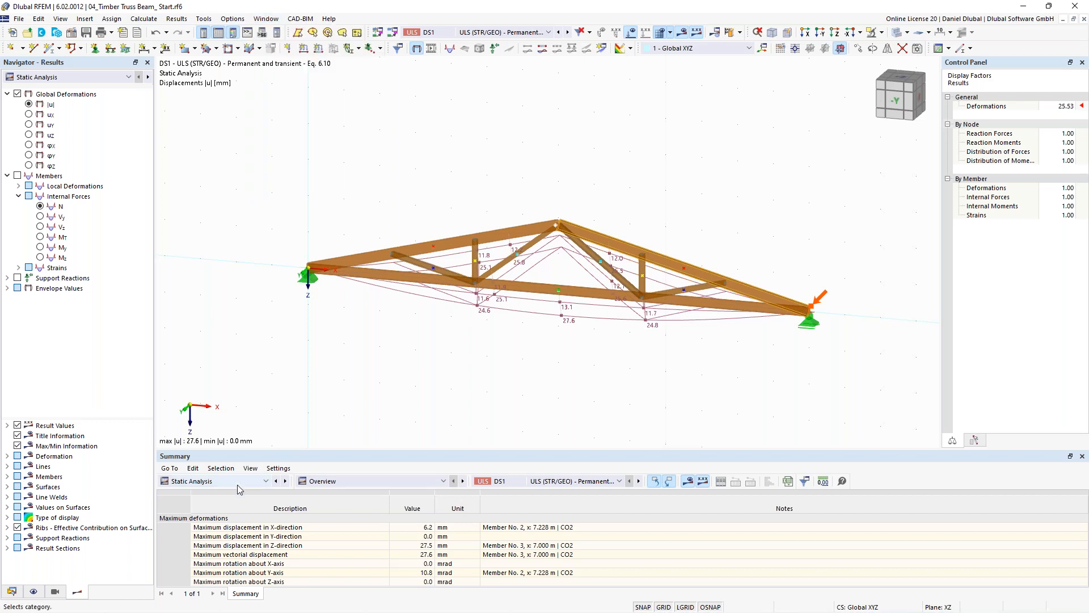
Open the nodal supports and effective lengths assigned to the R_M1 140/280 beam member representative for members 1 and 2.
click(11, 591)
double_click(104, 253)
click(929, 77)
double_click(96, 248)
click(399, 102)
click(341, 101)
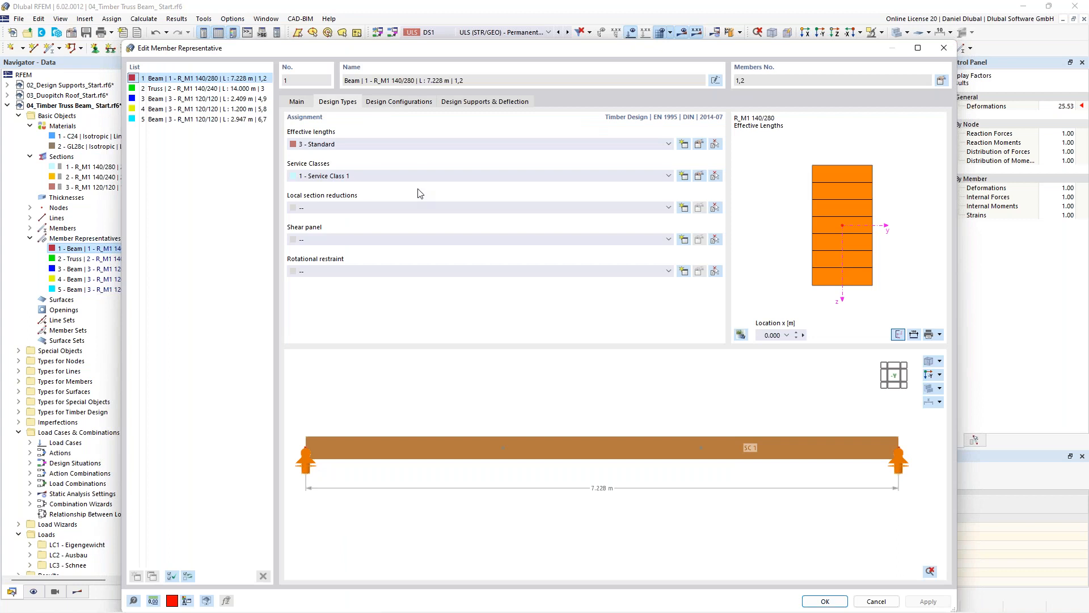
click(699, 144)
click(423, 66)
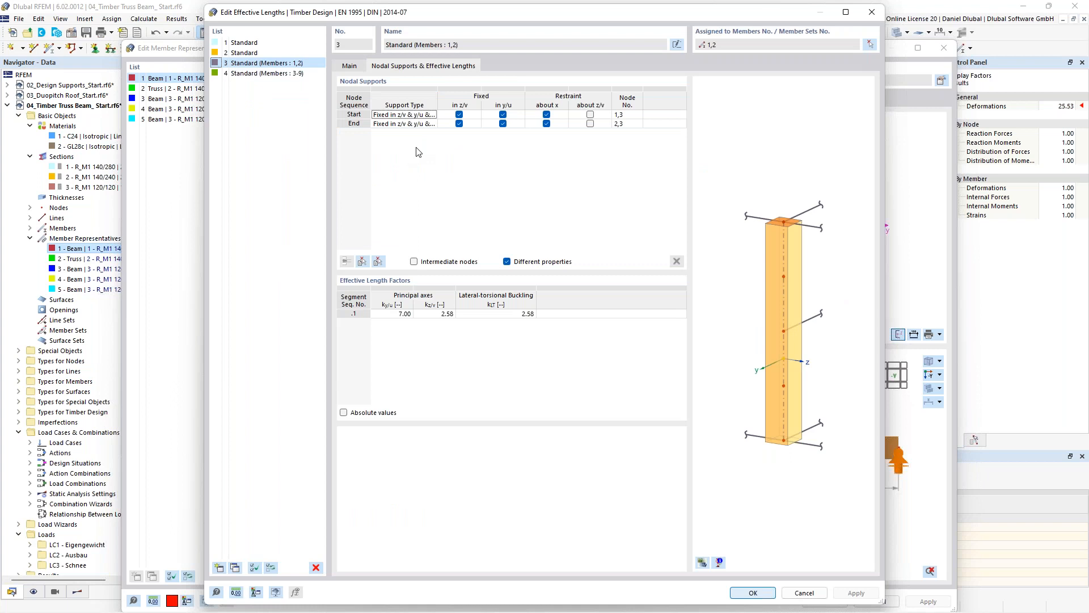
Define the effective lengths as absolute values: 7 m about y, 2.58 m about z and 2.58 m for lateral-torsional buckling.
click(343, 413)
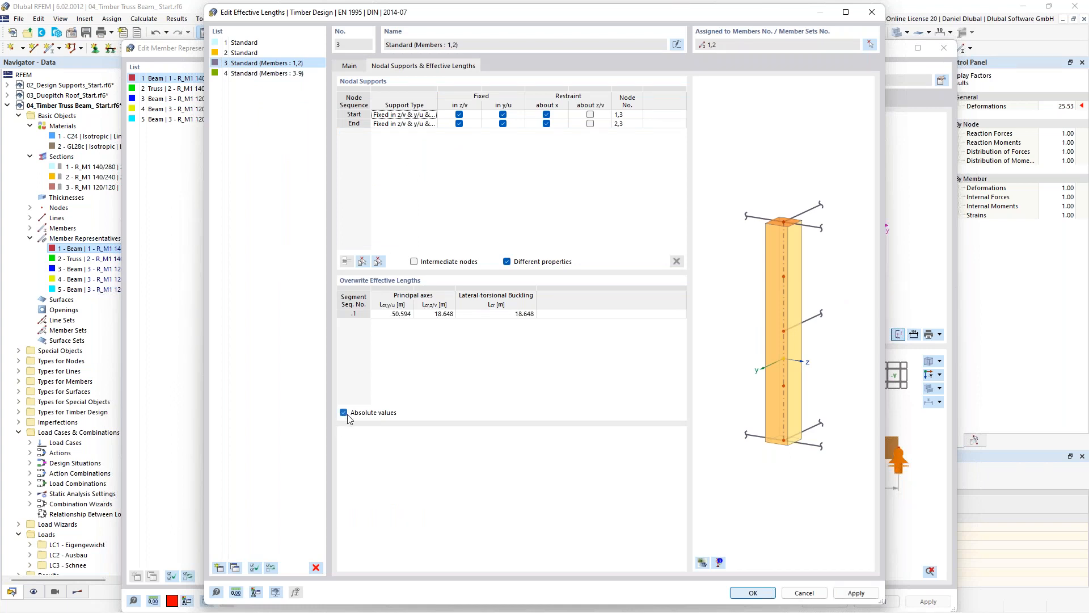
click(346, 413)
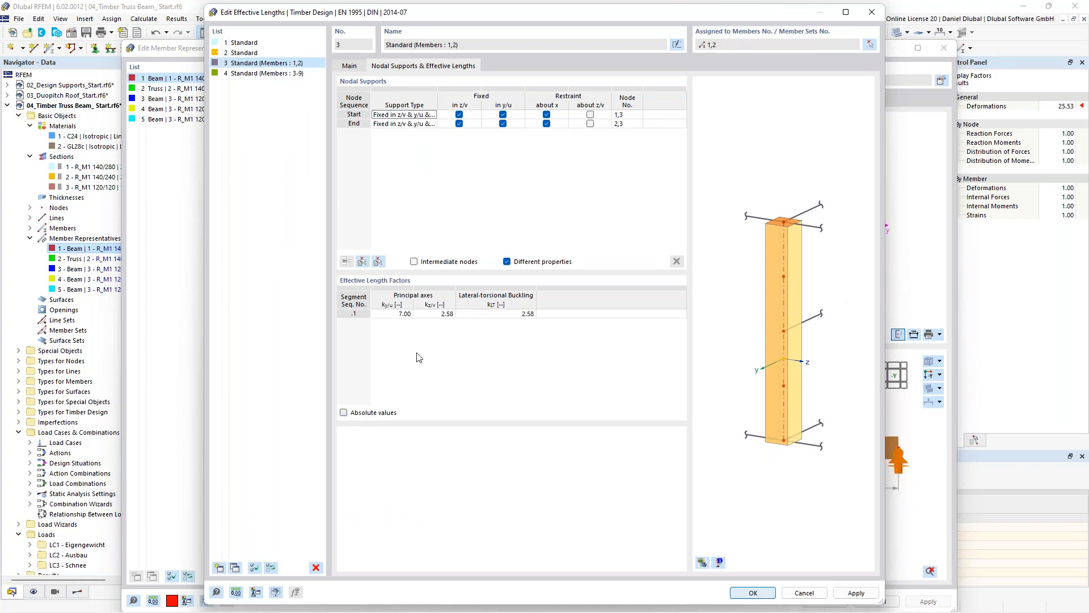
click(358, 414)
click(391, 313)
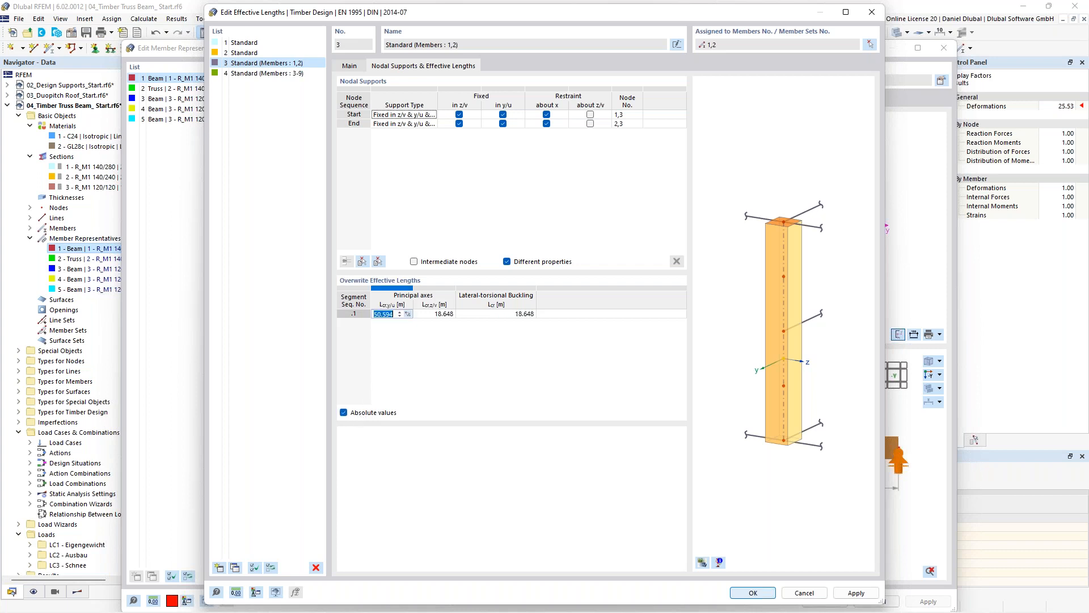
text(7)
click(442, 315)
text(2,58)
click(503, 313)
text(2,58)
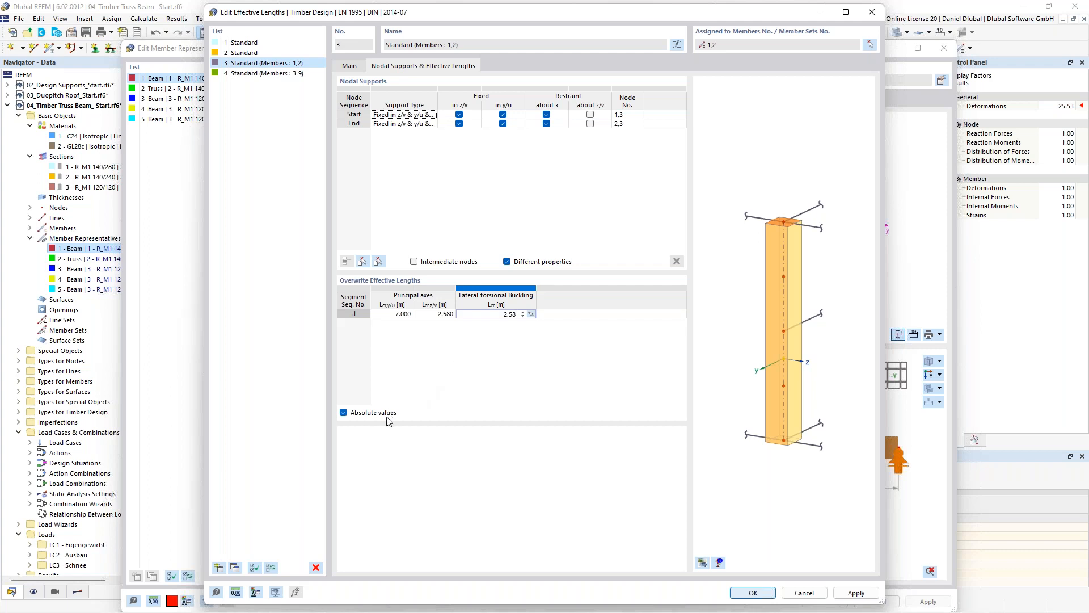
Check the equivalent effective length factors, then accept the absolute lengths and the member representative, allowing the Timber Design results to be deleted.
click(396, 315)
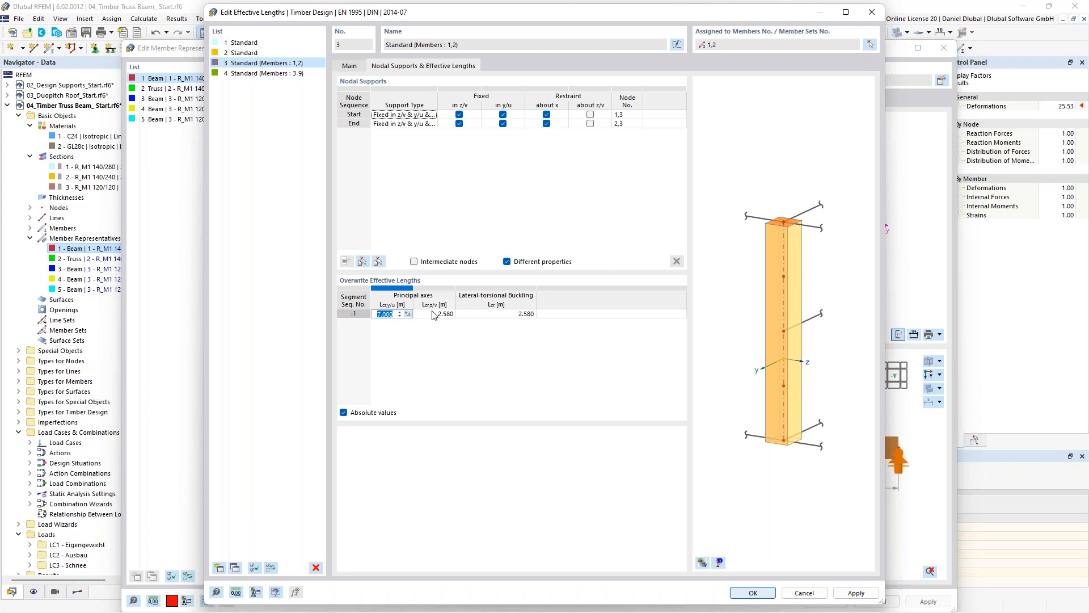
click(362, 413)
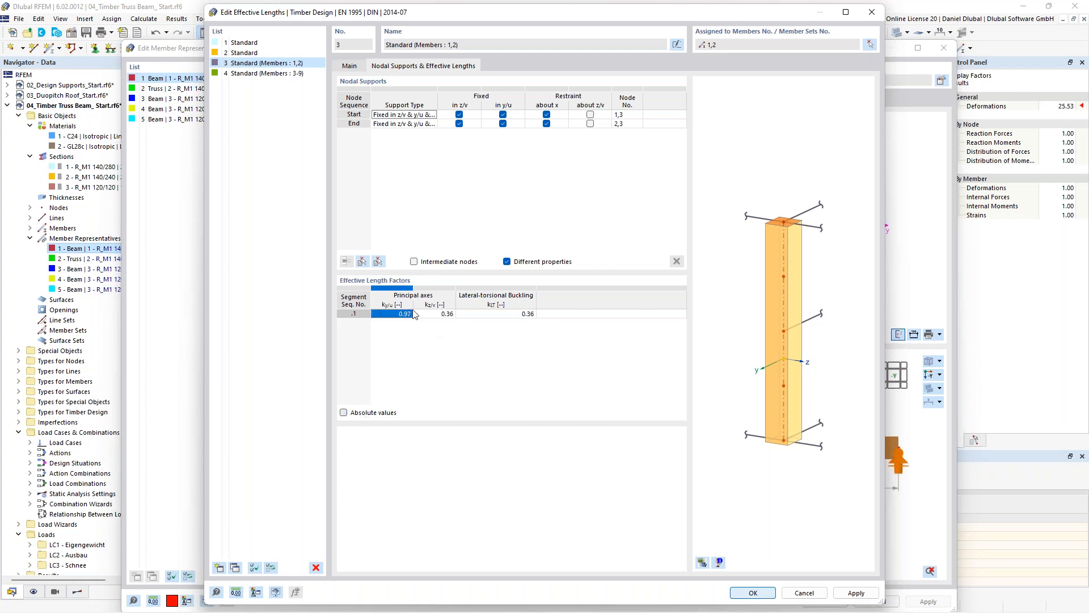
click(359, 413)
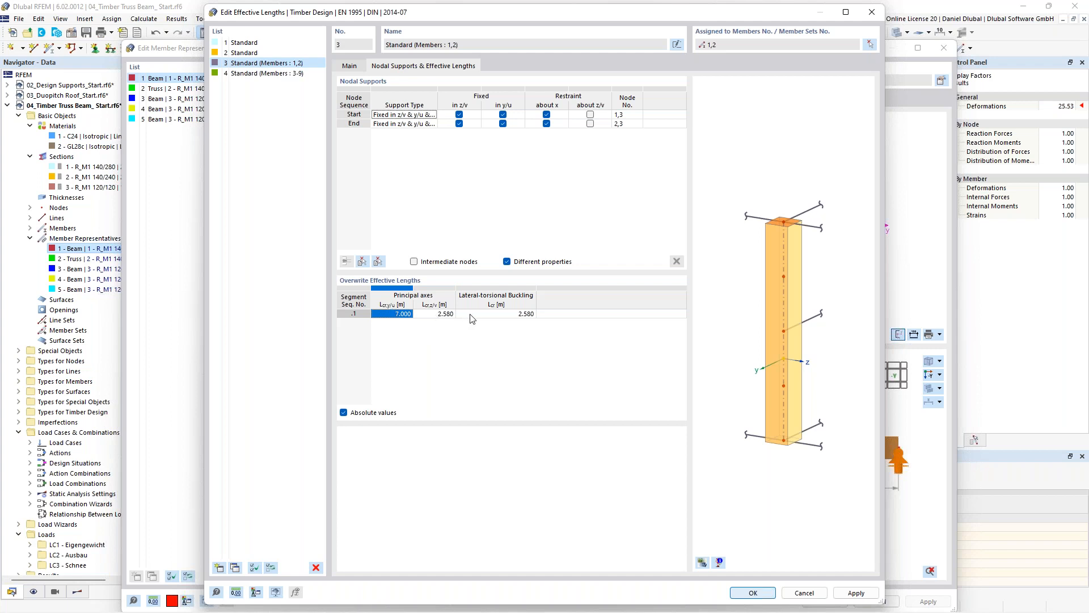
click(753, 592)
click(594, 362)
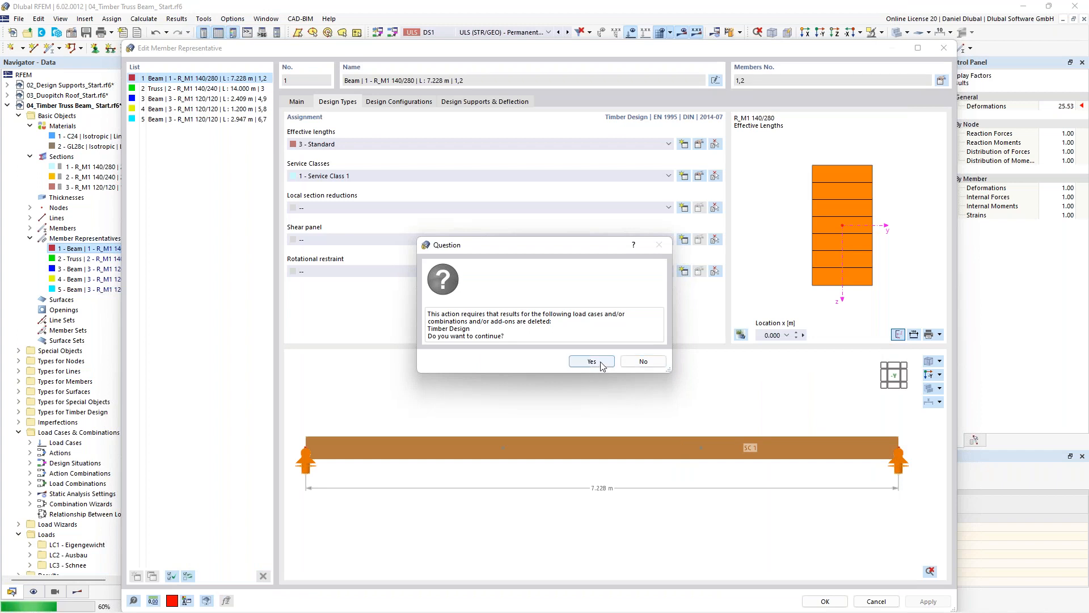
click(833, 602)
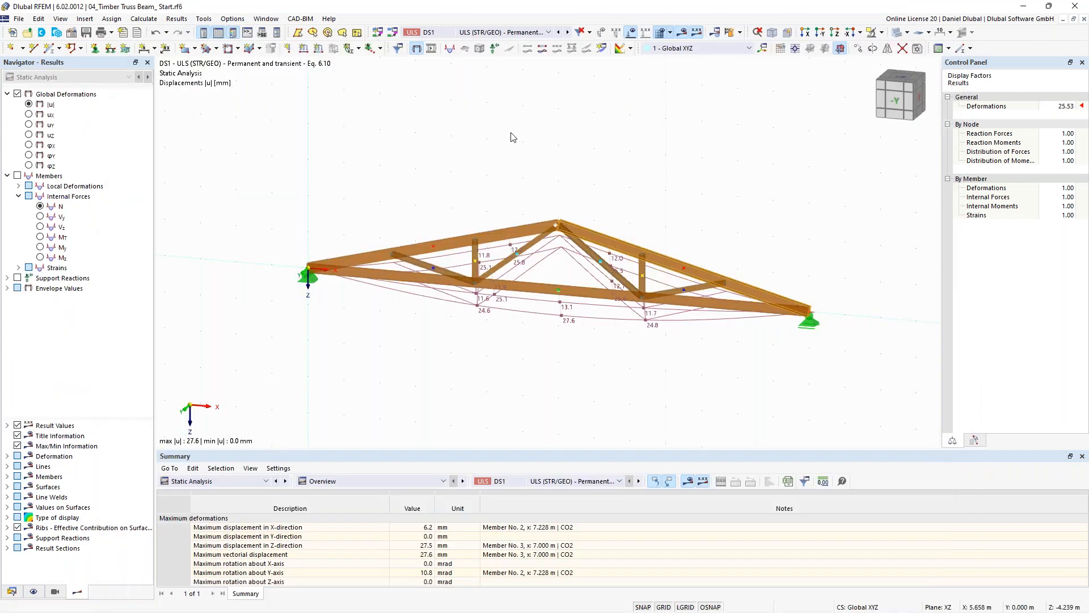
Start the Timber Design calculation for the truss beam.
click(740, 34)
click(755, 62)
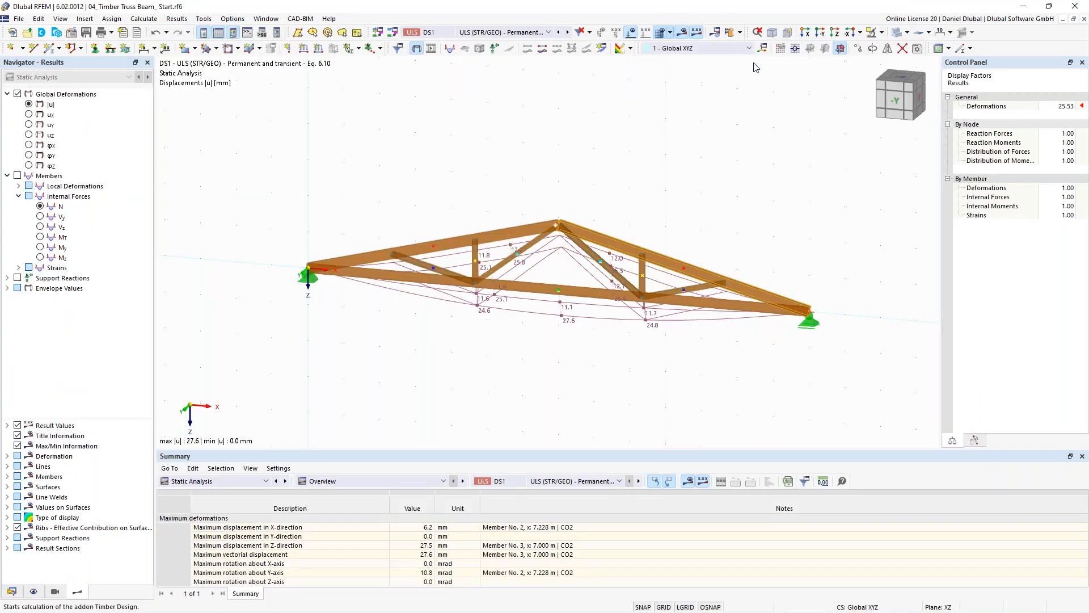